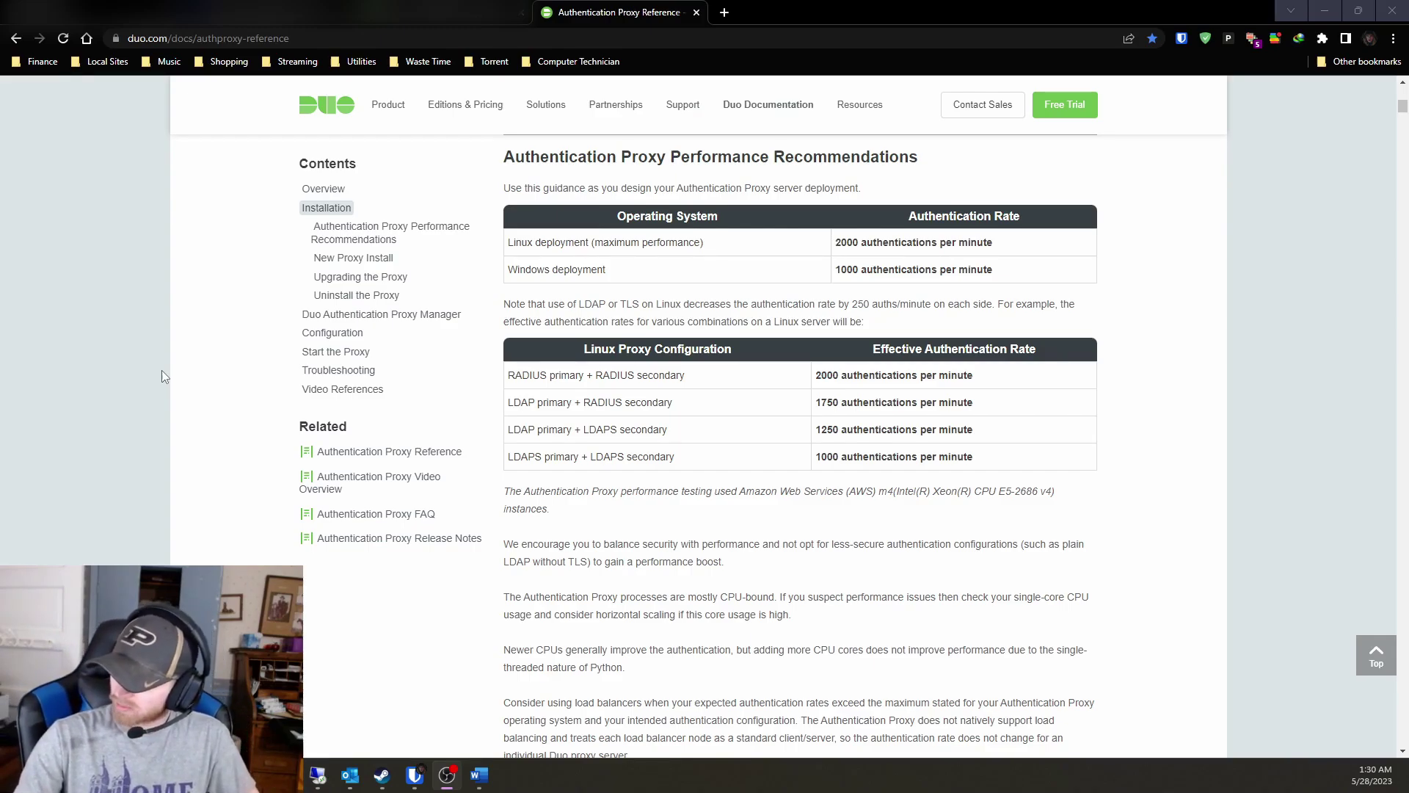
# Scroll through the Authentication Proxy performance recommendation tables.
pyautogui.scroll(4, 165, 377)
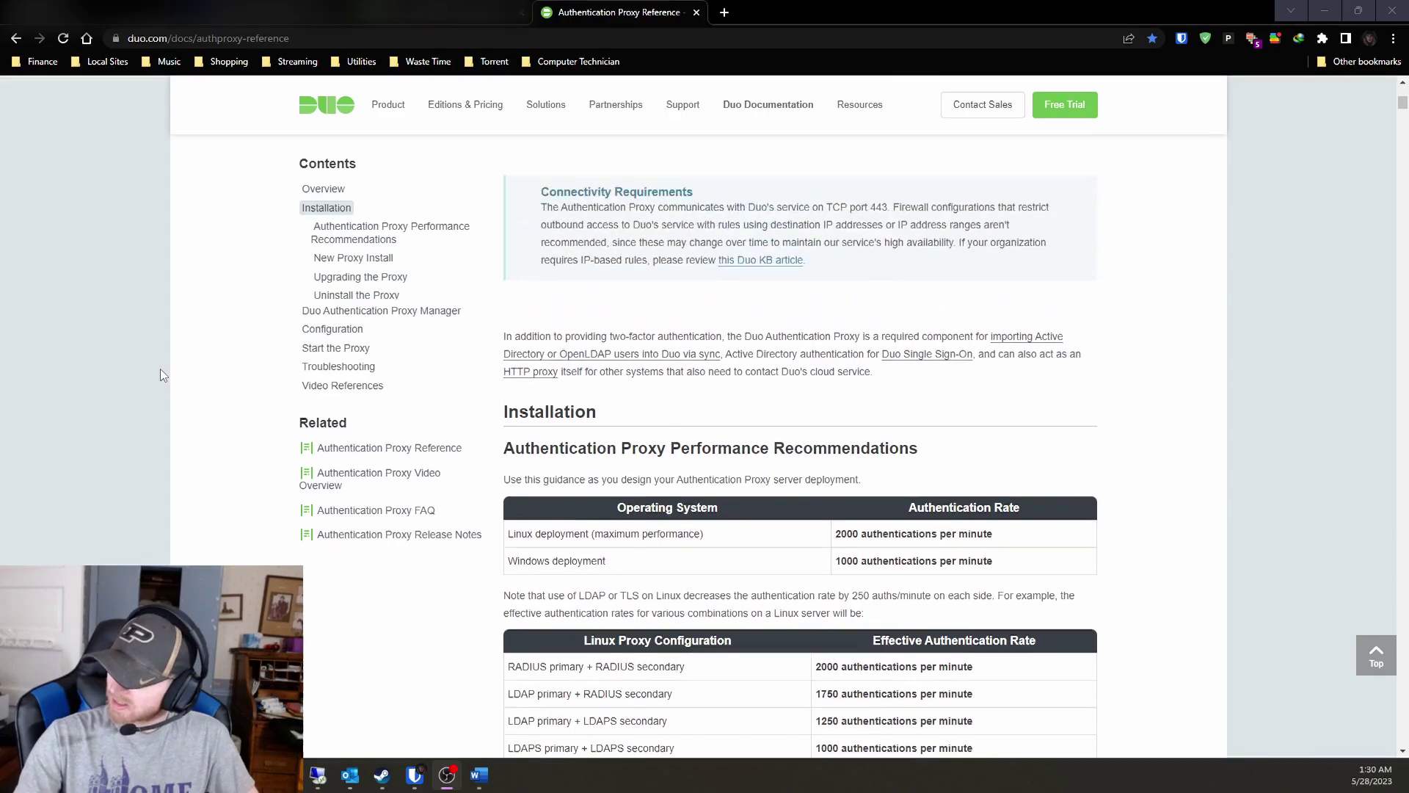
pyautogui.scroll(8, 163, 375)
pyautogui.scroll(-6, 163, 375)
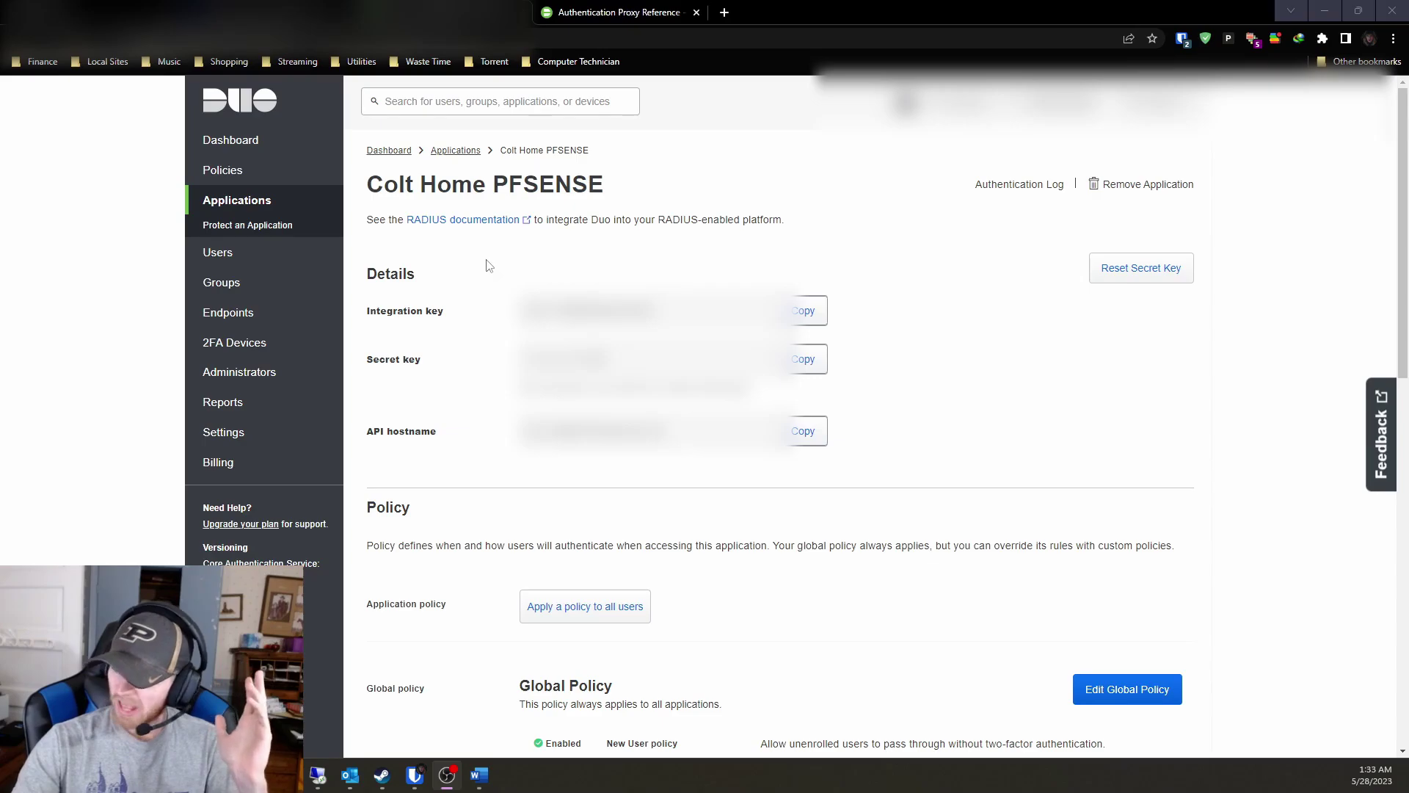
# Review the pfSense RADIUS application settings, then go back to the four protected applications.
pyautogui.scroll(-10, 488, 275)
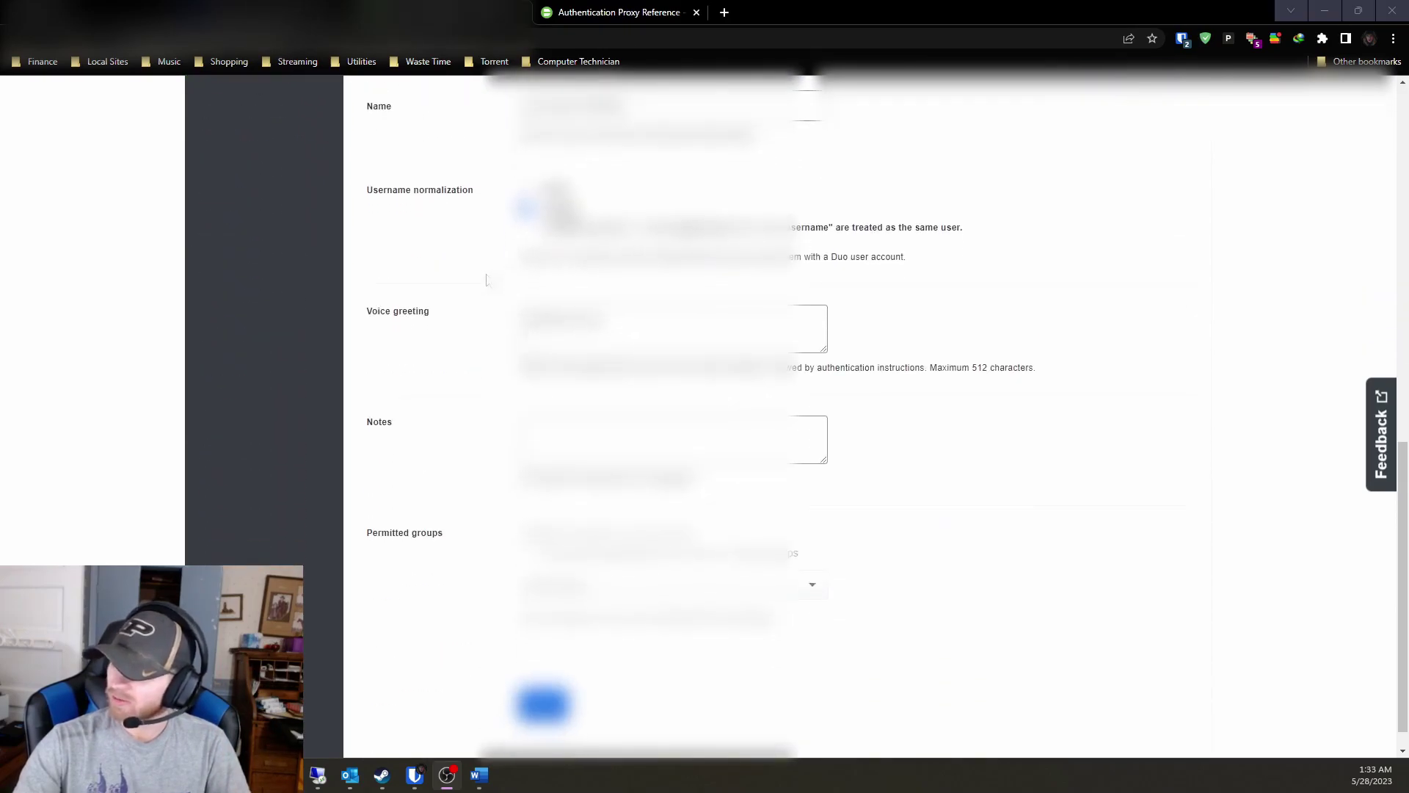
pyautogui.scroll(10, 486, 282)
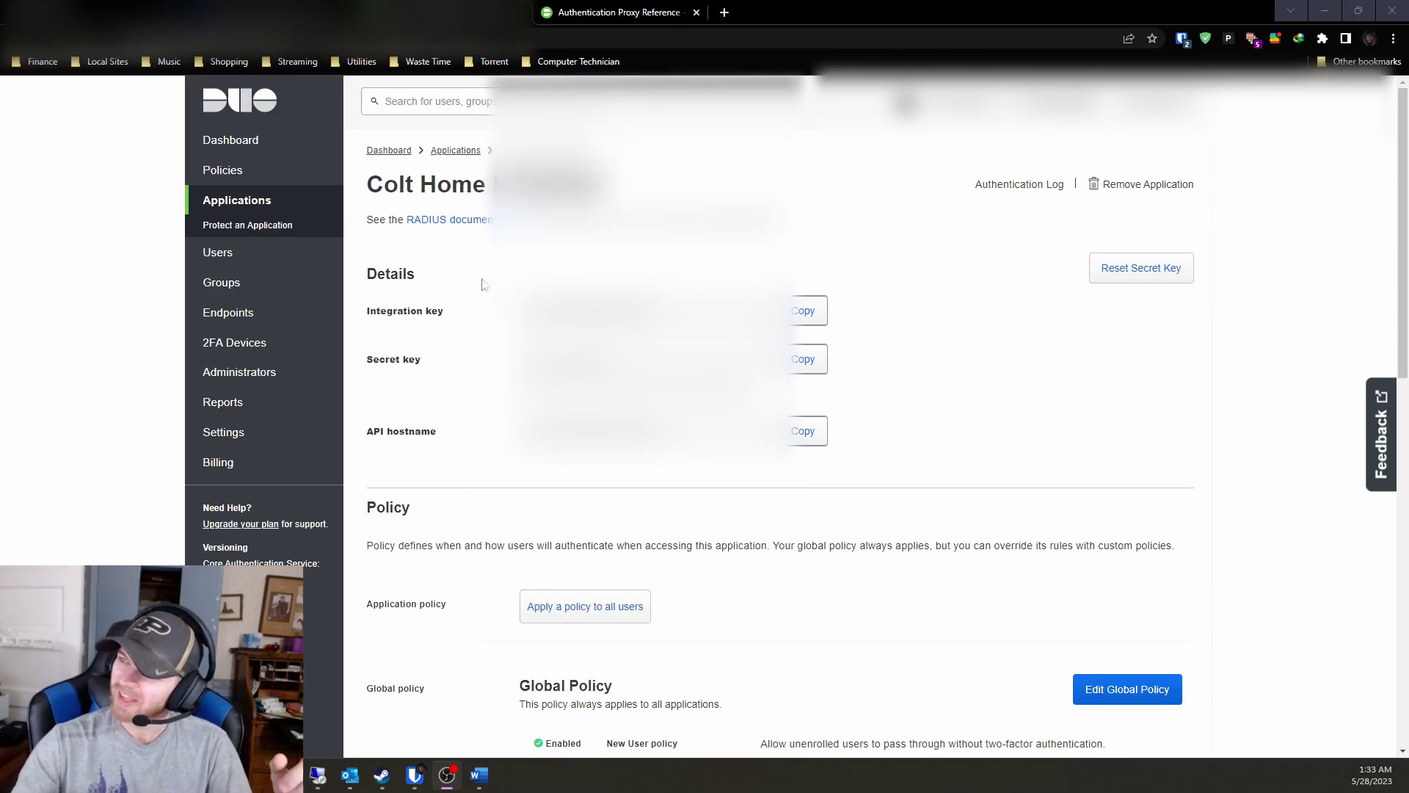
pyautogui.click(268, 206)
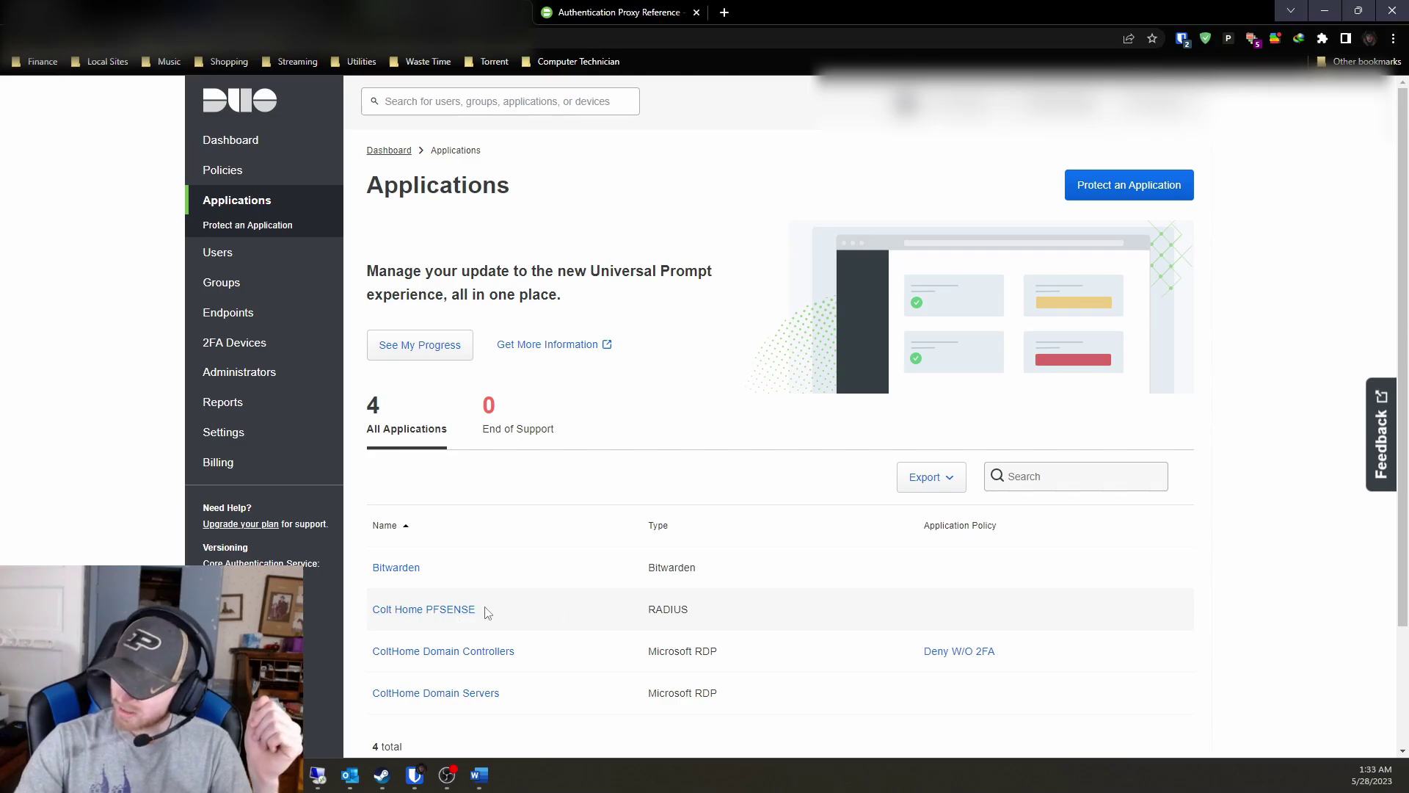
# Open the Colt Home PFSENSE RADIUS application and select its integration key.
pyautogui.click(451, 612)
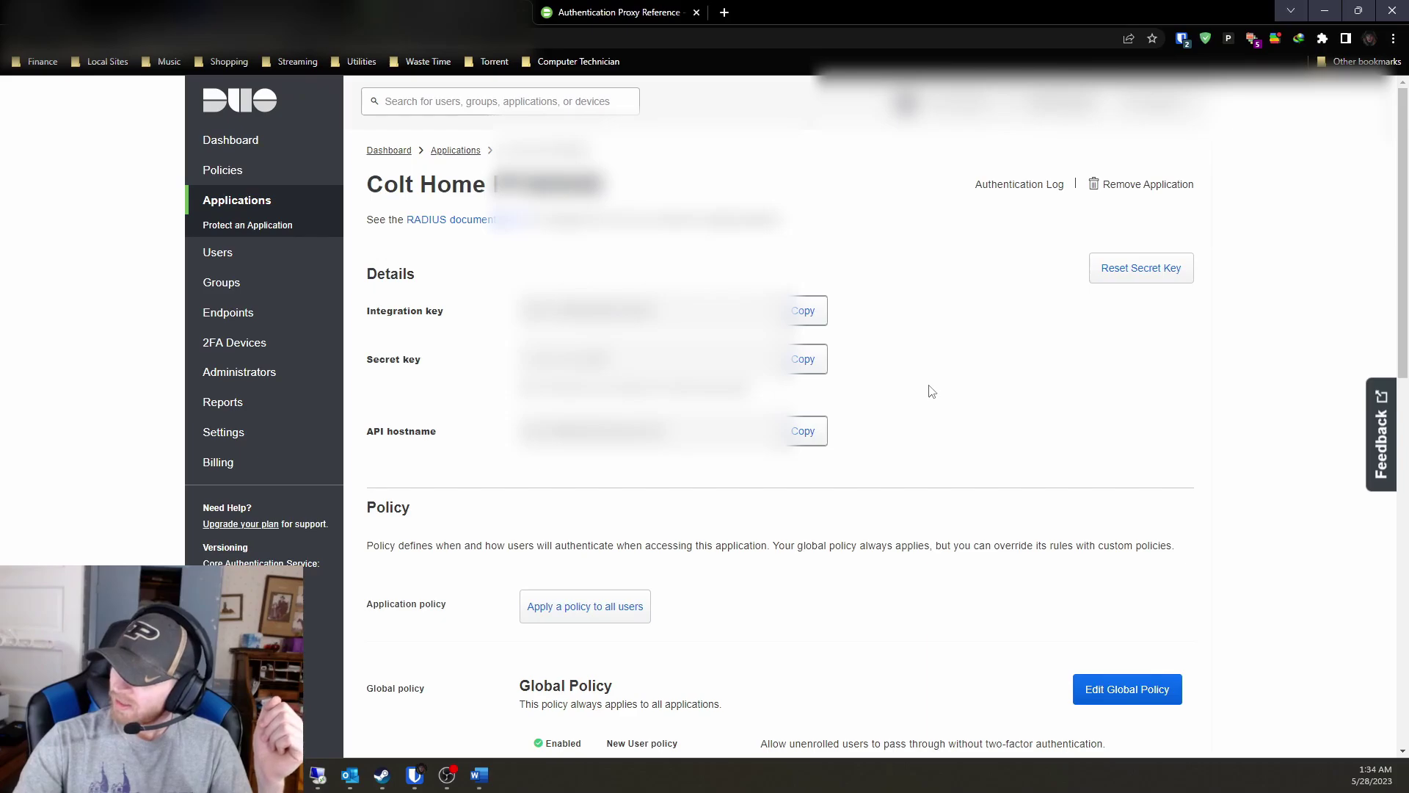
pyautogui.click(563, 300)
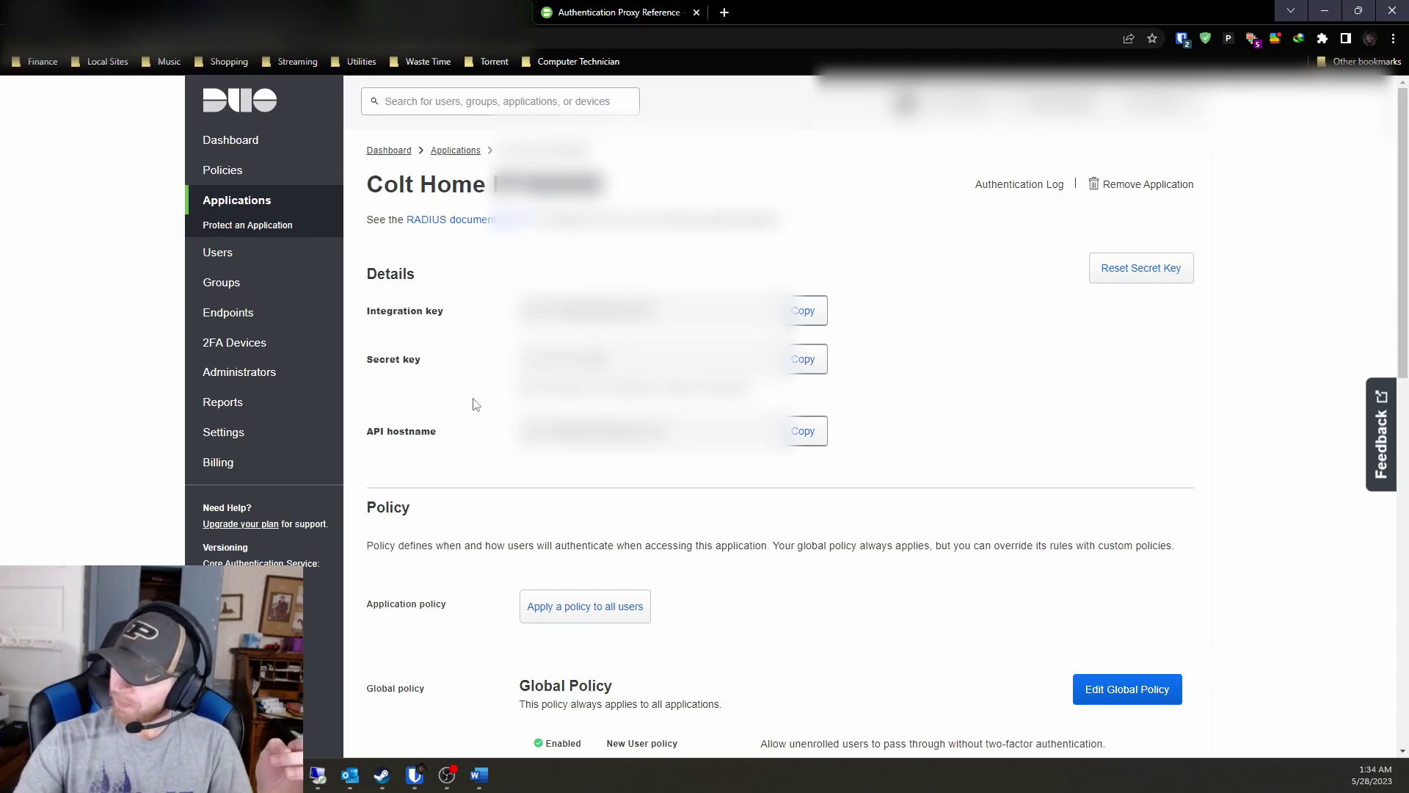
pyautogui.scroll(-5, 473, 403)
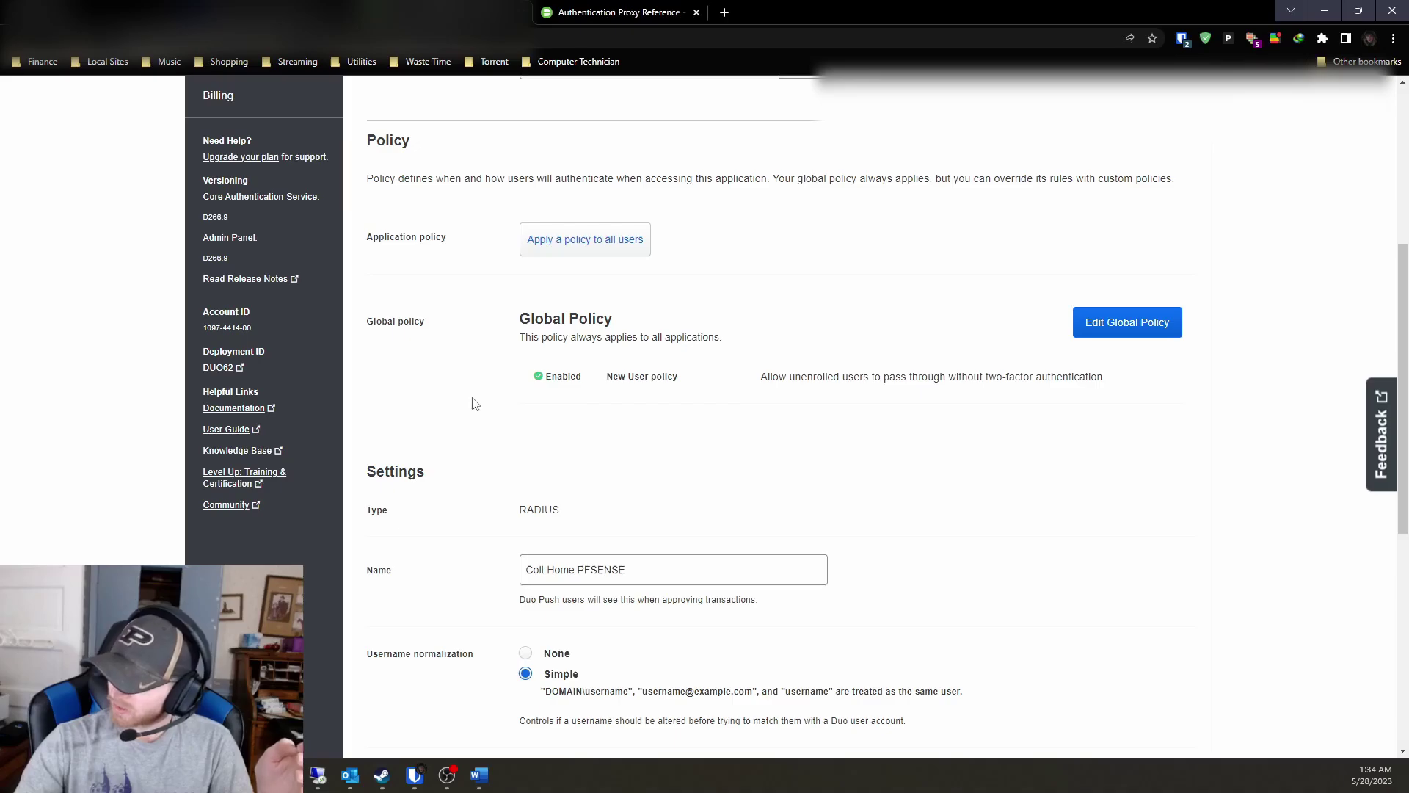
pyautogui.scroll(-1, 473, 403)
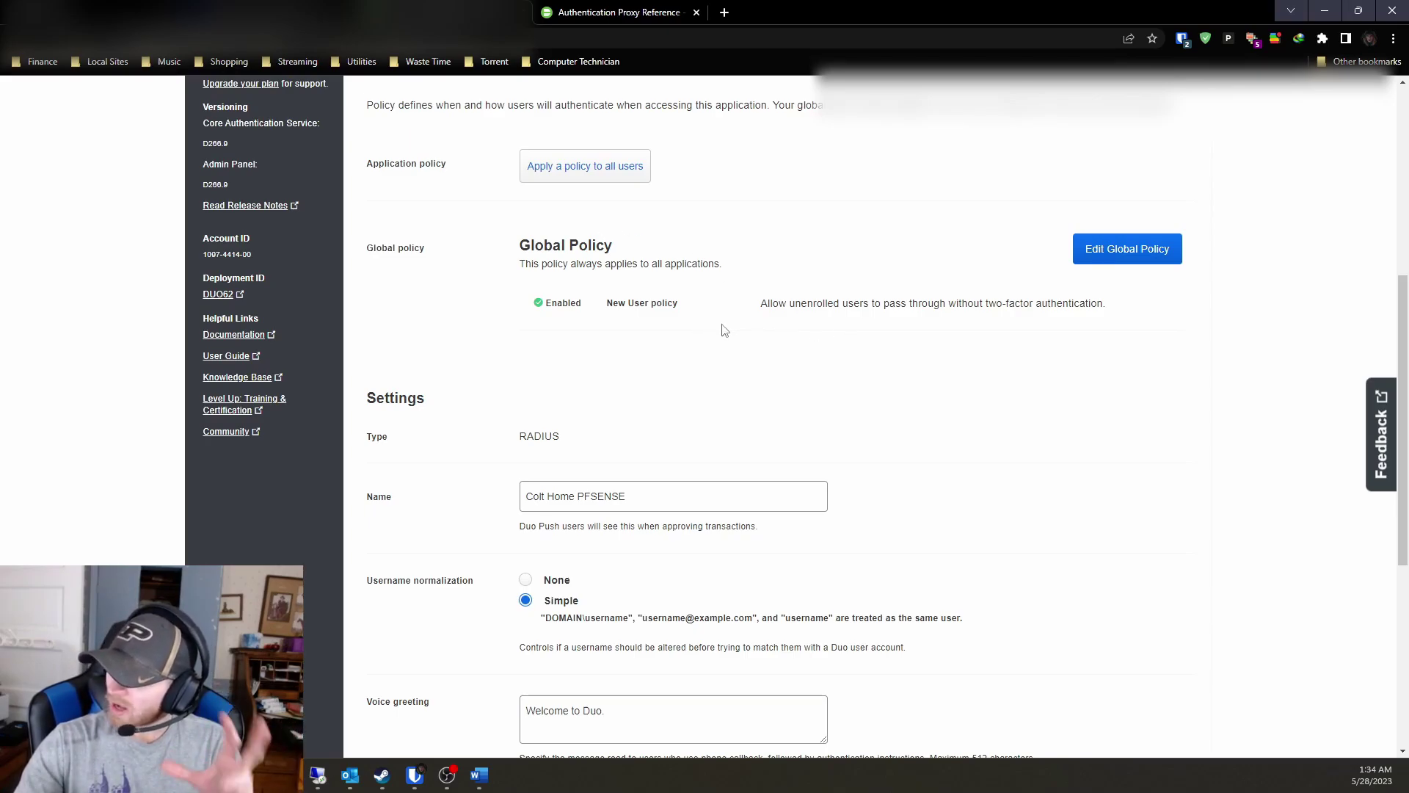
pyautogui.scroll(2, 725, 330)
pyautogui.scroll(-1, 725, 330)
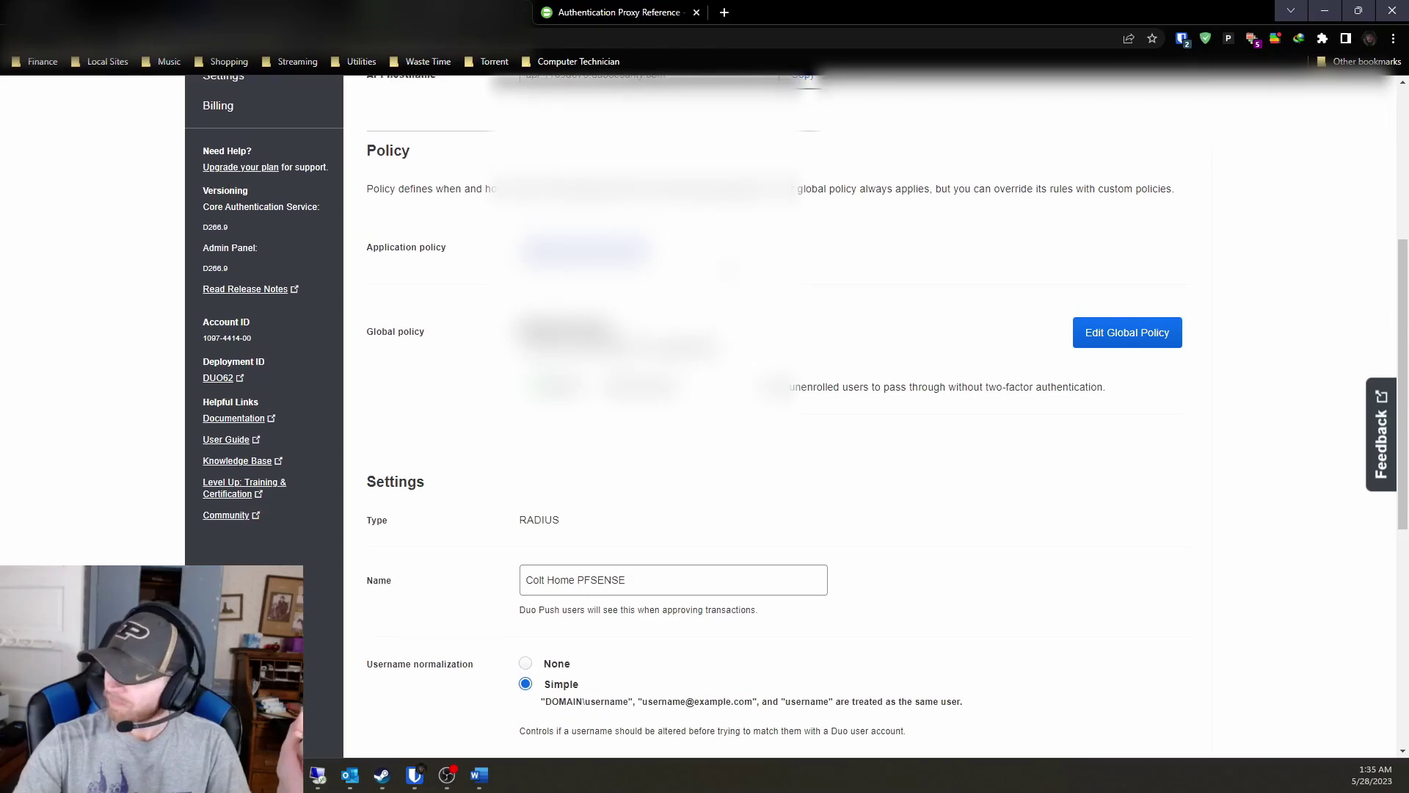
pyautogui.scroll(5, 797, 405)
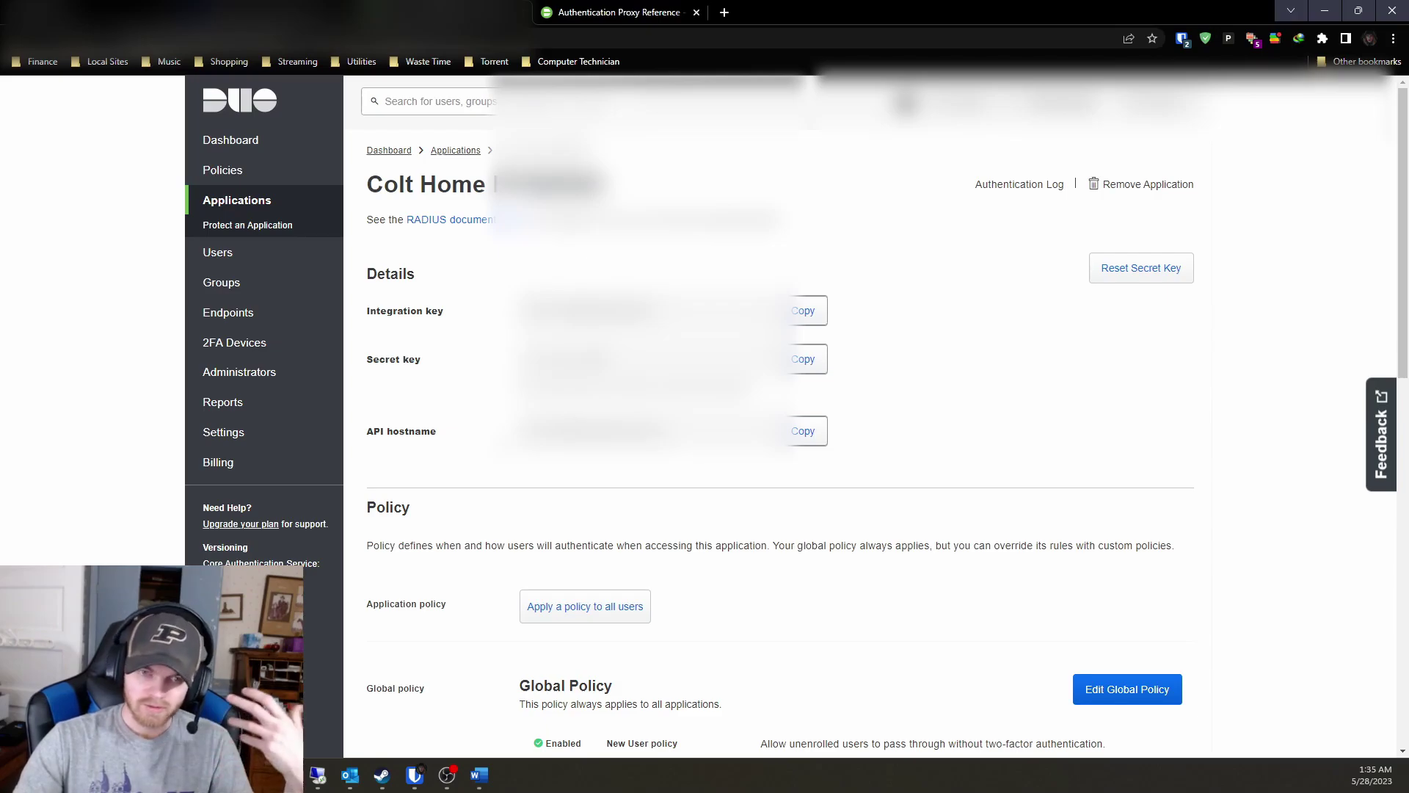
# Return to the Authentication Proxy Reference and scroll to the Windows New Proxy Install steps.
pyautogui.click(585, 15)
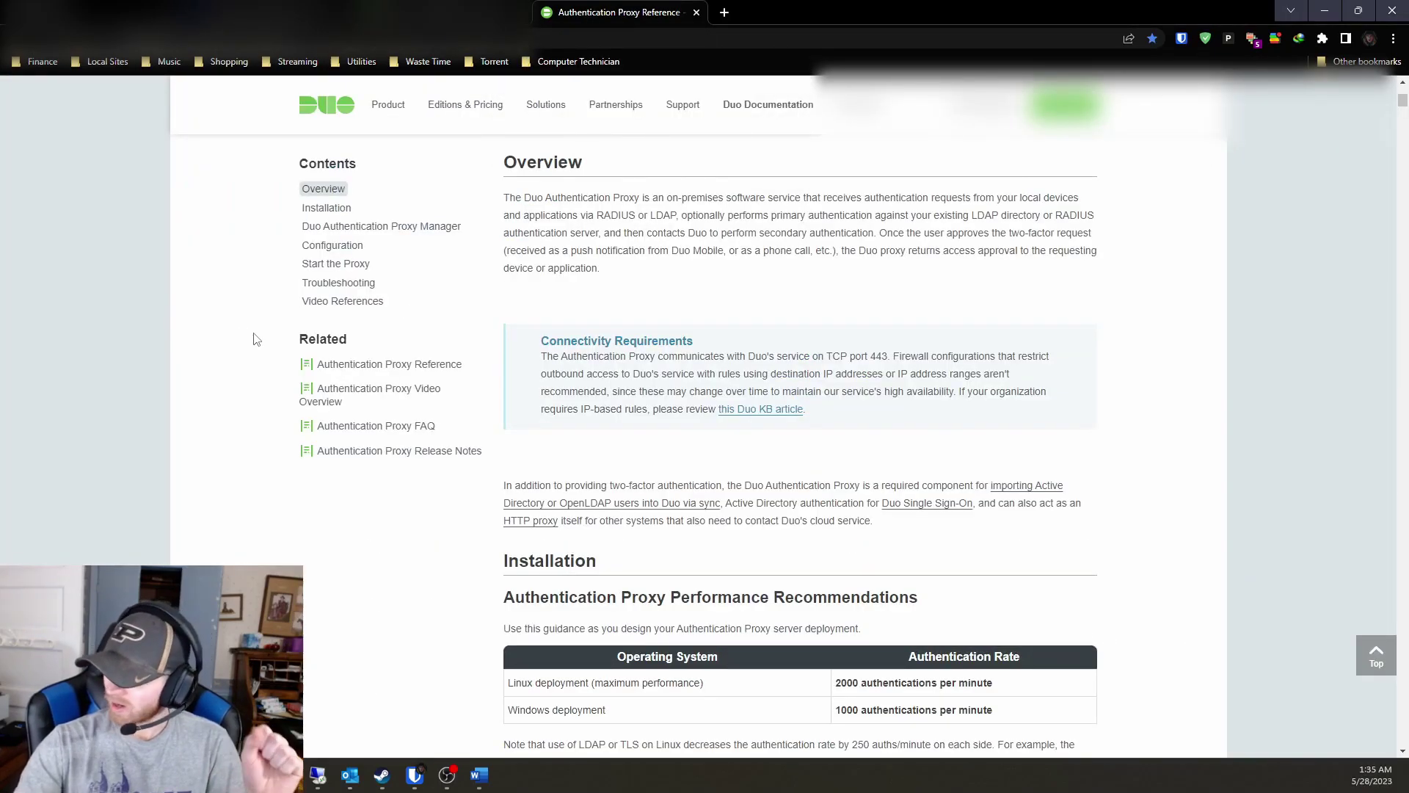
pyautogui.scroll(-7, 245, 346)
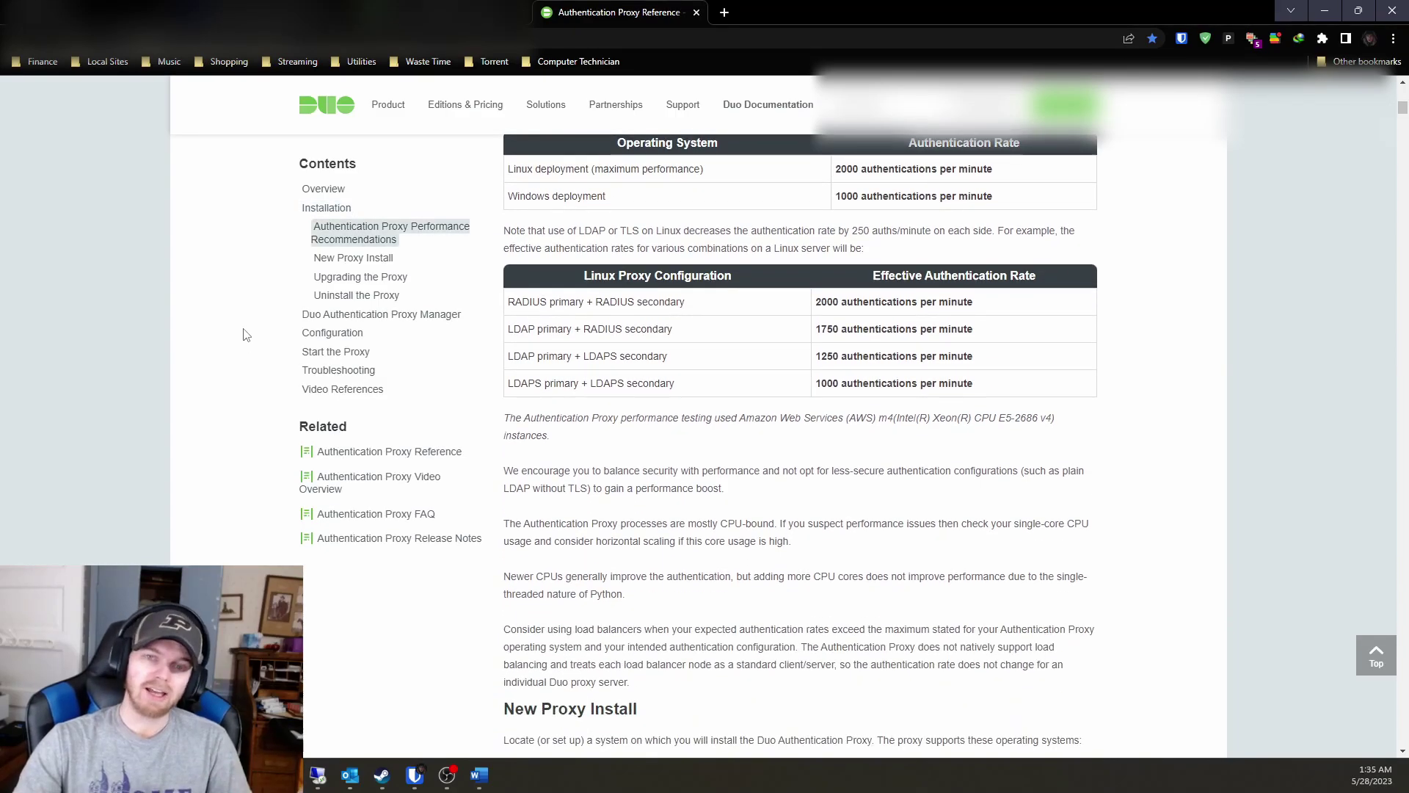
pyautogui.scroll(-5, 235, 372)
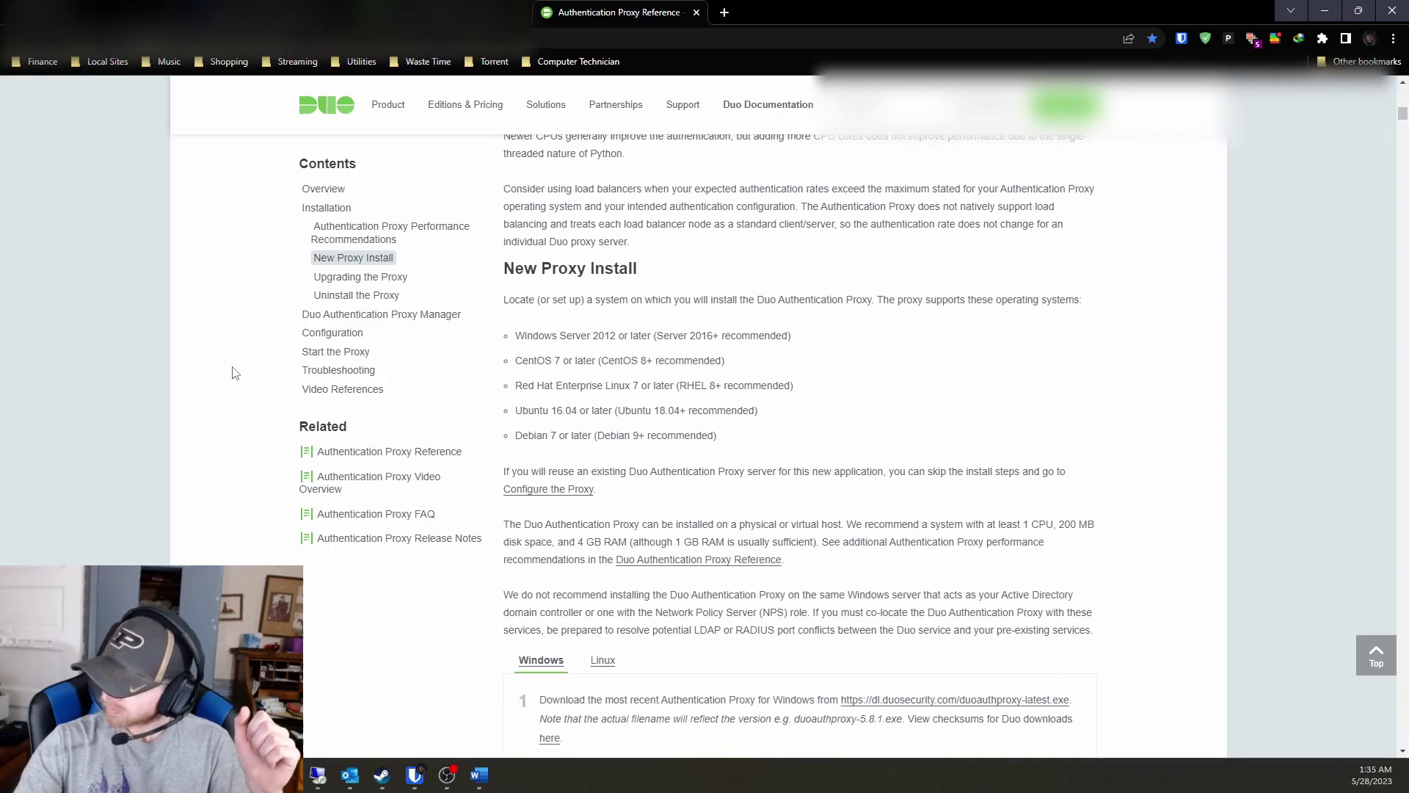
pyautogui.scroll(-4, 236, 438)
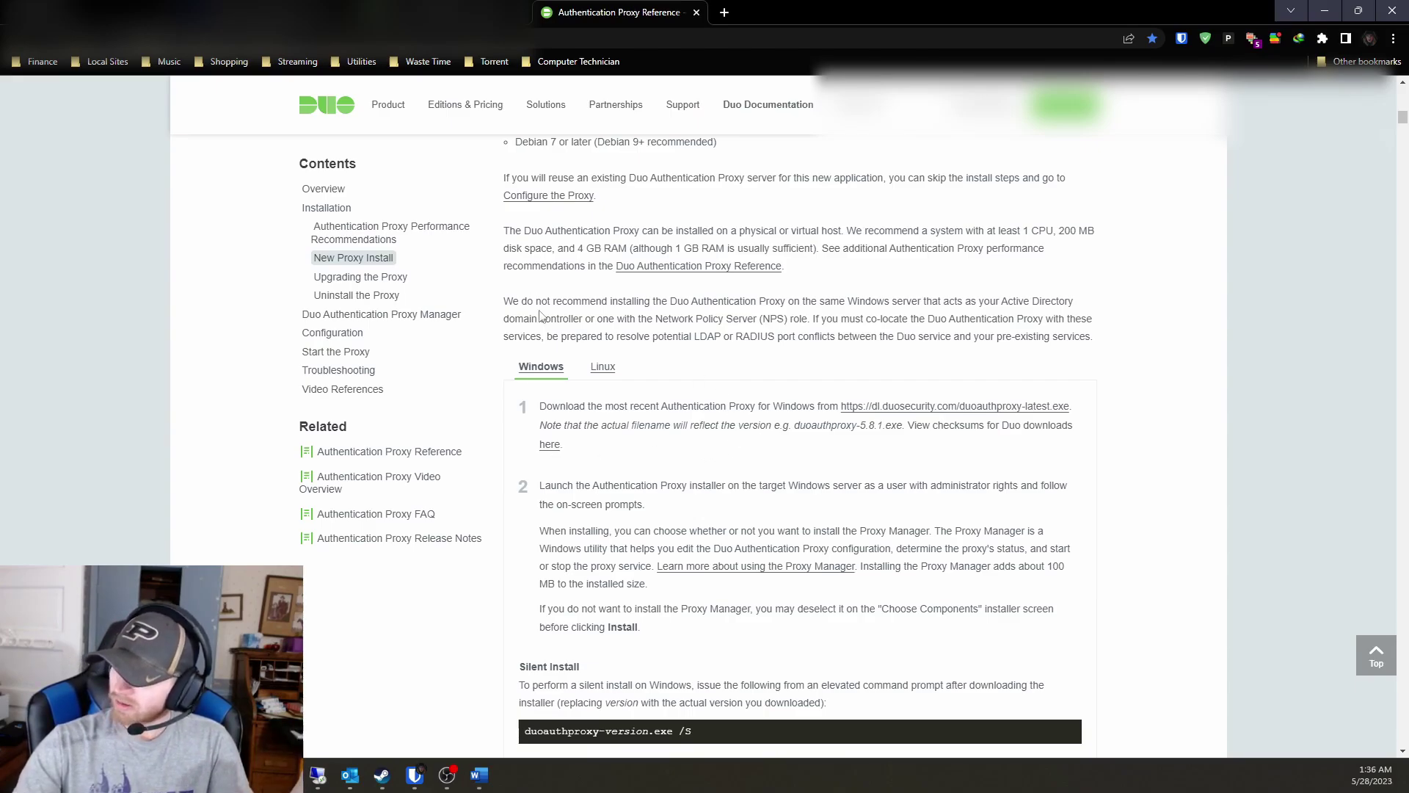
pyautogui.click(555, 454)
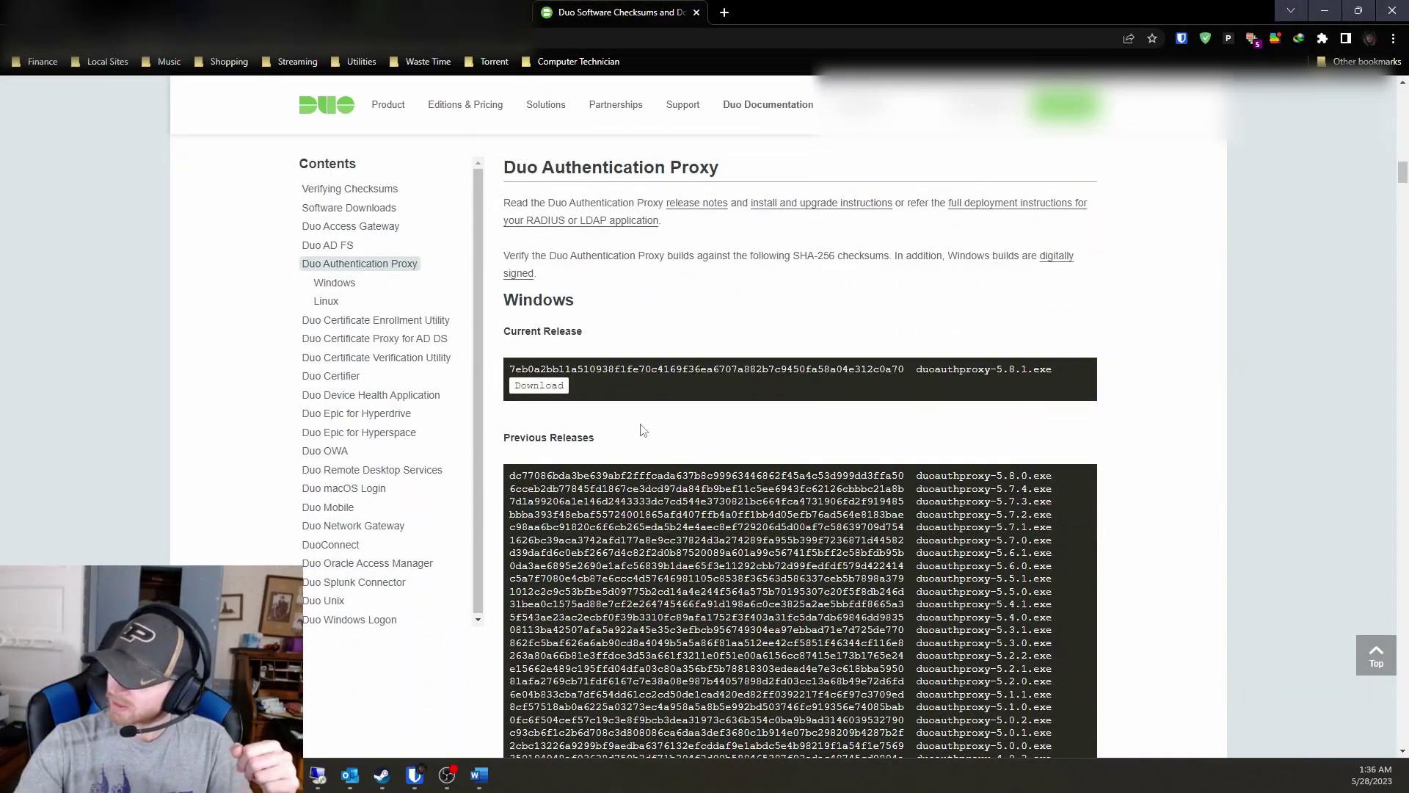
pyautogui.scroll(-6, 639, 424)
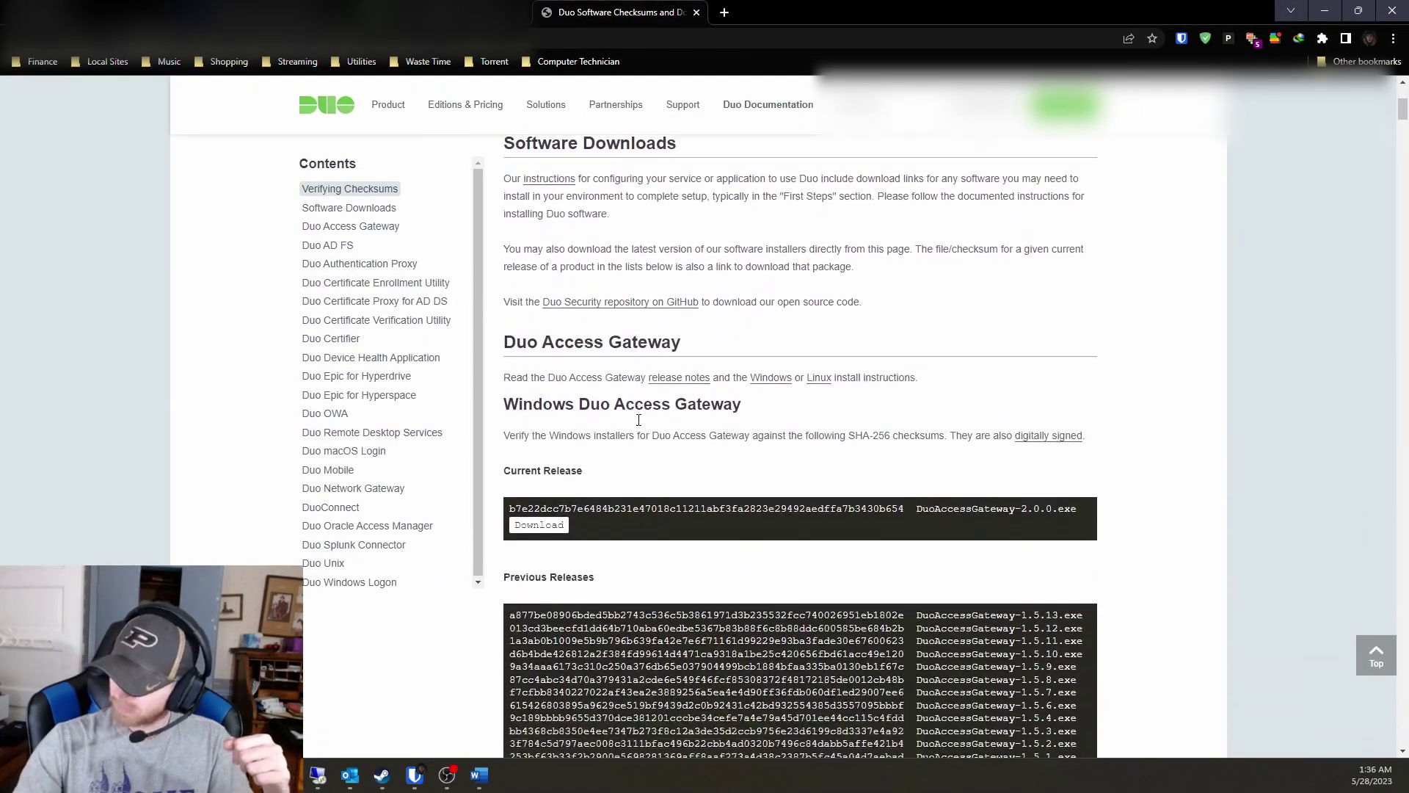
pyautogui.hotkey('alt', 'Left')
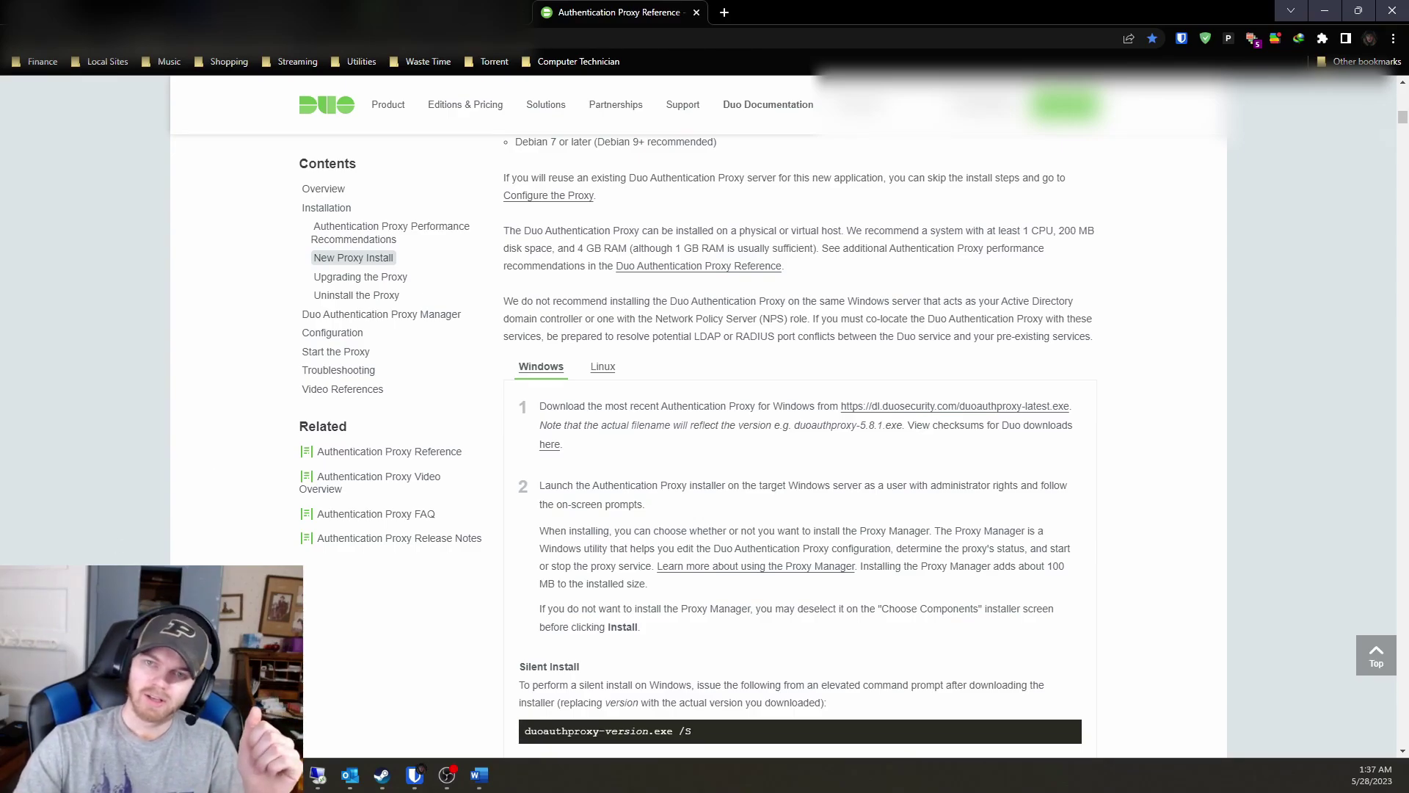
# Switch over to the remote desktop session.
pyautogui.hotkey('alt', 'Tab')
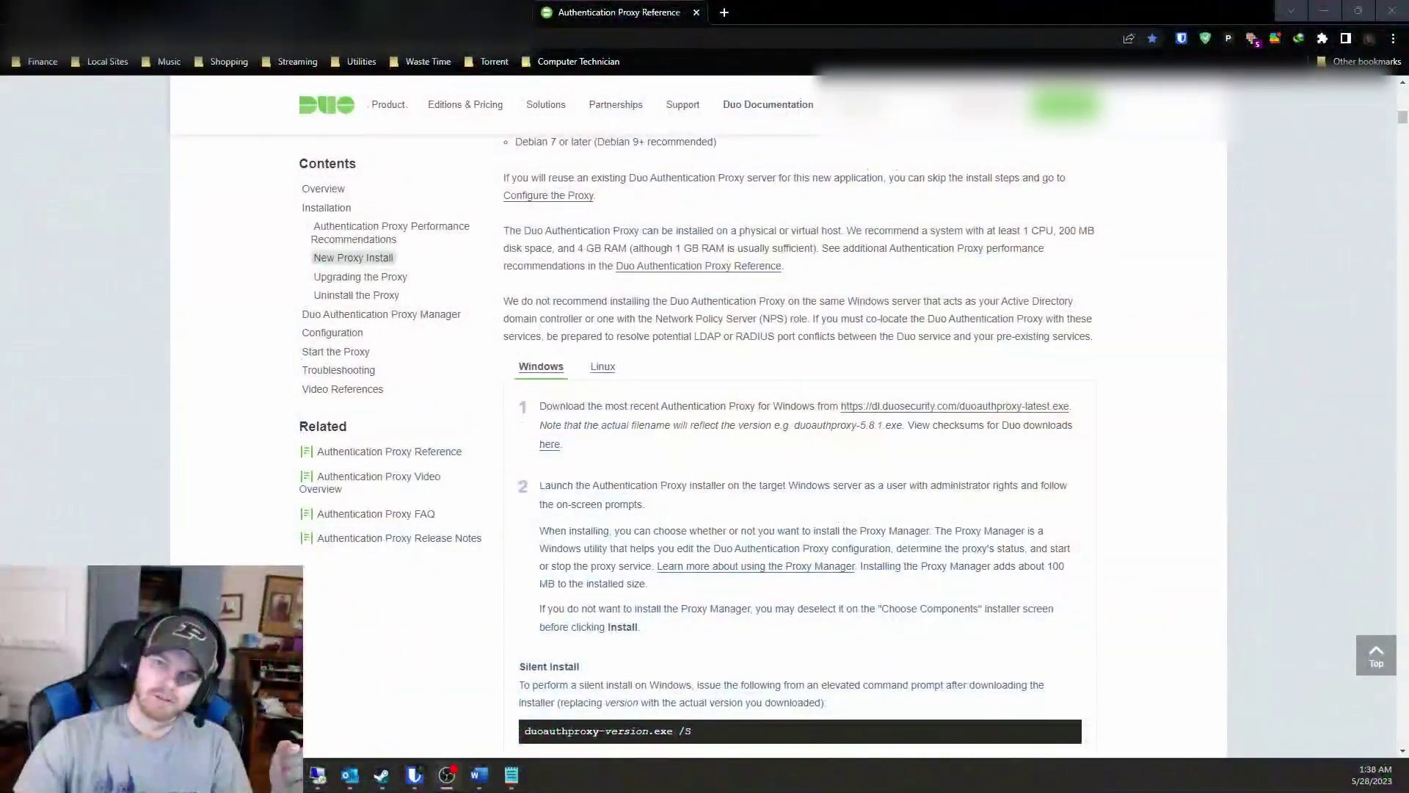
# Maximize the remote desktop and move the Proxy Manager window up and left.
pyautogui.moveTo(0, 262); pyautogui.dragTo(560, 0)
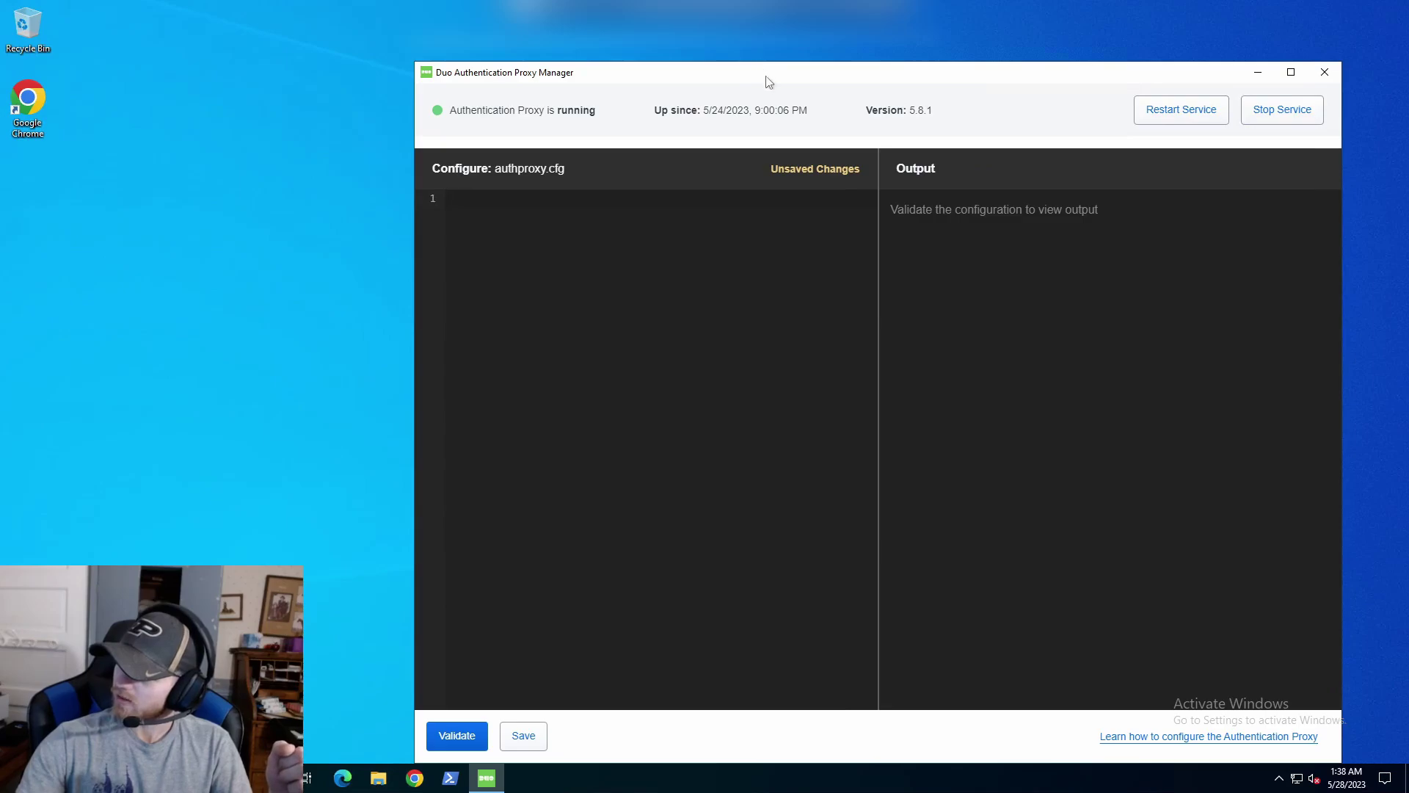
pyautogui.moveTo(723, 58); pyautogui.dragTo(635, 41)
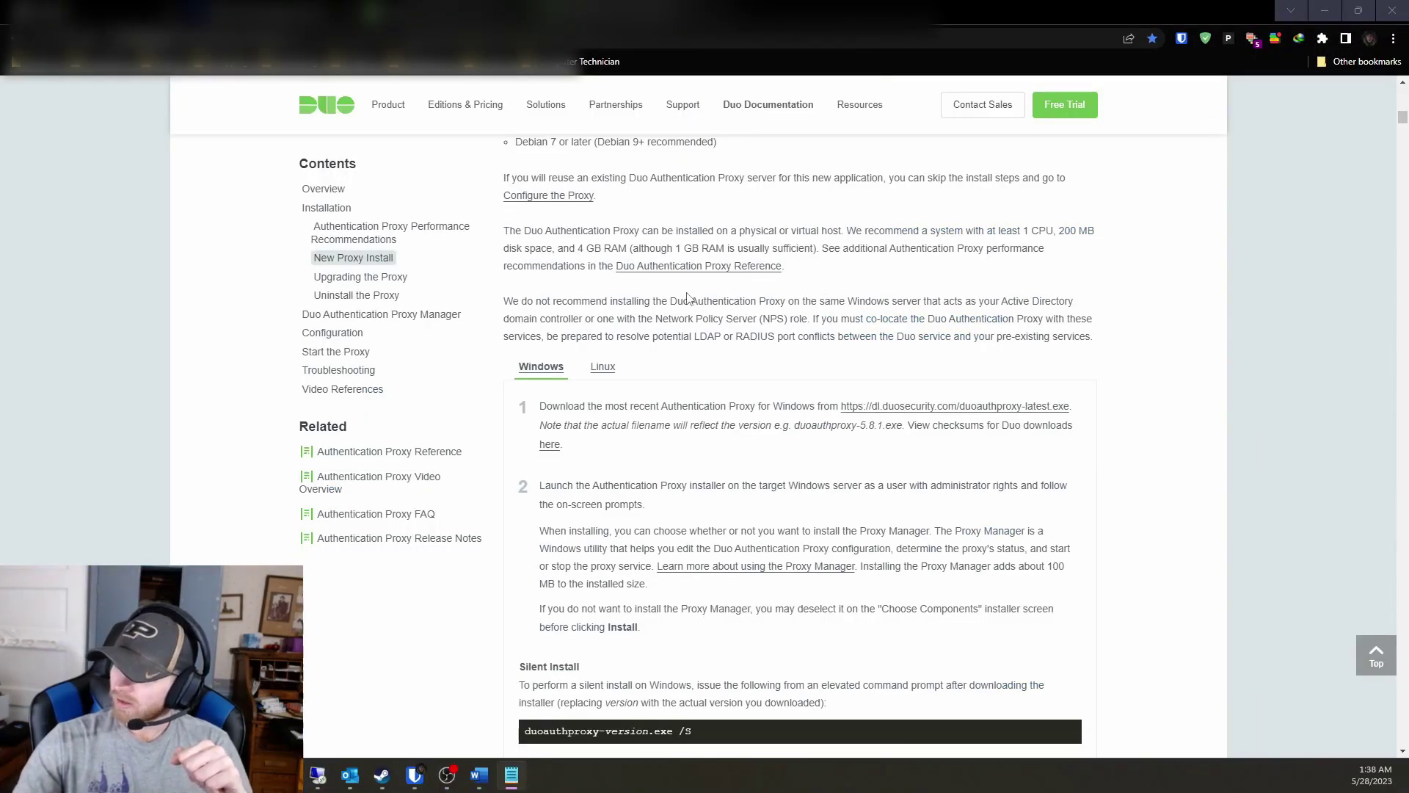
# Jump via Configuration to Encrypting Passwords and scroll to the authproxy_passwd.exe examples.
pyautogui.scroll(-5, 687, 295)
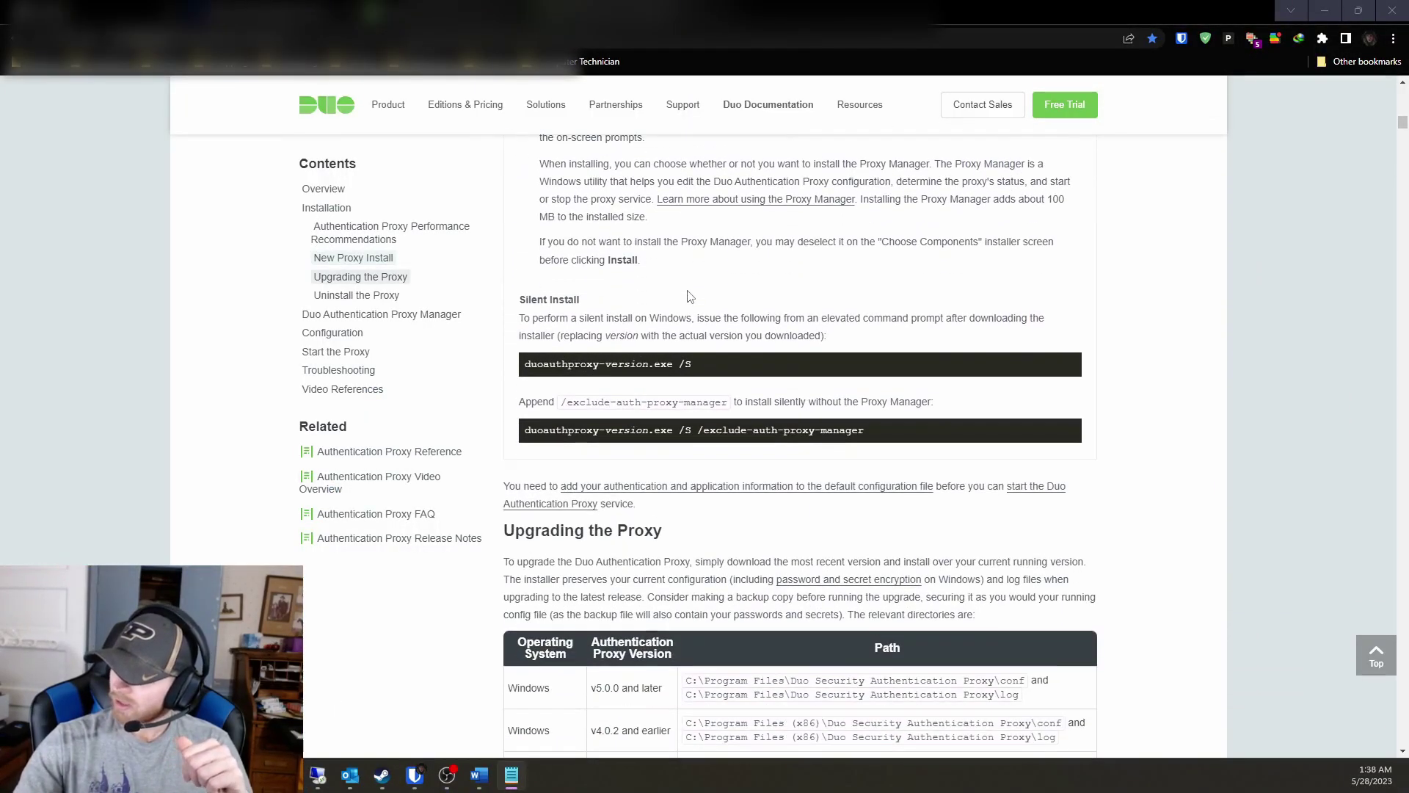
pyautogui.scroll(-1, 688, 296)
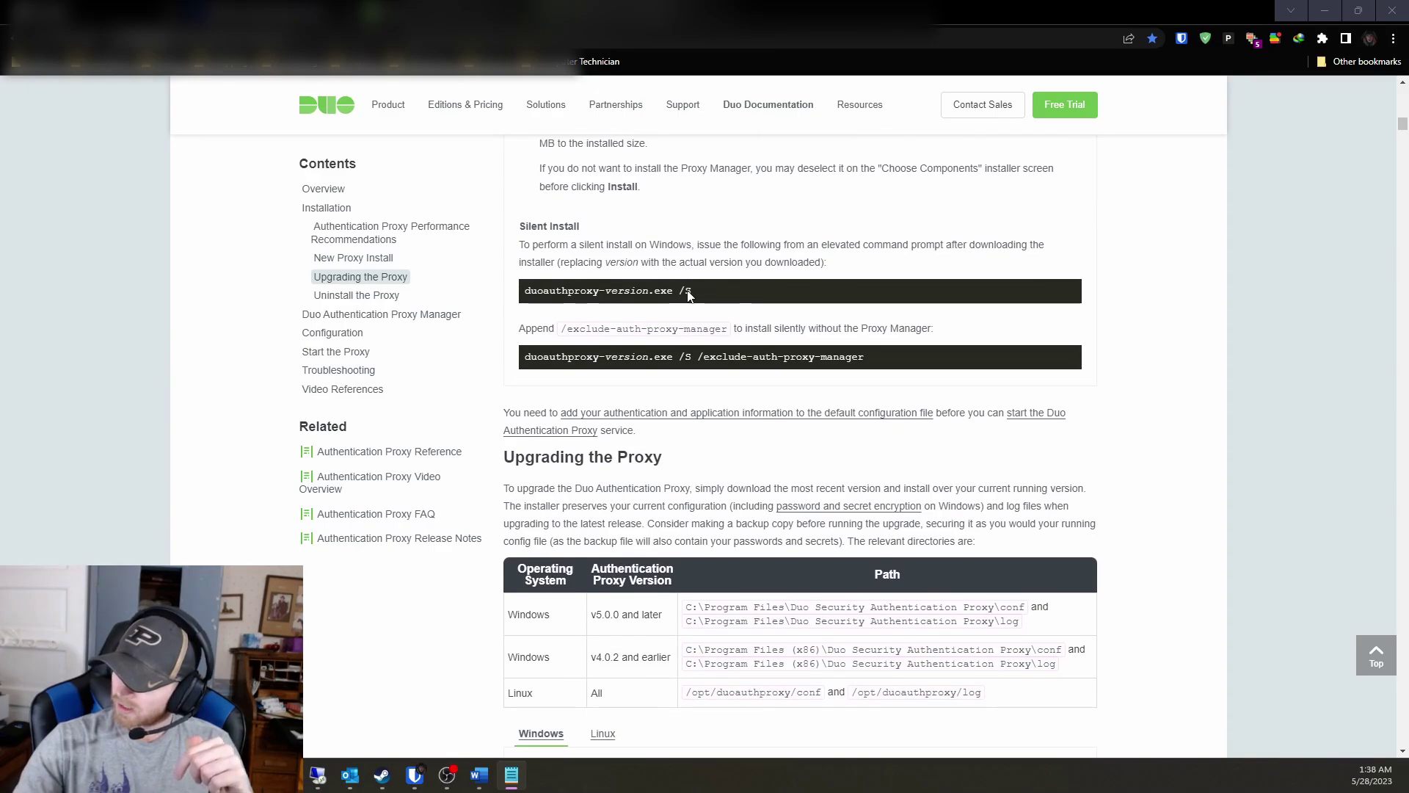
pyautogui.click(331, 333)
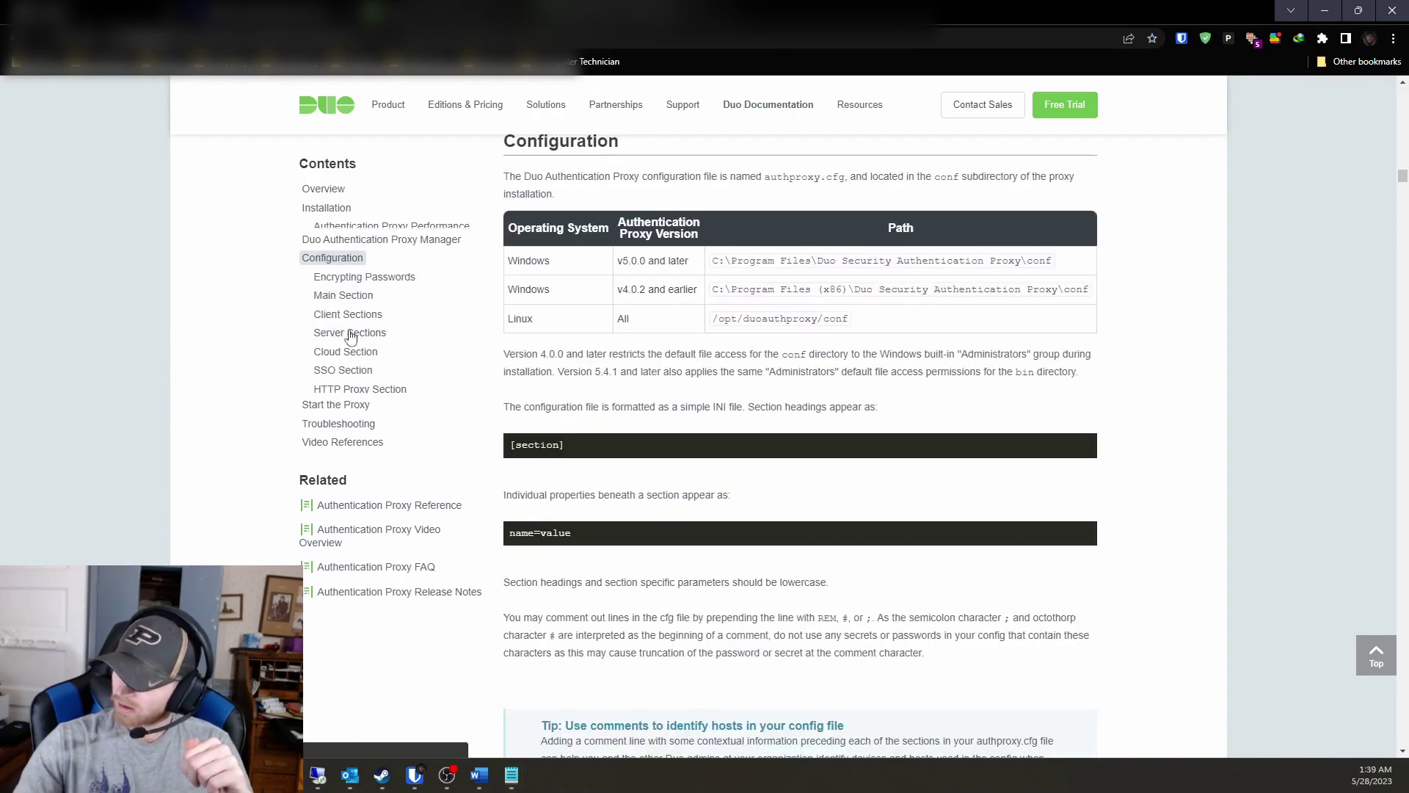
pyautogui.click(409, 270)
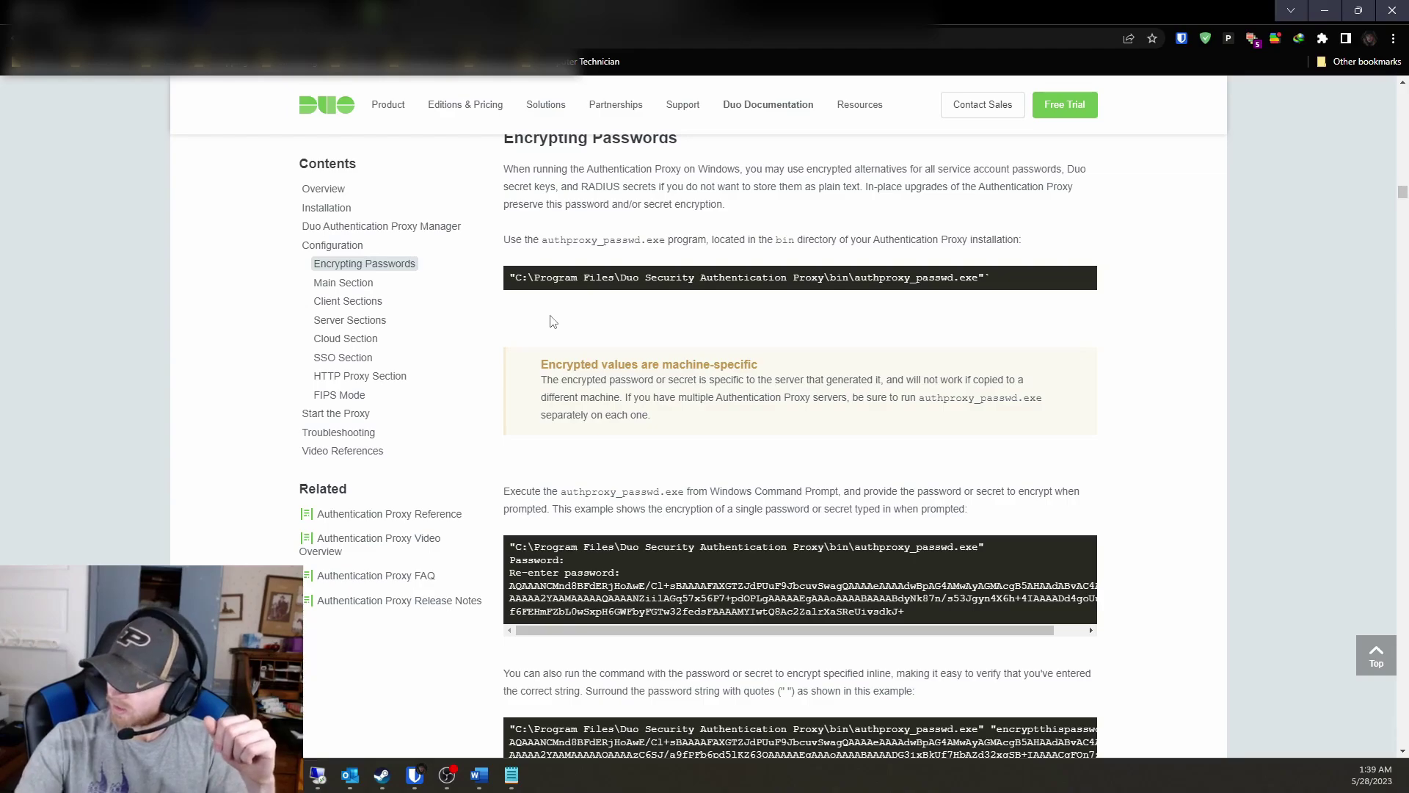
pyautogui.scroll(-2, 553, 321)
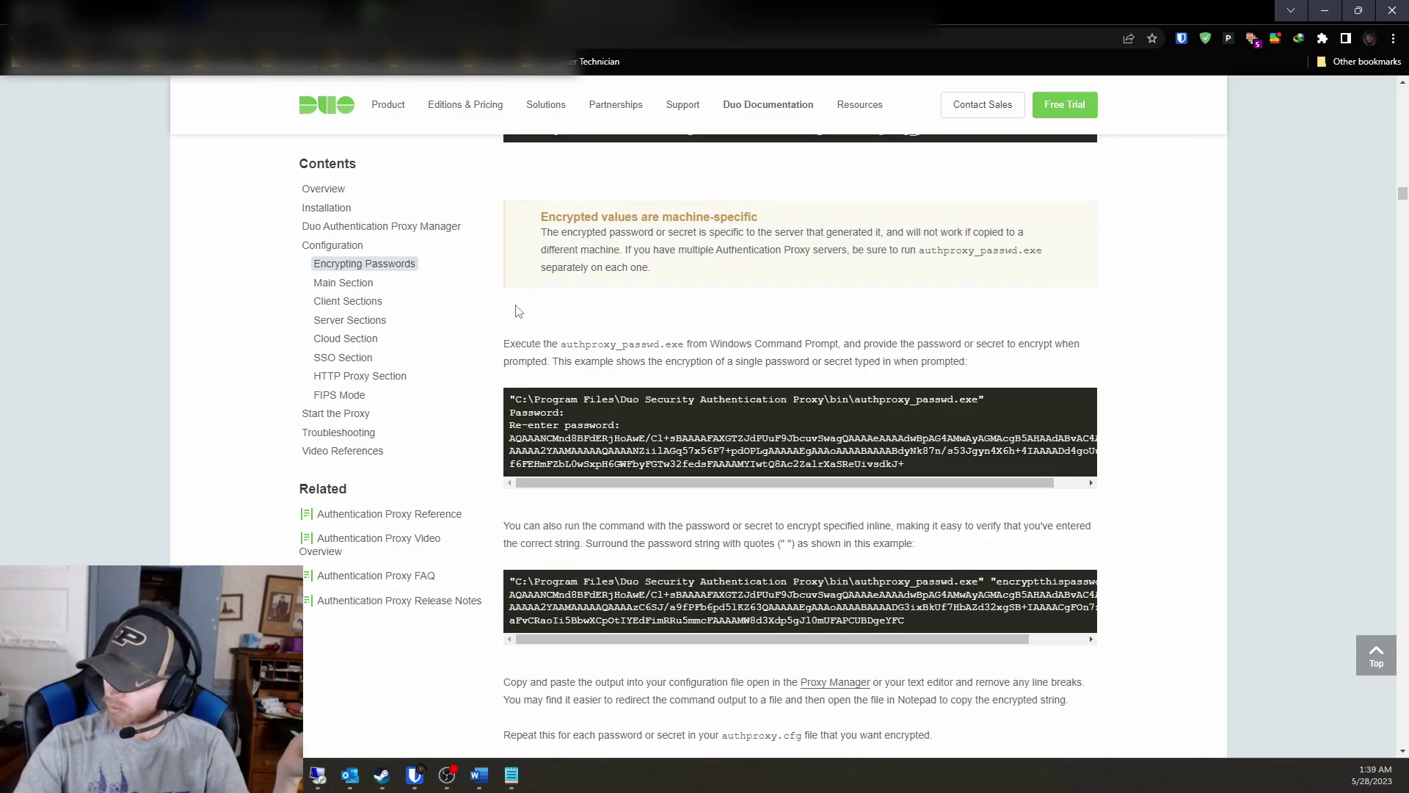
pyautogui.scroll(-5, 513, 308)
# Jump to the Main Section of the configuration docs and glance at the remote Proxy Manager.
pyautogui.click(364, 284)
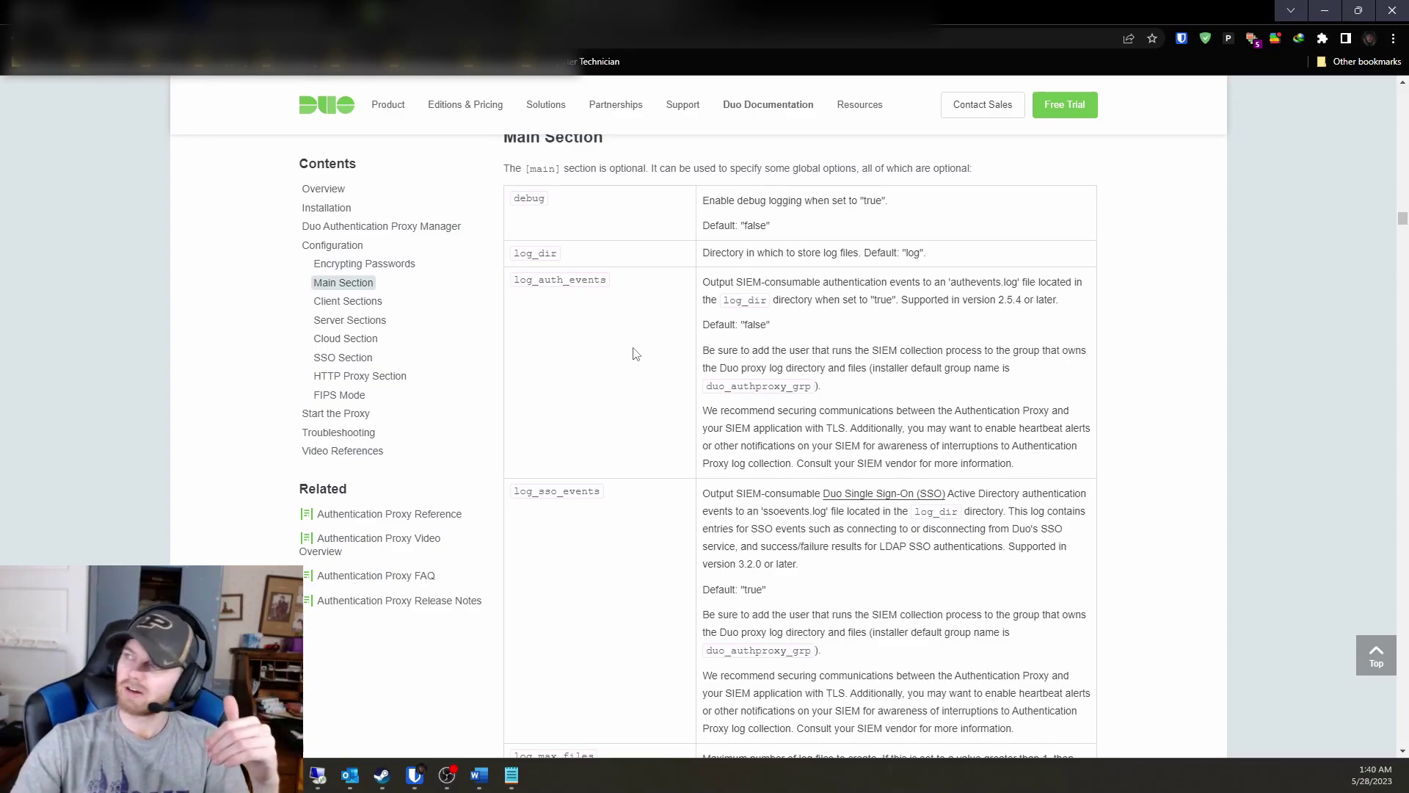
pyautogui.moveTo(317, 775)
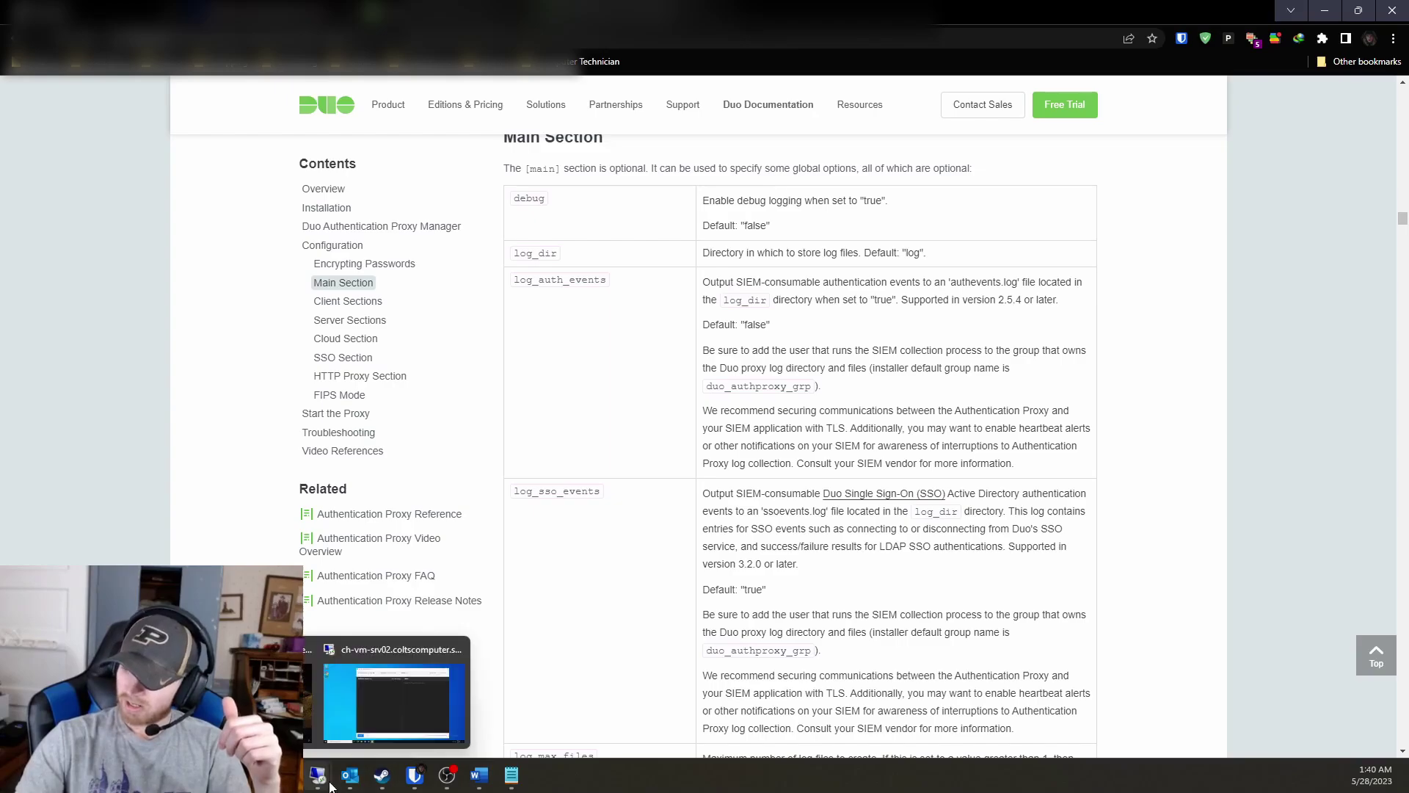
pyautogui.click(376, 690)
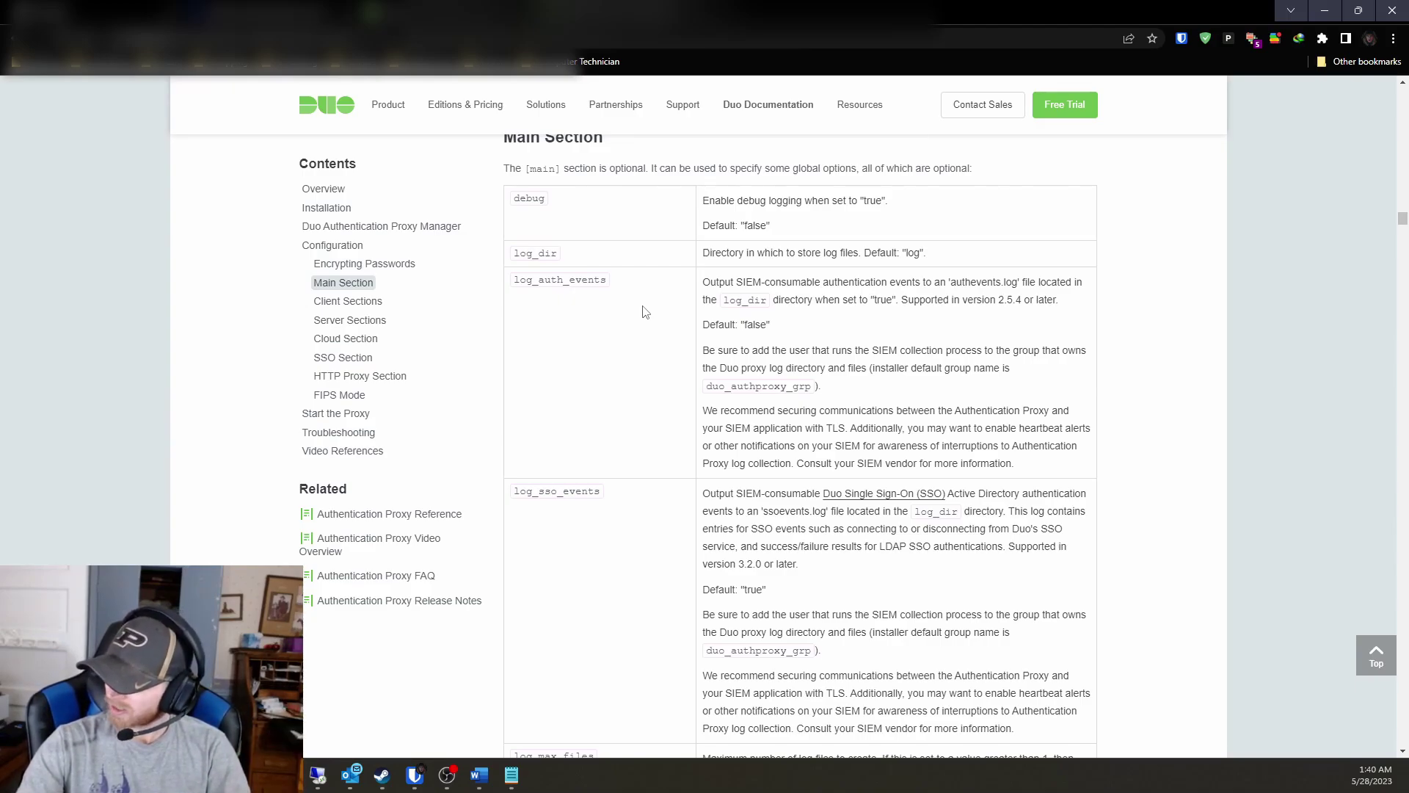
# Scroll from the Main Section logging options down to the Client Sections ad_client table.
pyautogui.scroll(-1, 645, 312)
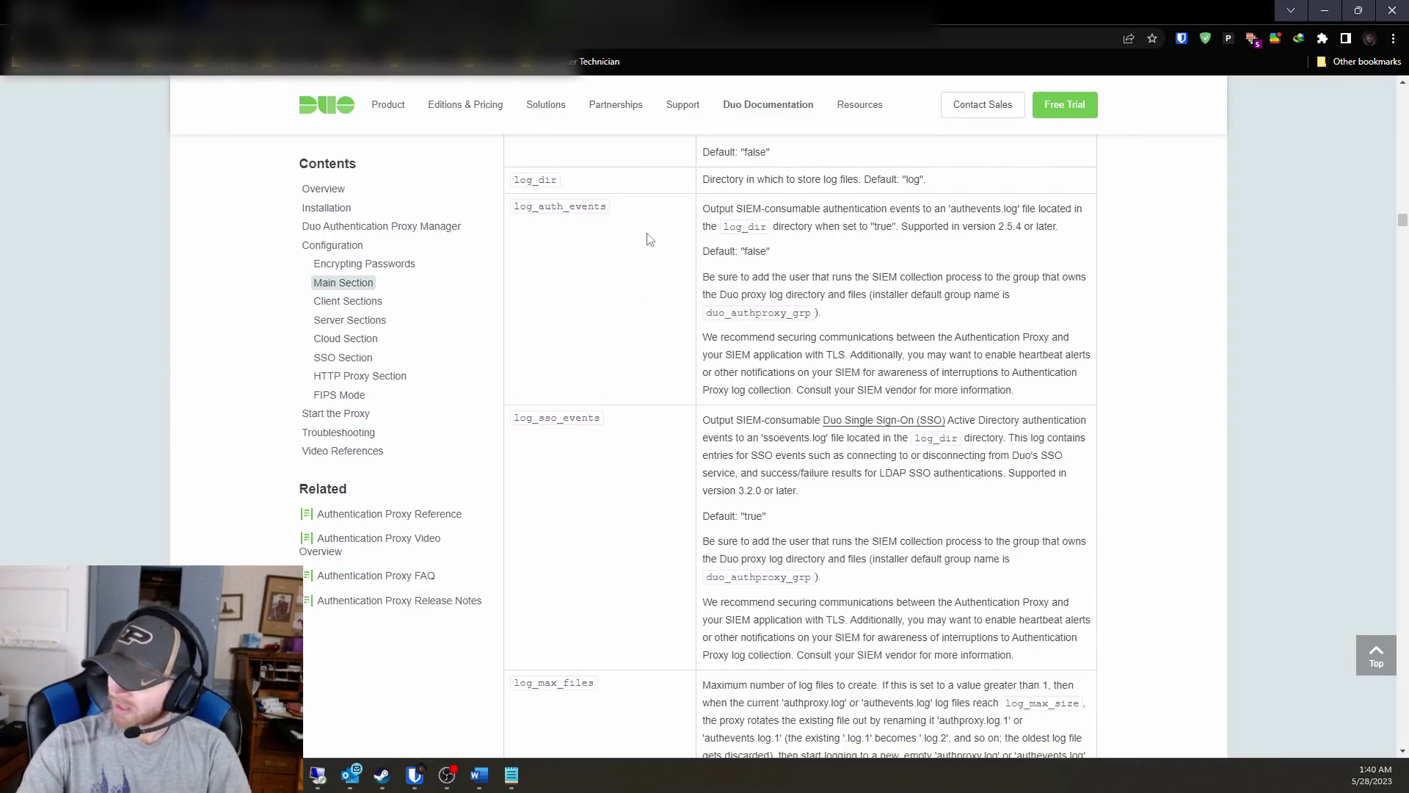
pyautogui.scroll(-1, 654, 236)
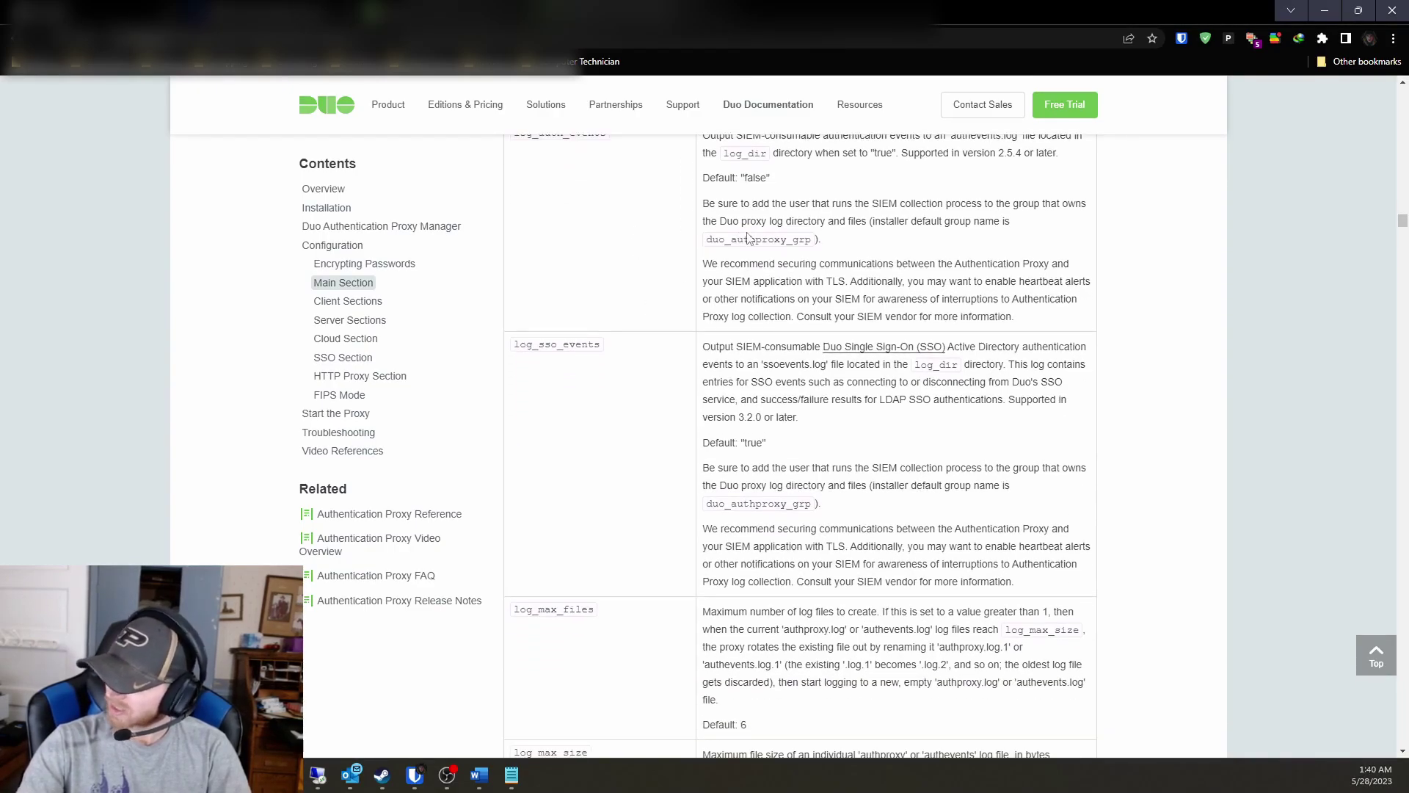
pyautogui.scroll(-1, 724, 253)
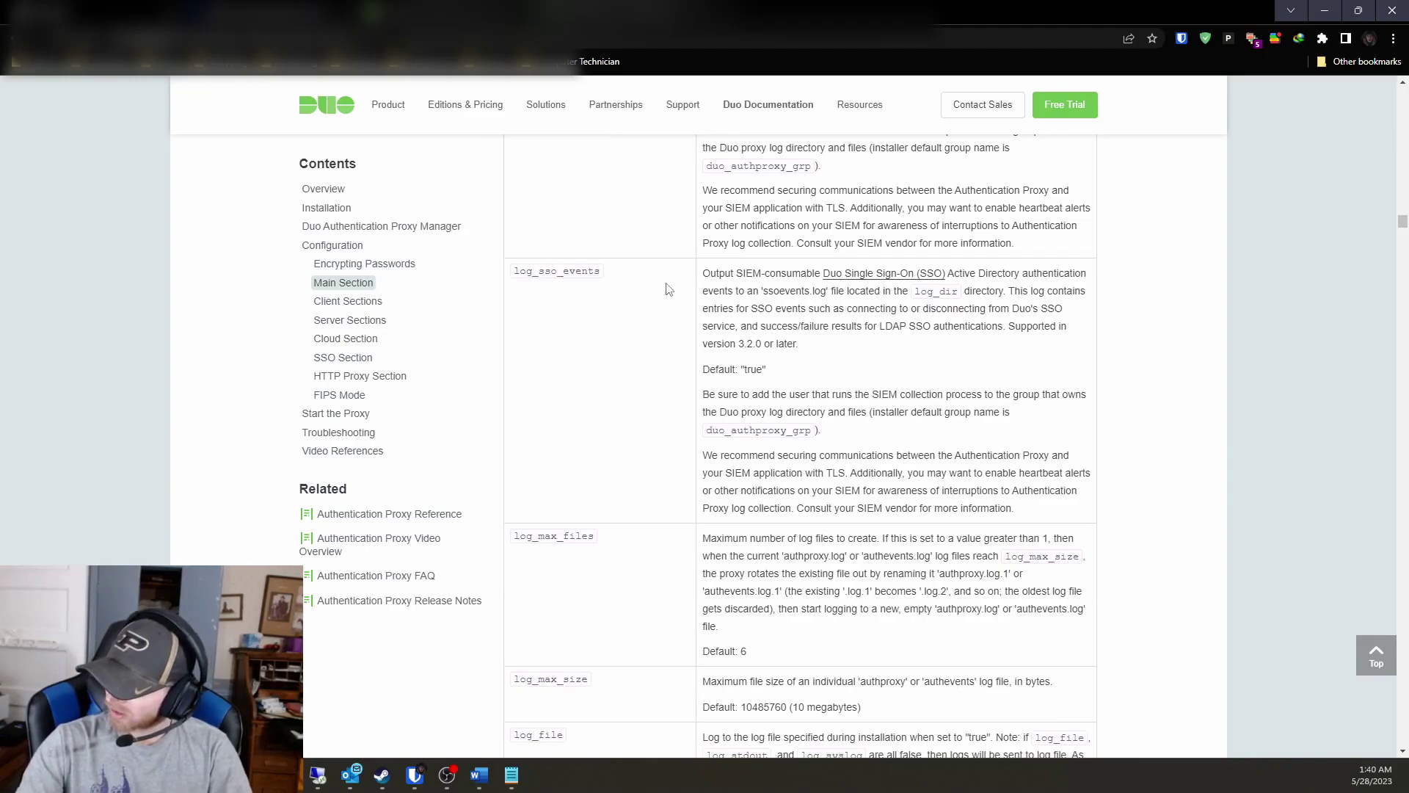
pyautogui.scroll(-3, 669, 289)
pyautogui.scroll(-2, 695, 367)
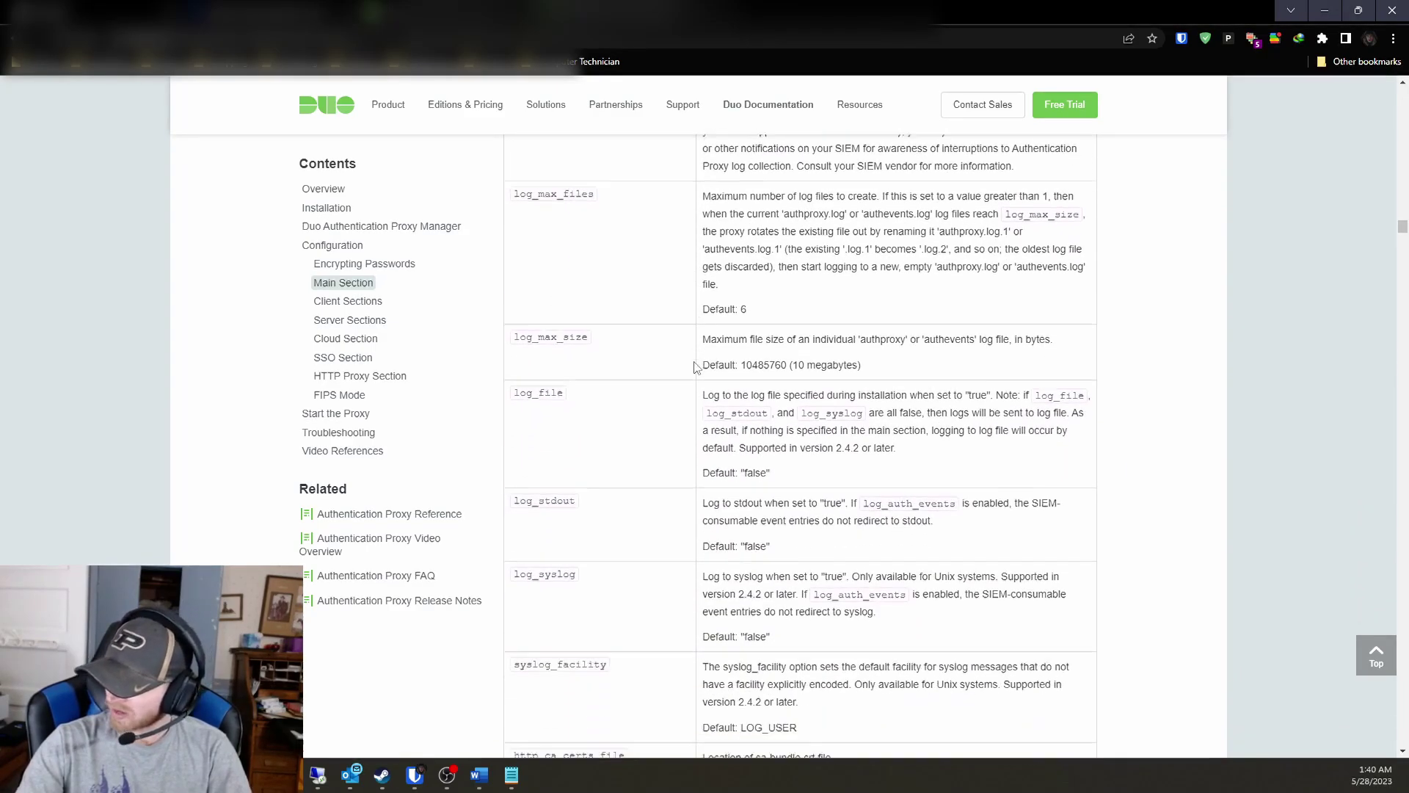
pyautogui.scroll(-2, 695, 367)
pyautogui.scroll(-3, 686, 372)
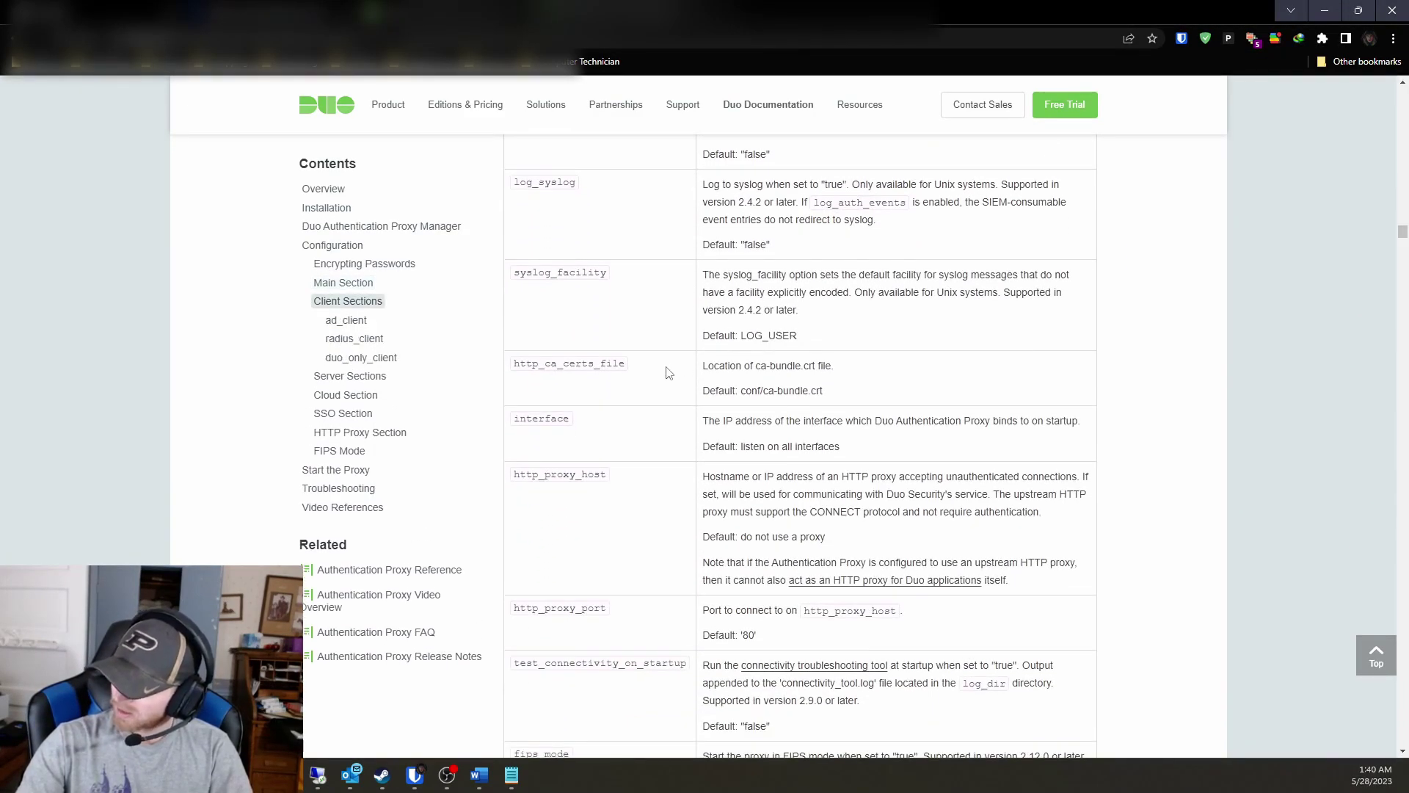
pyautogui.scroll(-3, 669, 373)
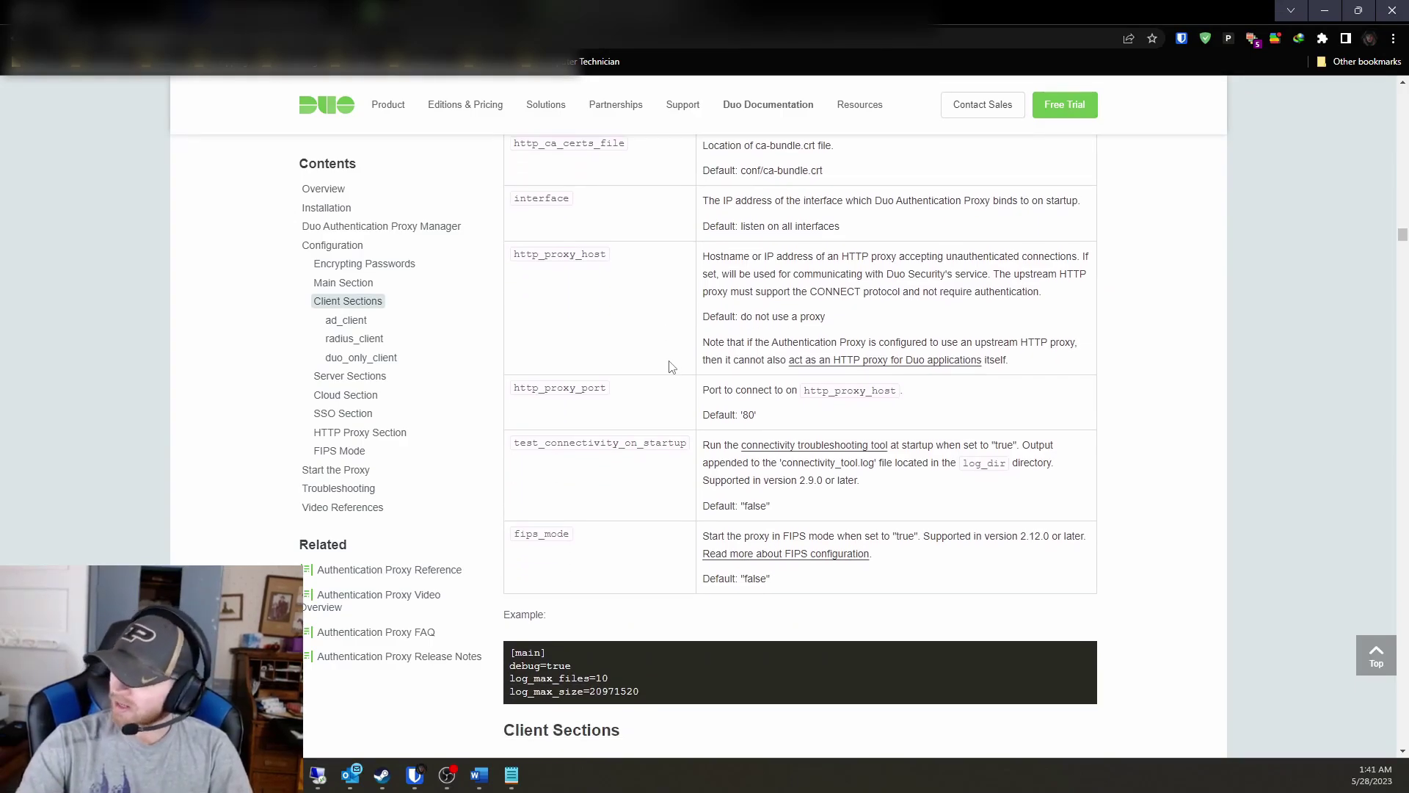
pyautogui.scroll(-5, 657, 364)
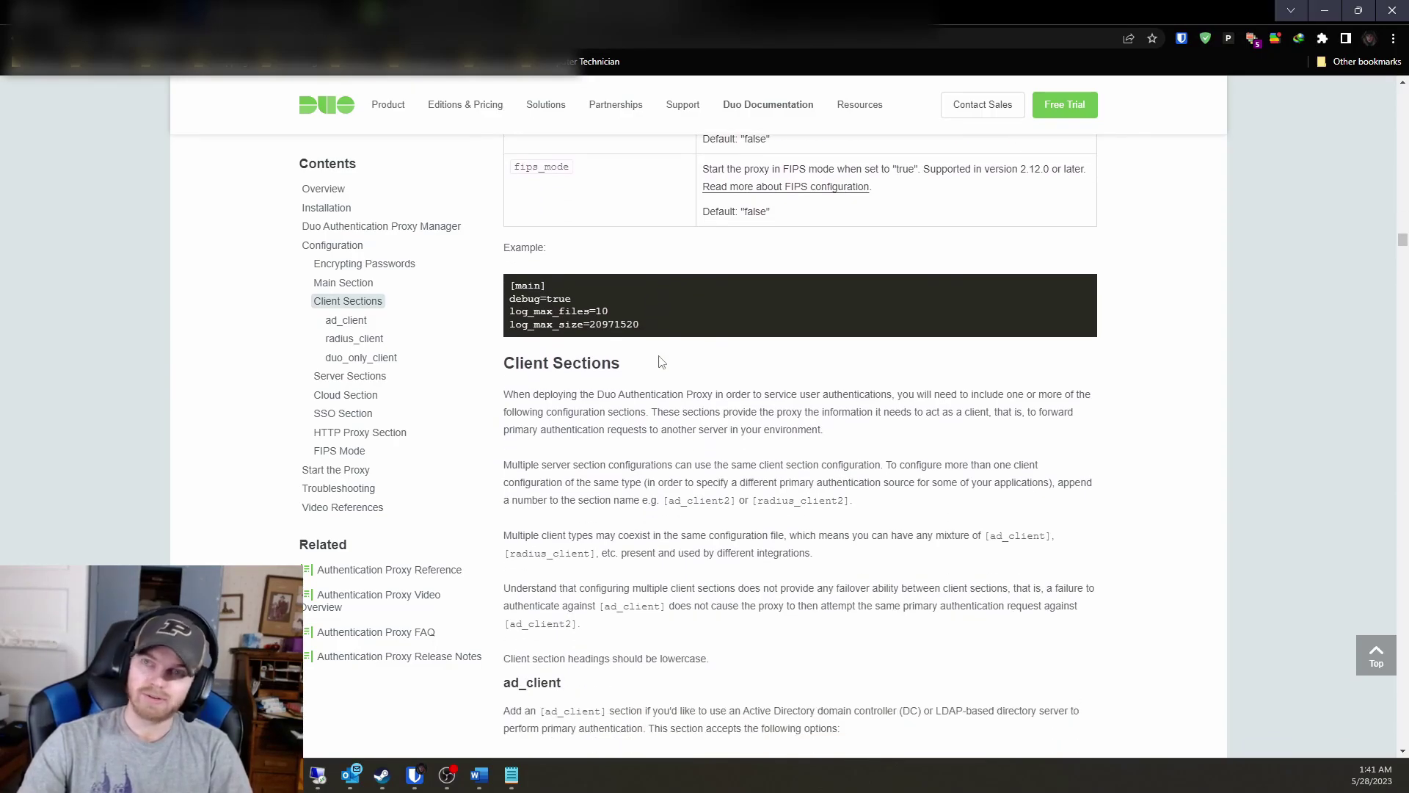
pyautogui.scroll(-1, 659, 362)
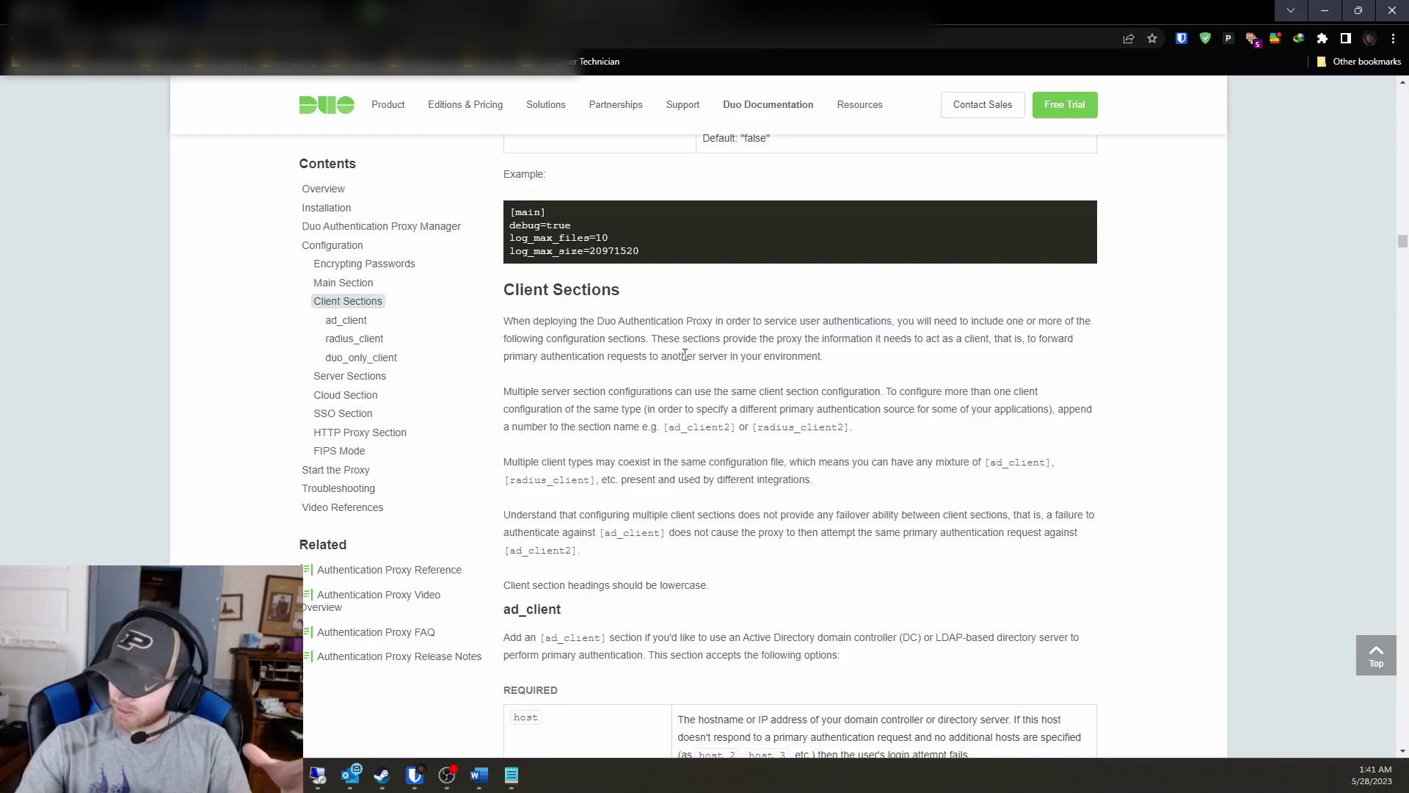
pyautogui.scroll(-1, 682, 357)
pyautogui.scroll(-1, 685, 355)
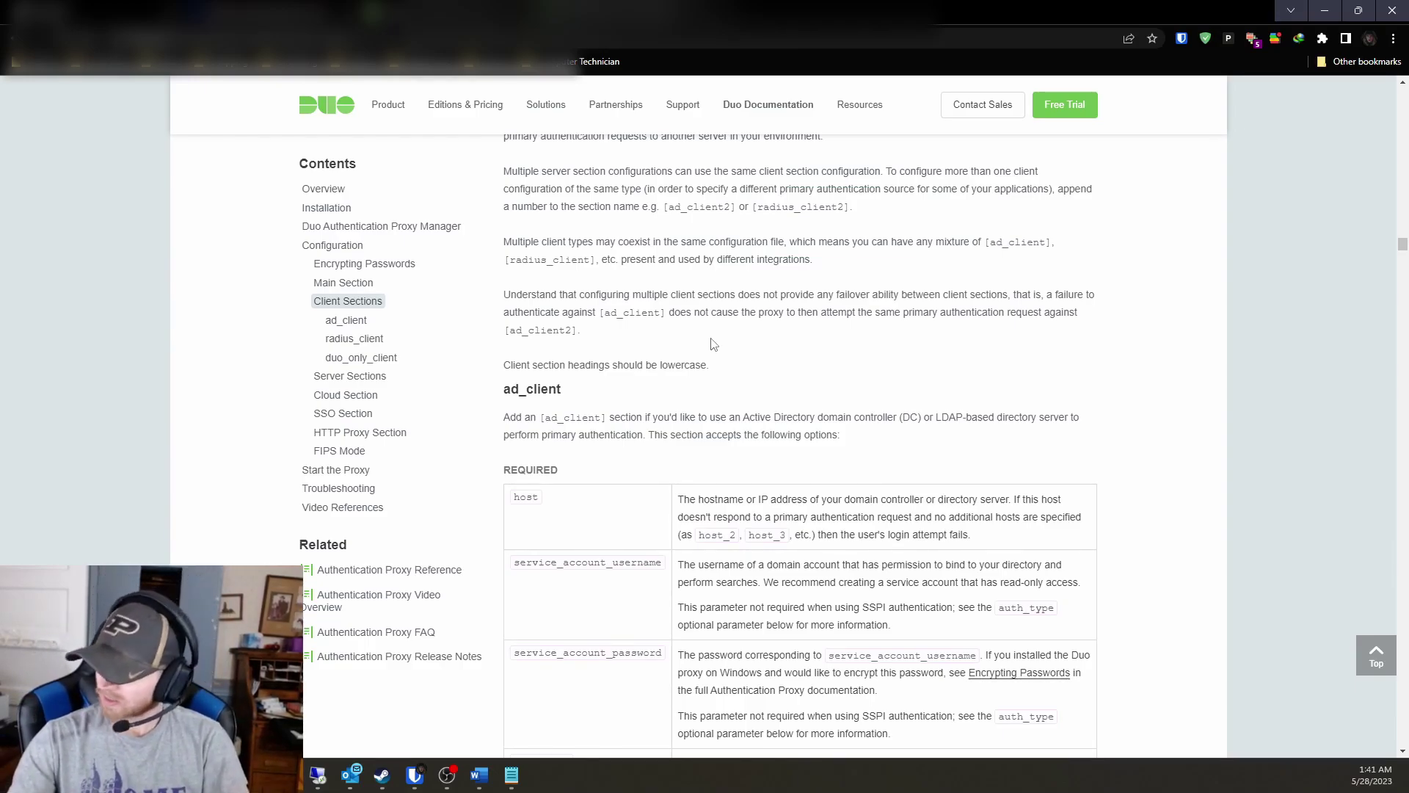
pyautogui.scroll(-2, 714, 344)
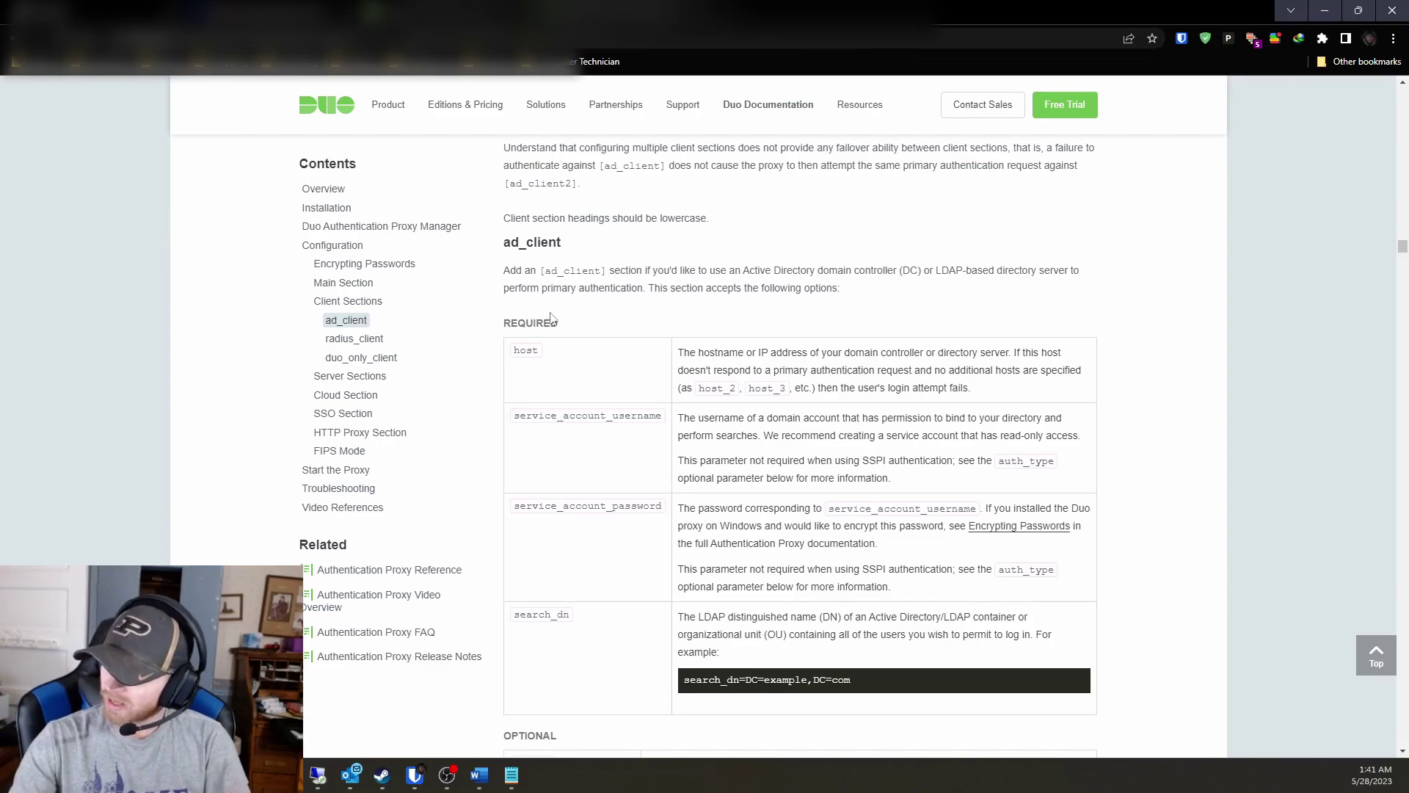
# Jump to duo_only_client and scroll through Server Sections to the RADIUS Auto required options.
pyautogui.click(359, 358)
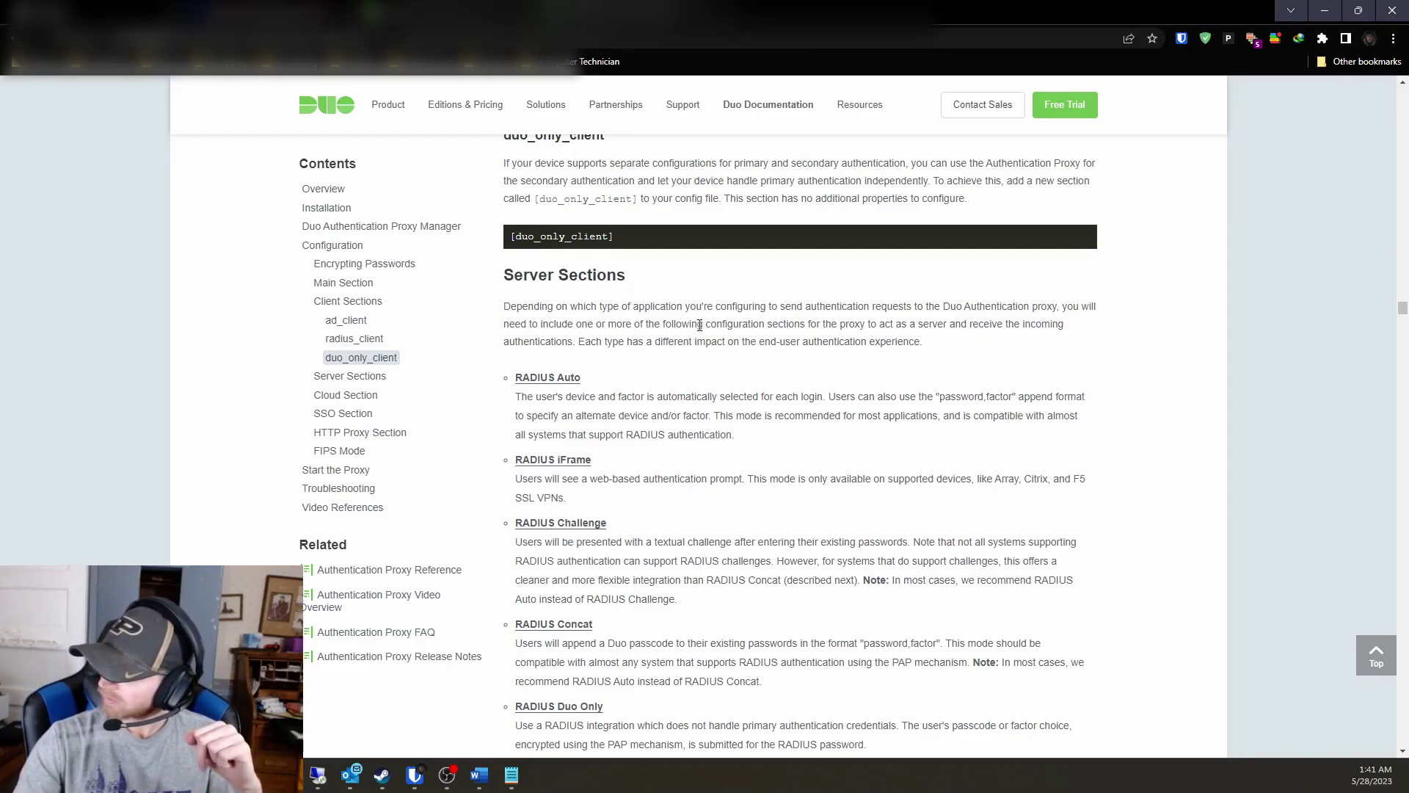
pyautogui.scroll(1, 699, 325)
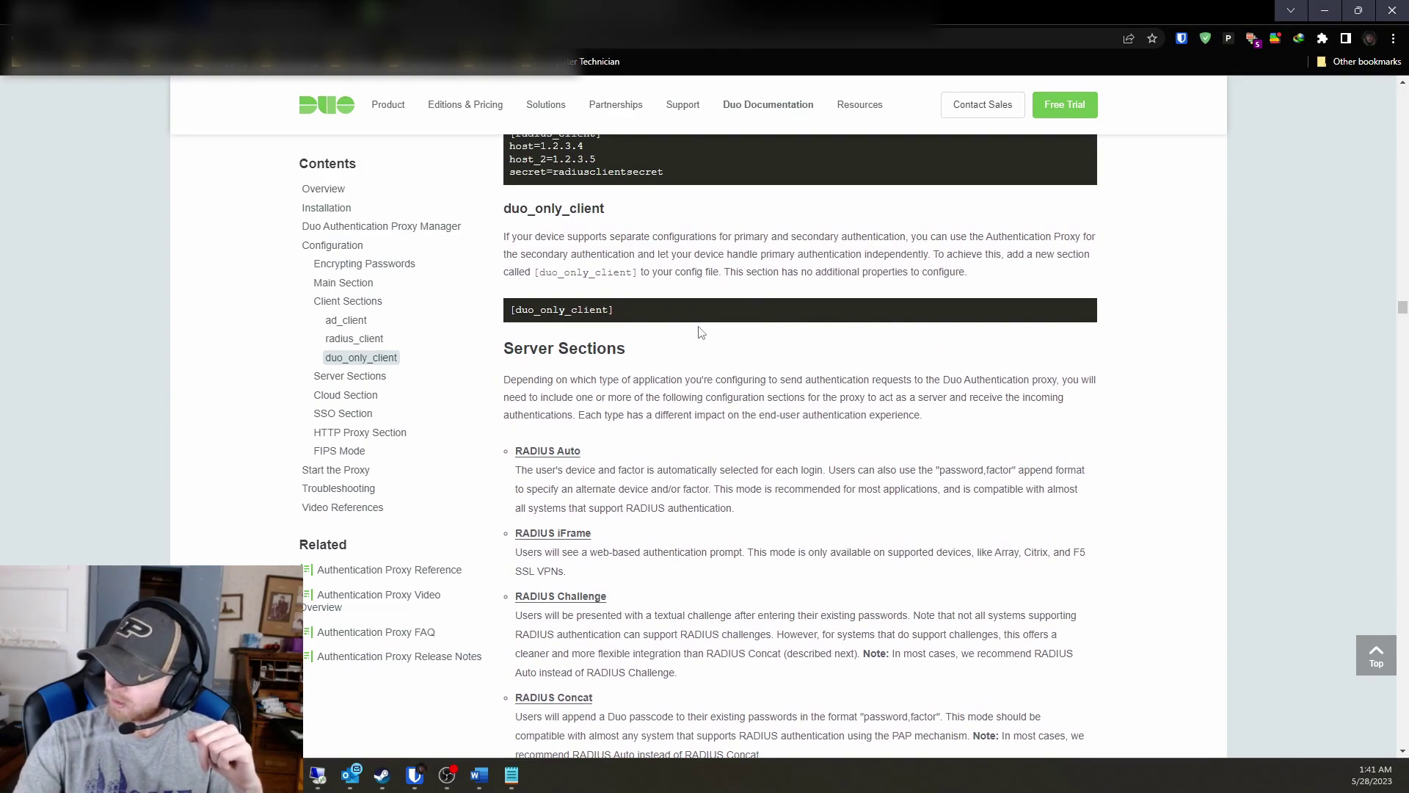
pyautogui.scroll(-8, 699, 332)
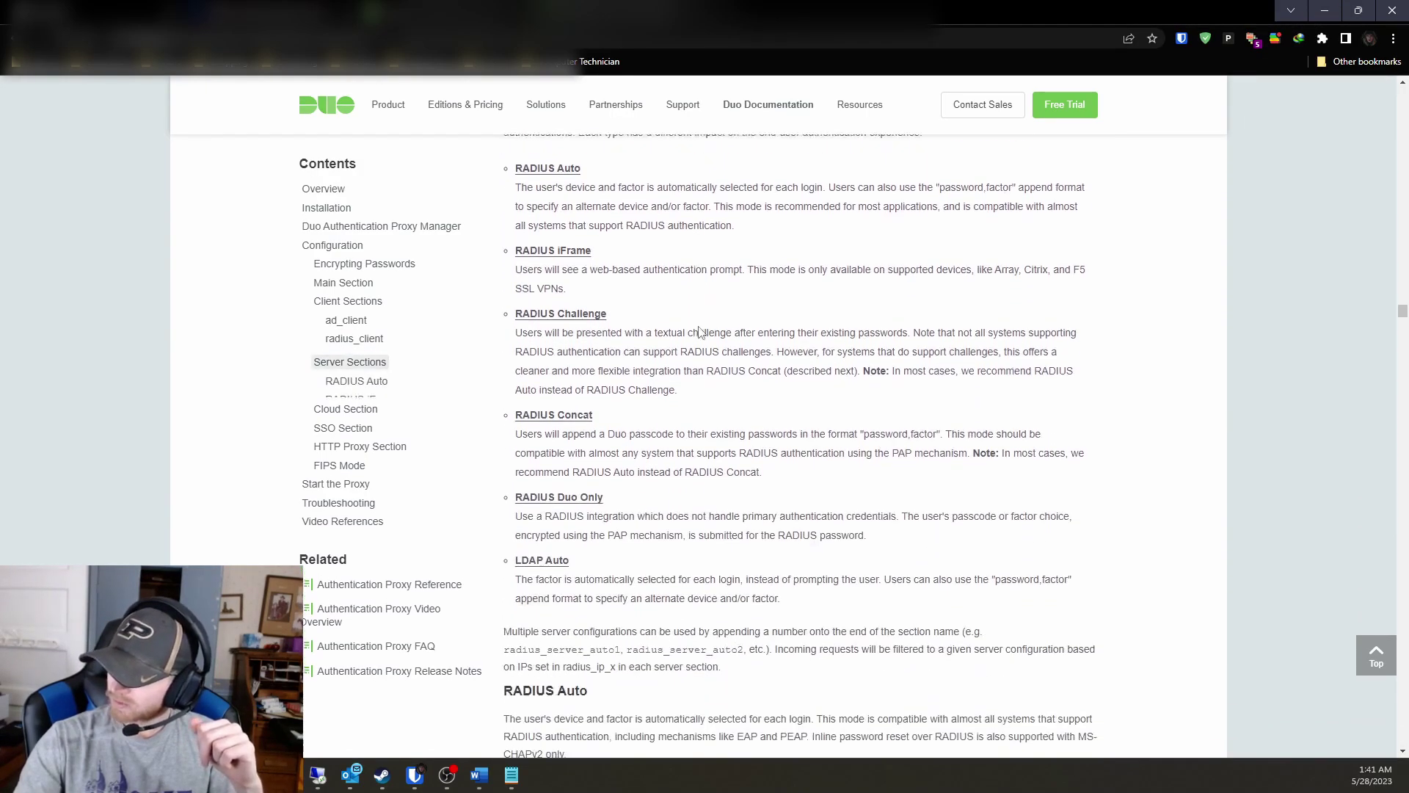
pyautogui.scroll(-8, 700, 330)
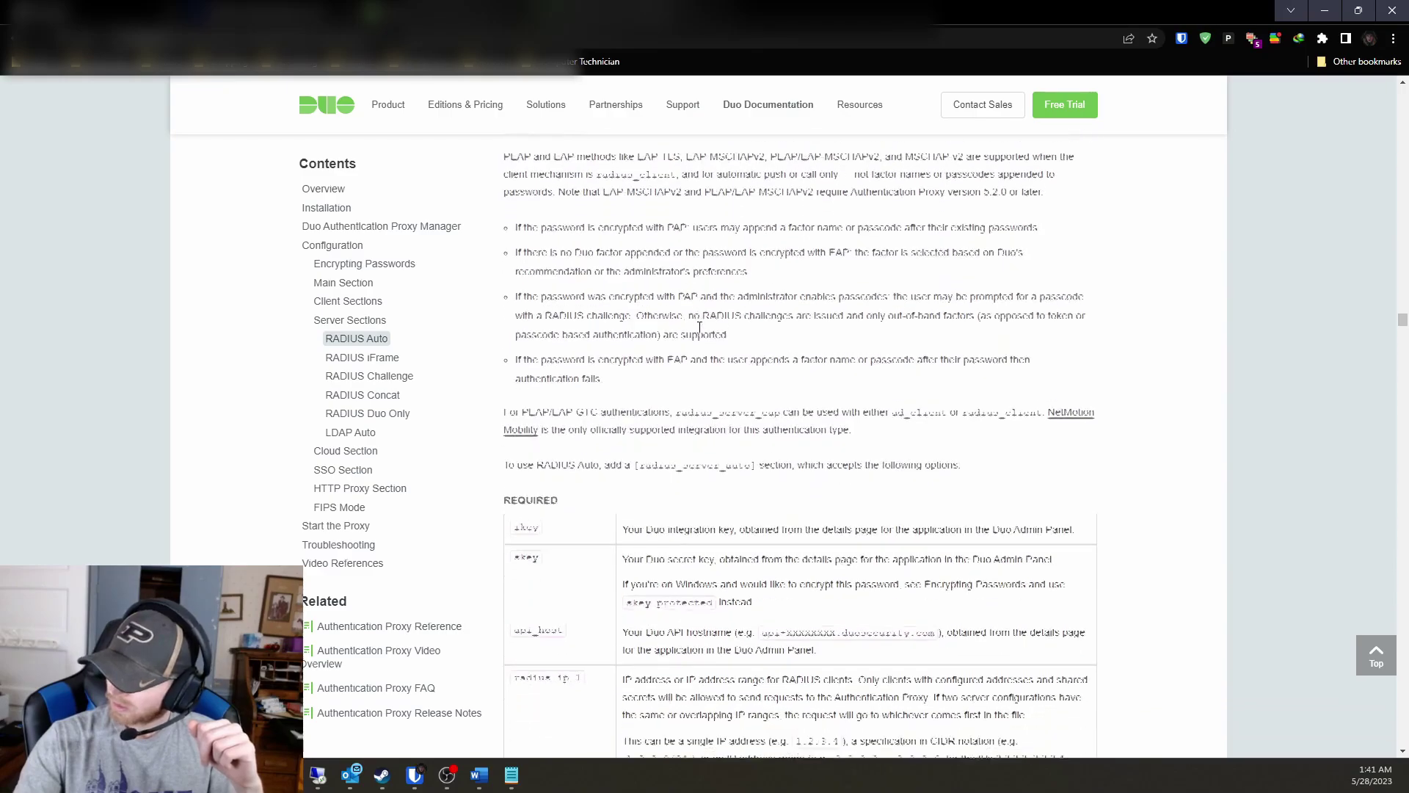
pyautogui.scroll(-1, 700, 328)
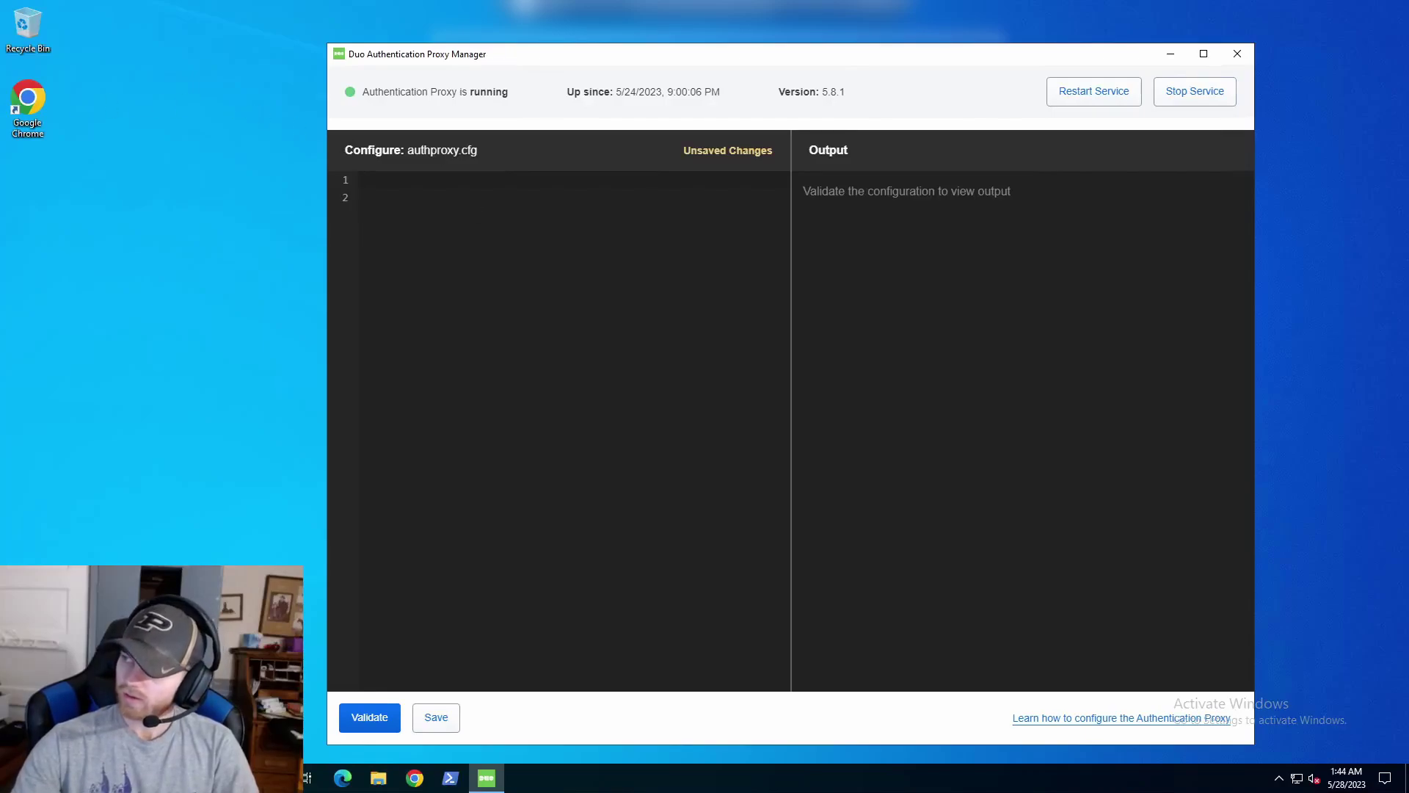
# Remove the empty line in authproxy.cfg and add a [radius_client] section header.
pyautogui.click(469, 218)
pyautogui.press('BackSpace')
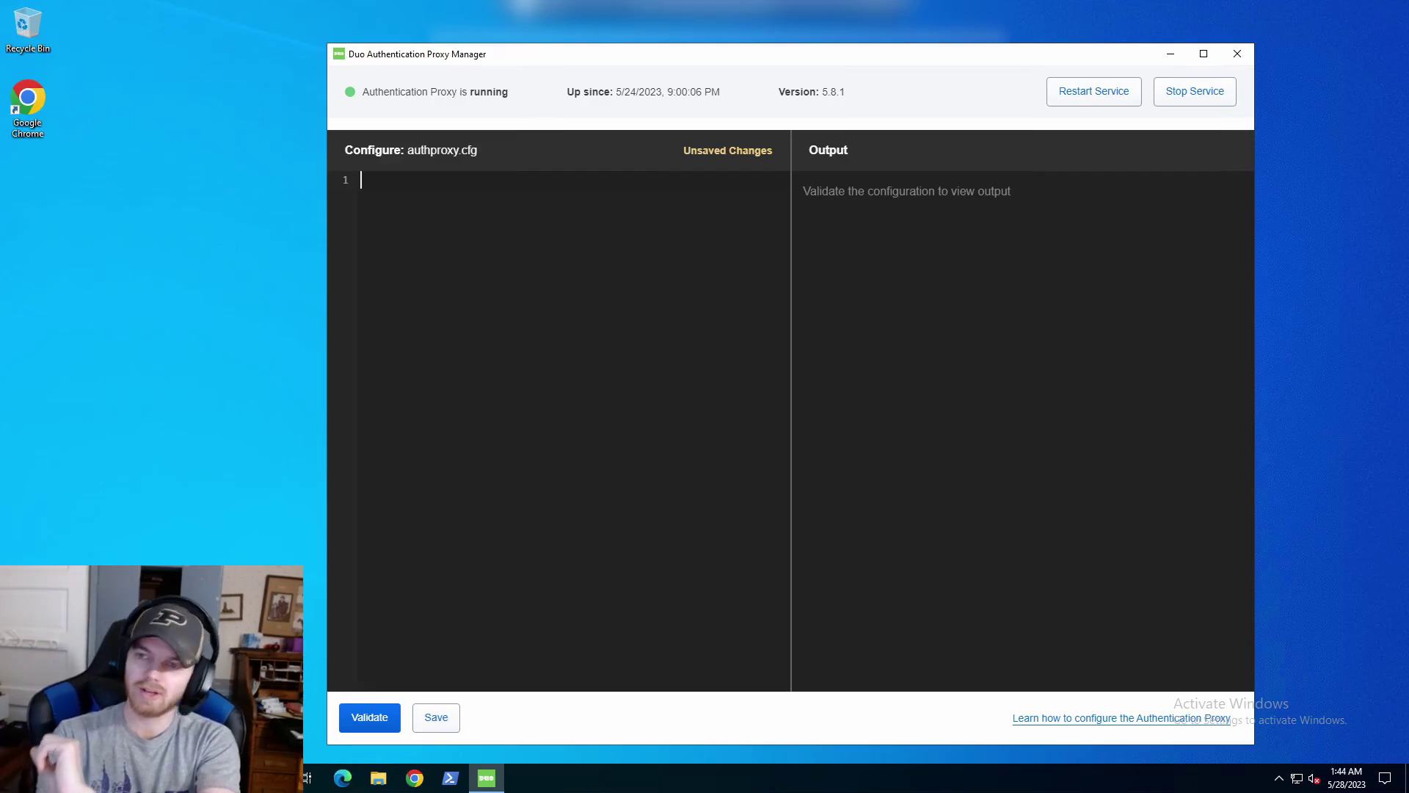
pyautogui.write('[')
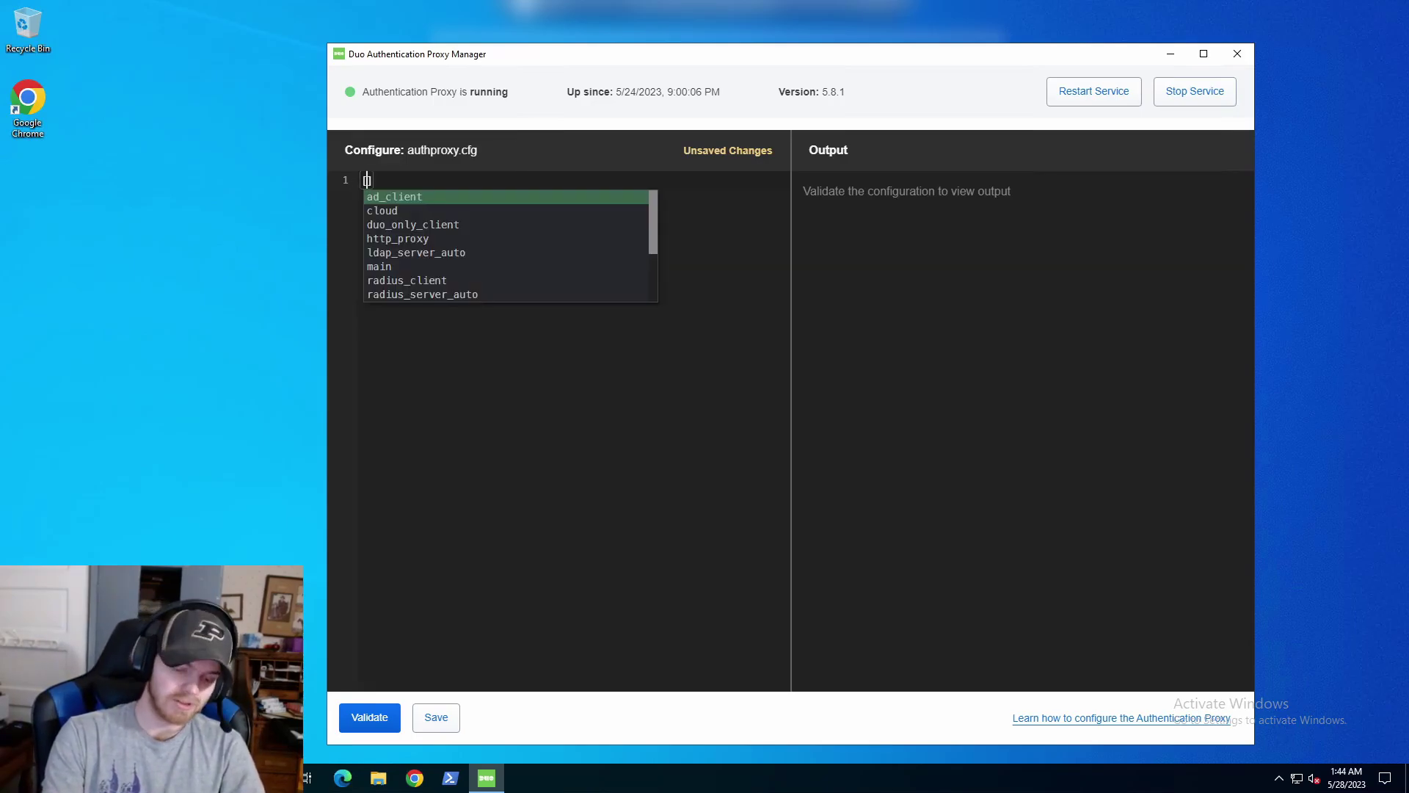
pyautogui.write('rad')
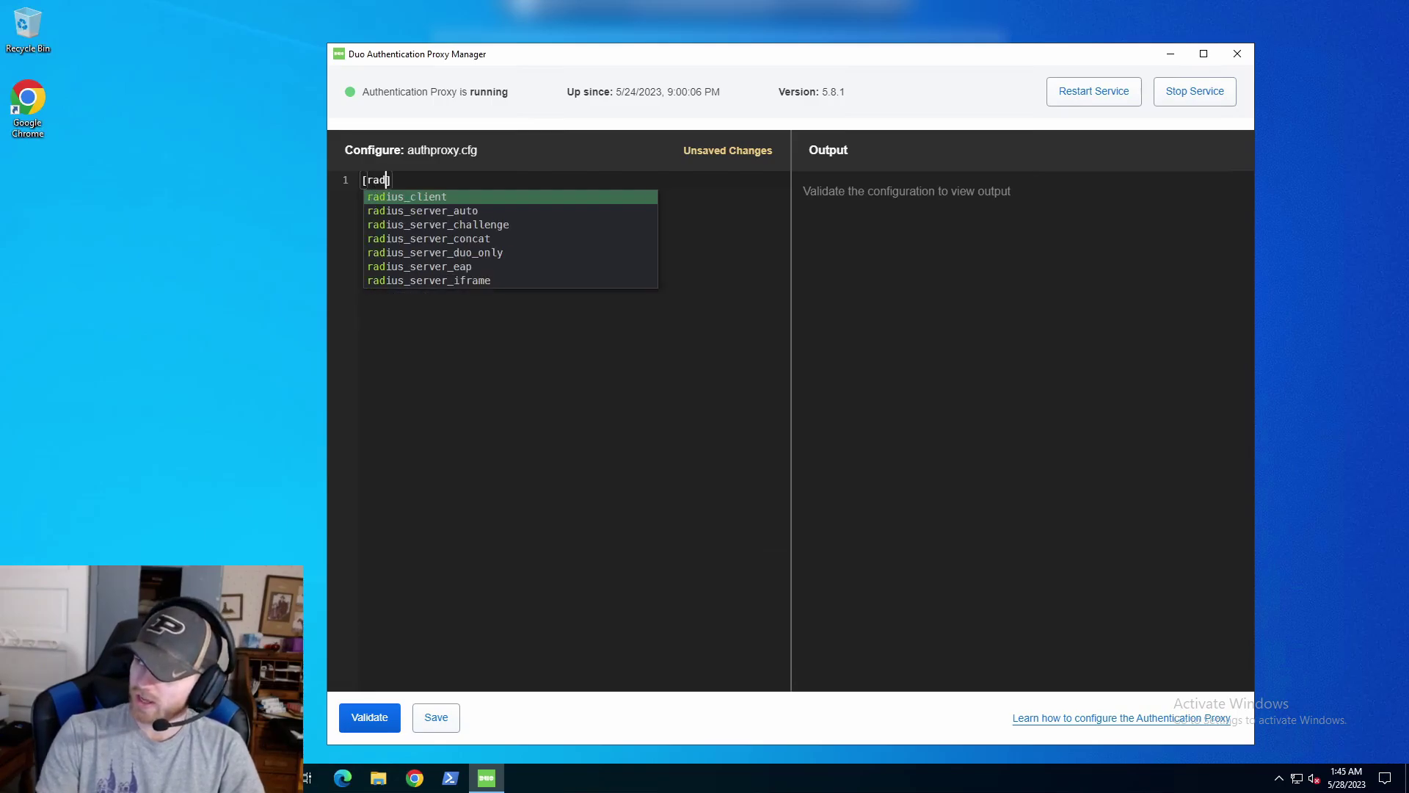
pyautogui.press('Return')
pyautogui.press('Return')
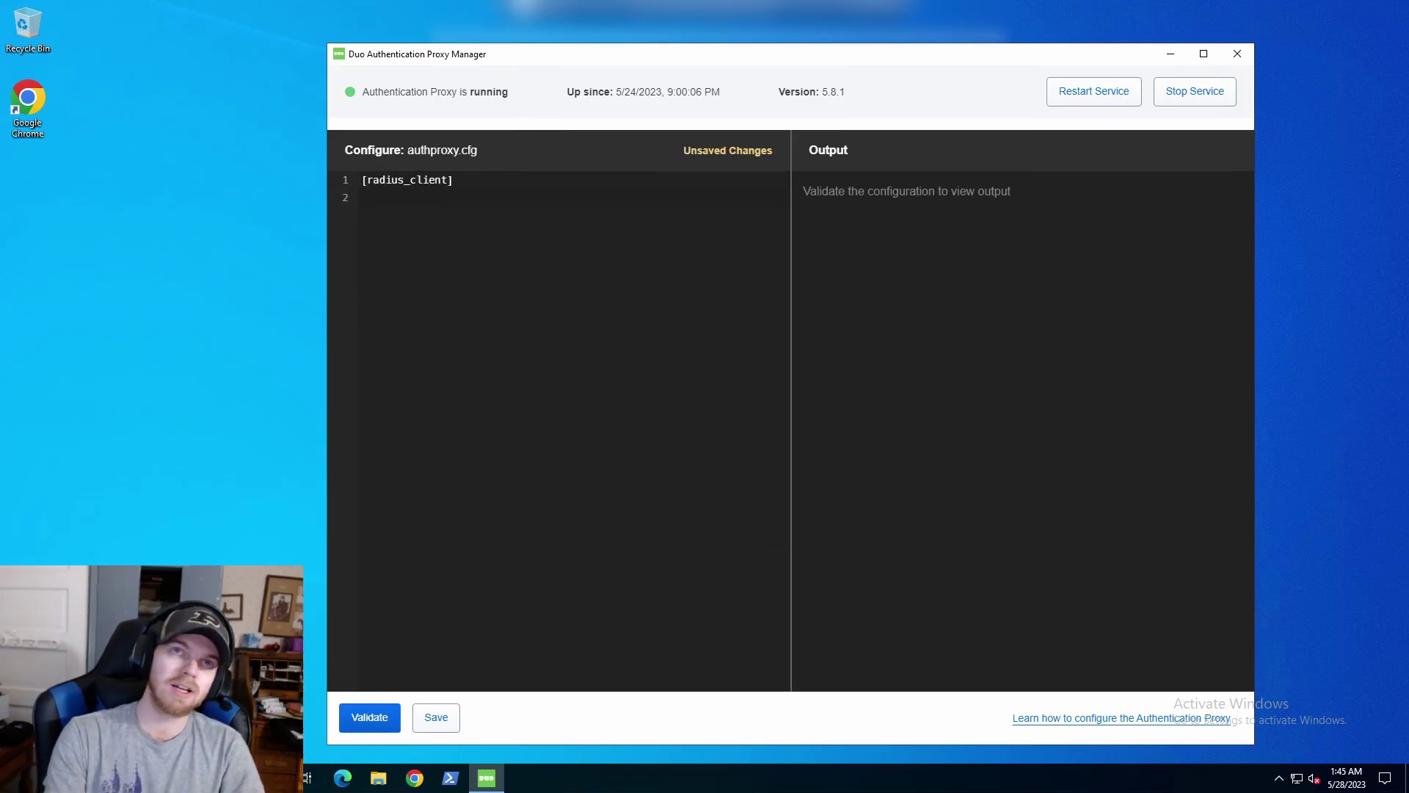
# Give radius_client host 10.0.1.242, the shared secret, and port 1812.
pyautogui.write('host=')
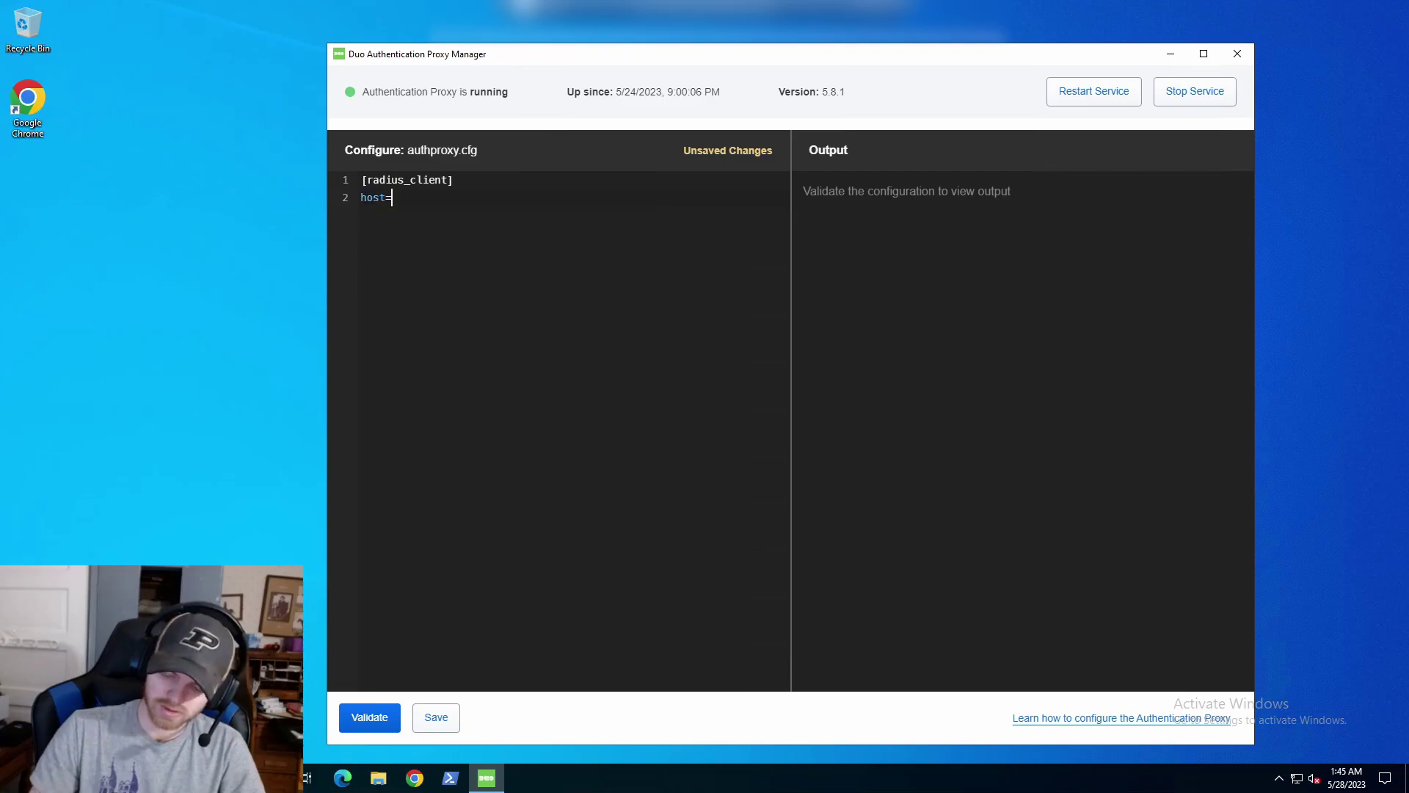
pyautogui.write('10.0.1.242')
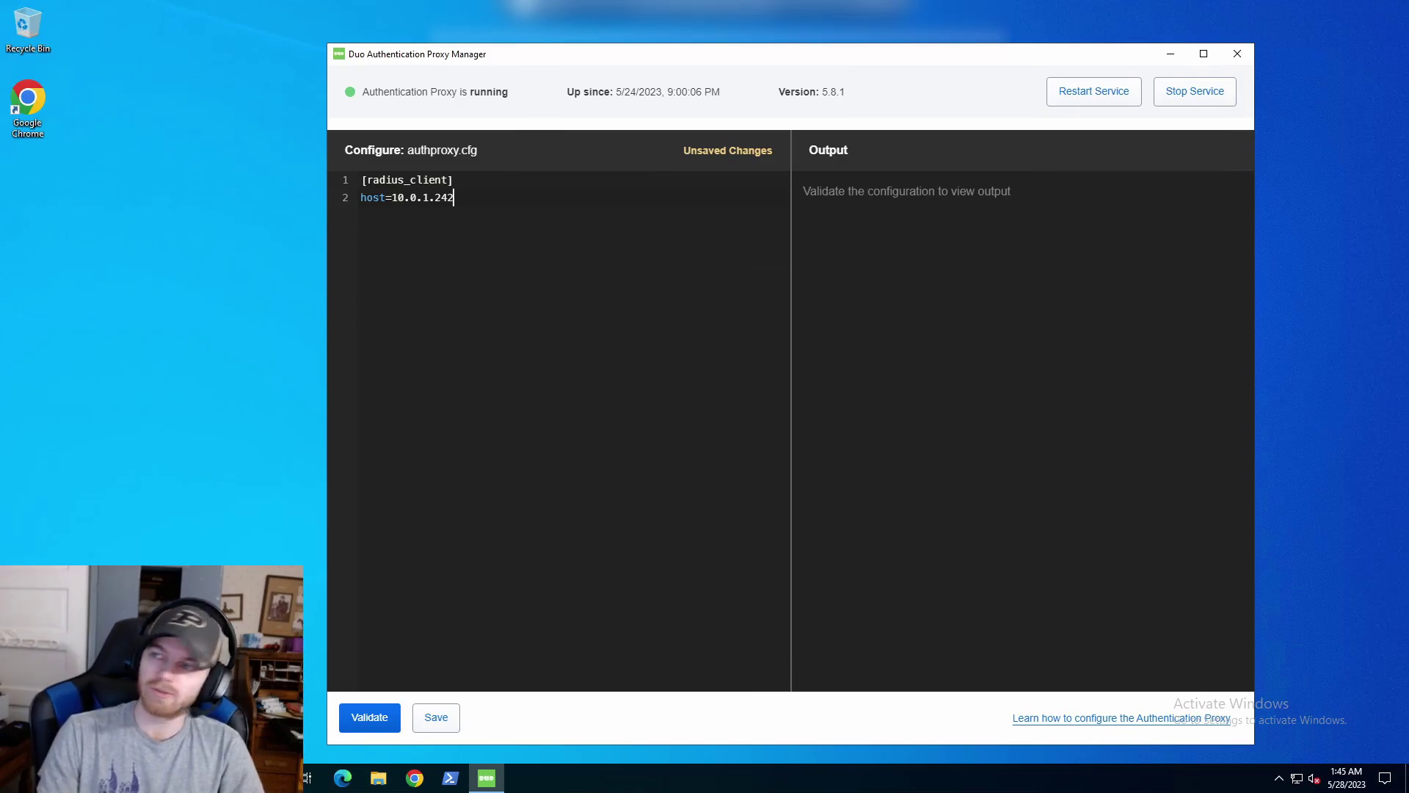
pyautogui.press('Return')
pyautogui.write('sec')
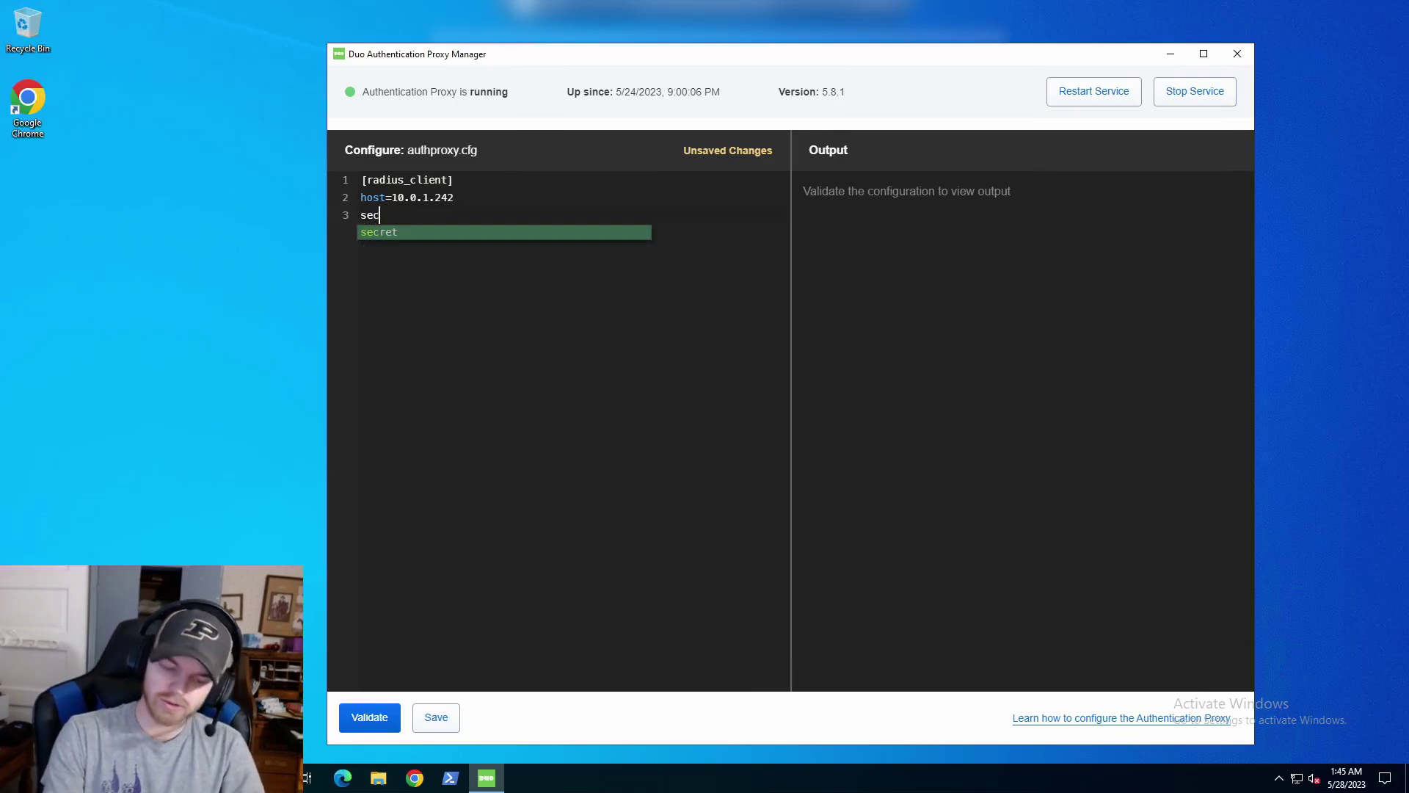
pyautogui.write('ret=')
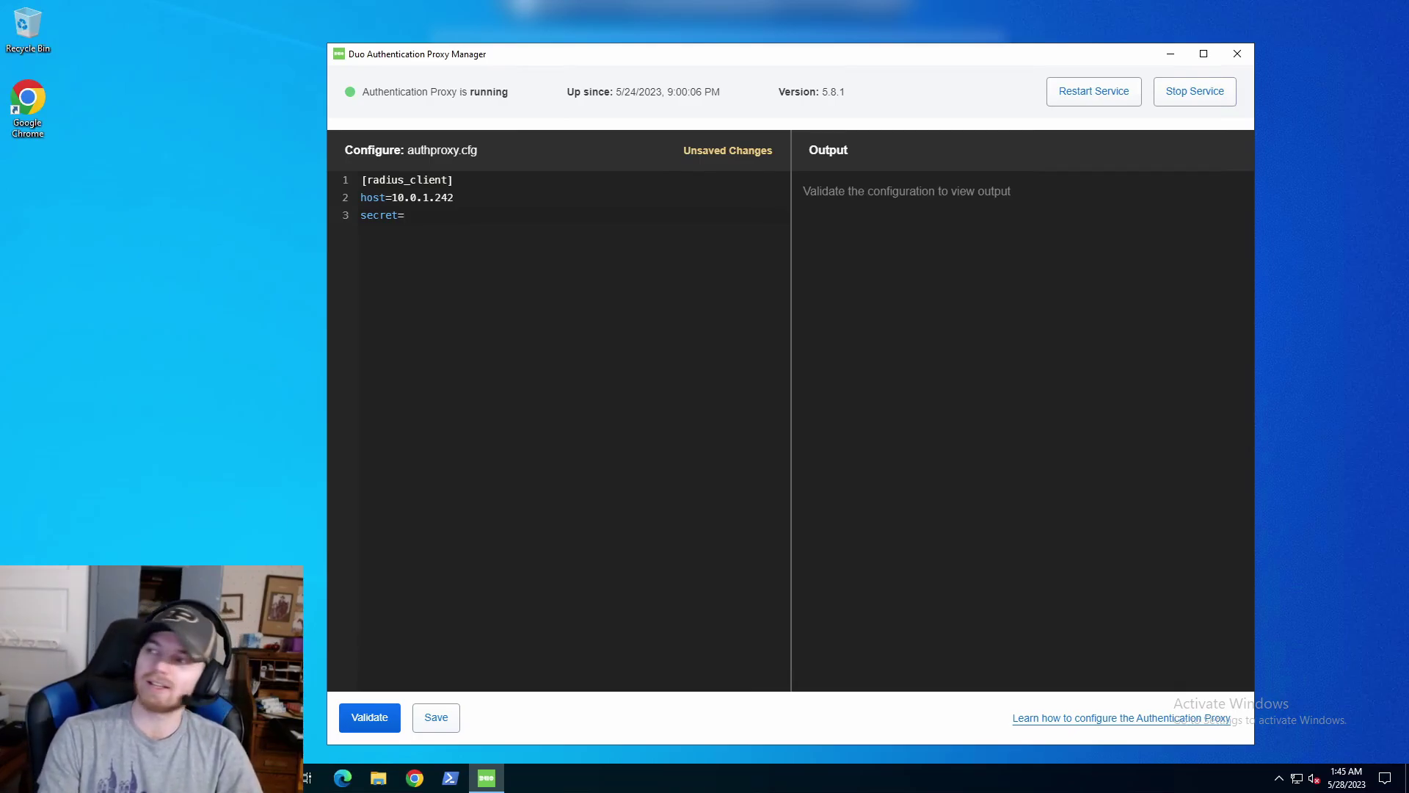
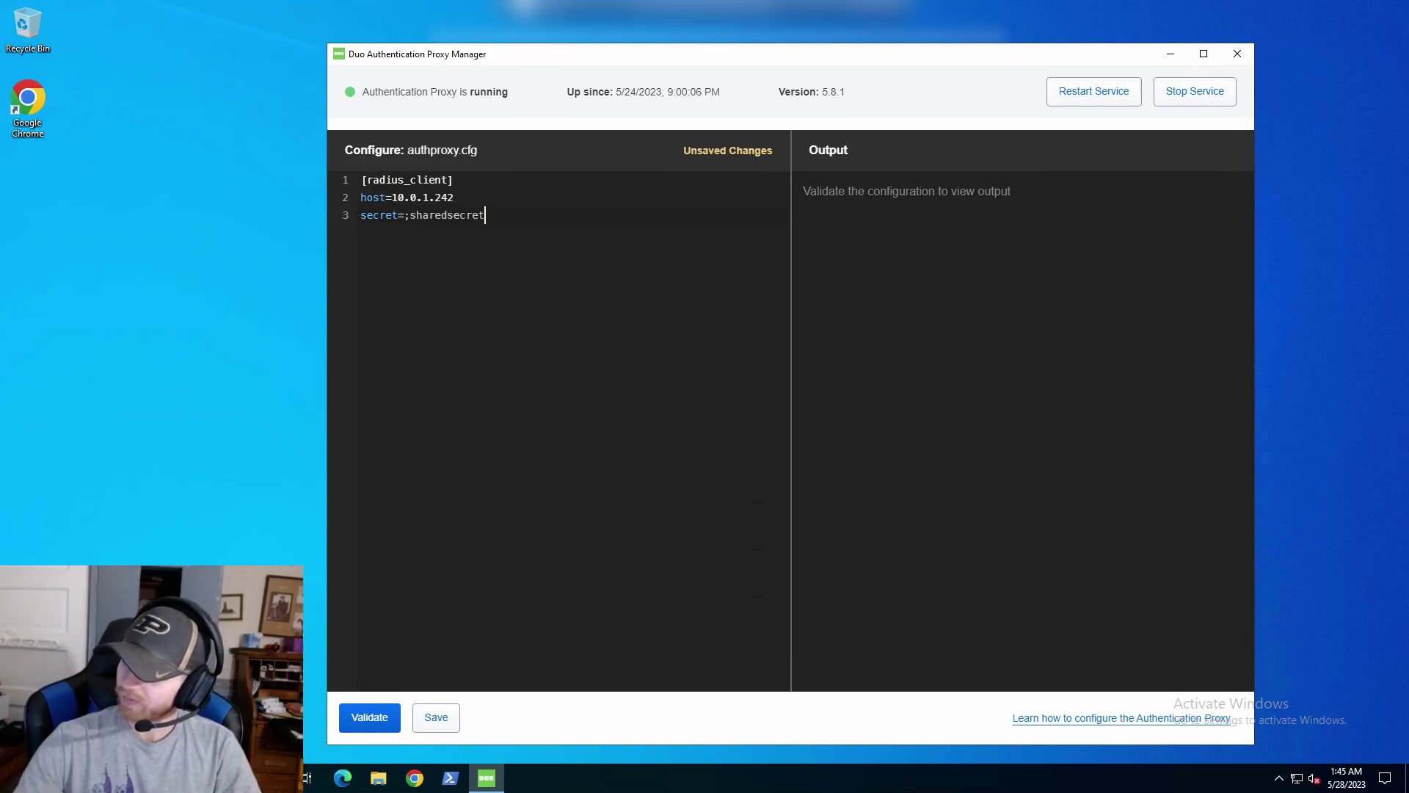
pyautogui.press('Return')
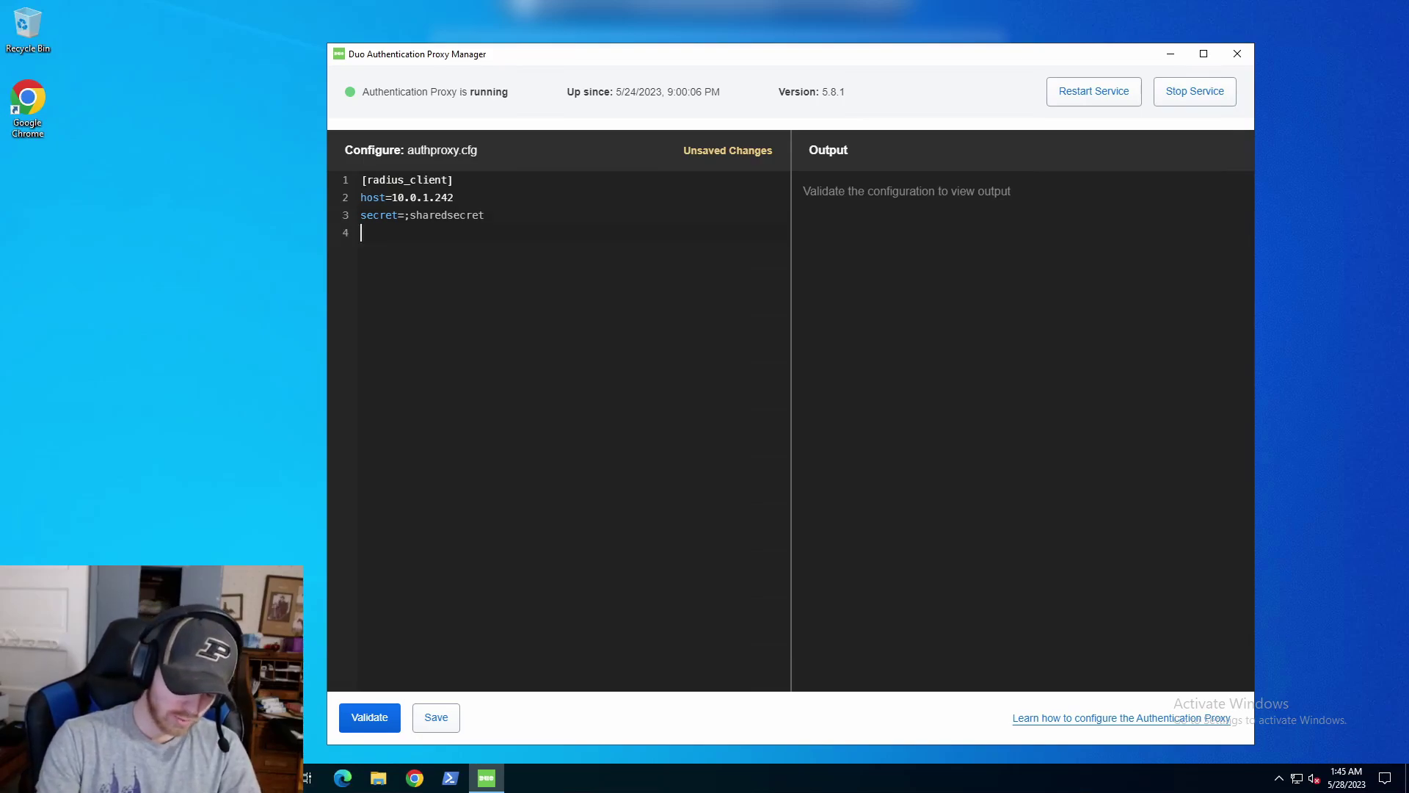
pyautogui.write('port=1812')
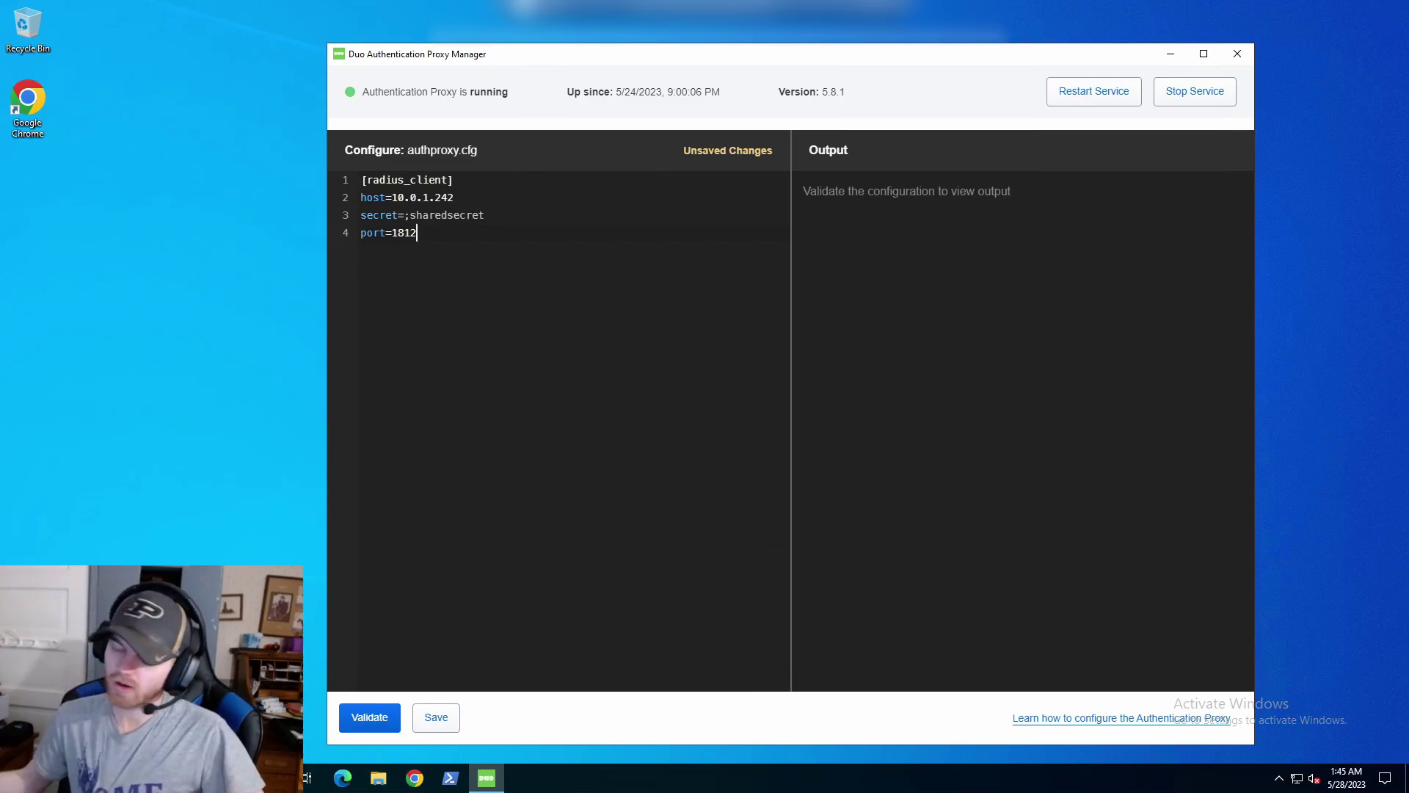
pyautogui.press('Return')
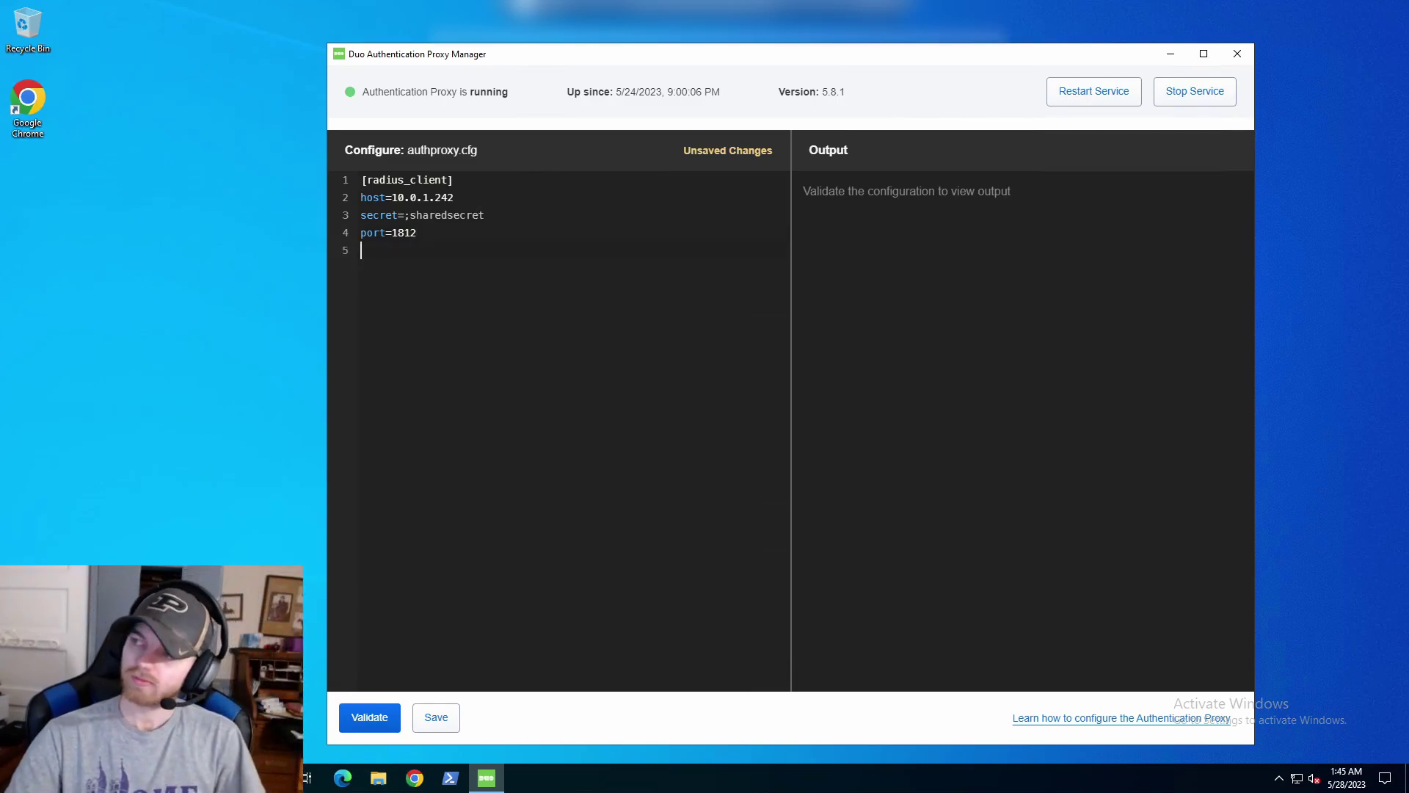
pyautogui.press('Return')
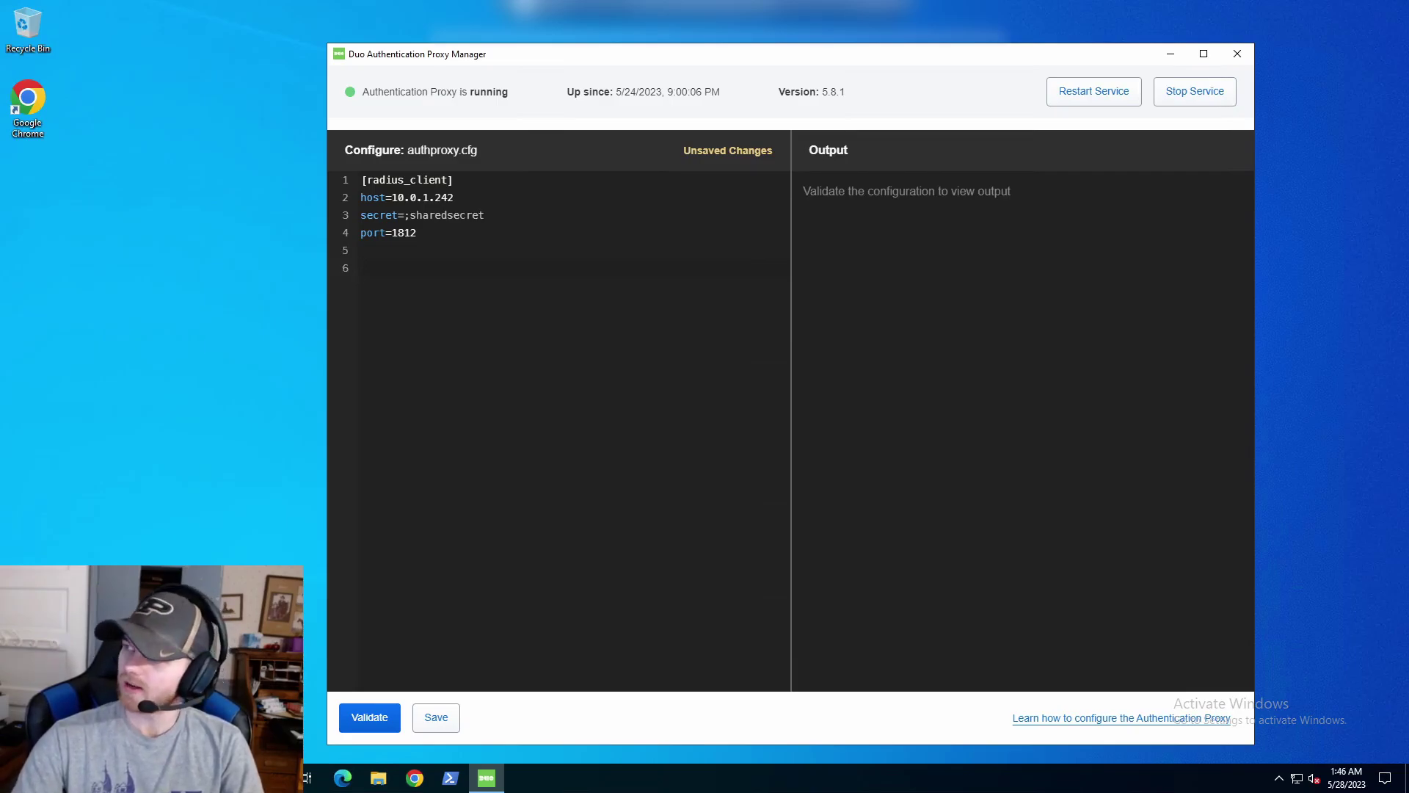
pyautogui.hotkey('alt', 'Tab')
# Step through the reference's RADIUS iFrame, Challenge, Concat and Duo Only sections.
pyautogui.moveTo(734, 146); pyautogui.dragTo(941, 49)
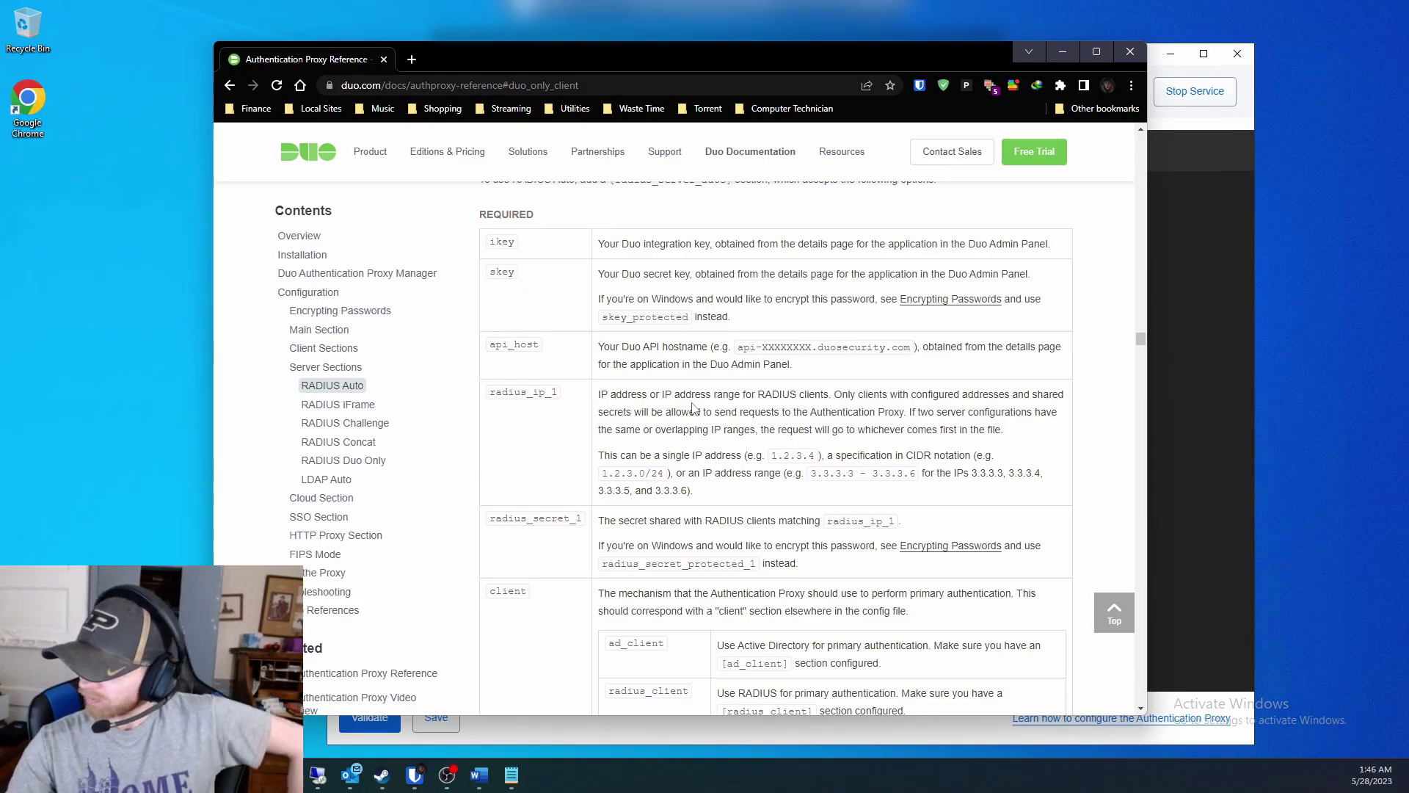
pyautogui.scroll(-7, 693, 408)
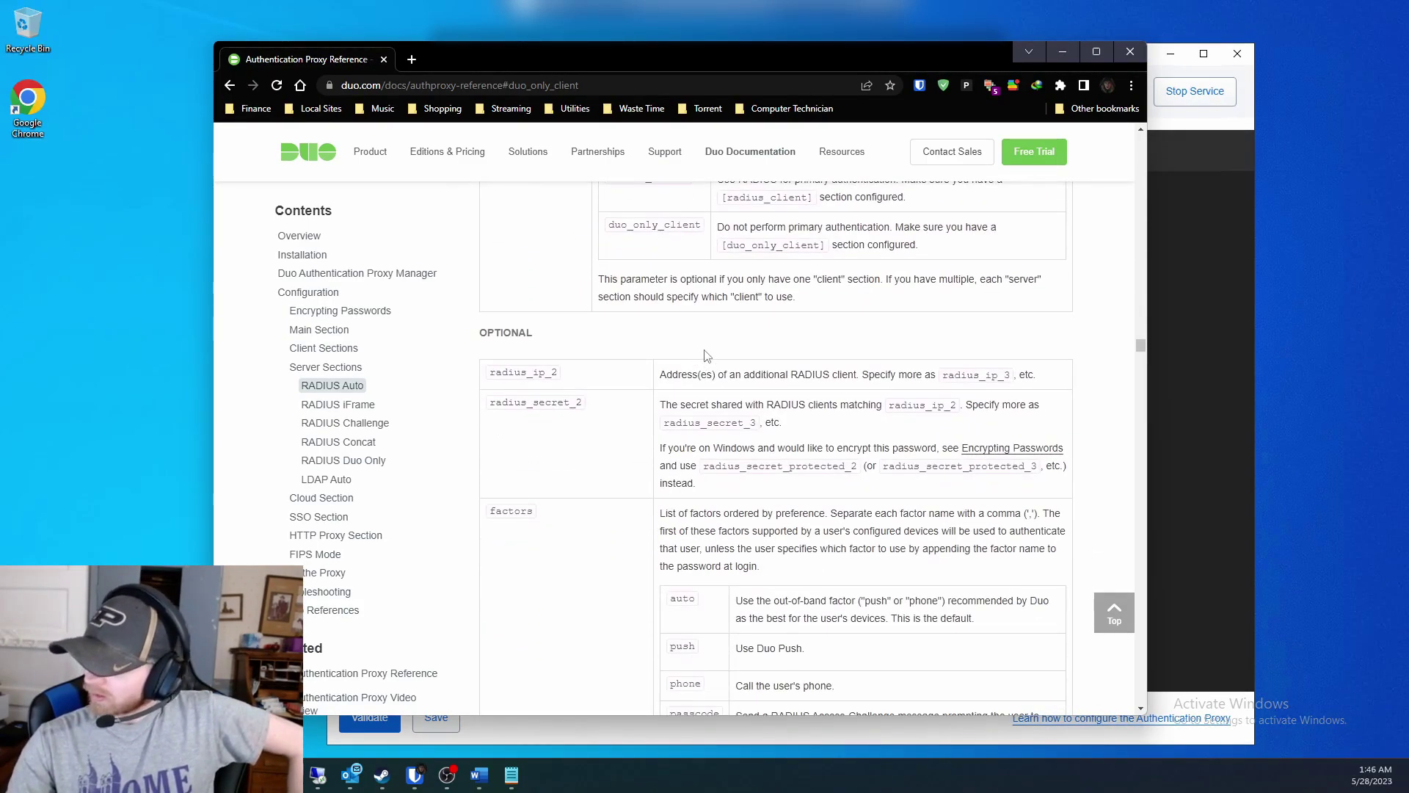
pyautogui.scroll(-20, 703, 349)
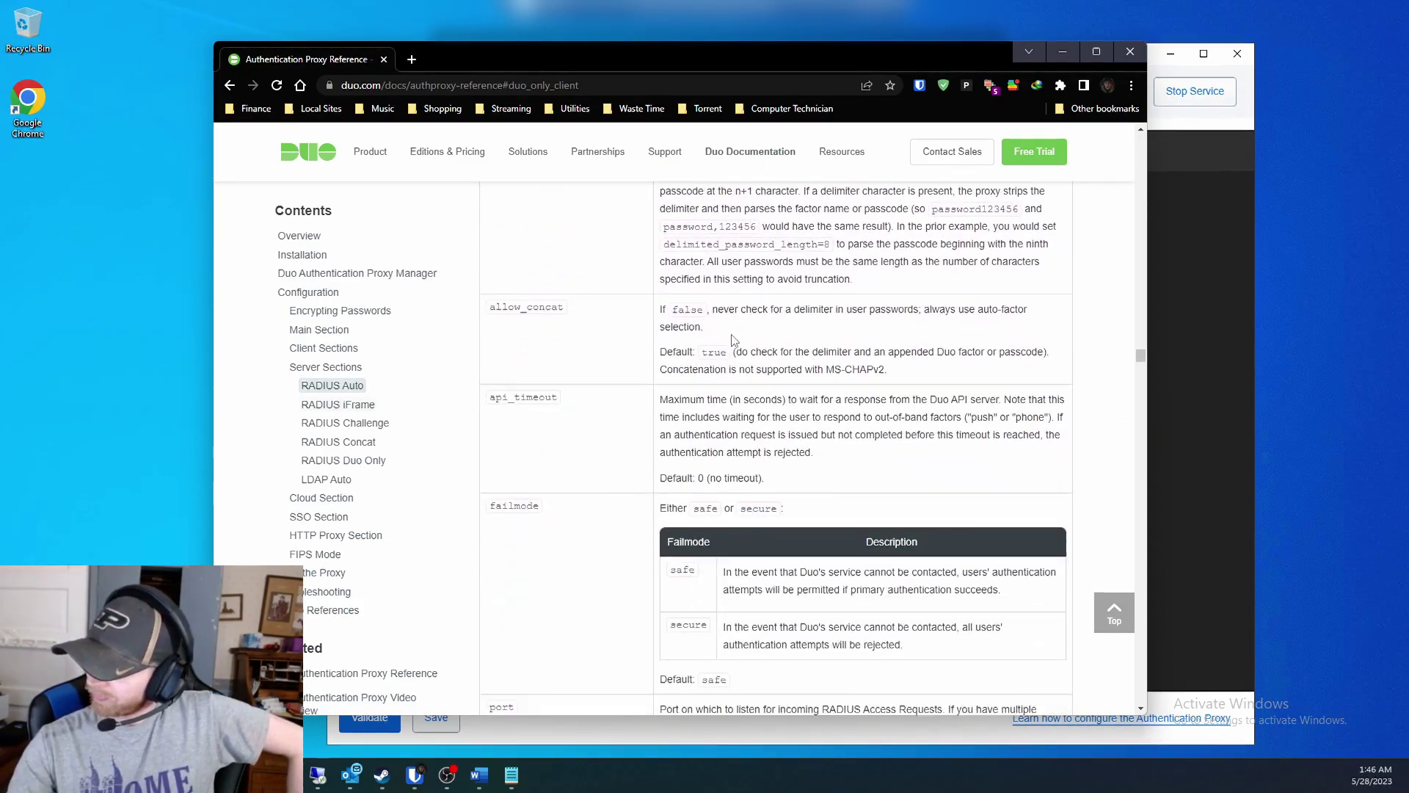
pyautogui.scroll(-3, 733, 339)
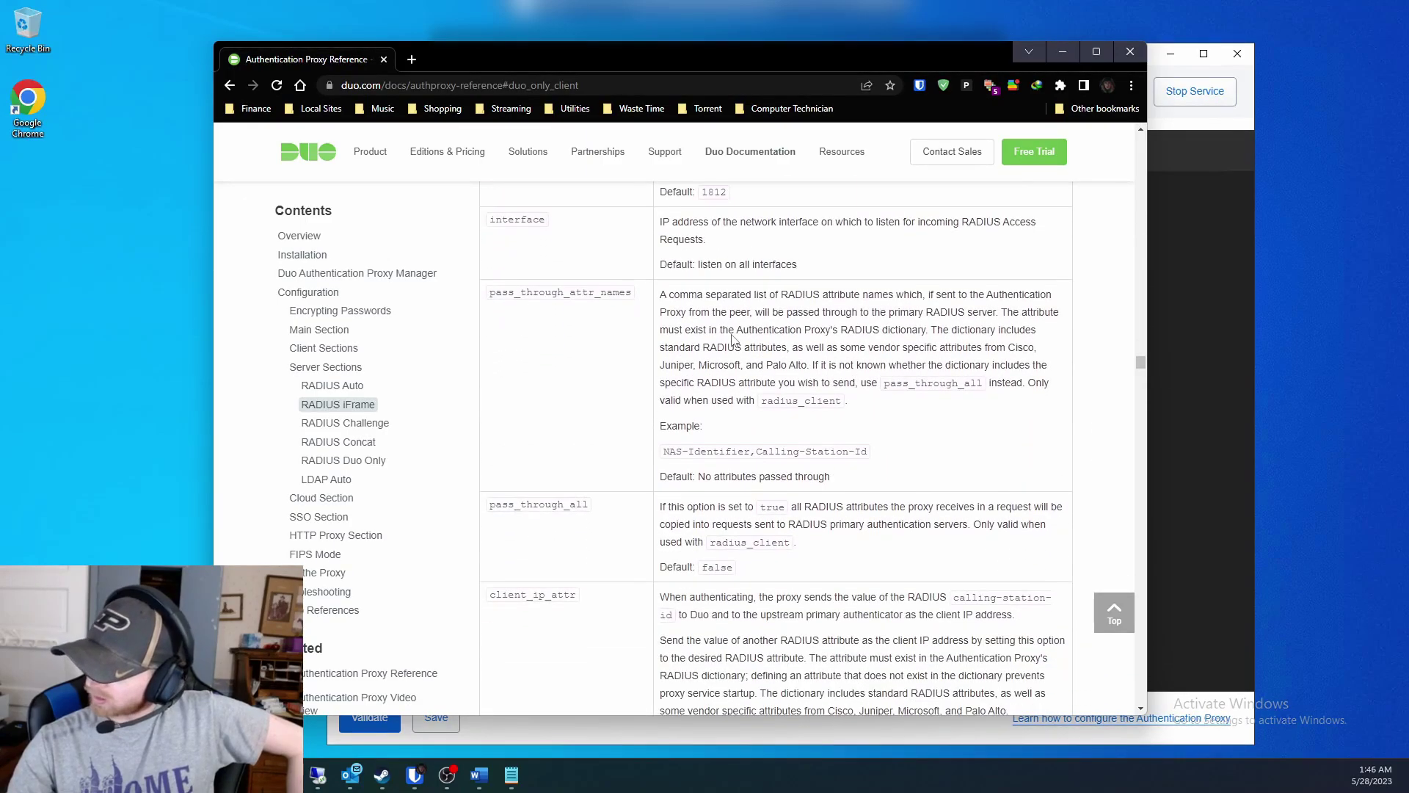
pyautogui.scroll(7, 732, 334)
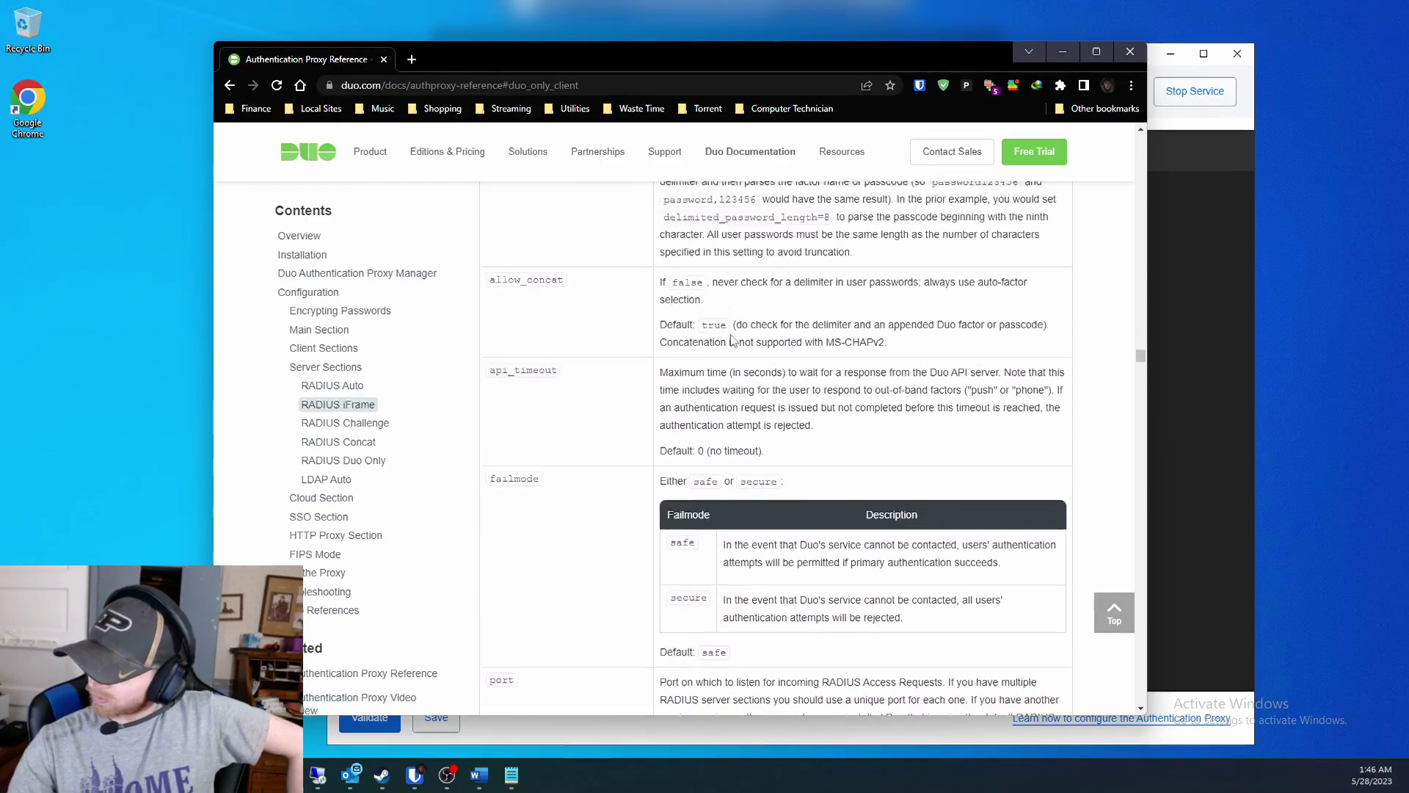
pyautogui.scroll(5, 731, 339)
pyautogui.scroll(10, 731, 337)
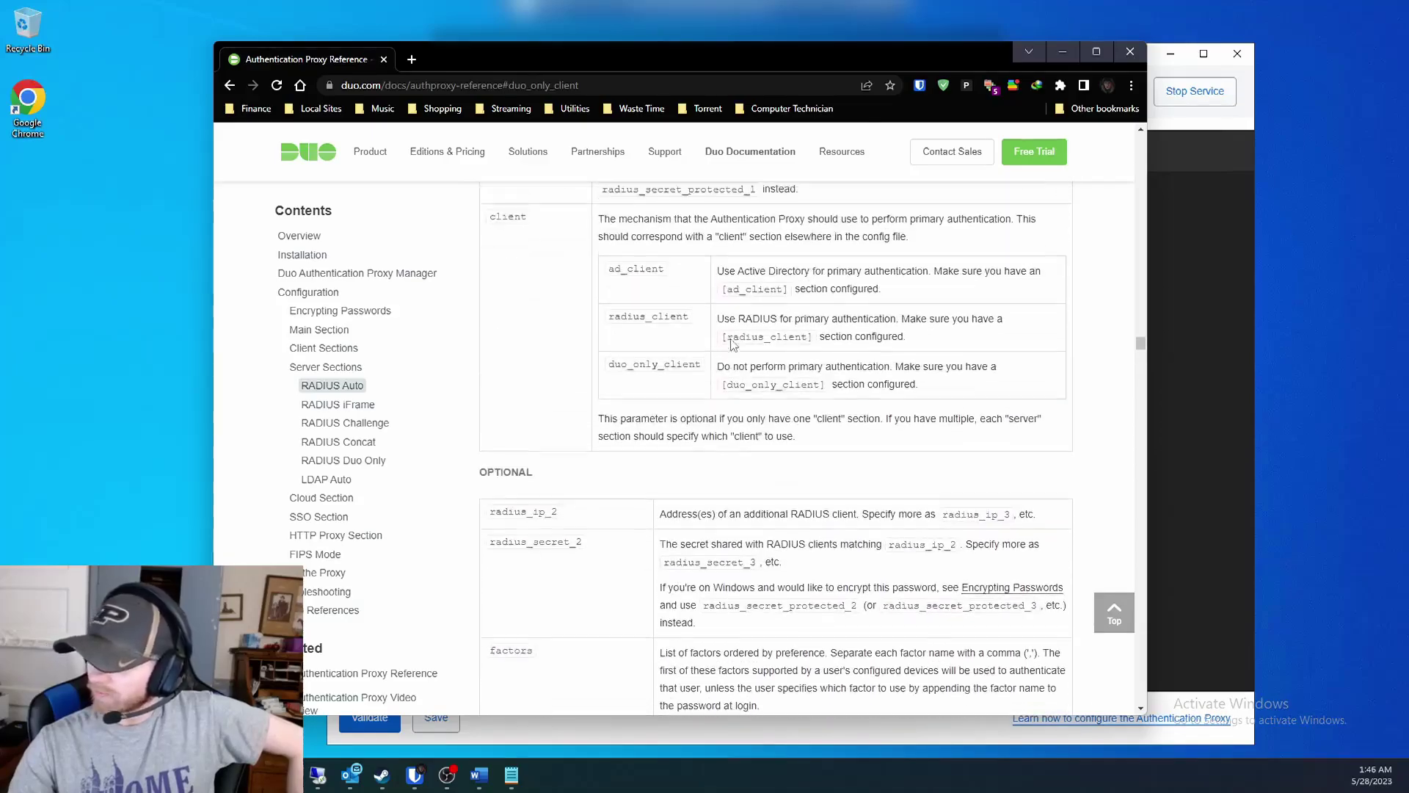
pyautogui.scroll(6, 669, 390)
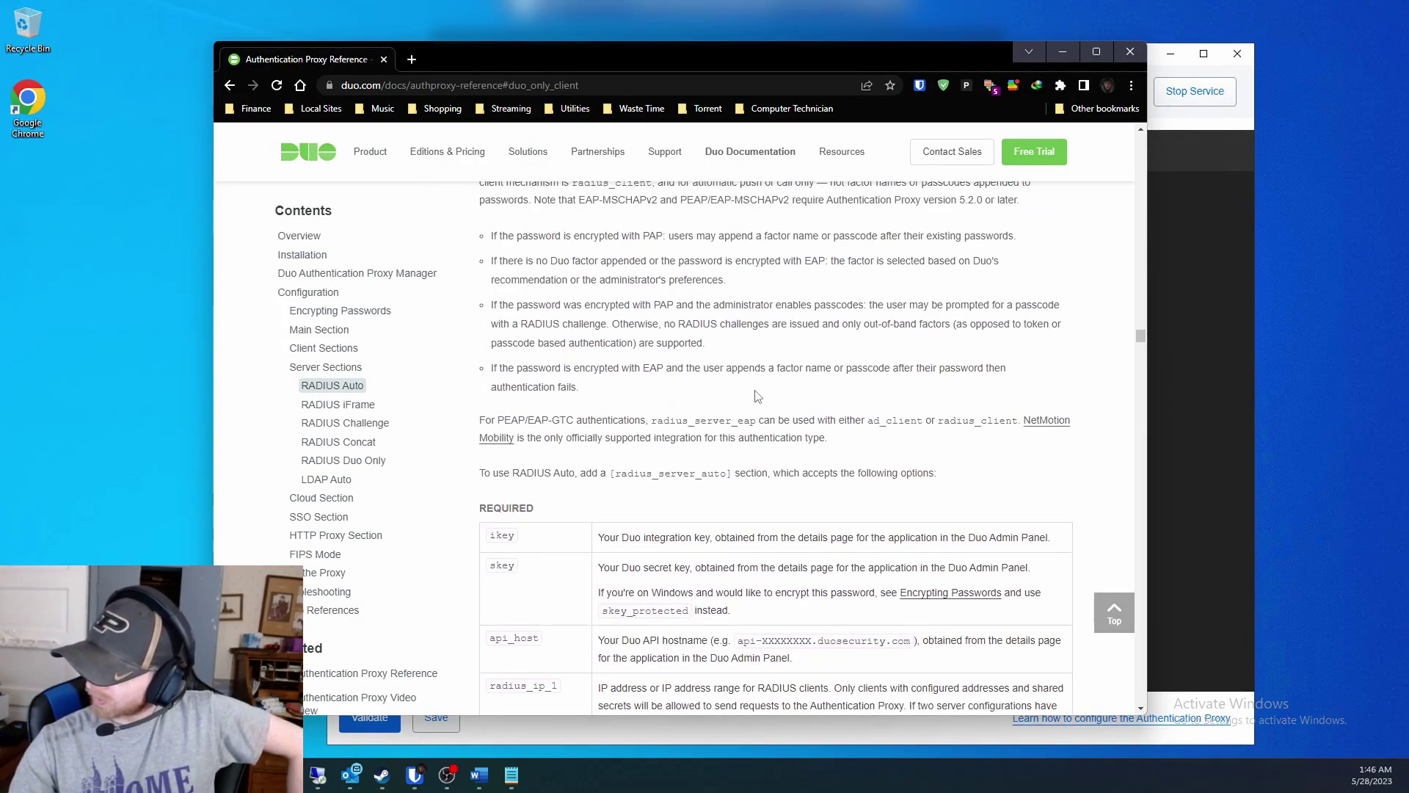
pyautogui.scroll(-1, 881, 422)
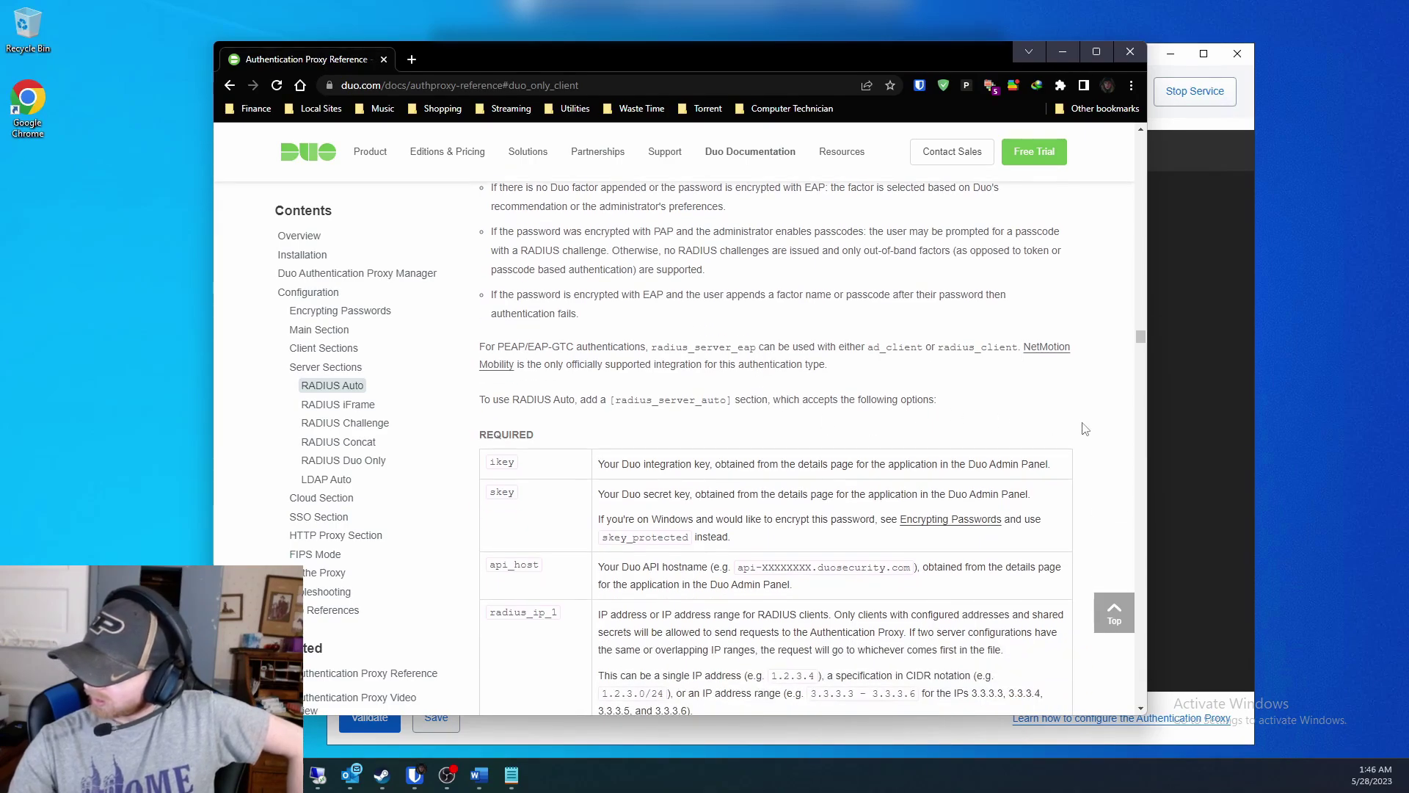
pyautogui.scroll(-4, 1084, 430)
pyautogui.click(335, 406)
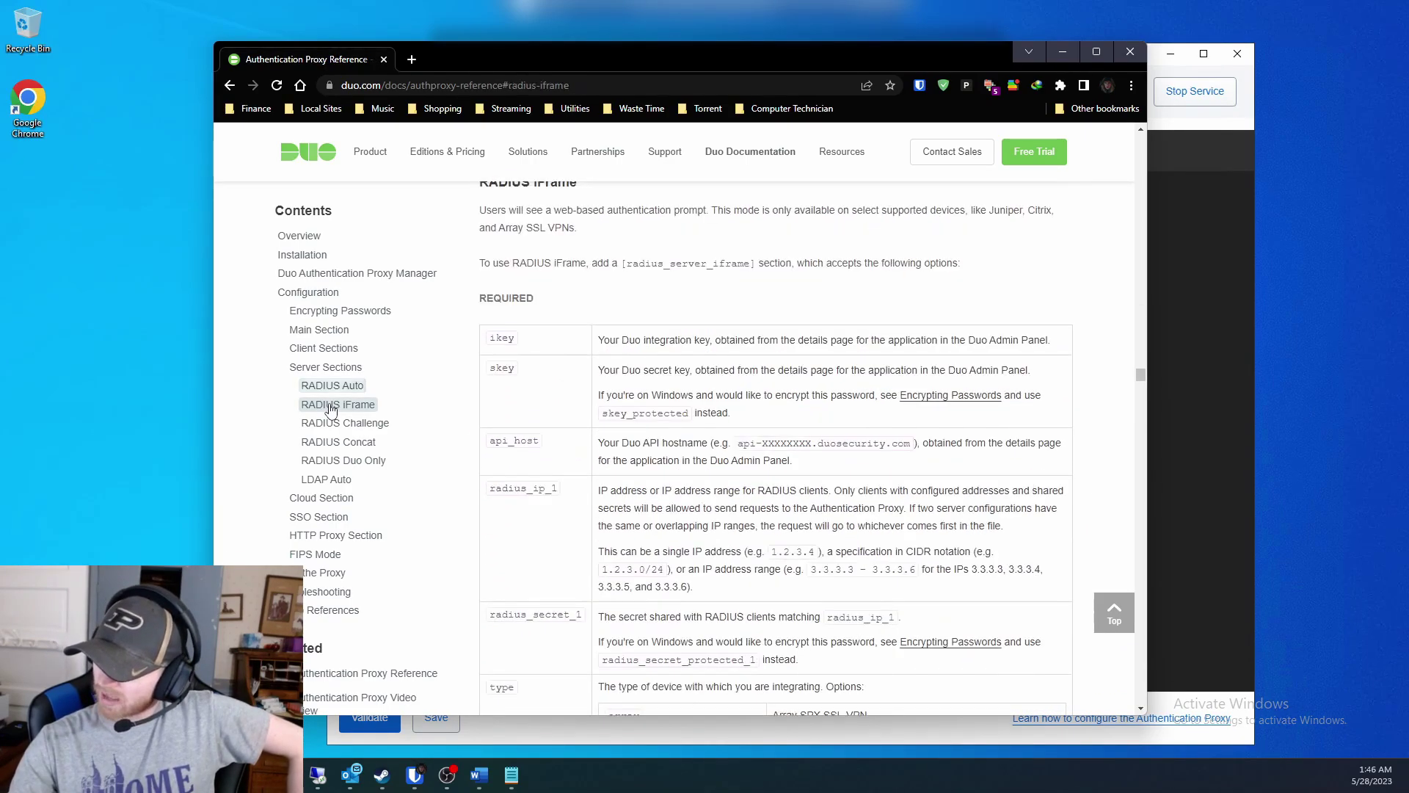
pyautogui.click(340, 423)
pyautogui.click(341, 442)
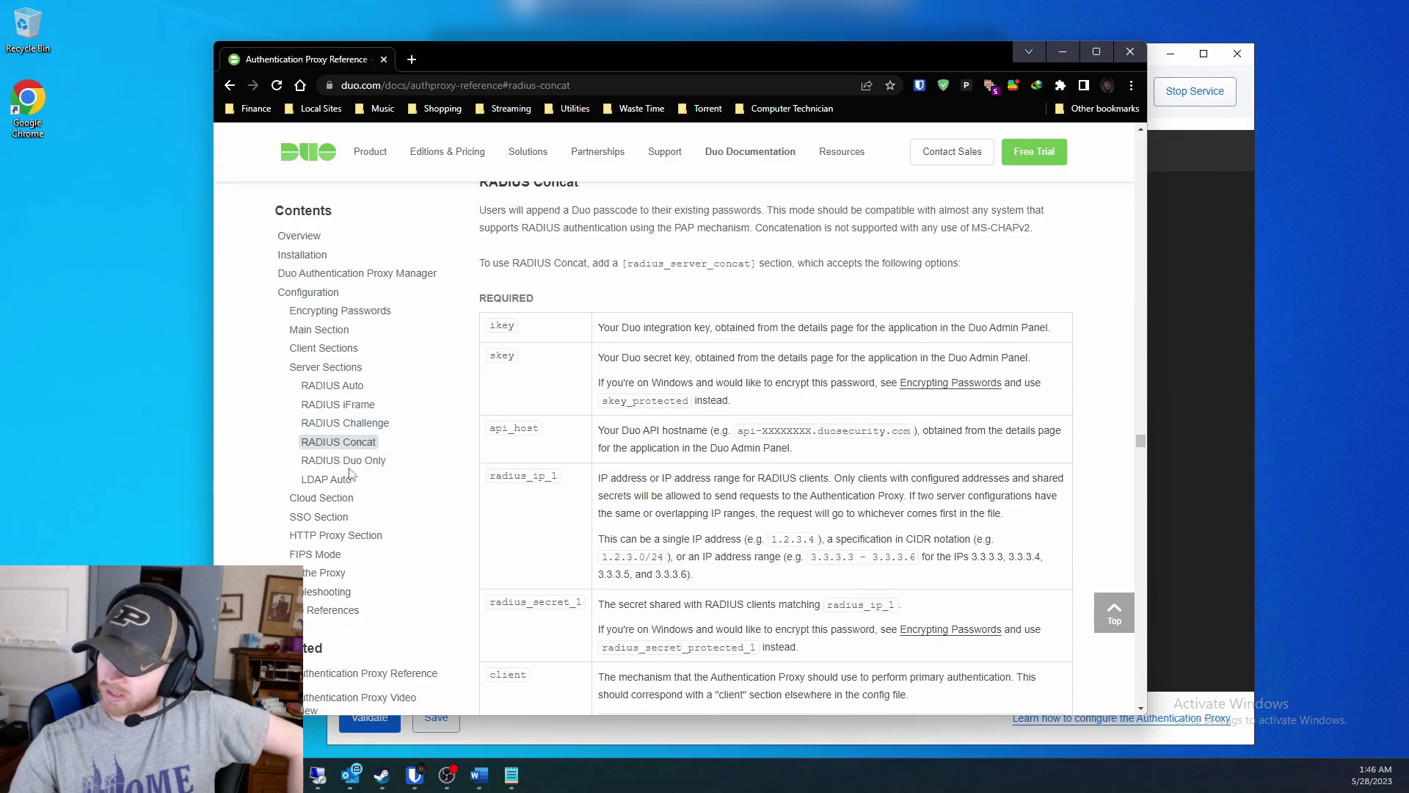
pyautogui.click(355, 463)
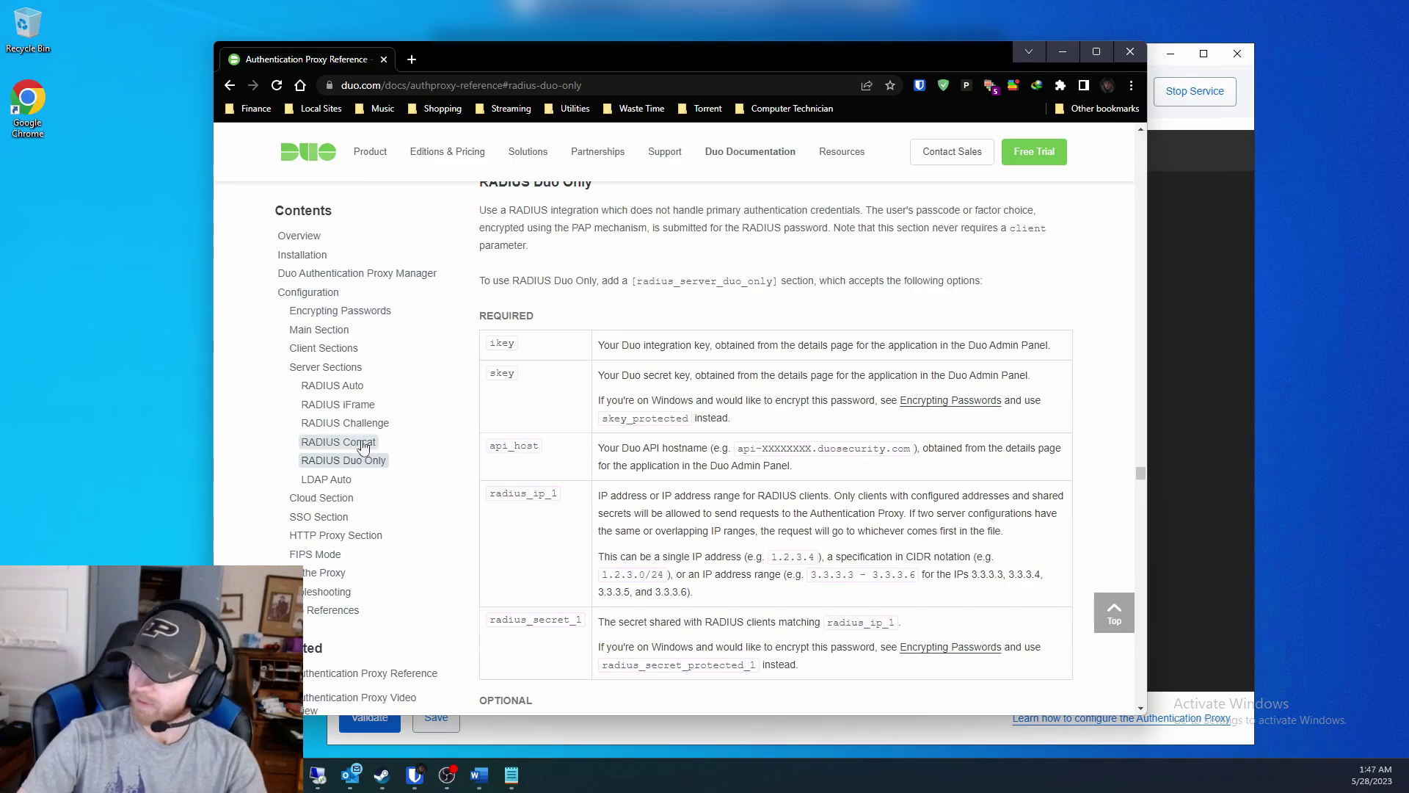
# Revisit the RADIUS Concat, Challenge, iFrame and Auto sections to compare their options.
pyautogui.click(344, 442)
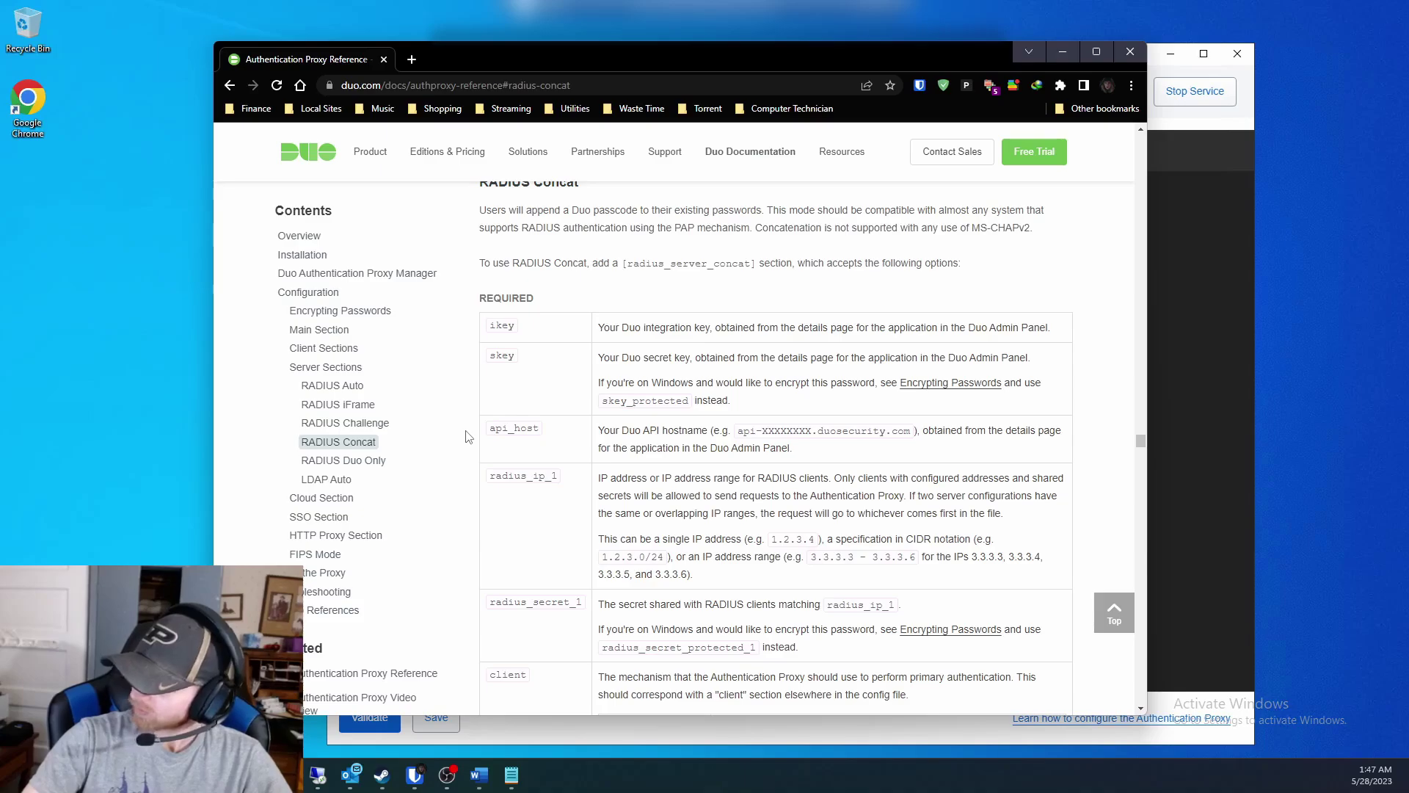
pyautogui.scroll(-2, 465, 436)
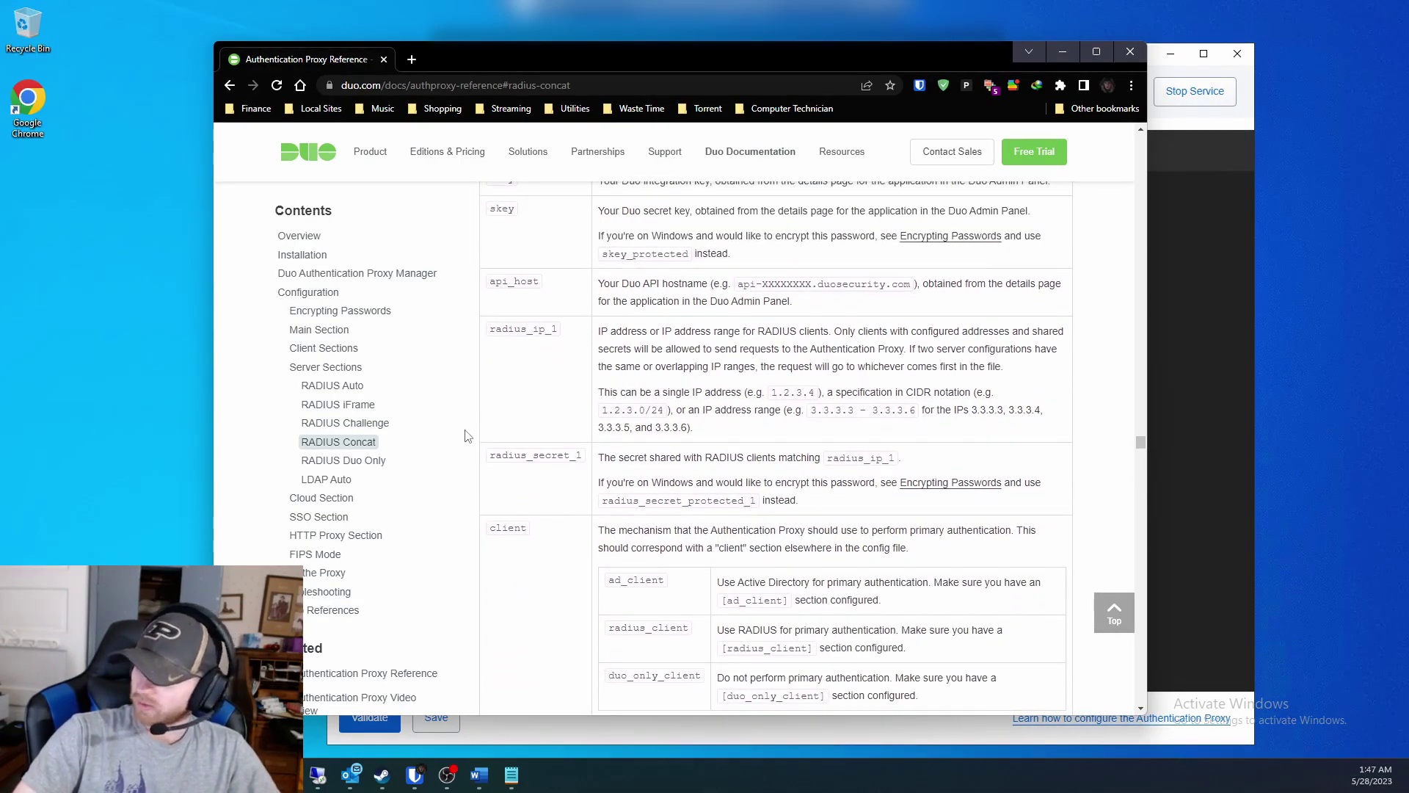
pyautogui.scroll(-4, 468, 436)
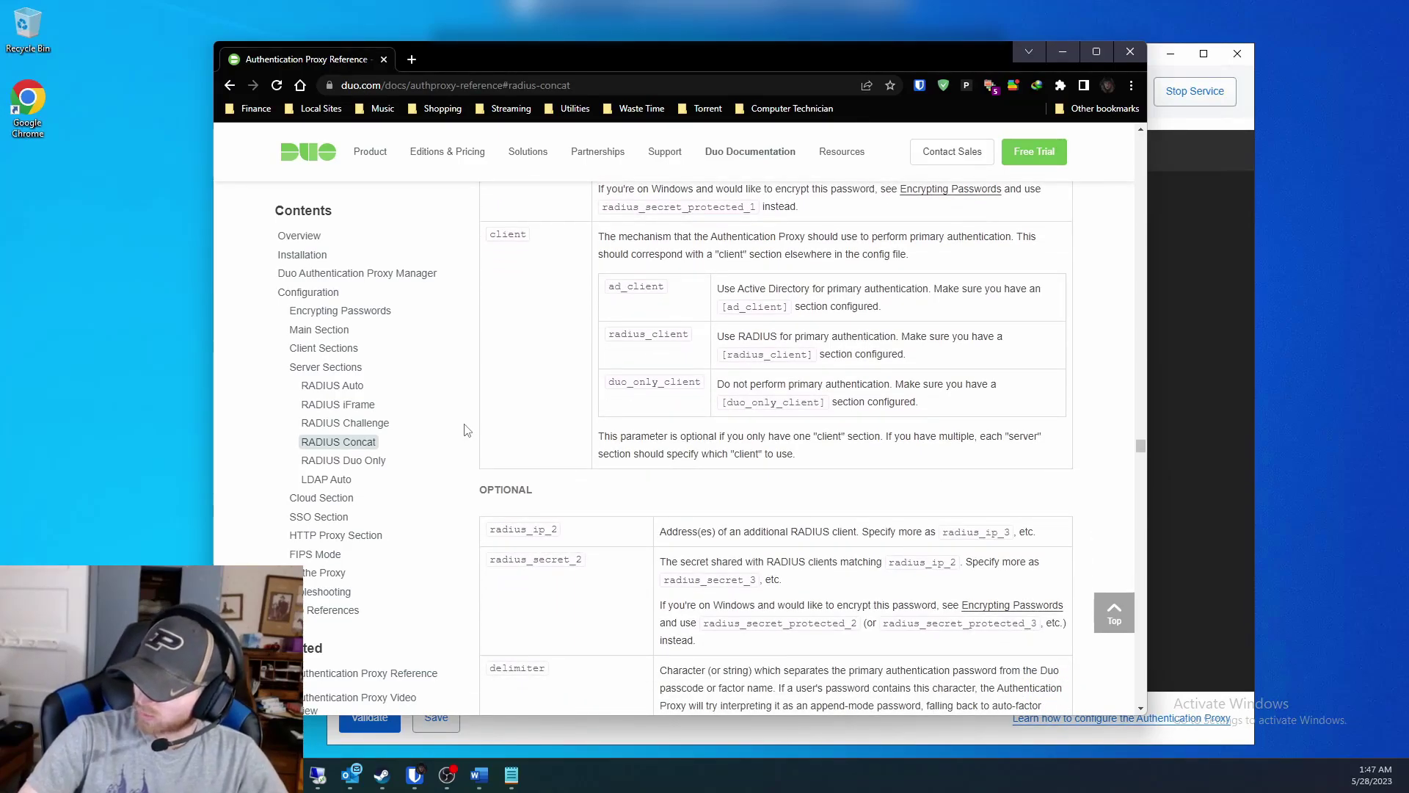
pyautogui.scroll(-2, 465, 430)
pyautogui.click(381, 424)
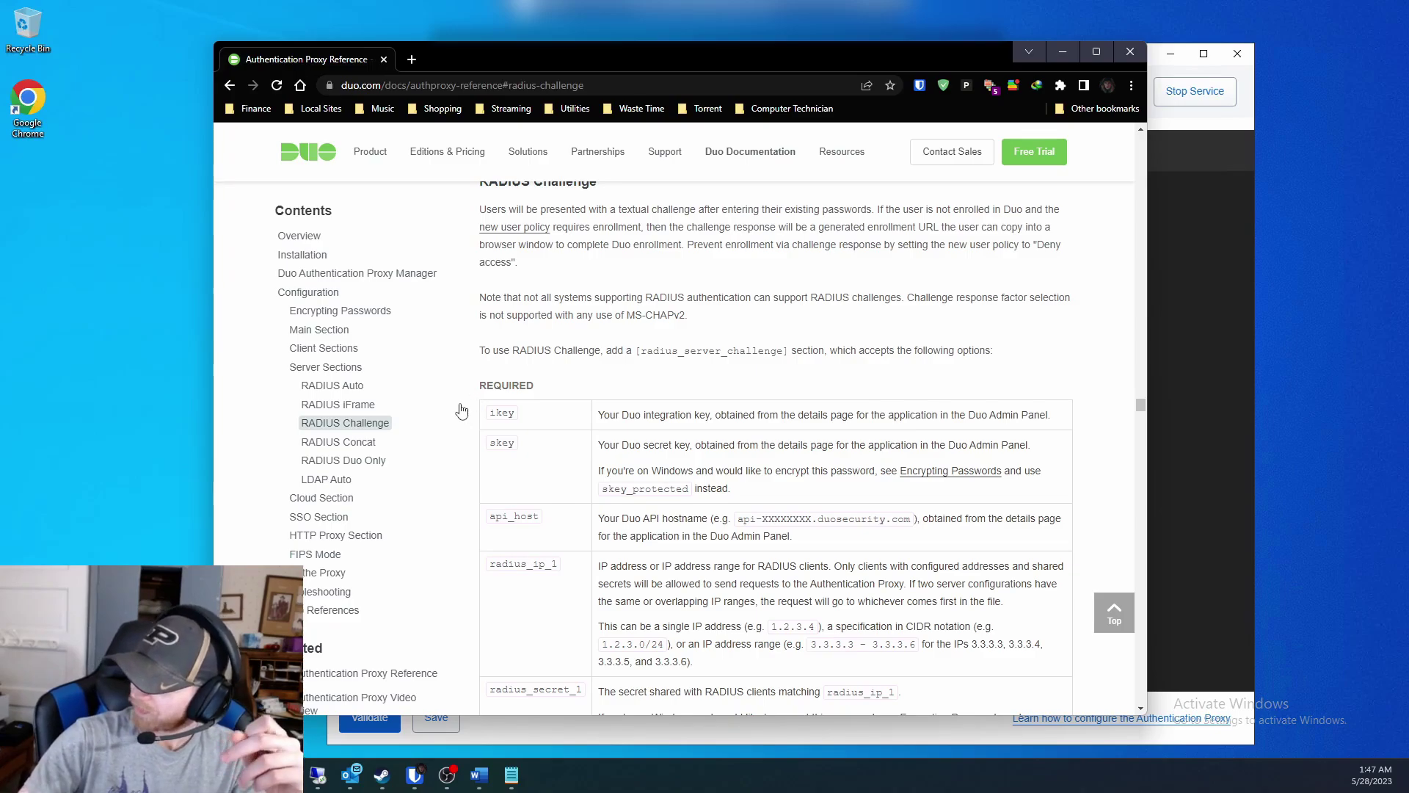
pyautogui.click(372, 406)
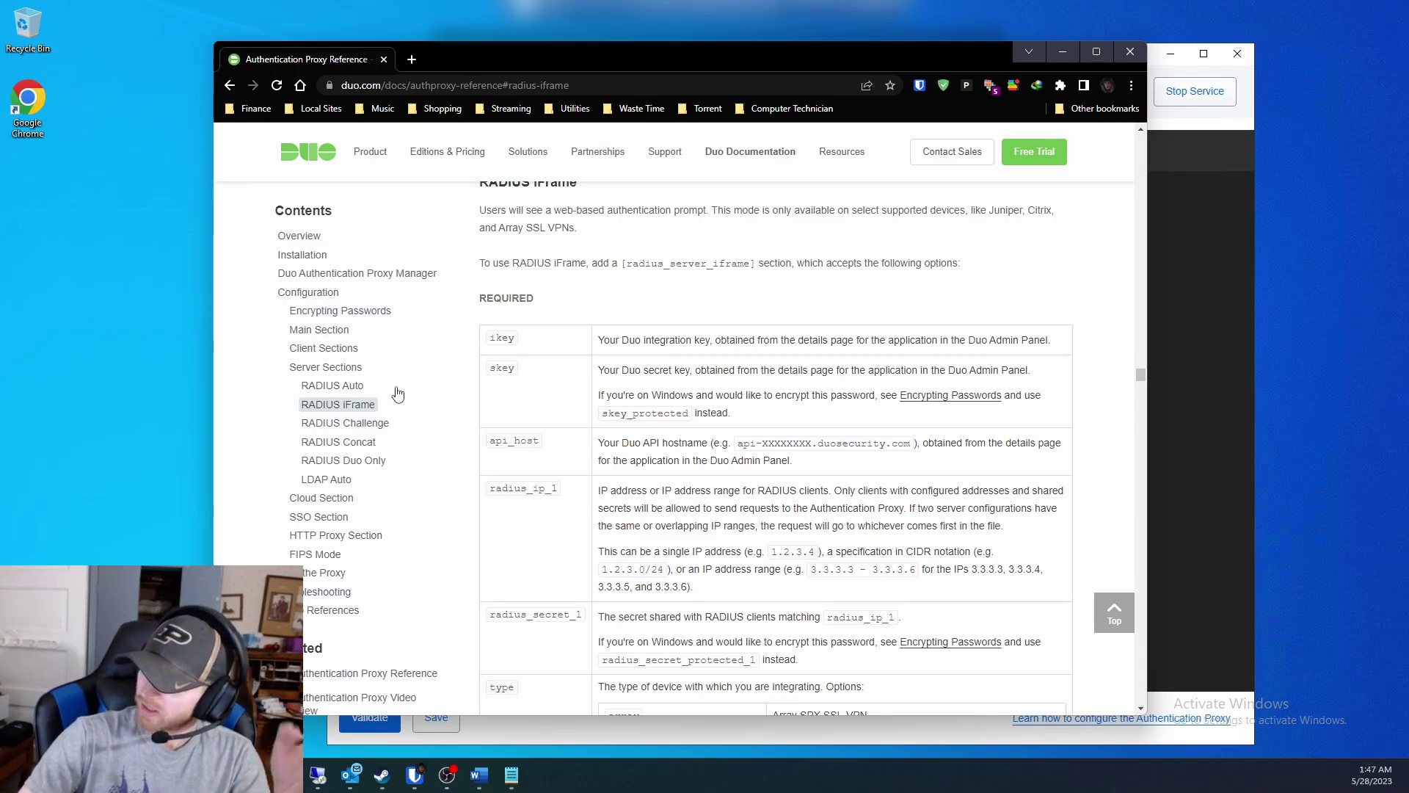
pyautogui.click(334, 386)
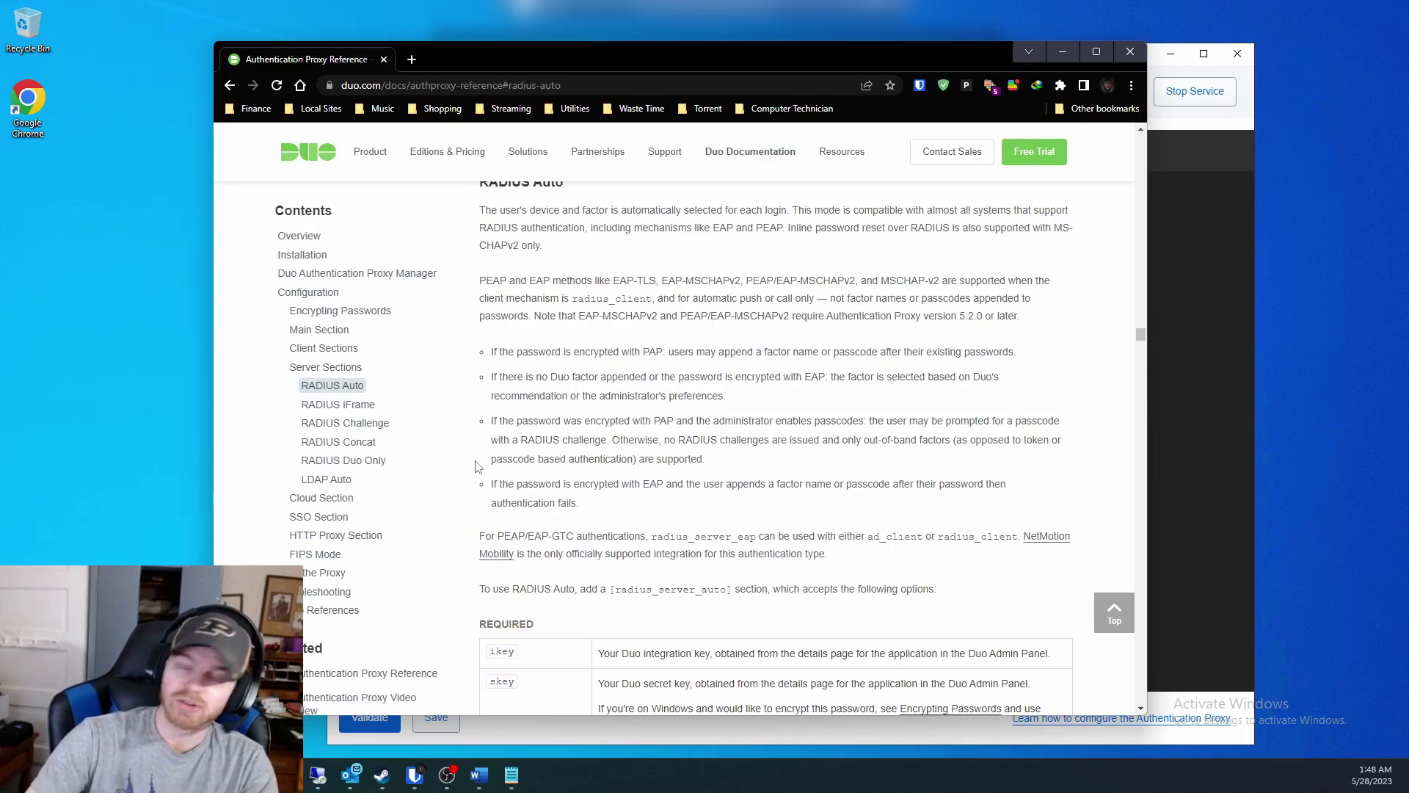
pyautogui.scroll(-6, 491, 464)
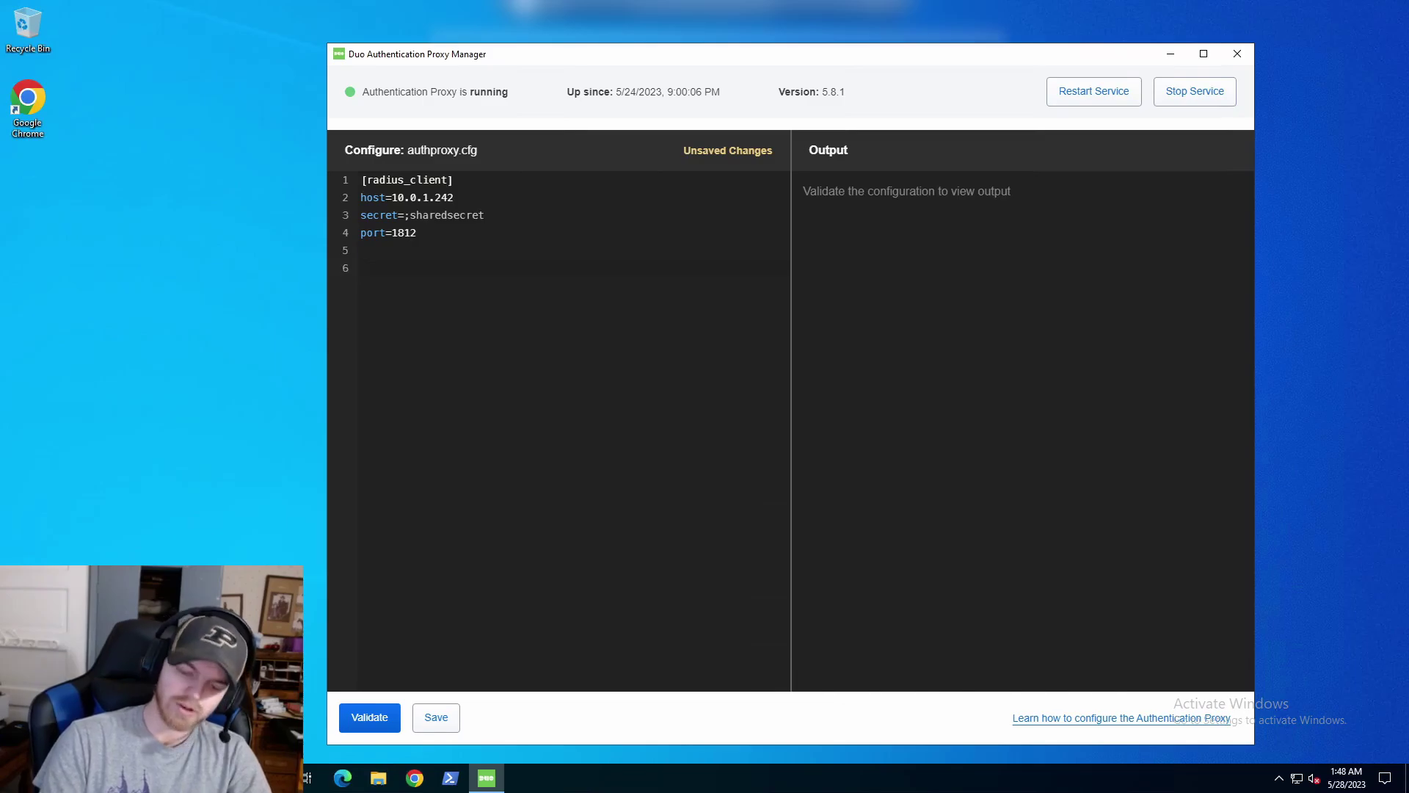
# On line 6 add a [radius_server_auto] header with blank ikey=, skey= and api_host= lines.
pyautogui.write('[radius')
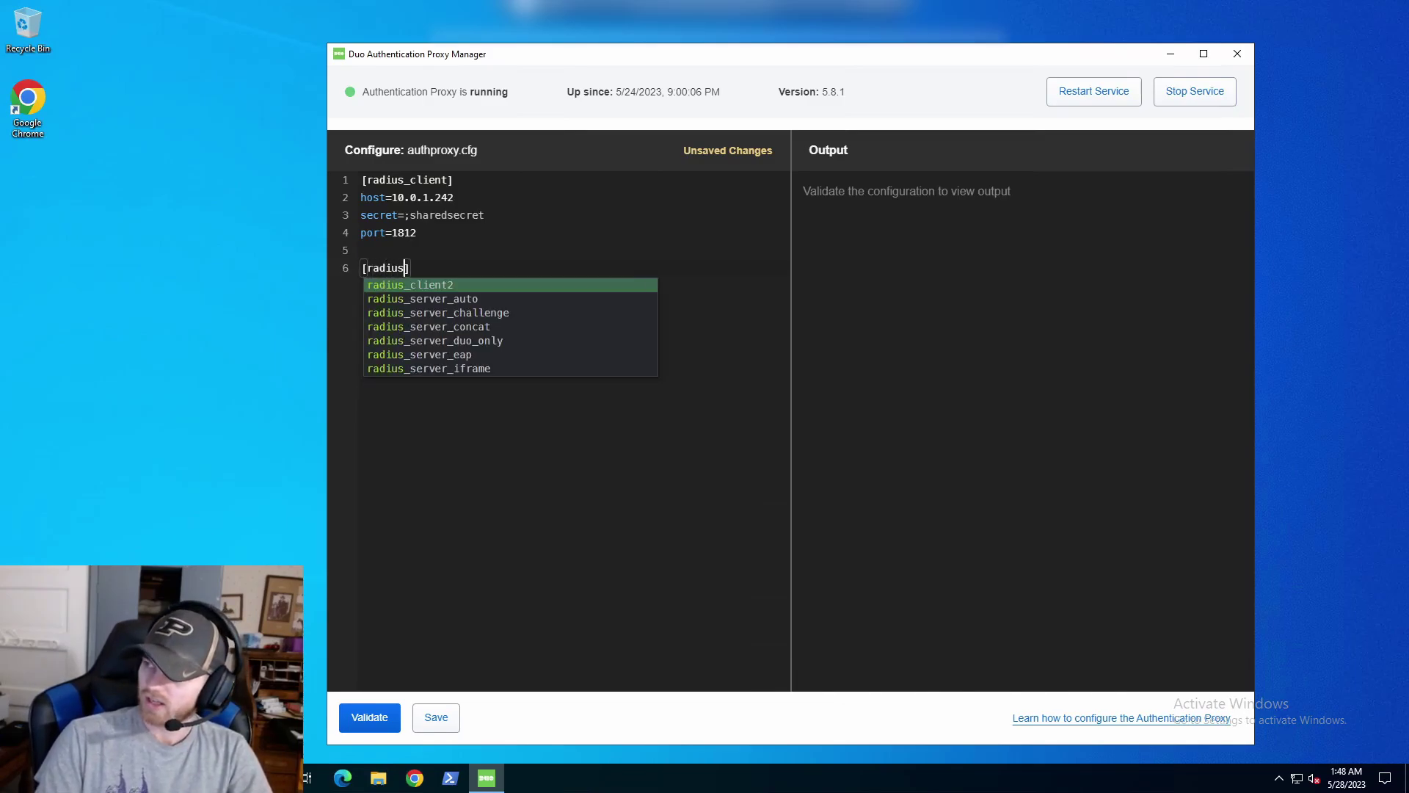
pyautogui.press('Down')
pyautogui.press('Return')
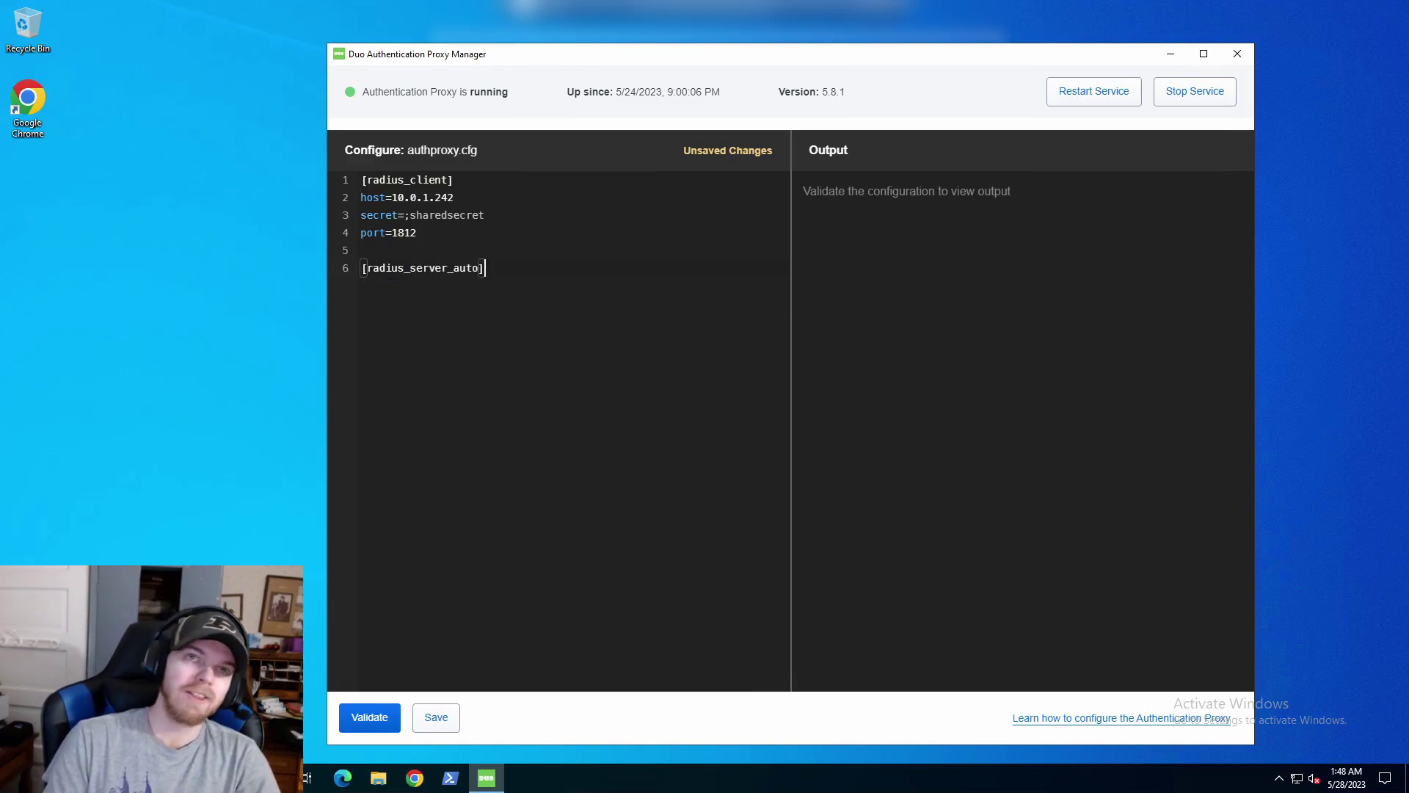
pyautogui.press('Return')
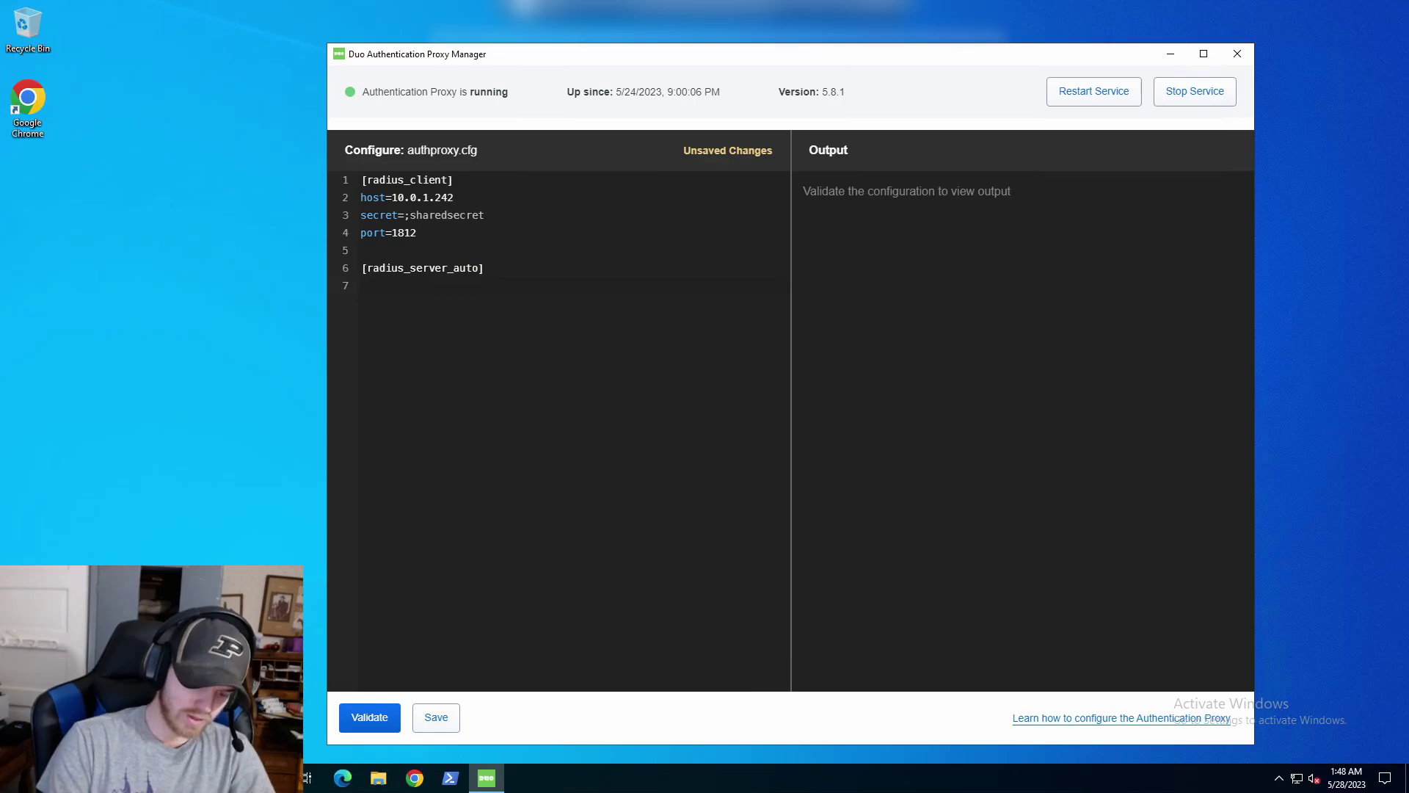
pyautogui.write('ikey')
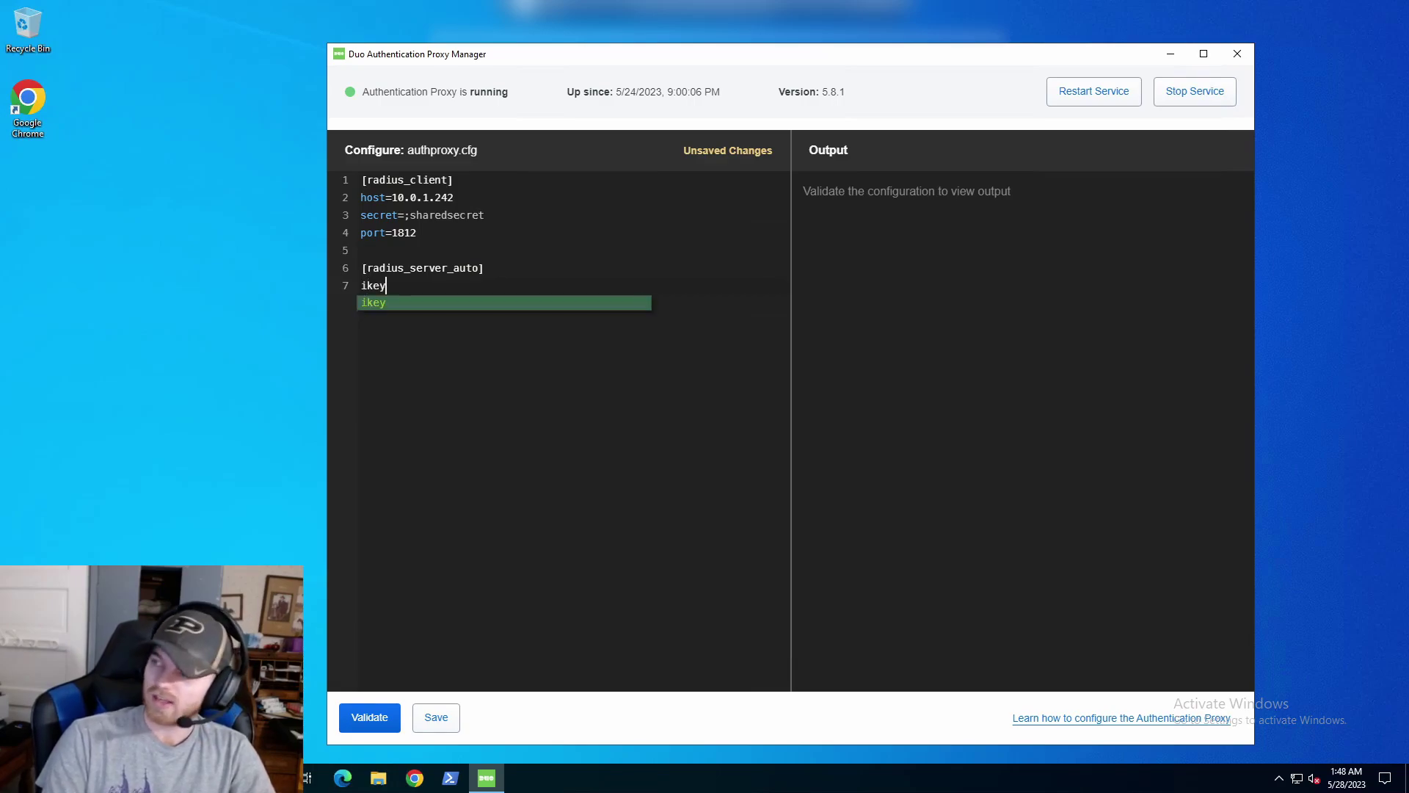
pyautogui.press('Return')
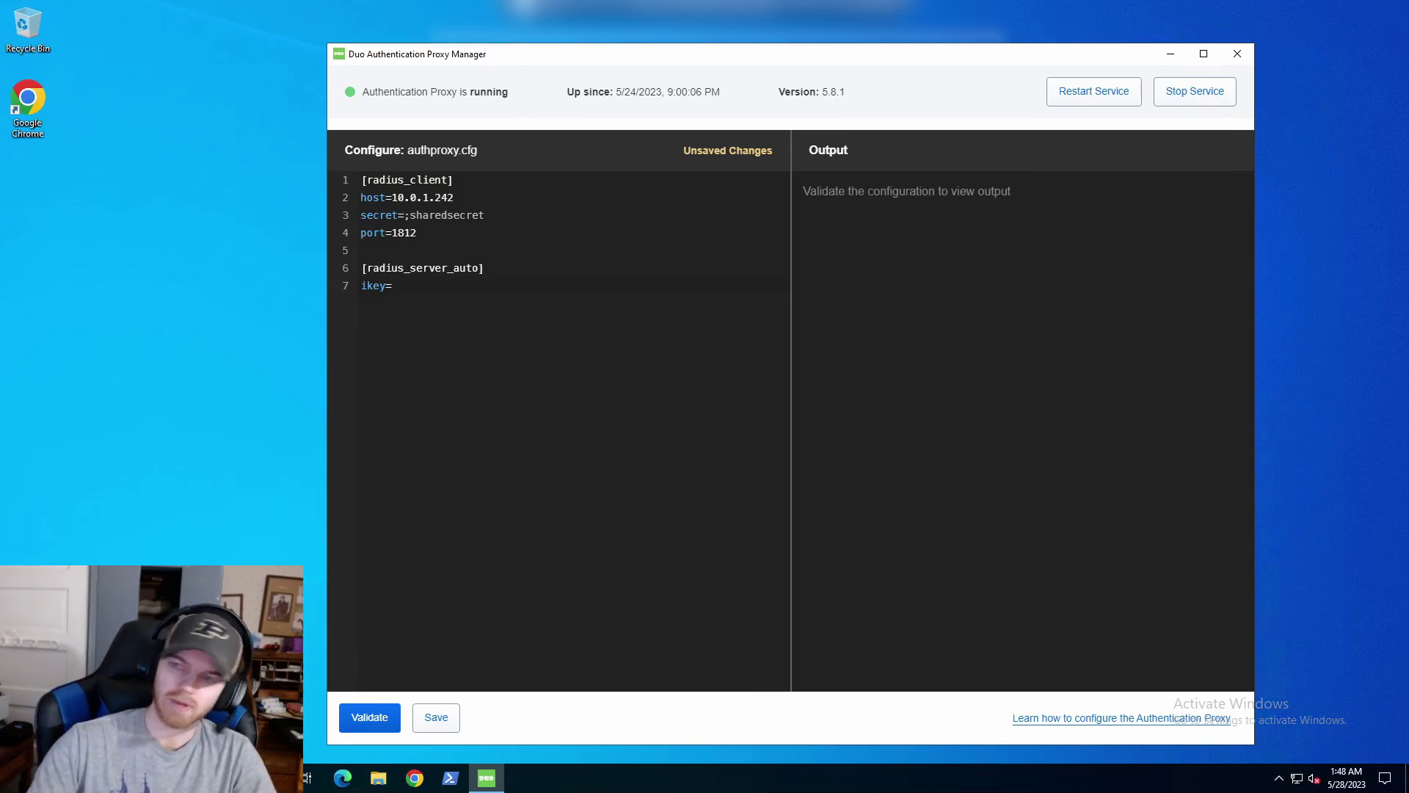
pyautogui.press('Return')
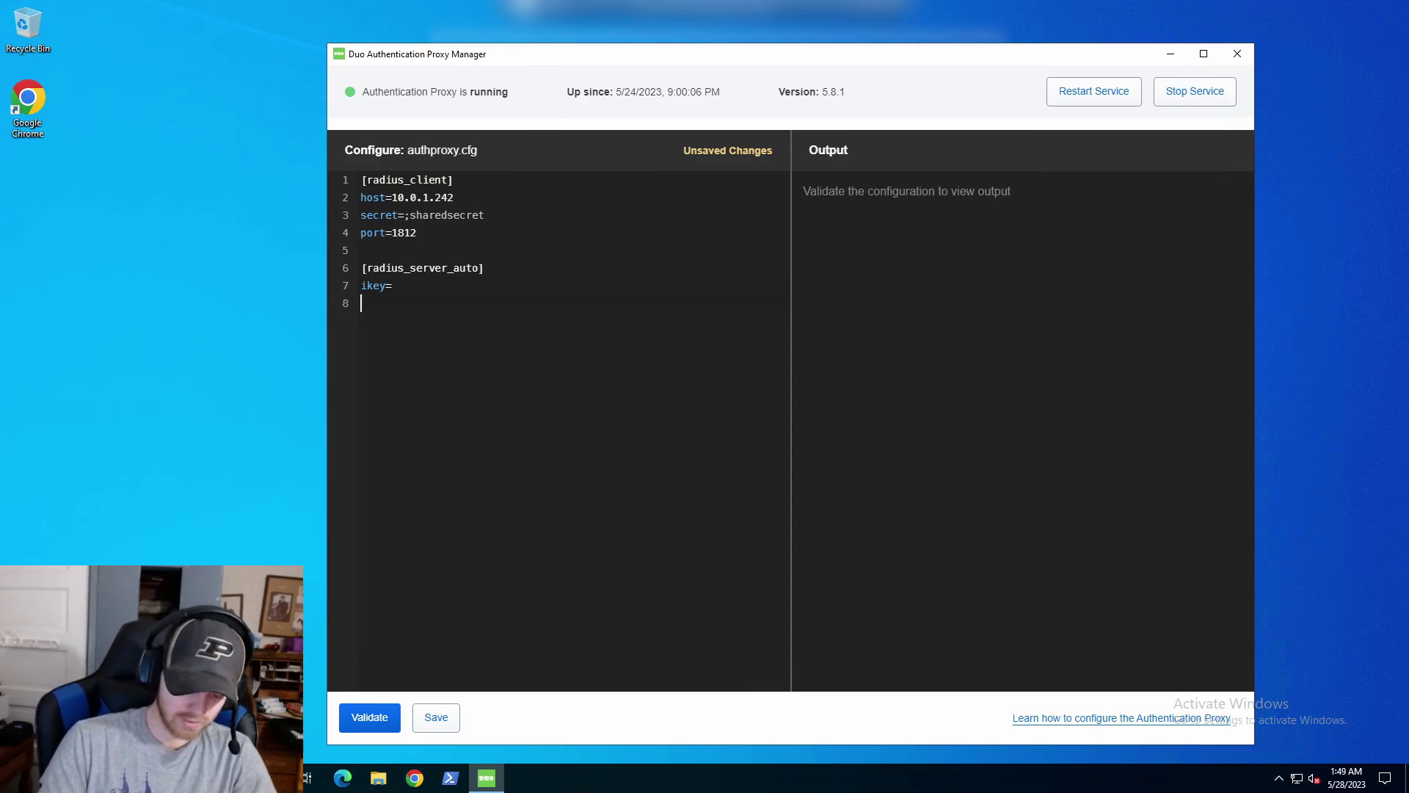
pyautogui.write('skey=')
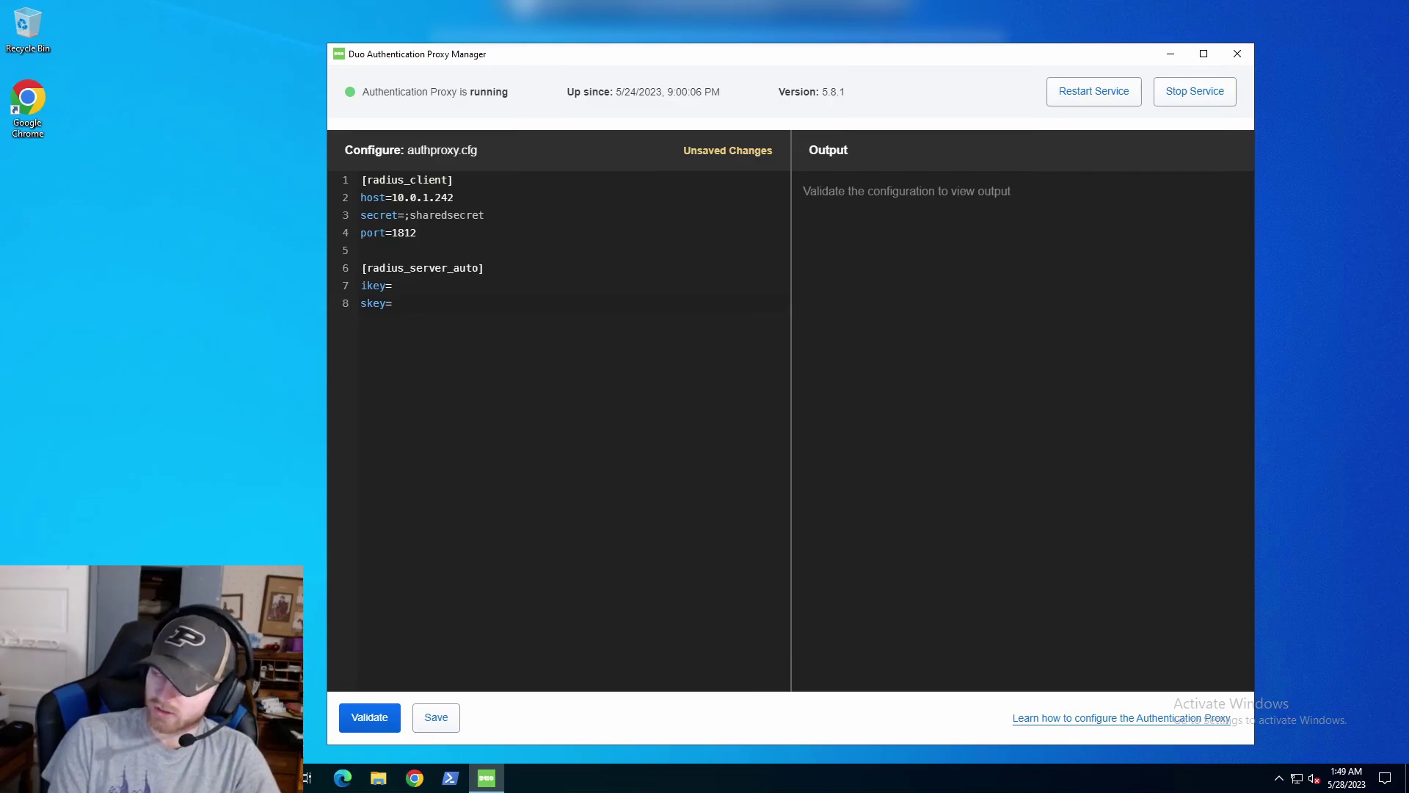
pyautogui.press('Return')
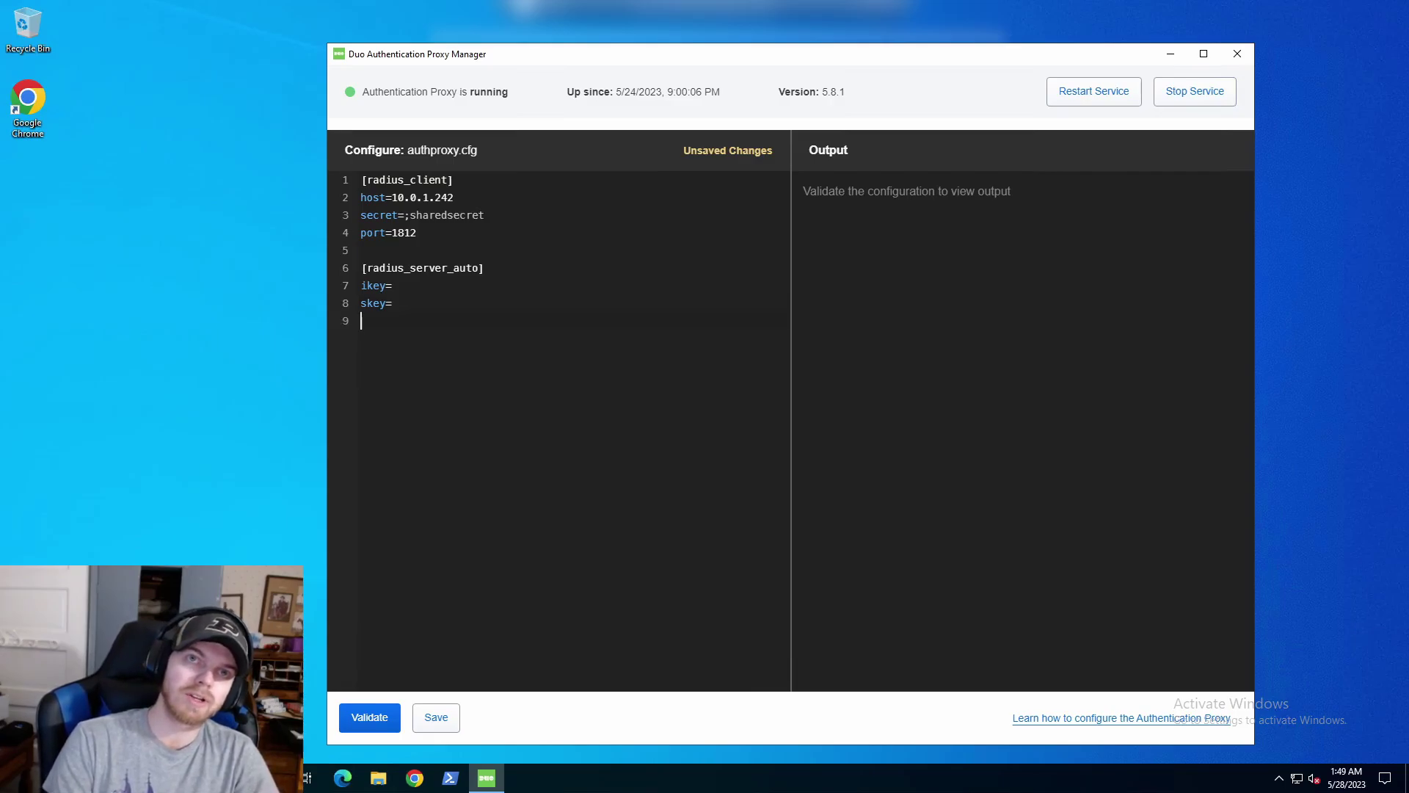
pyautogui.write('api')
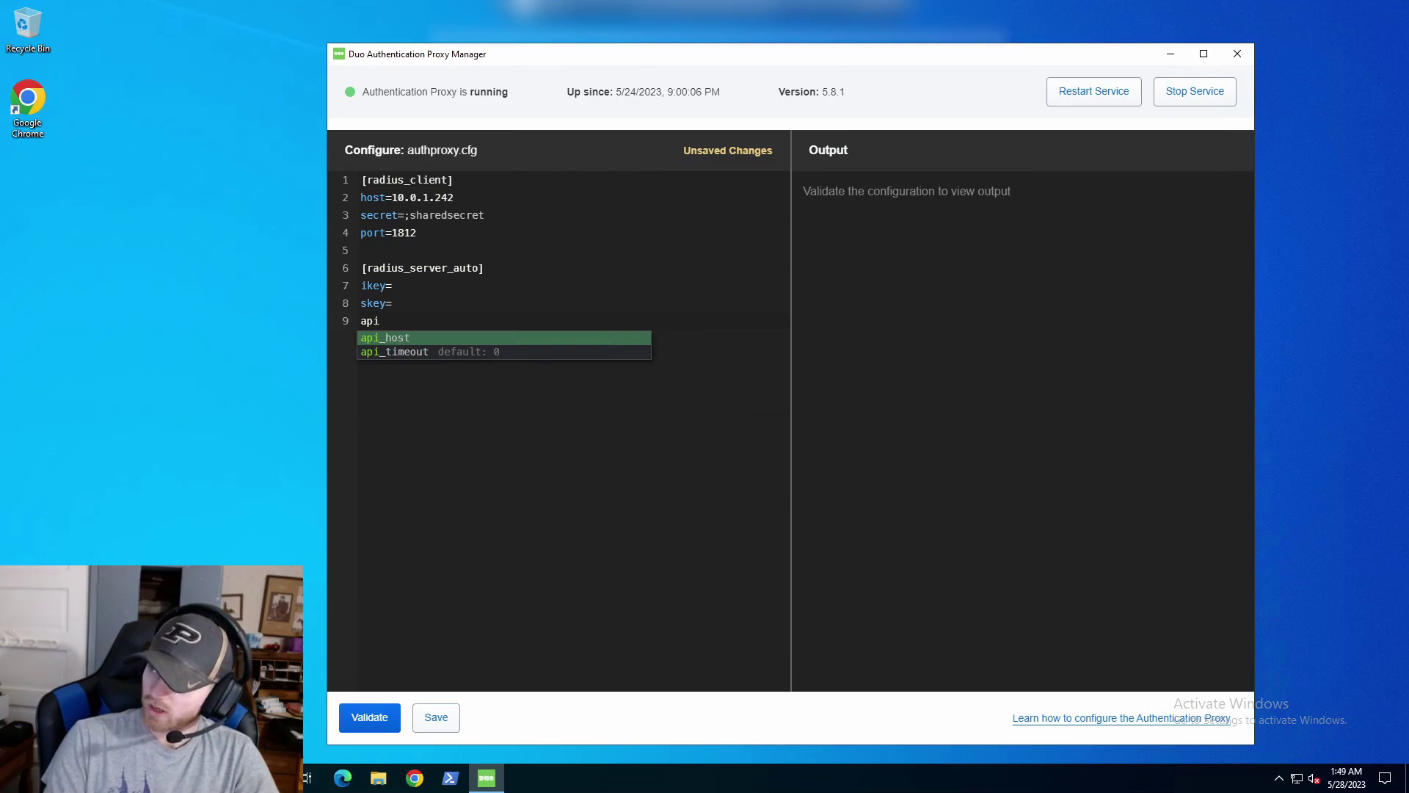
pyautogui.press('Return')
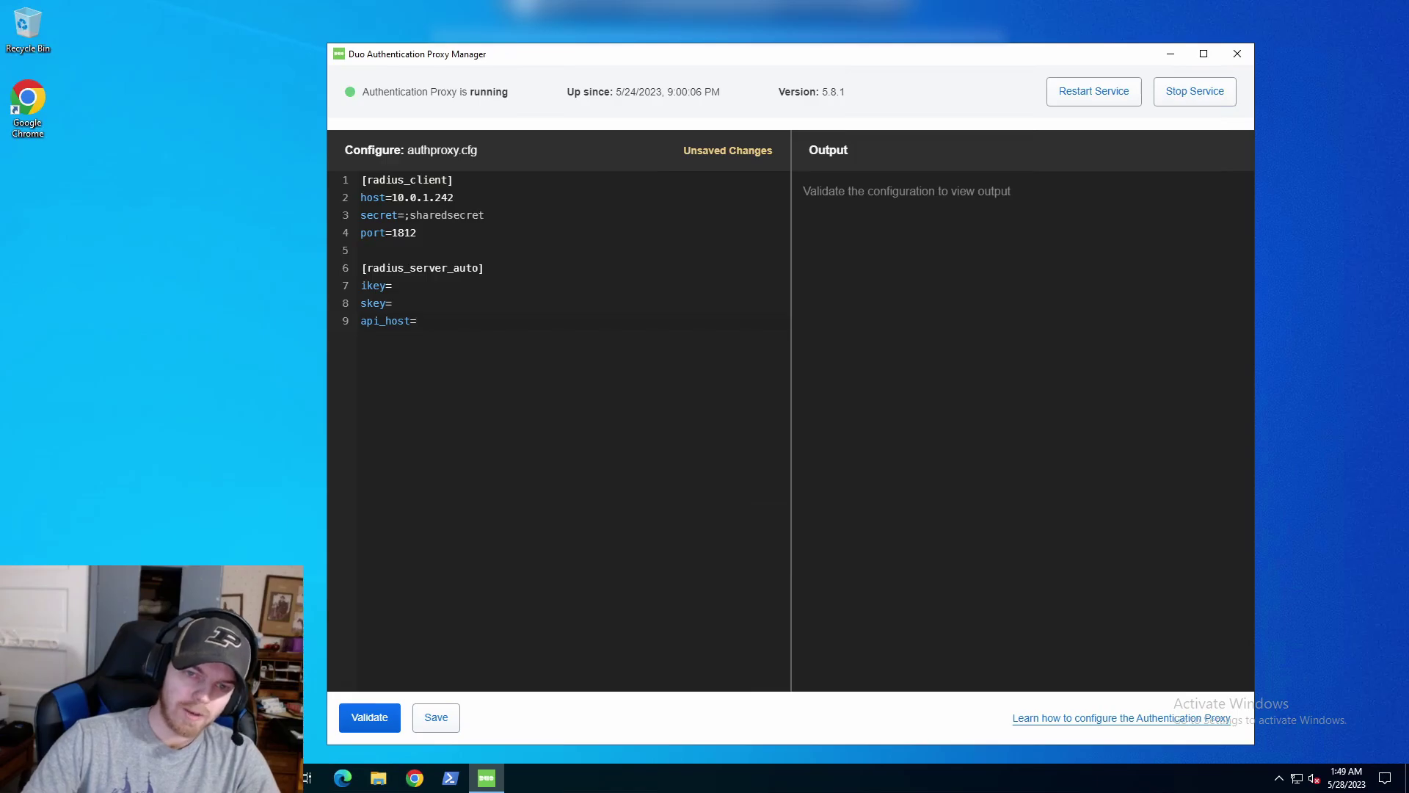
# Read the RADIUS Auto required options in the Duo reference, then minimize it.
pyautogui.moveTo(1408, 220); pyautogui.dragTo(907, 55)
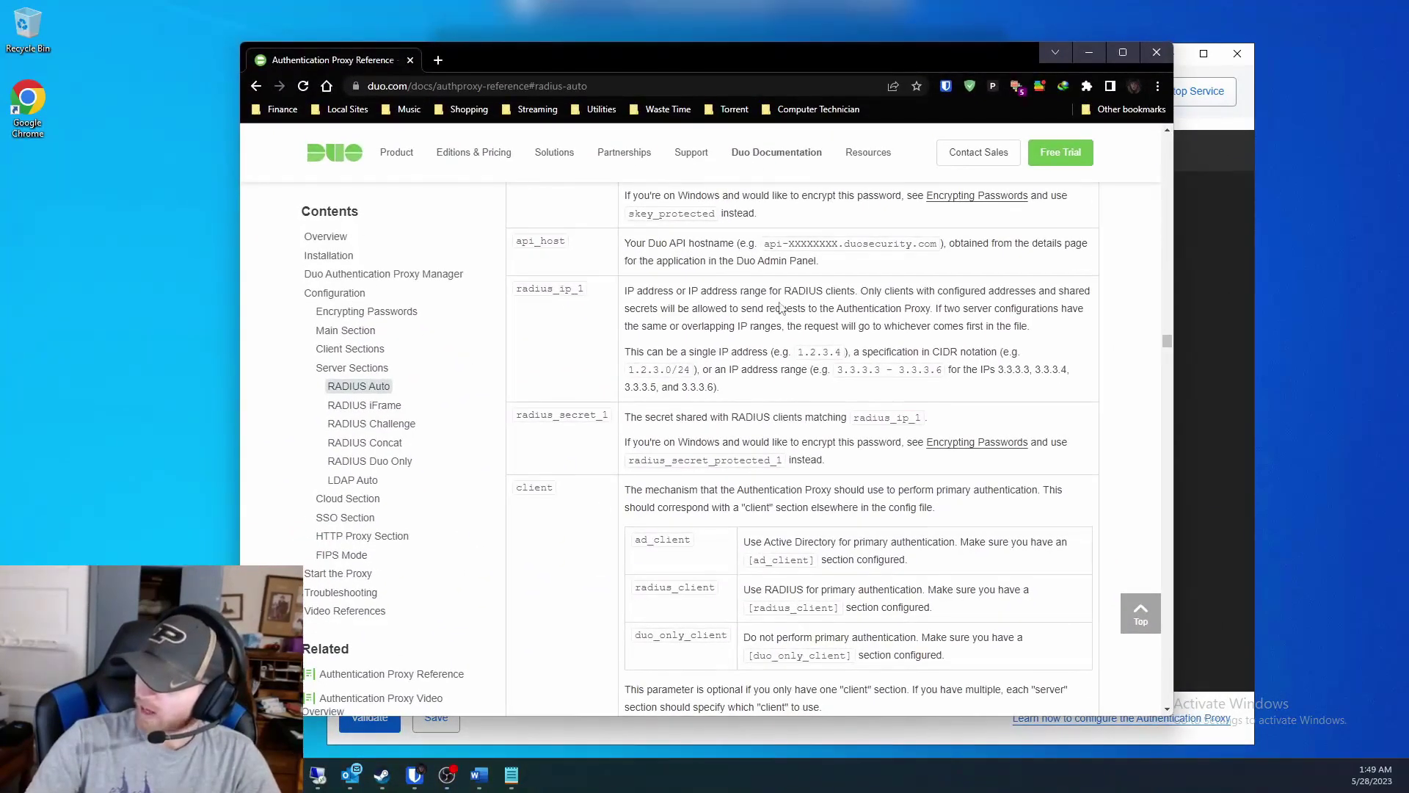
pyautogui.scroll(-1, 738, 321)
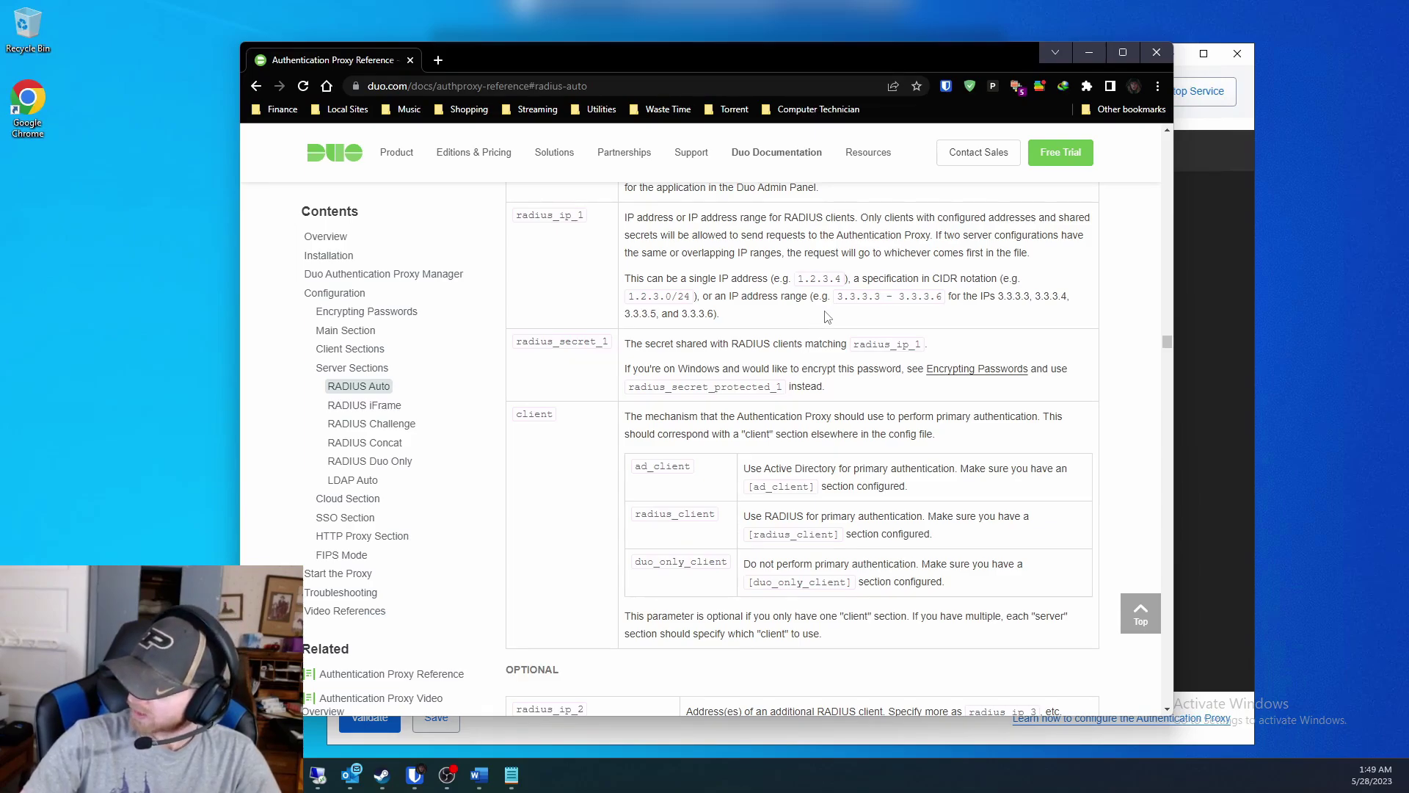
pyautogui.scroll(-1, 828, 317)
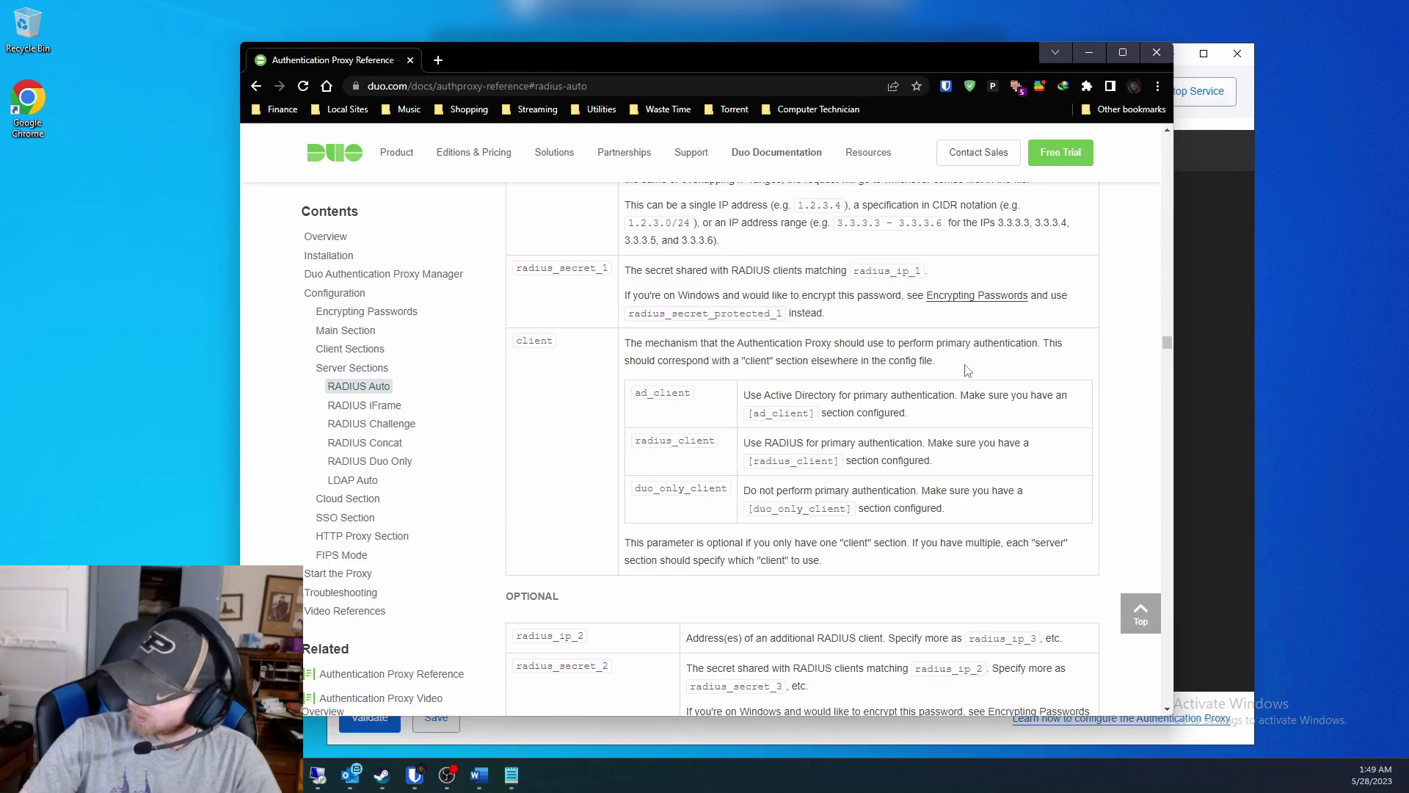
pyautogui.scroll(4, 968, 371)
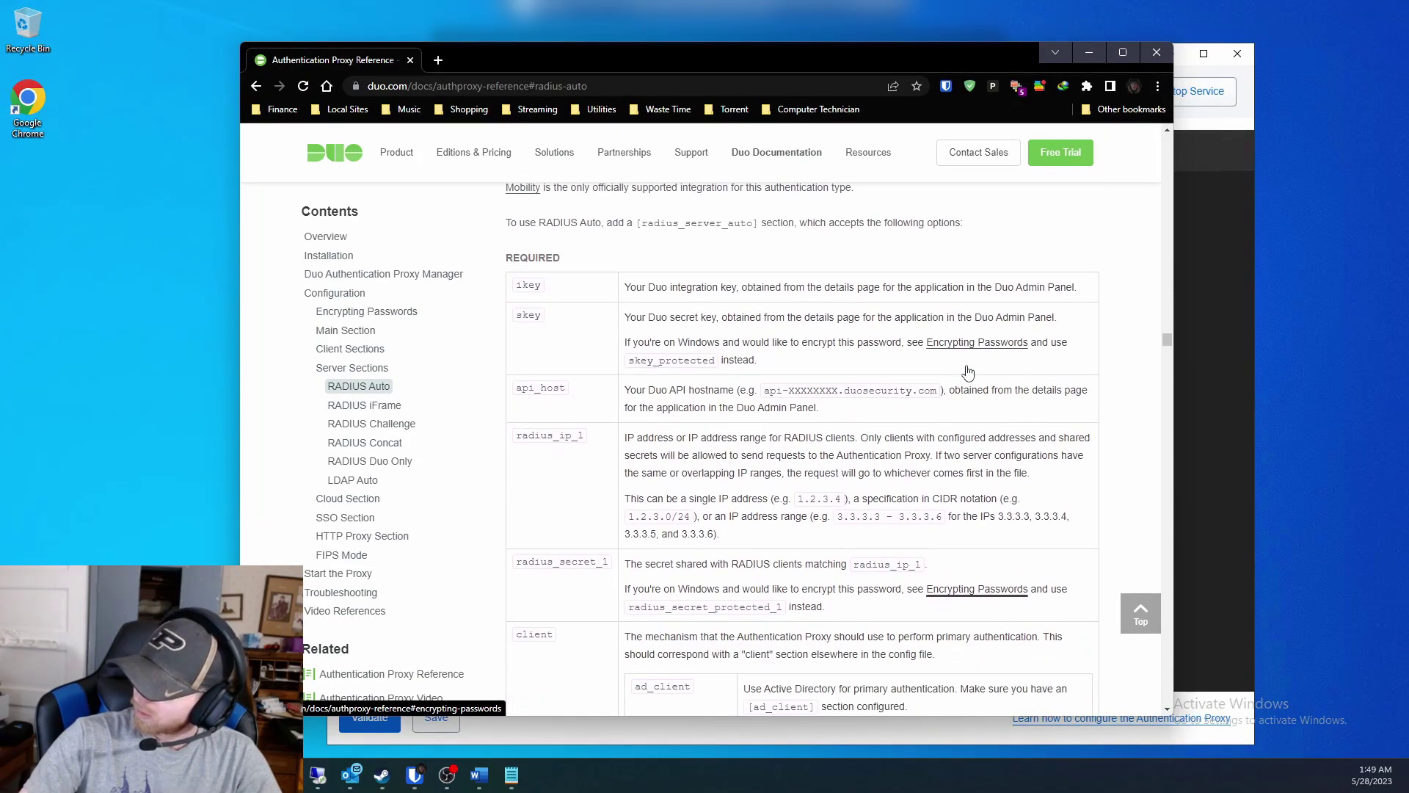
pyautogui.scroll(-3, 681, 281)
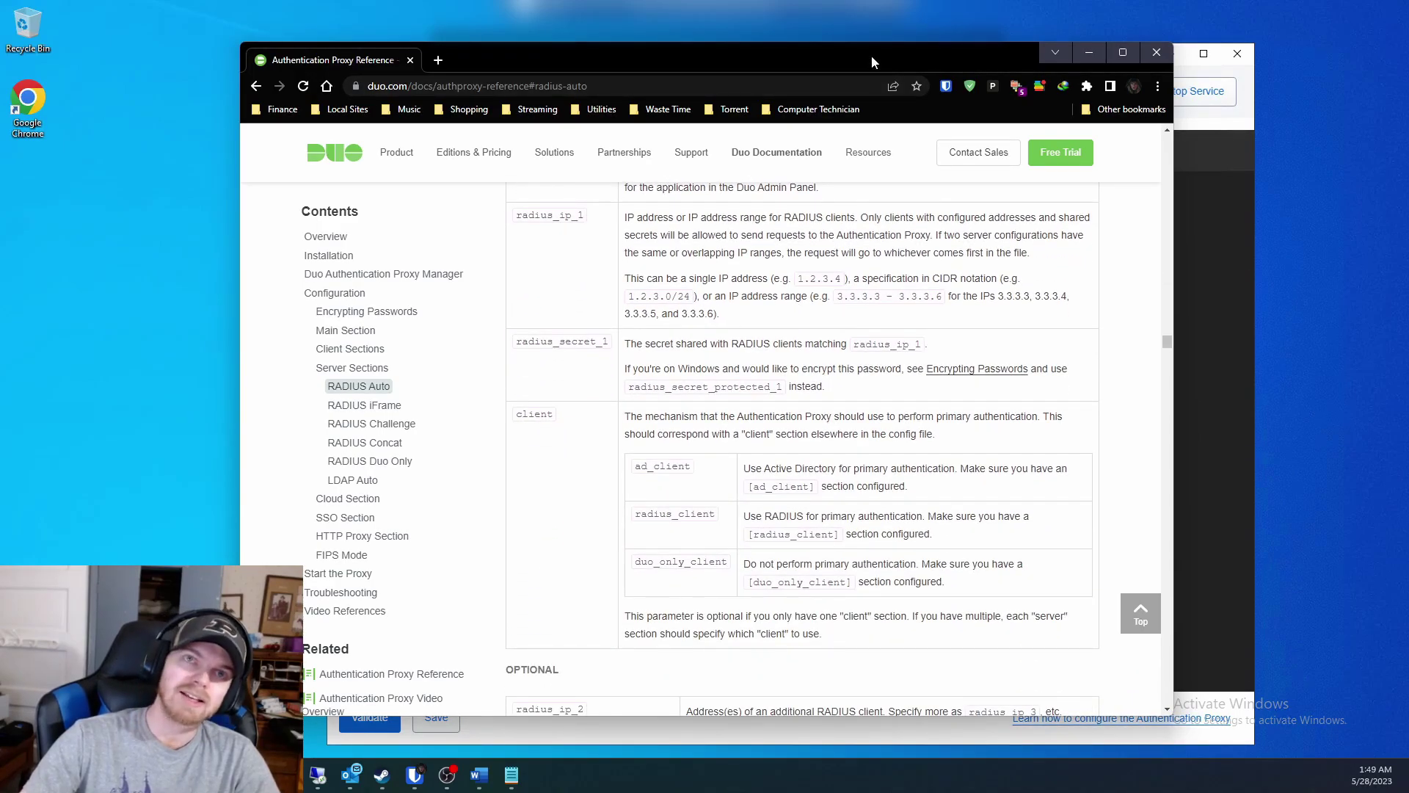
pyautogui.click(1089, 52)
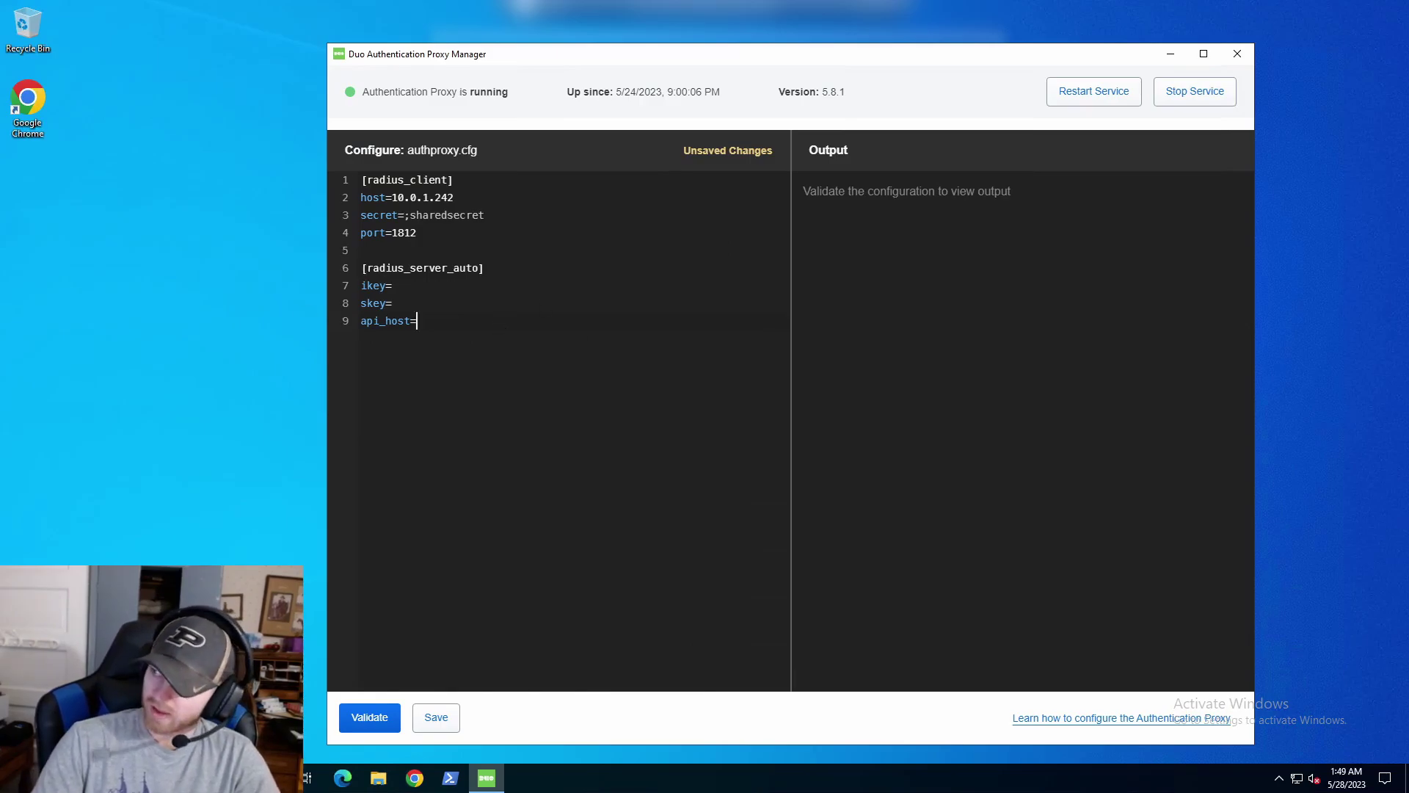
# Add client=radius_client below api_host= in the radius_server_auto section.
pyautogui.press('Return')
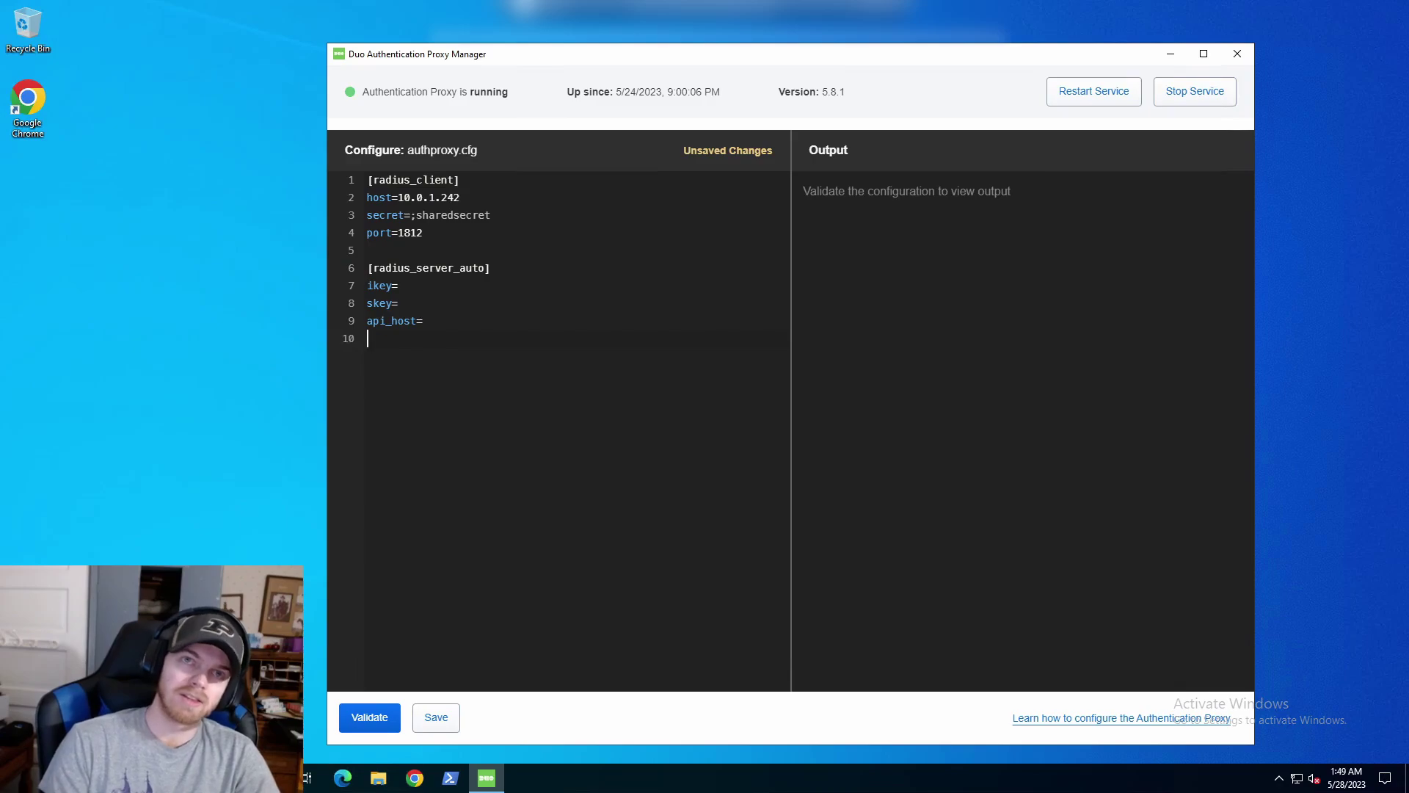
pyautogui.write('cleint')
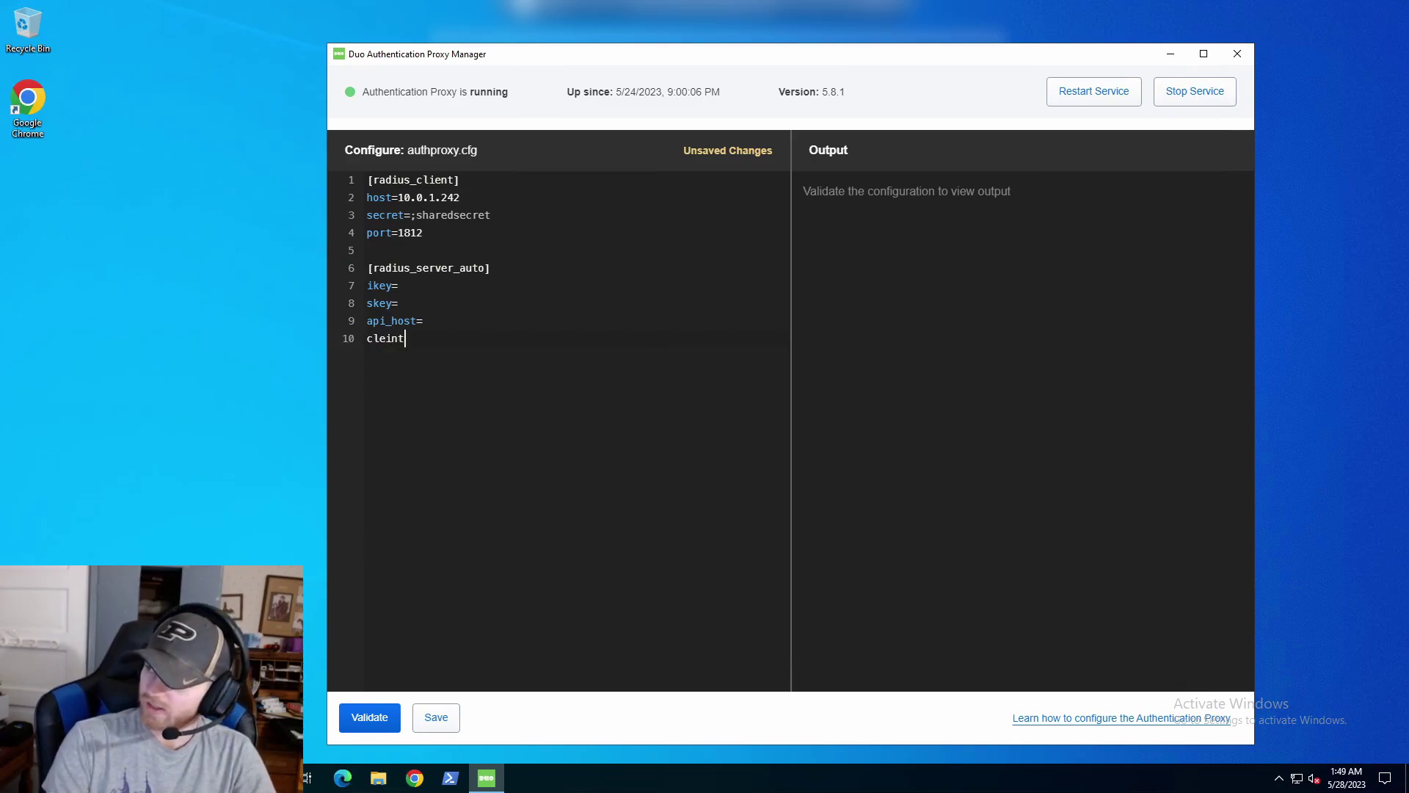
pyautogui.press('BackSpace')
pyautogui.press('BackSpace')
pyautogui.press('BackSpace')
pyautogui.press('BackSpace')
pyautogui.write('ie')
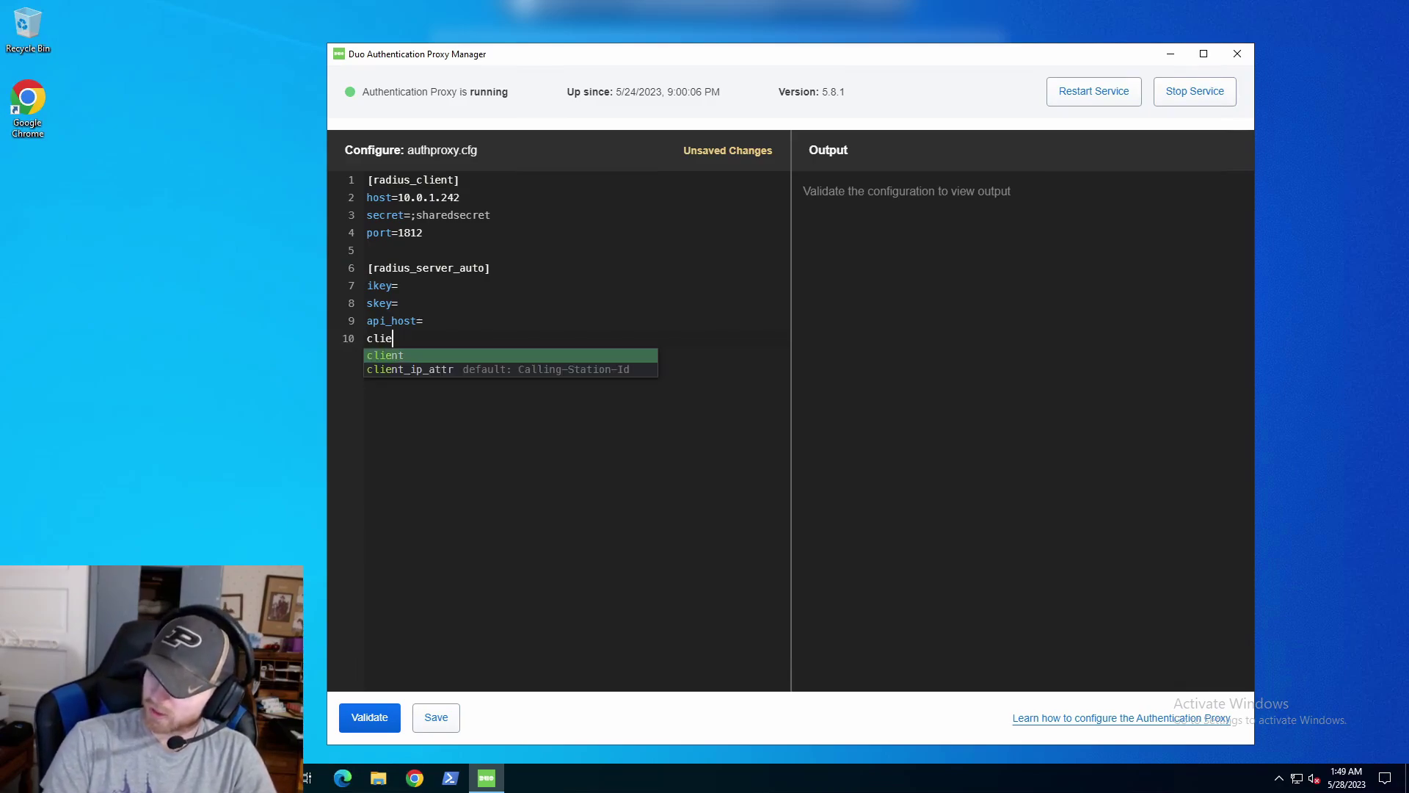
pyautogui.write('nt=')
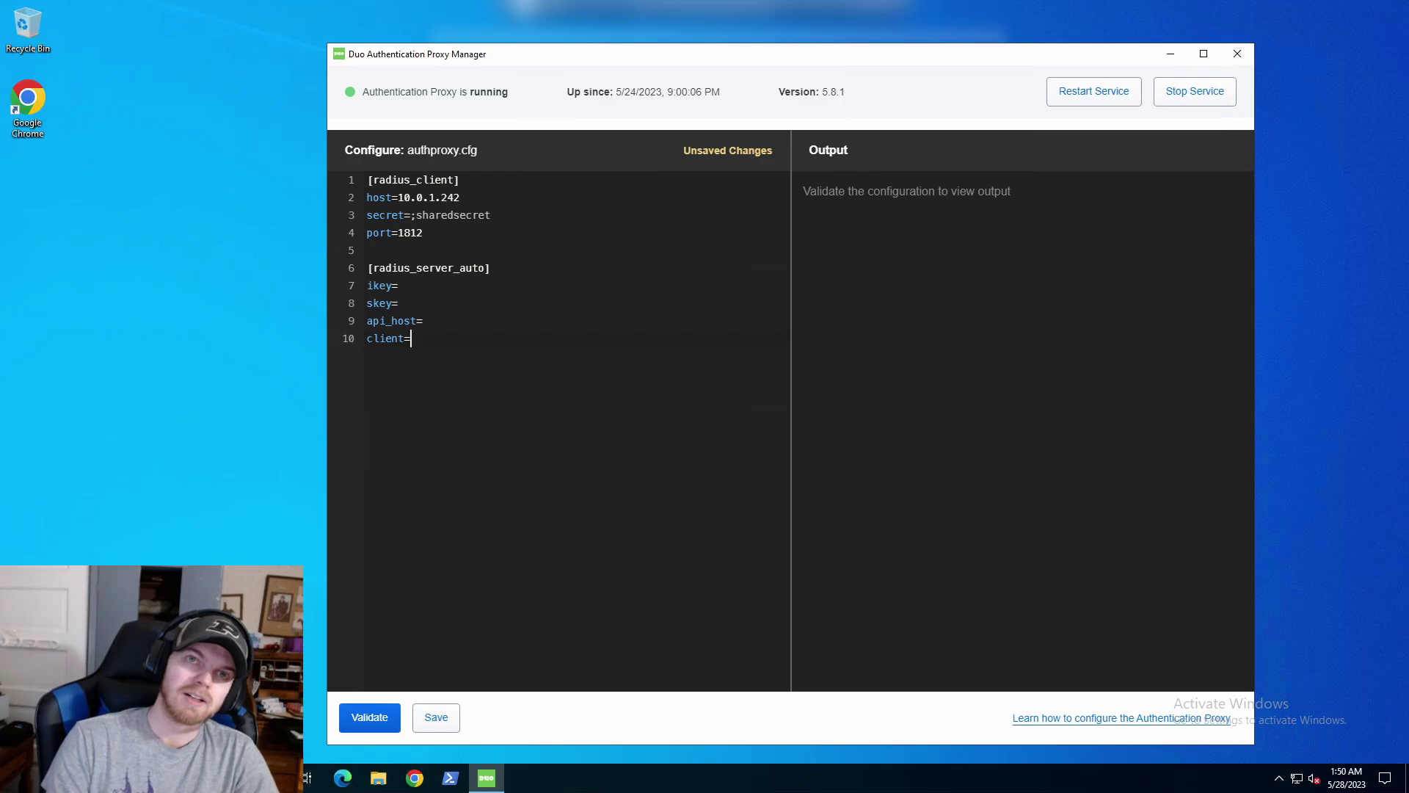
pyautogui.write('radius')
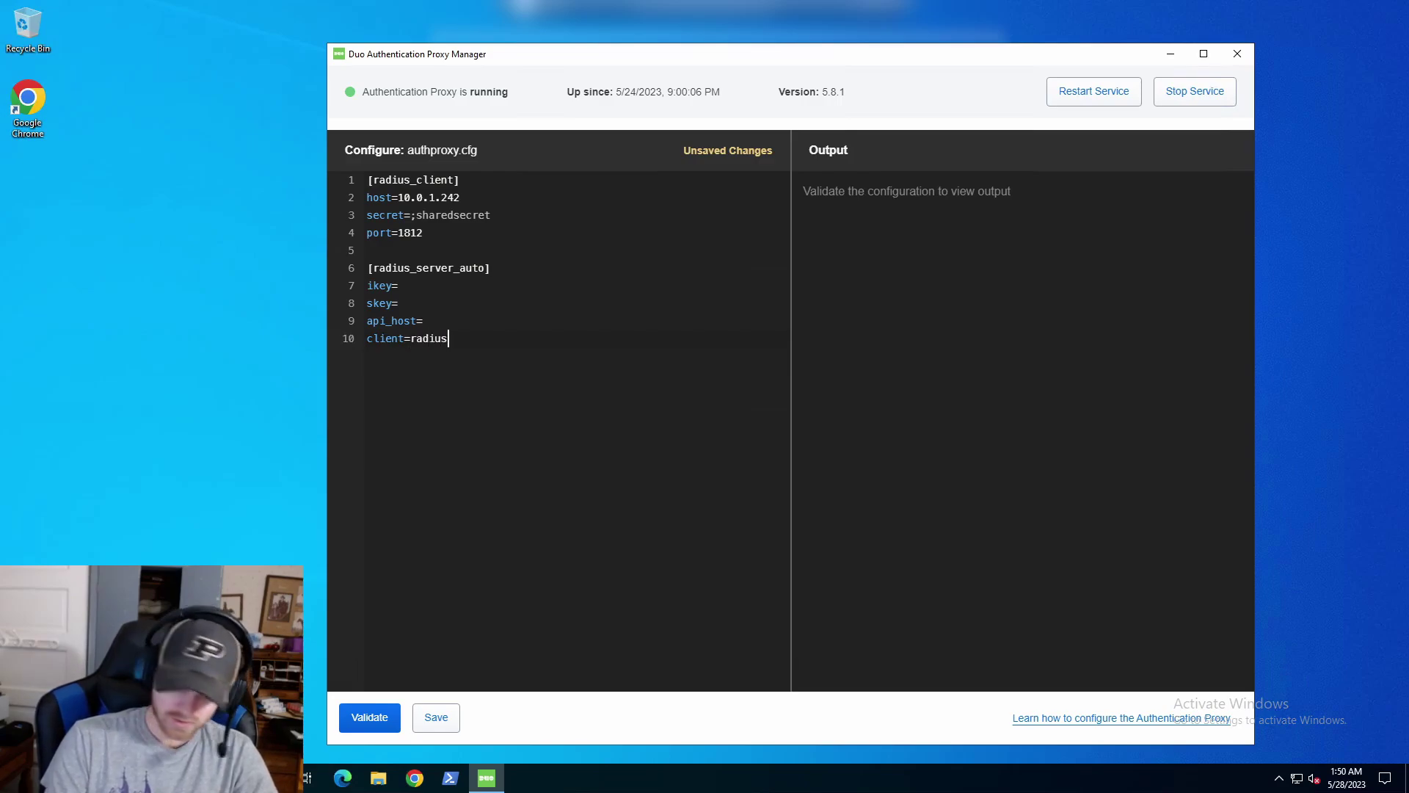
pyautogui.write('_client')
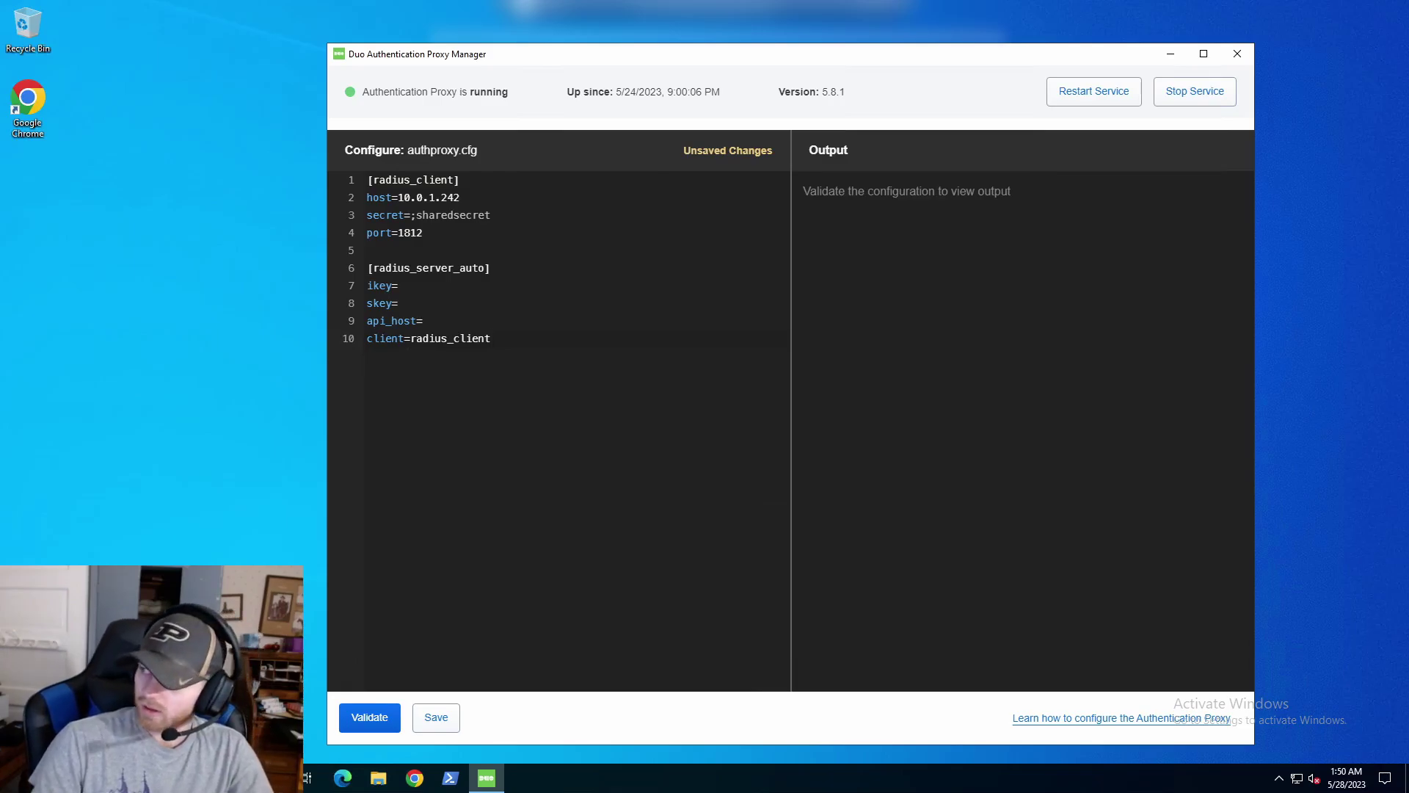
# Insert a blank line above client=radius_client for another setting.
pyautogui.press('Return')
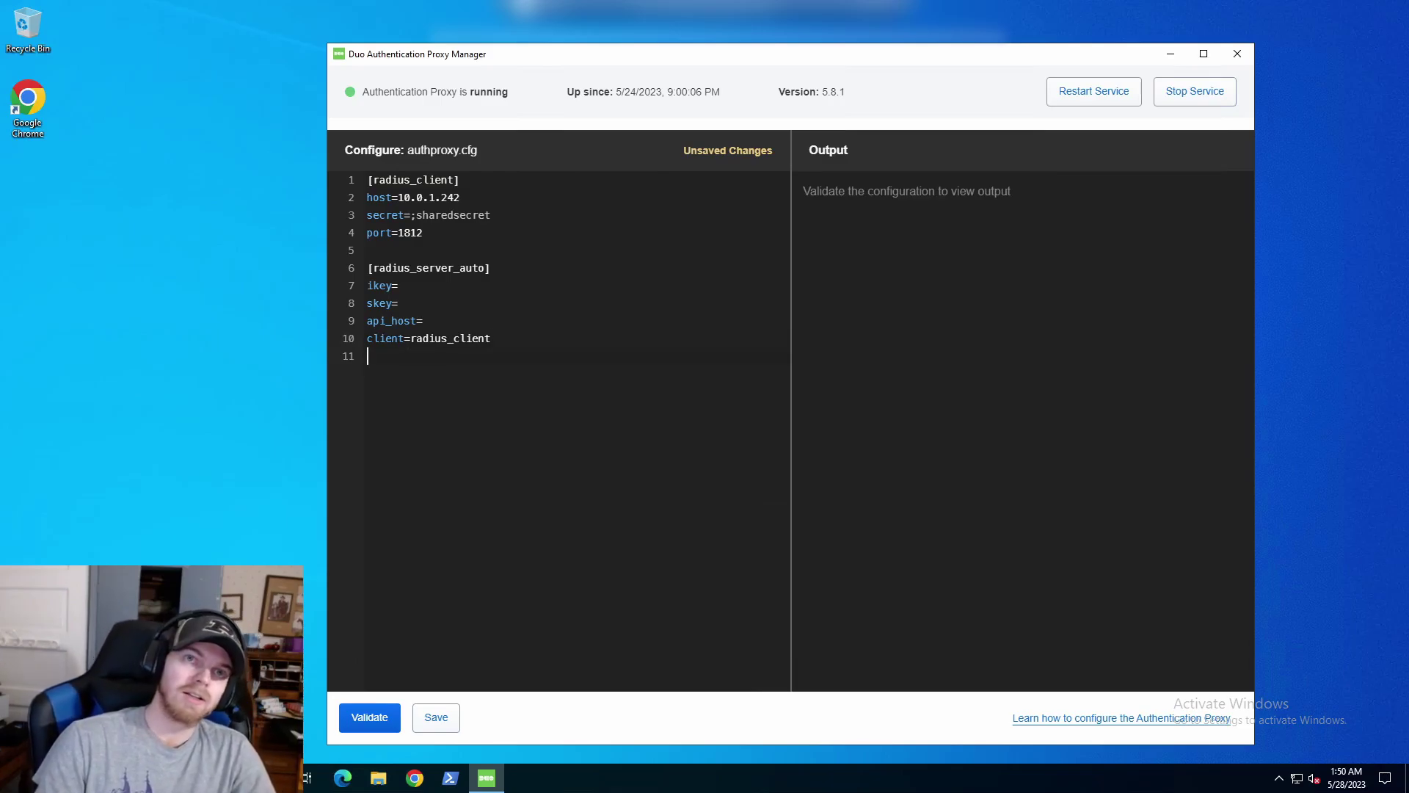
pyautogui.press('Up')
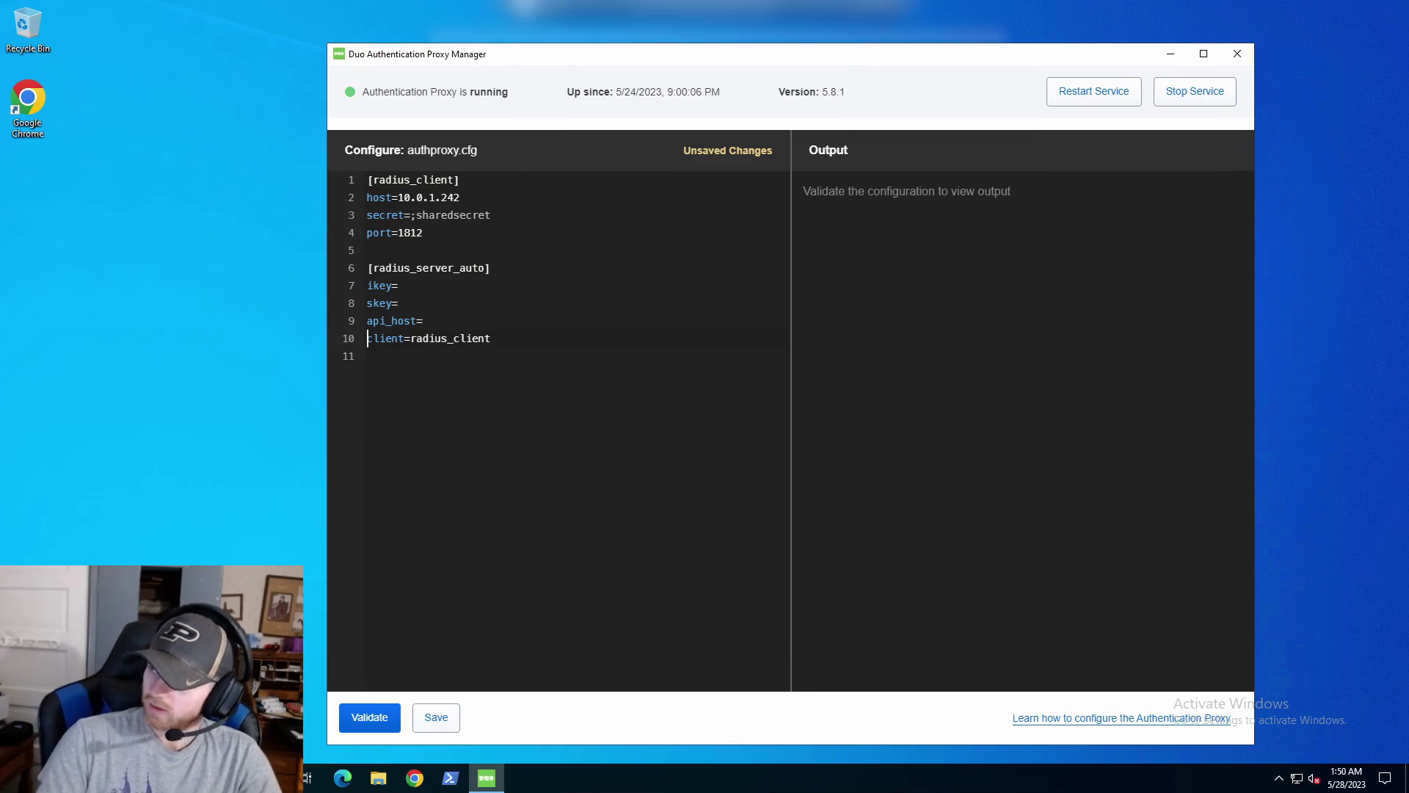
pyautogui.press('Down')
pyautogui.press('BackSpace')
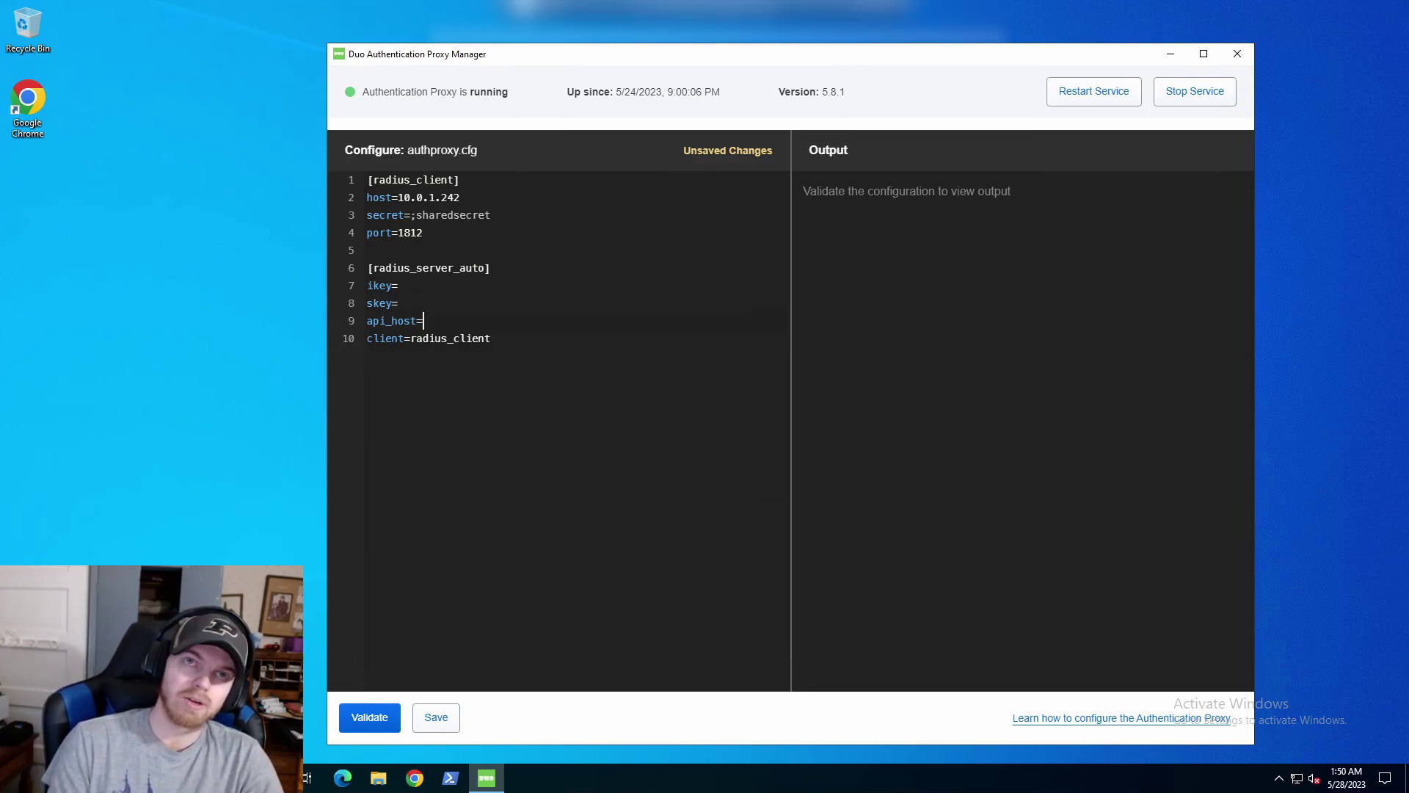
pyautogui.press('Return')
pyautogui.hotkey('ctrl', 'space')
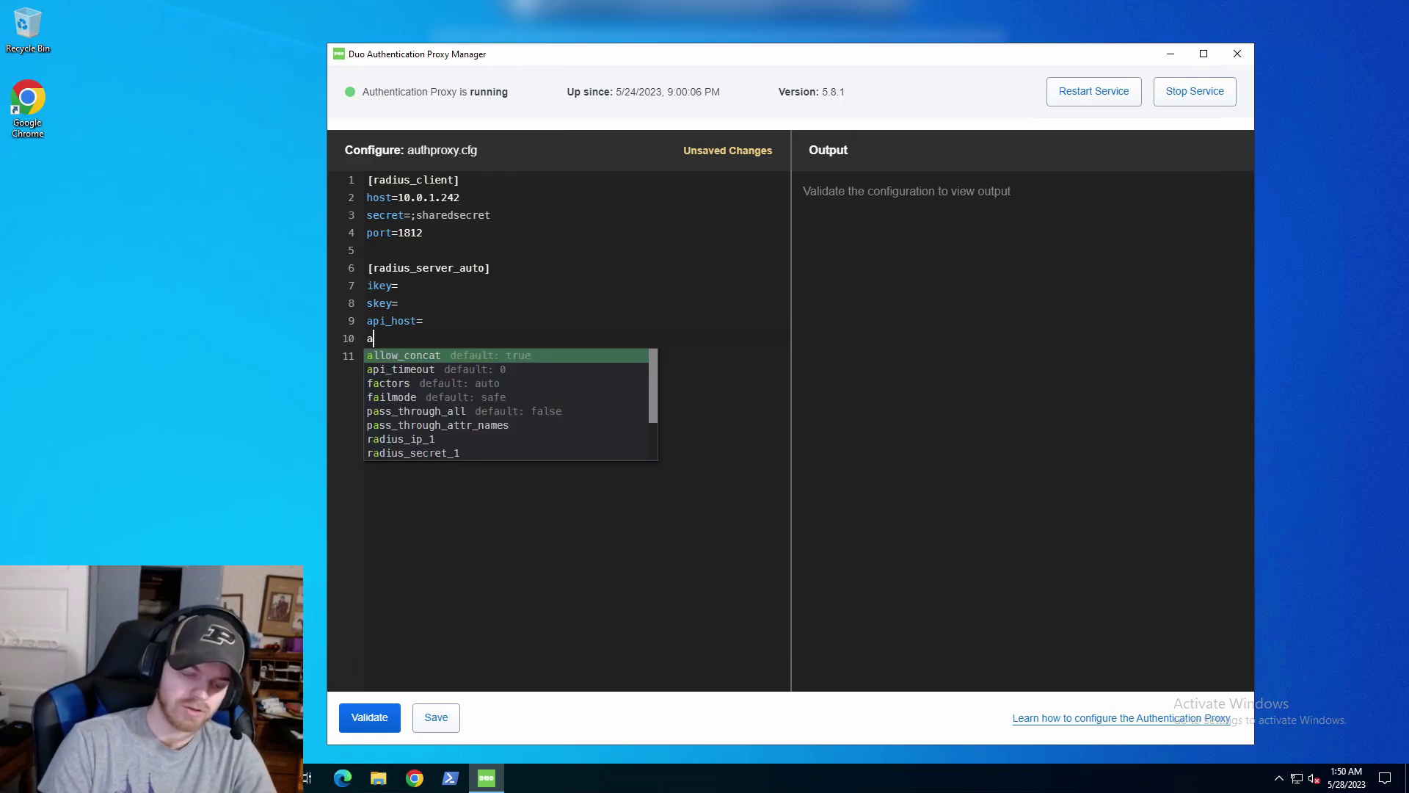
pyautogui.press('Escape')
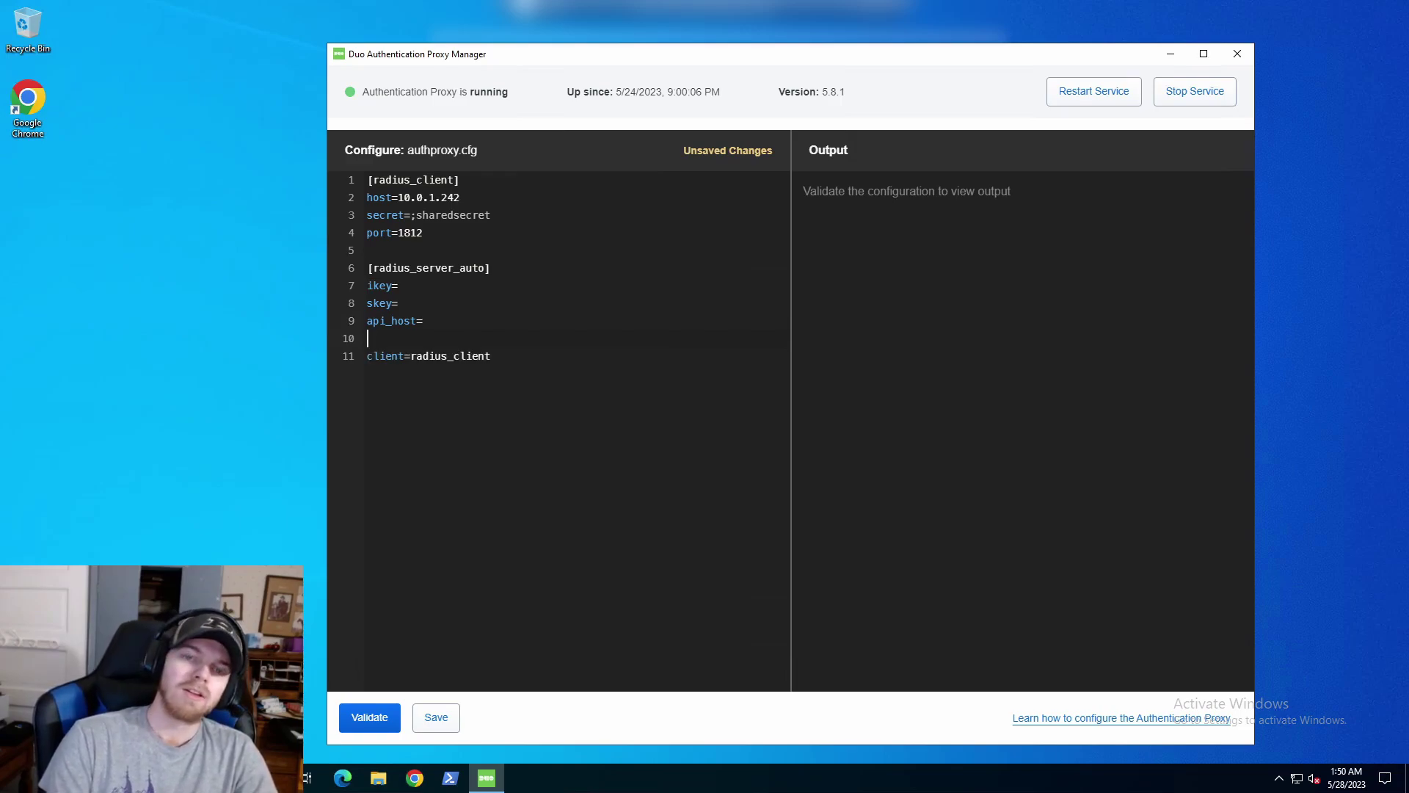
# Add radius_ip_1=10.0.1.1 and radius_secret_1 with the shared secret above the client line.
pyautogui.write('ra')
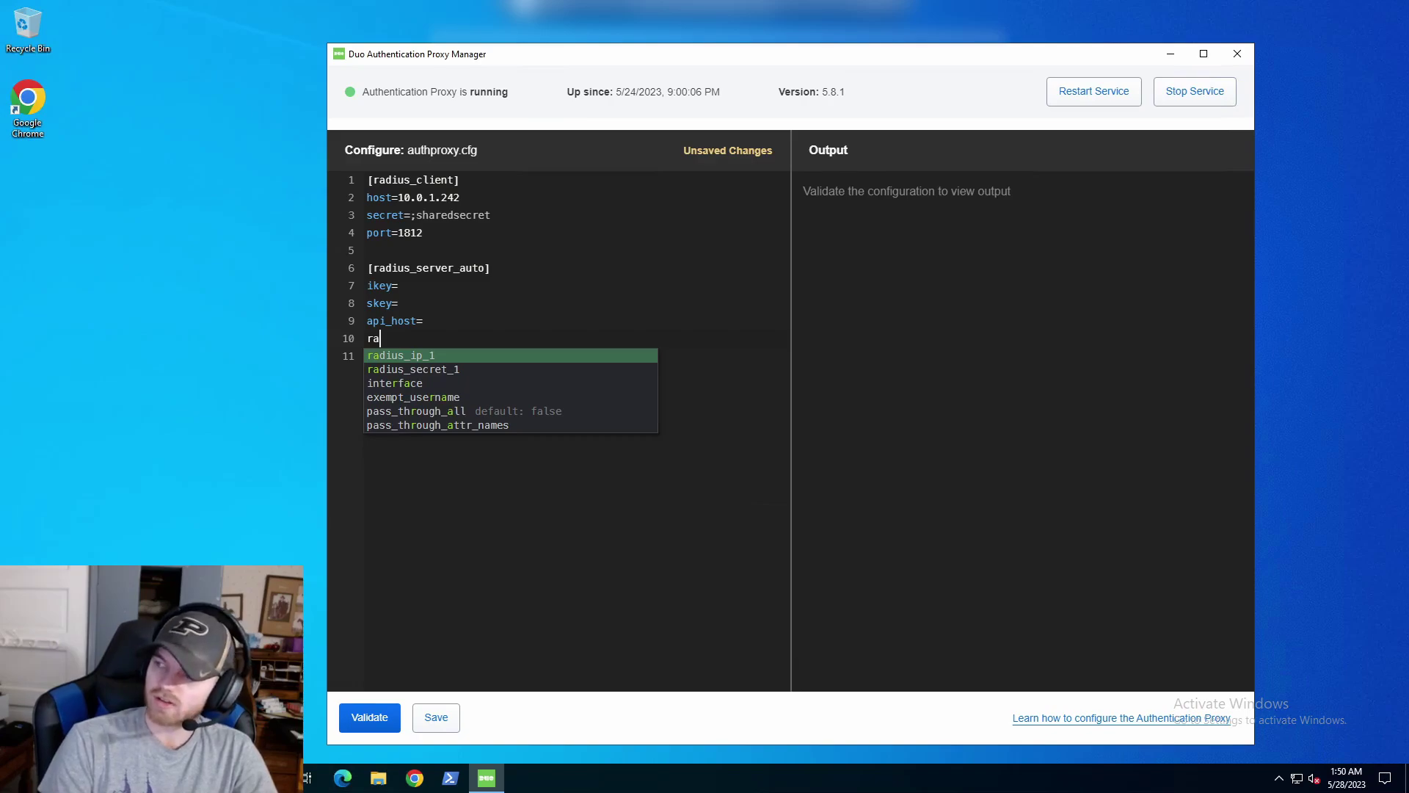
pyautogui.write('dius')
pyautogui.press('Return')
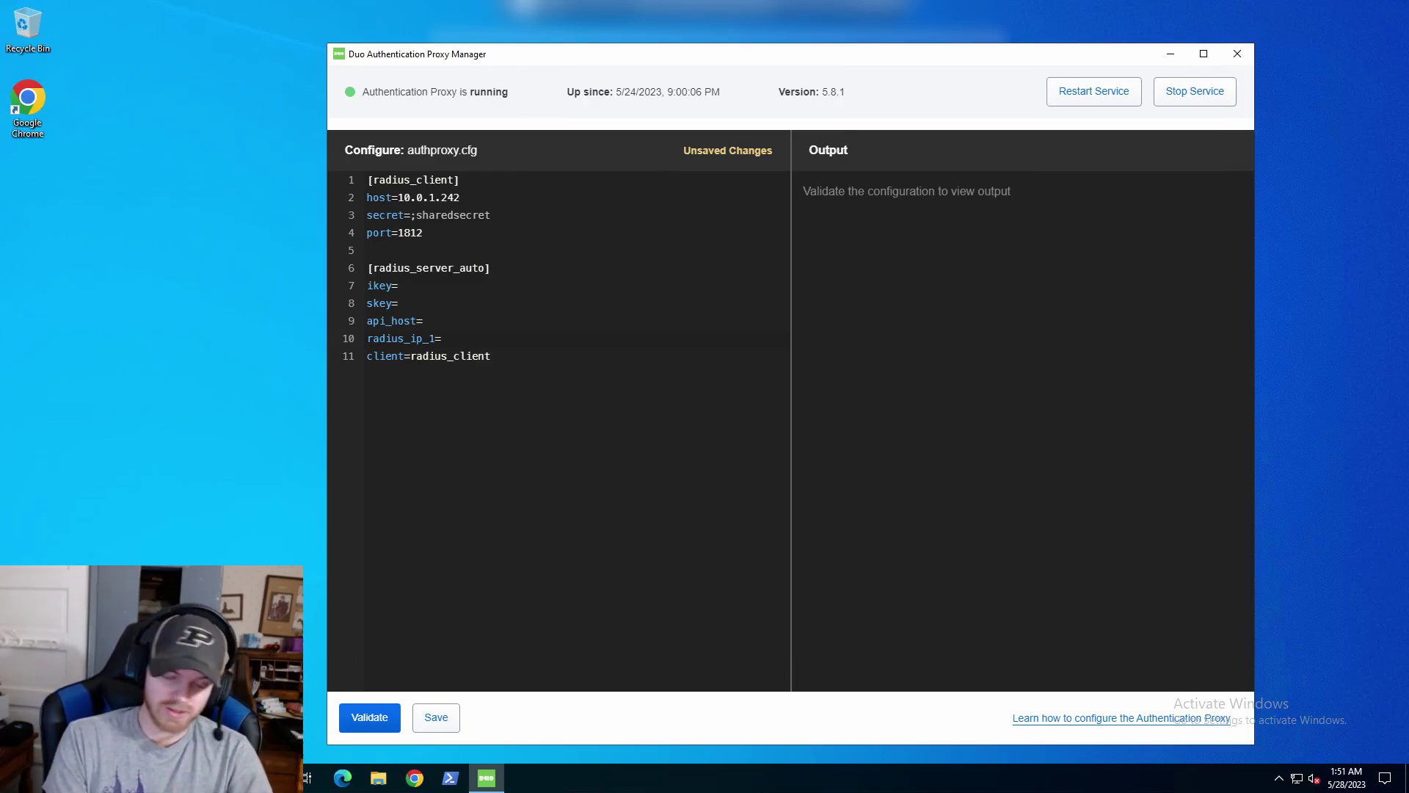
pyautogui.write('10.0.1.1')
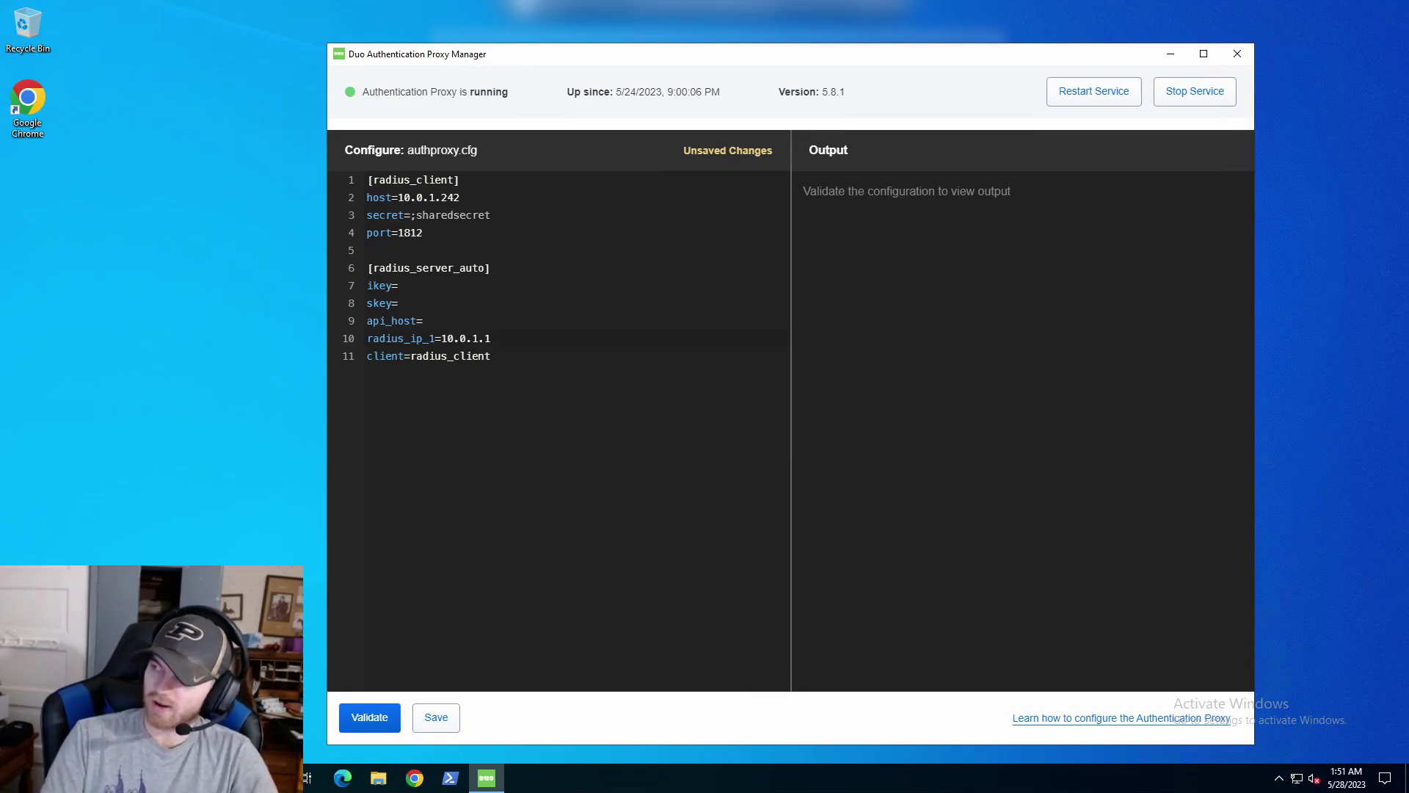
pyautogui.press('Return')
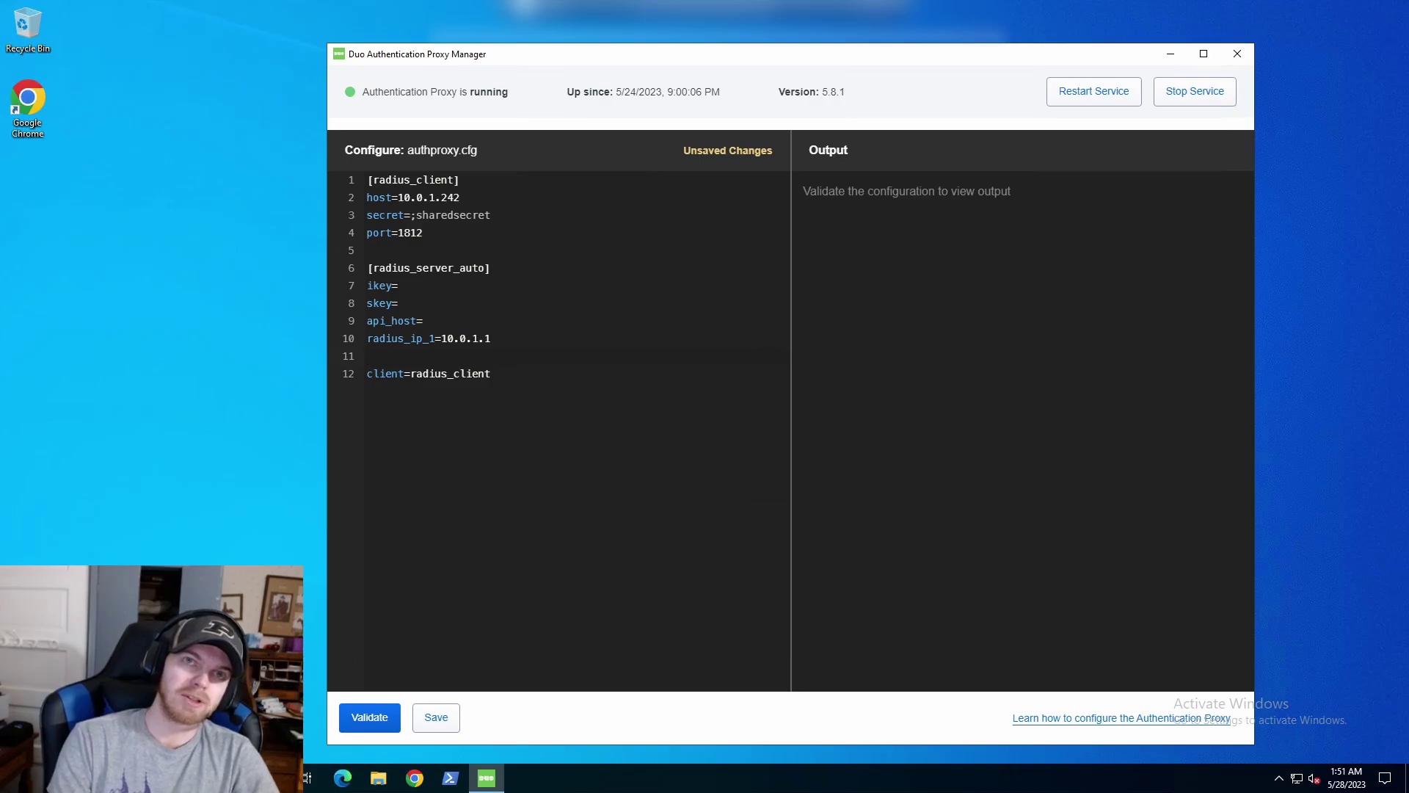
pyautogui.write('radius_')
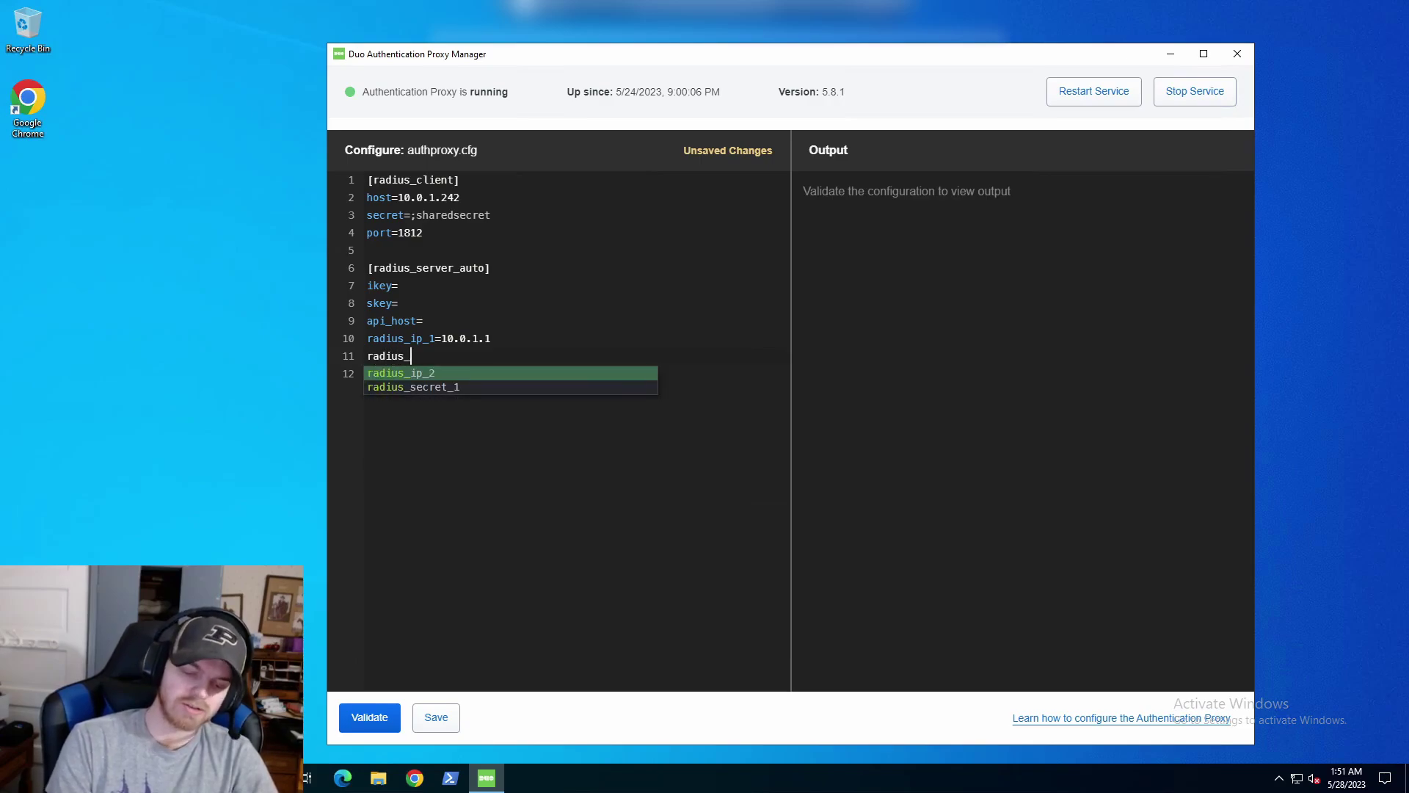
pyautogui.write('sec')
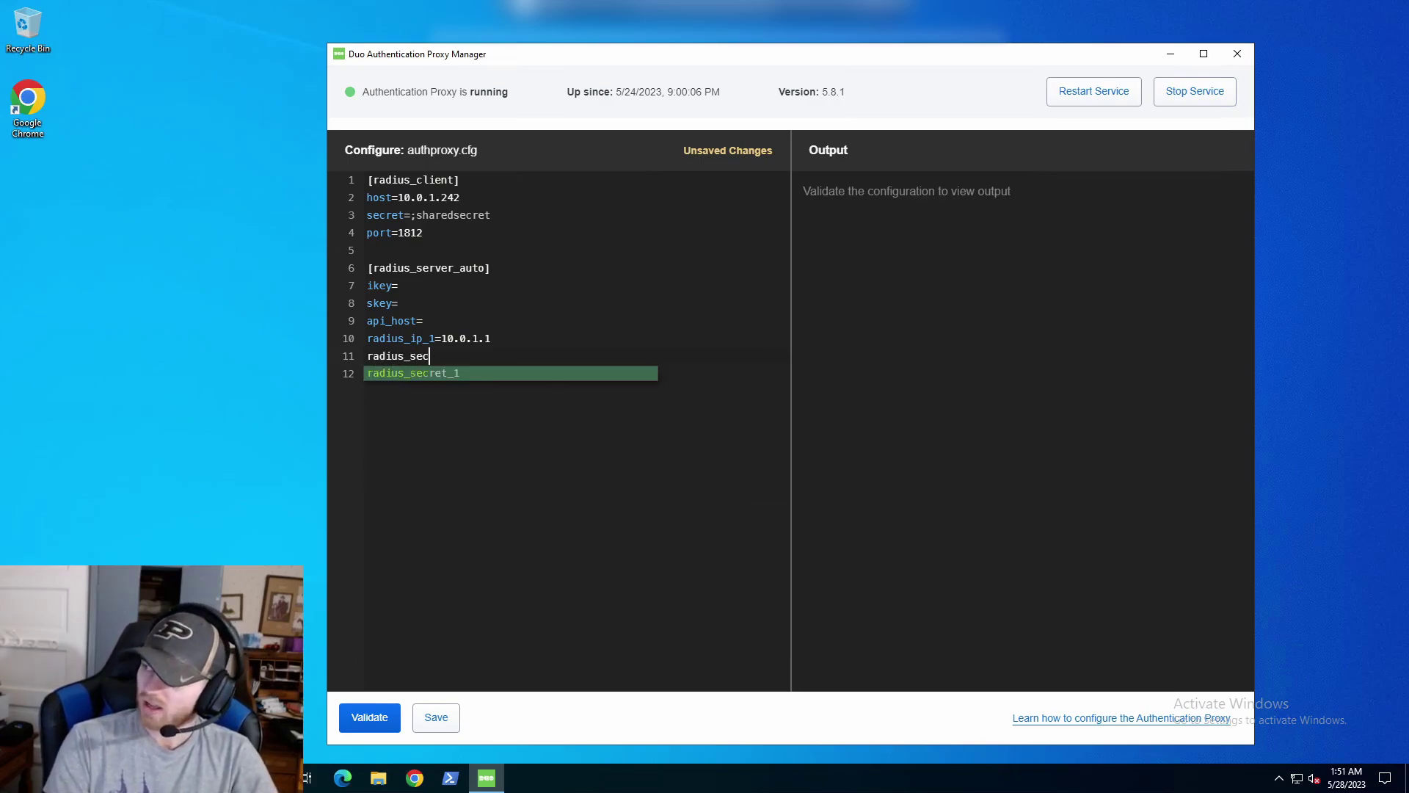
pyautogui.press('Tab')
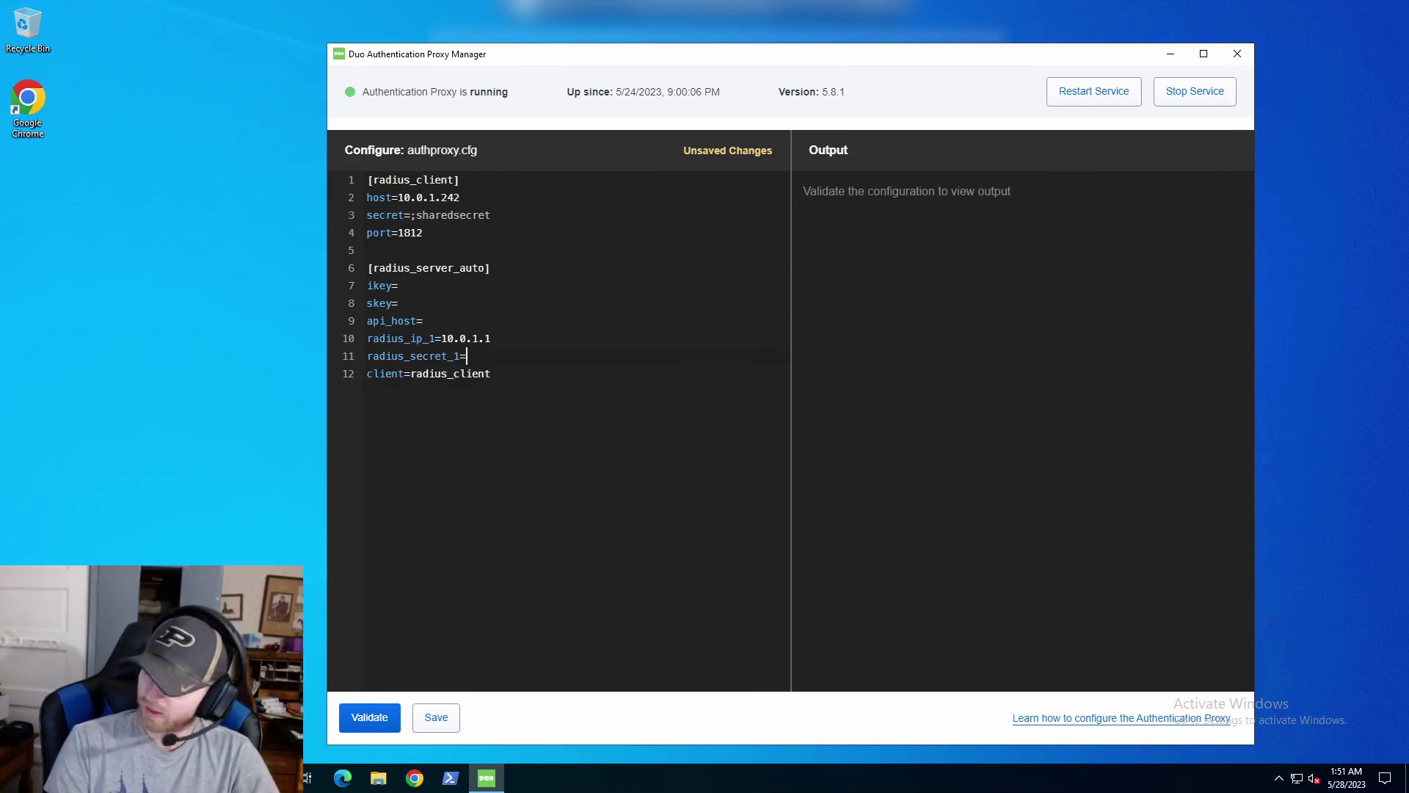
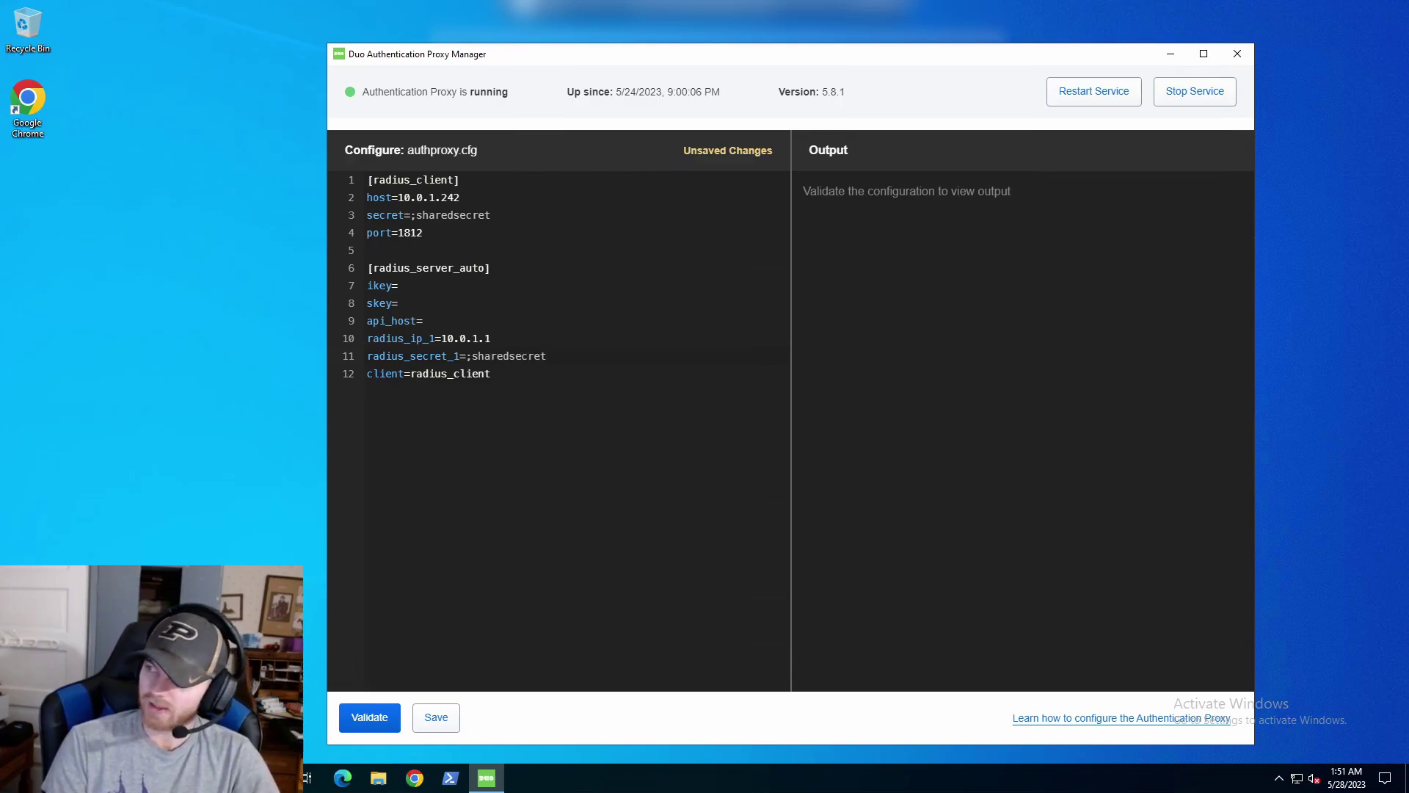
pyautogui.press('Return')
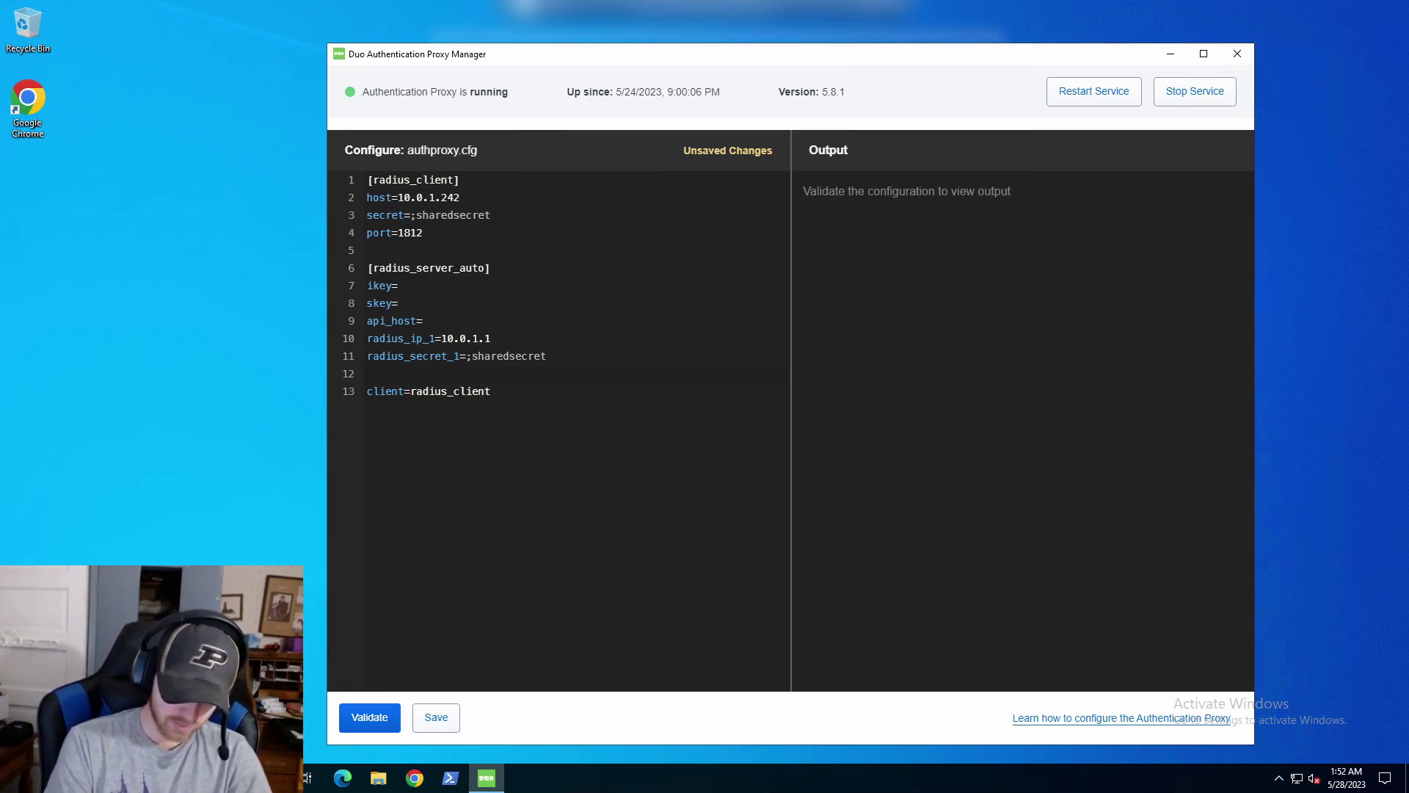
# Add failmode=safe and, after the client line, port=18120 to radius_server_auto.
pyautogui.write('faileo')
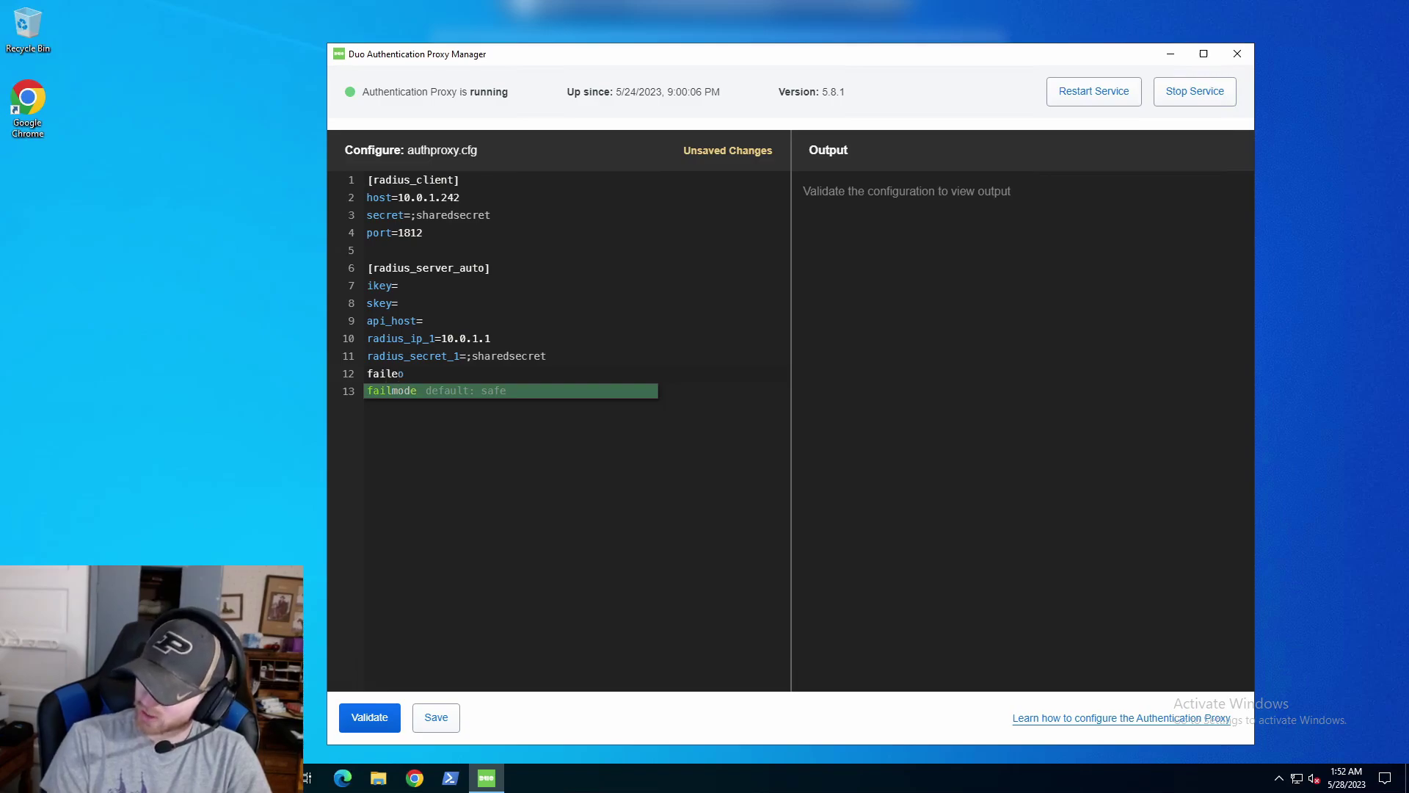
pyautogui.press('Return')
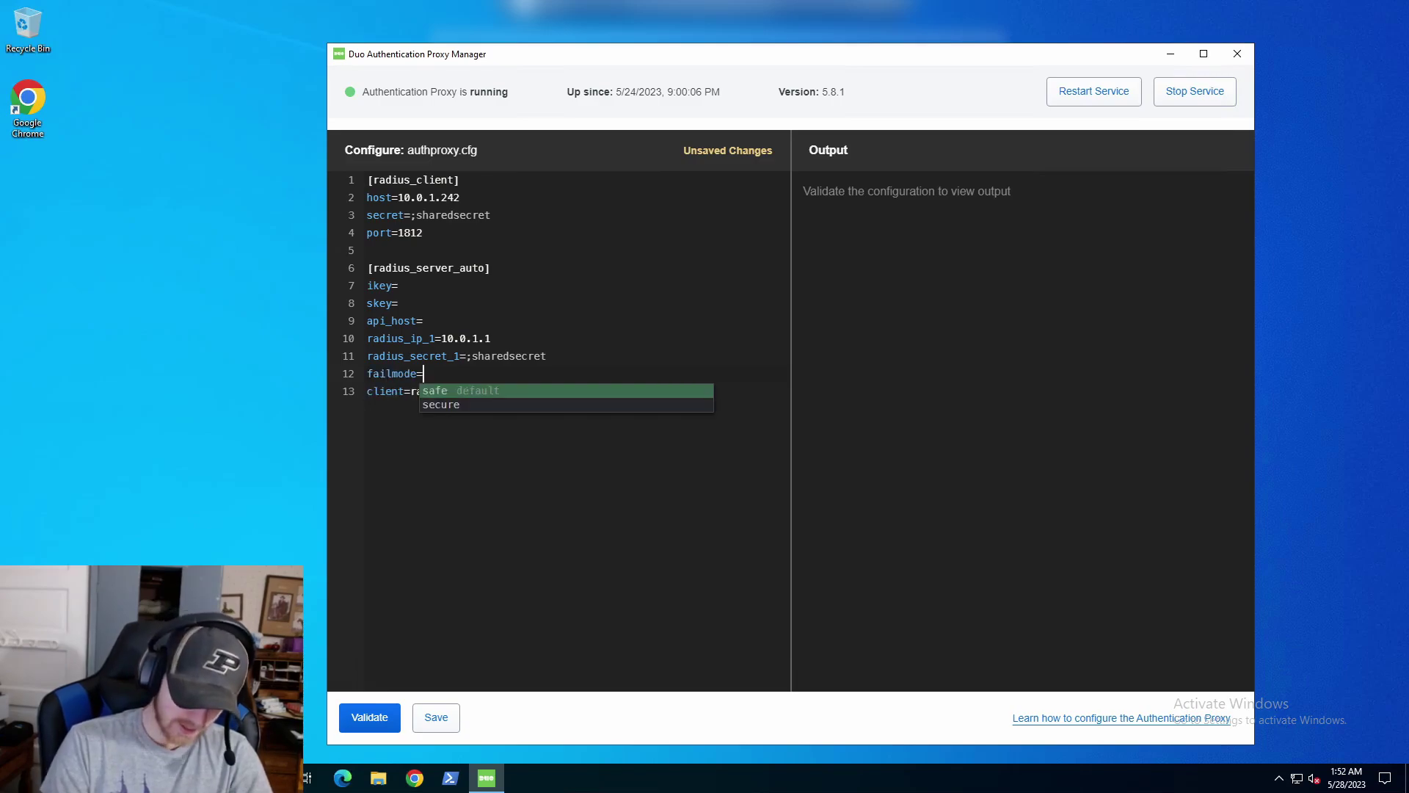
pyautogui.write('sa')
pyautogui.press('Return')
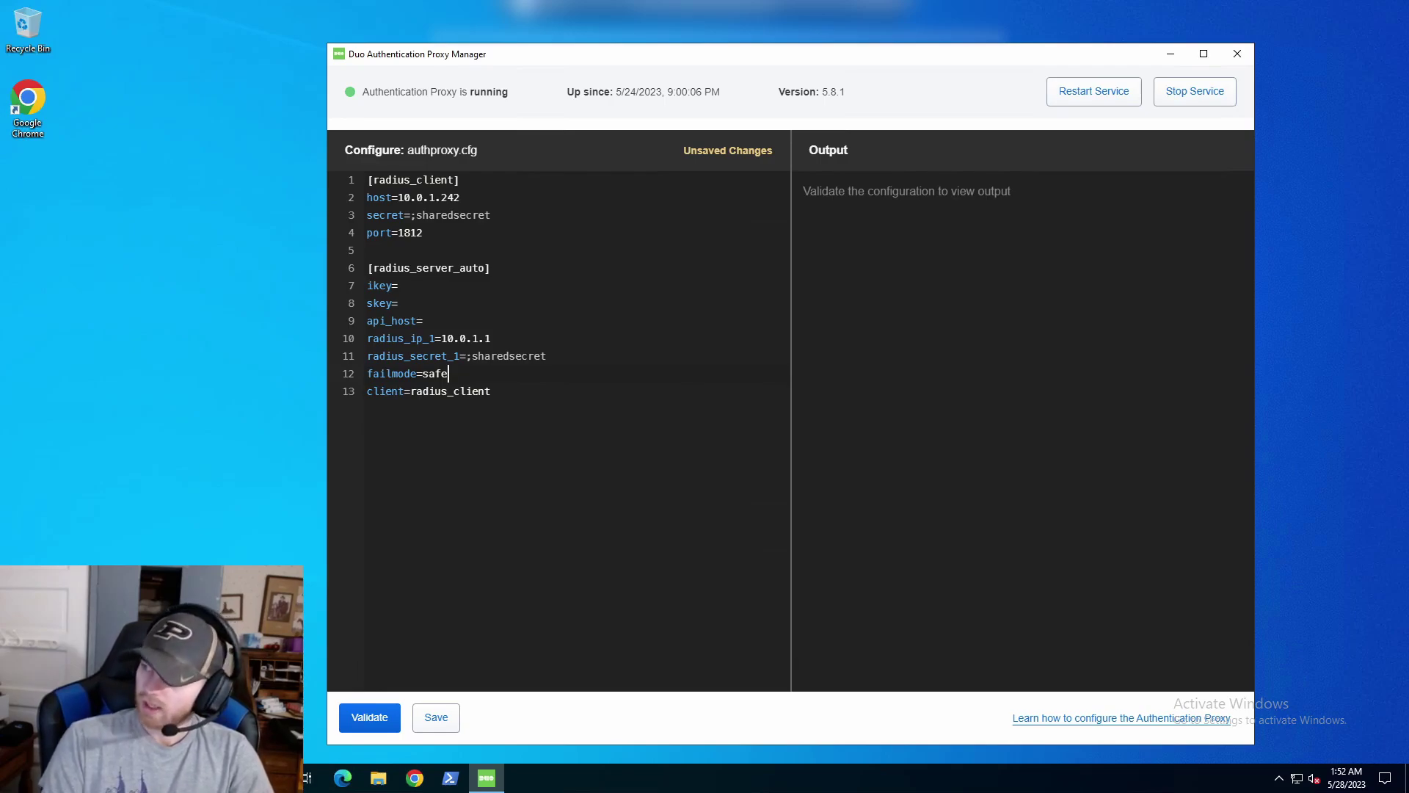
pyautogui.press('Down')
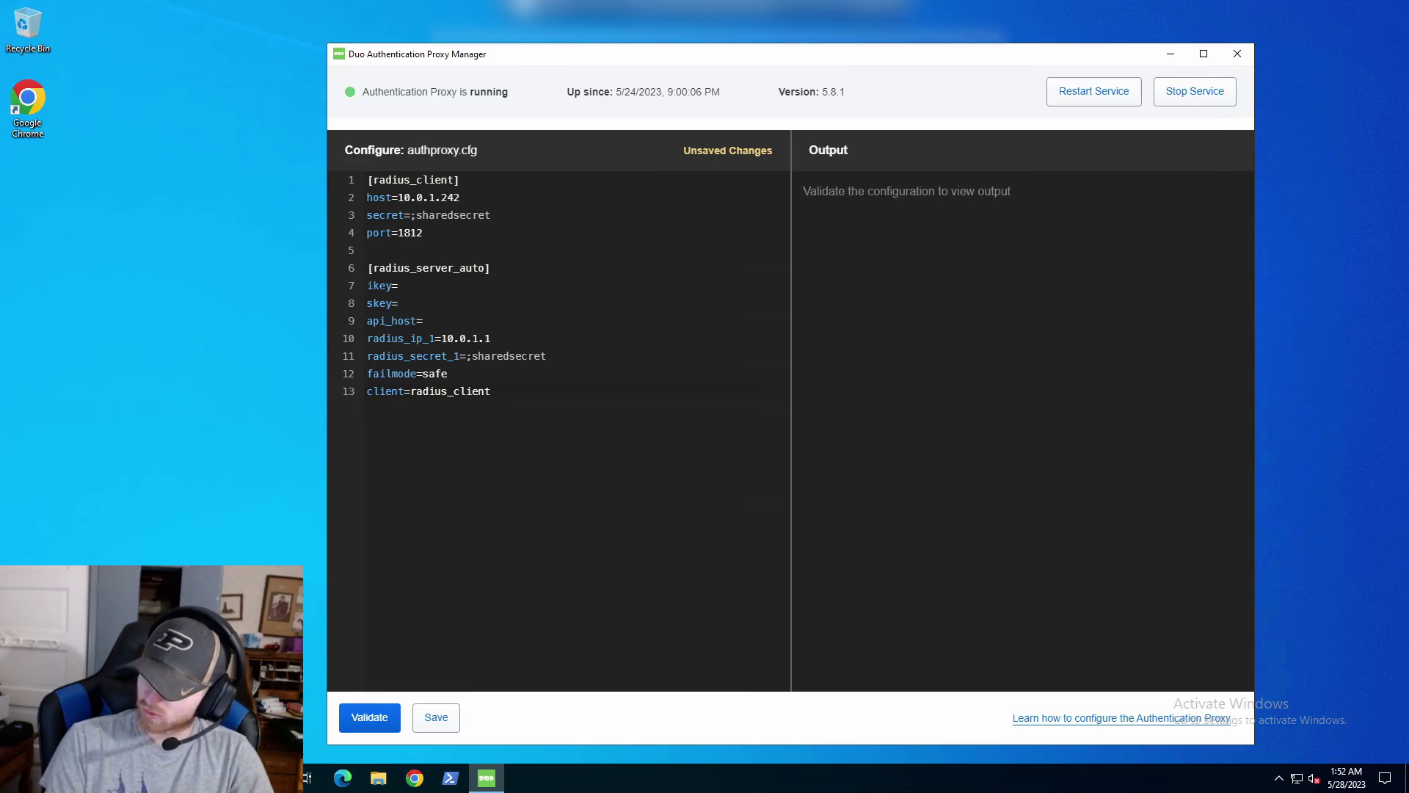
pyautogui.press('Return')
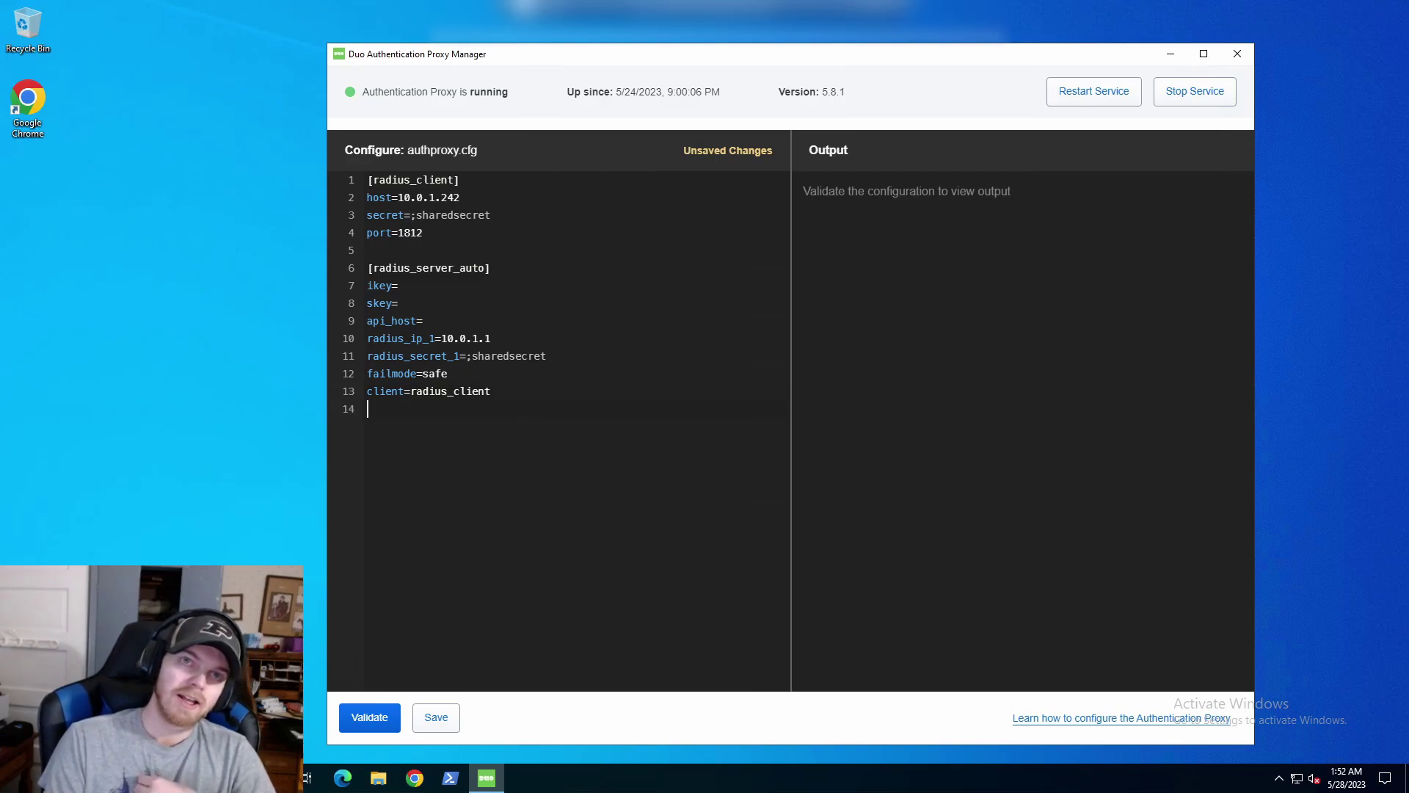
pyautogui.write('port')
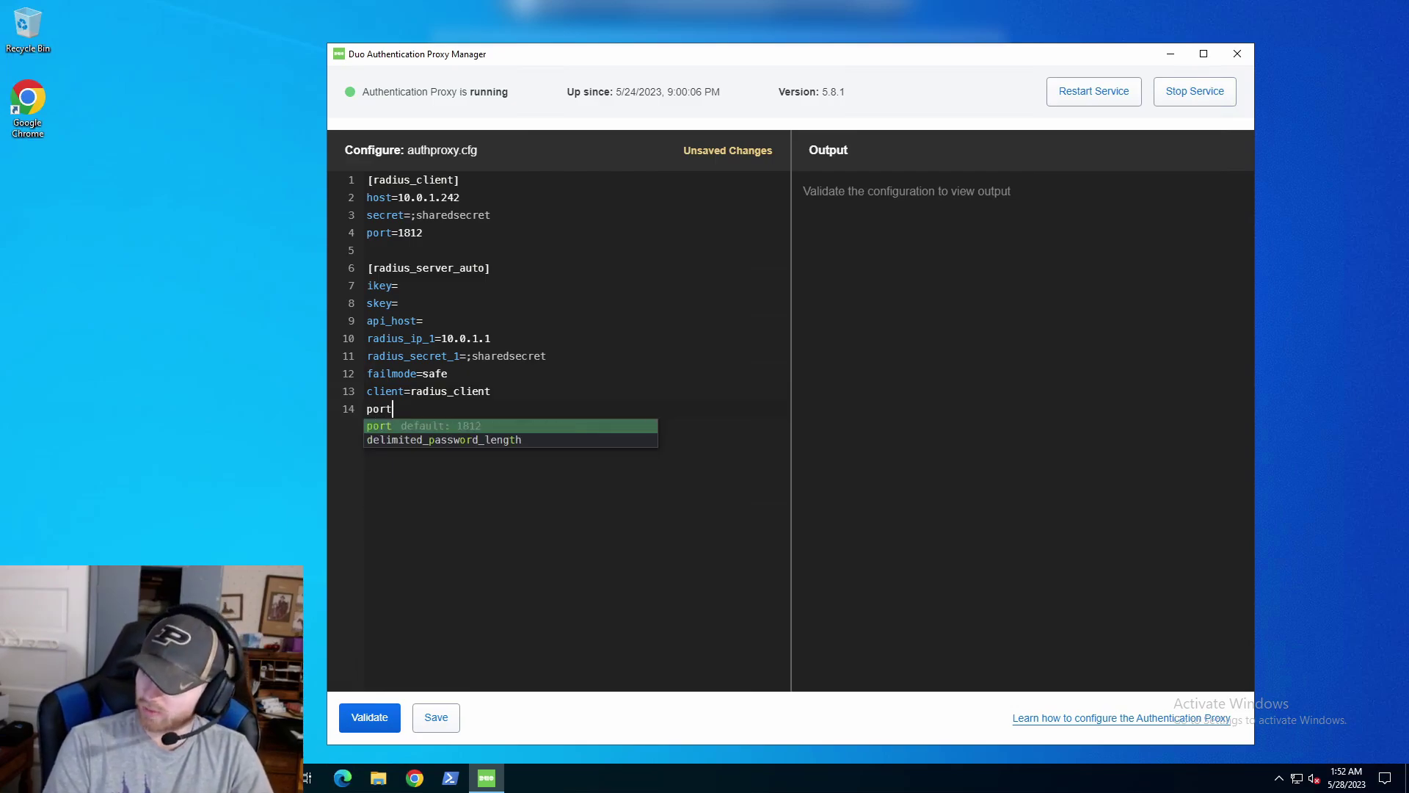
pyautogui.write('=')
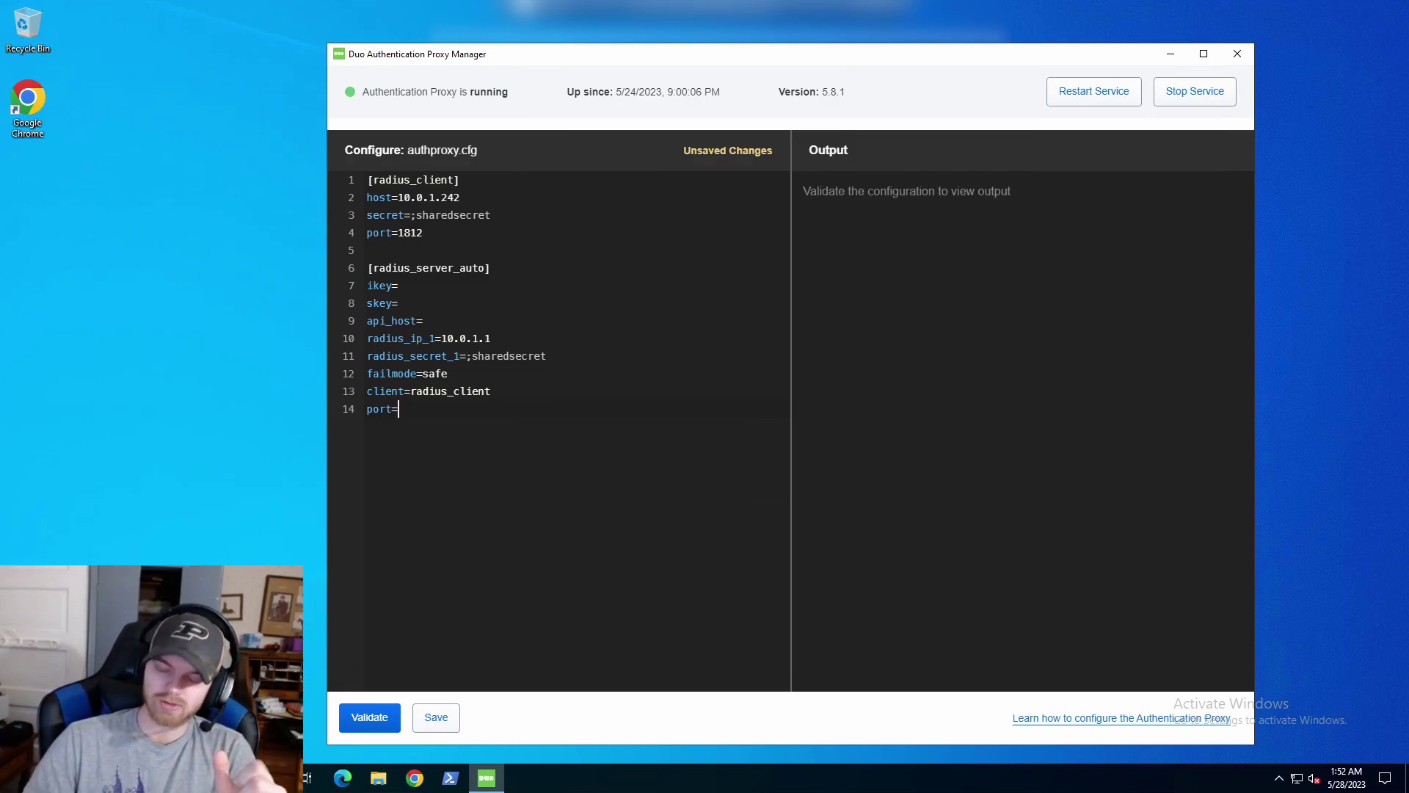
pyautogui.write('1')
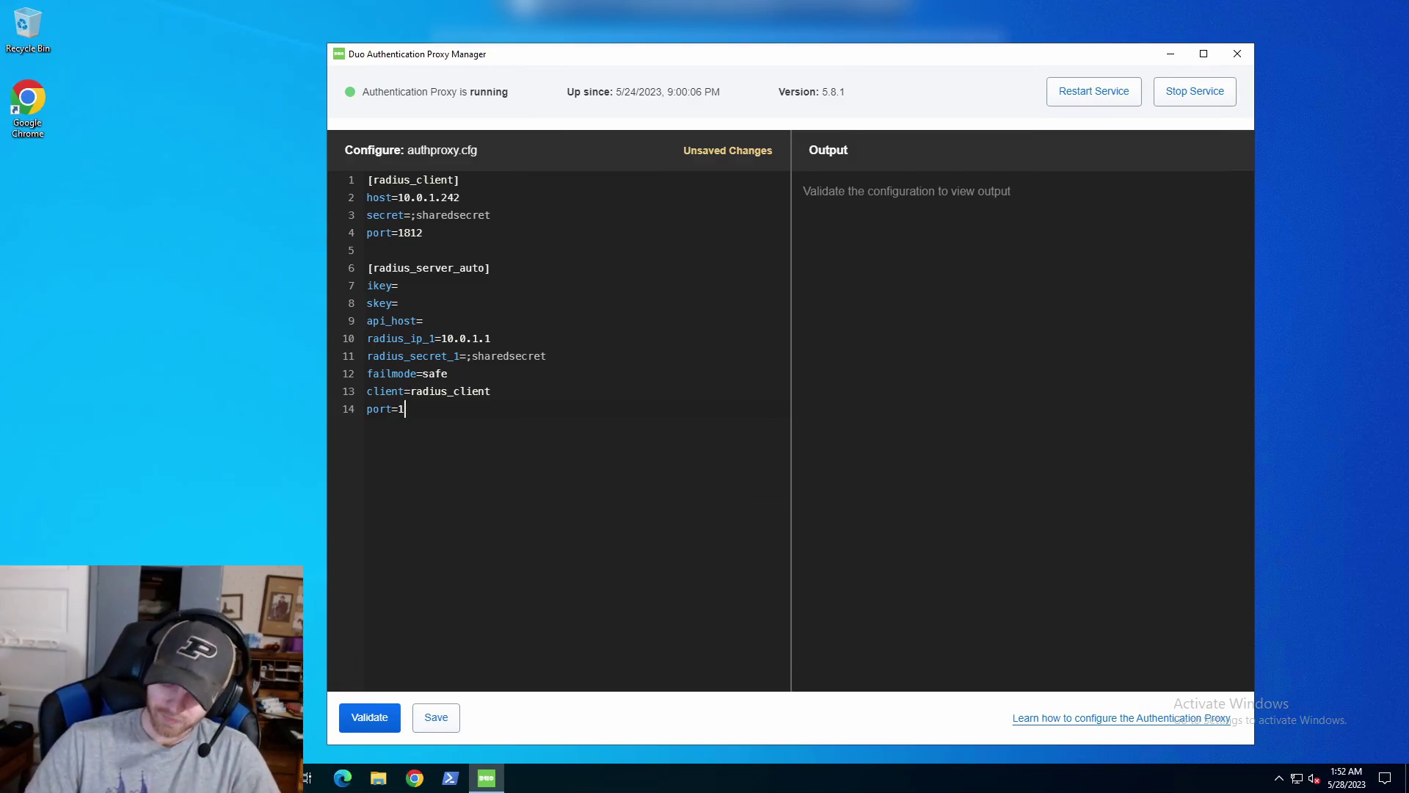
pyautogui.write('8120')
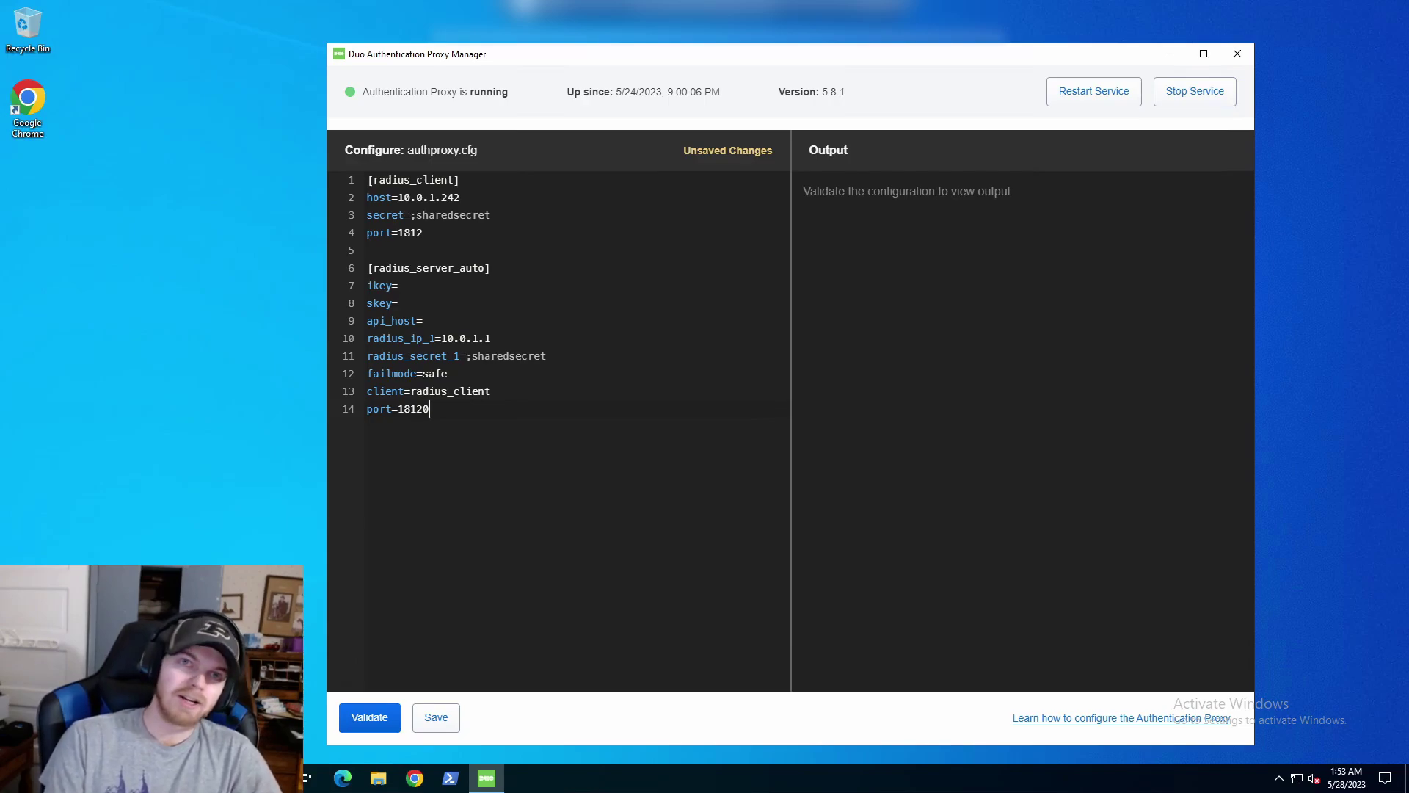
pyautogui.press('Return')
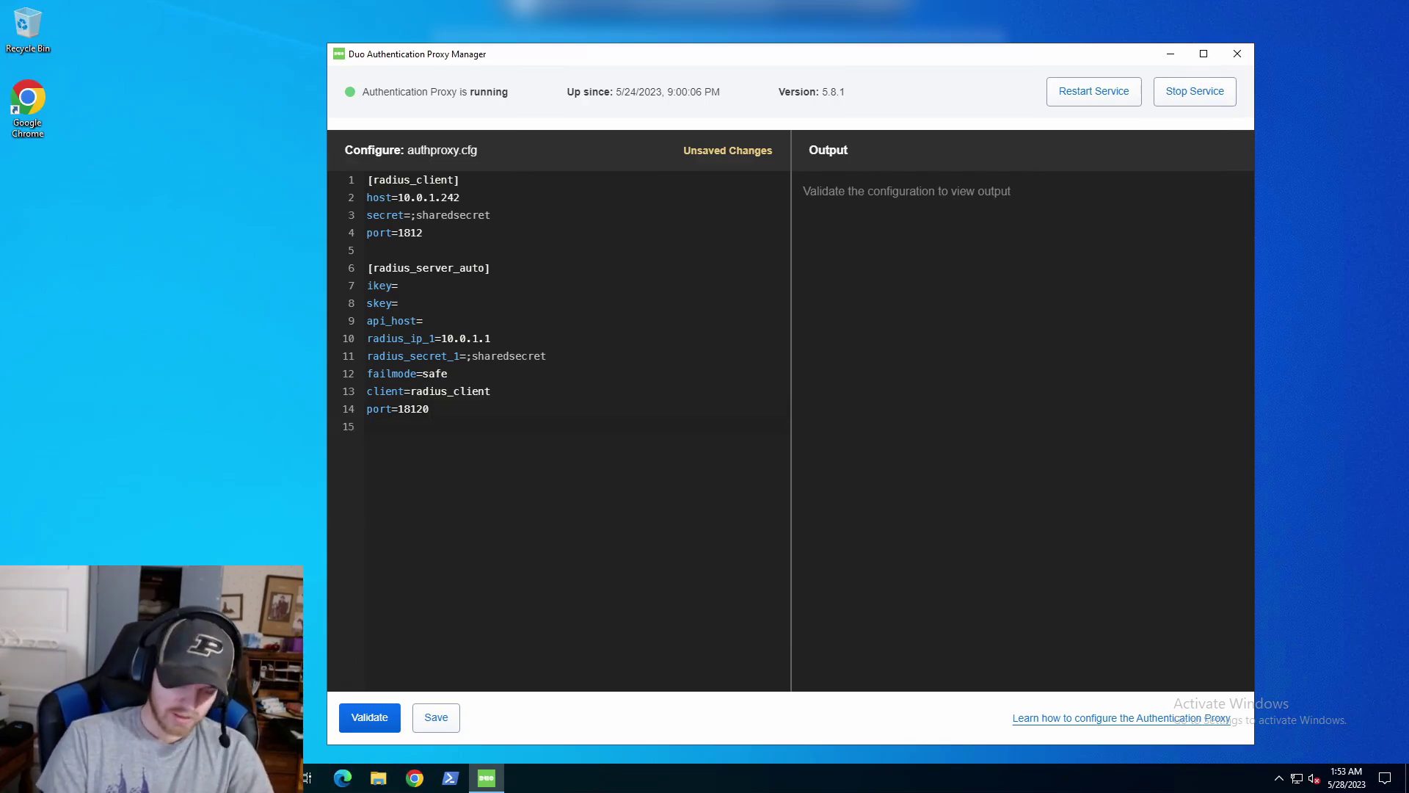
# Add allow_concat=false below port=18120 in the radius_server_auto section.
pyautogui.write('all')
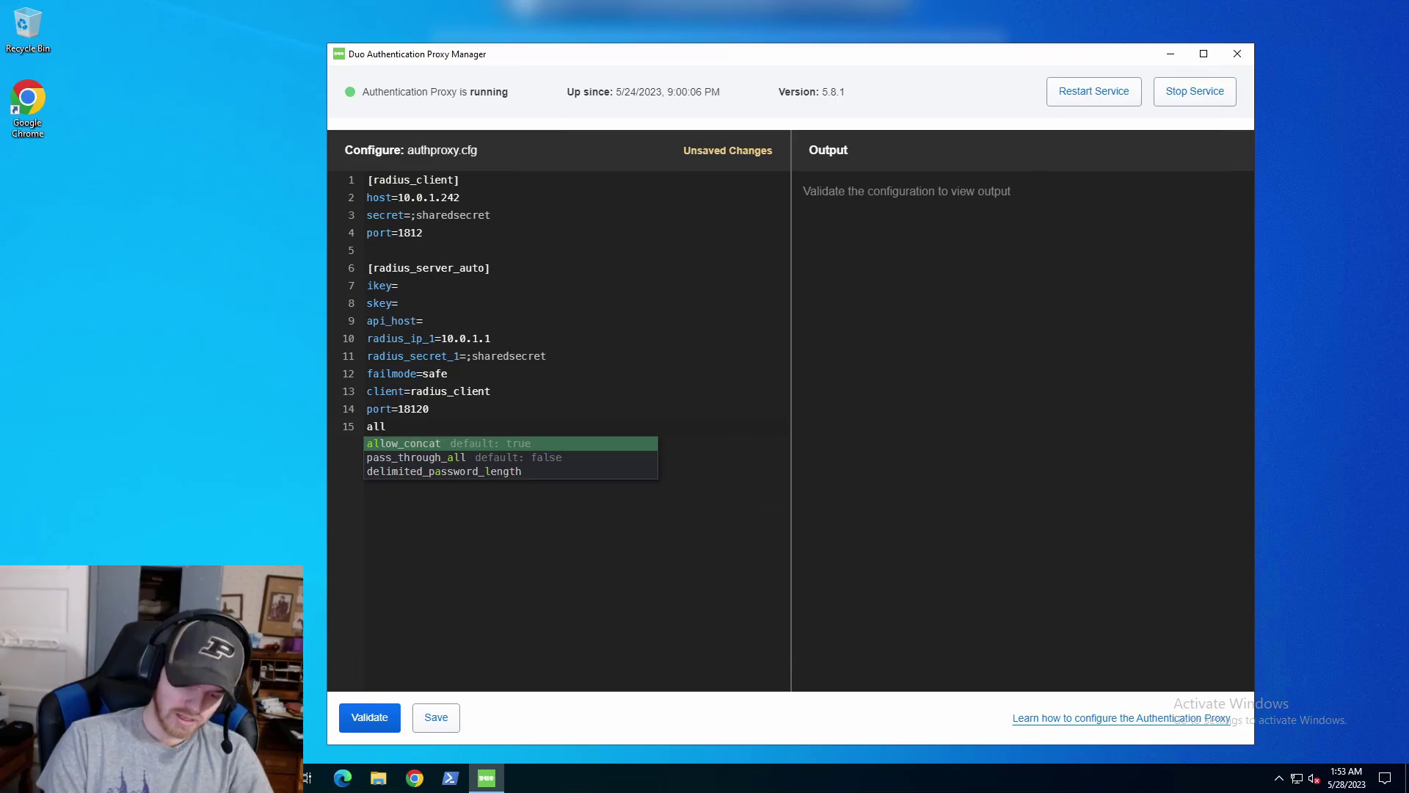
pyautogui.write('ow_concat')
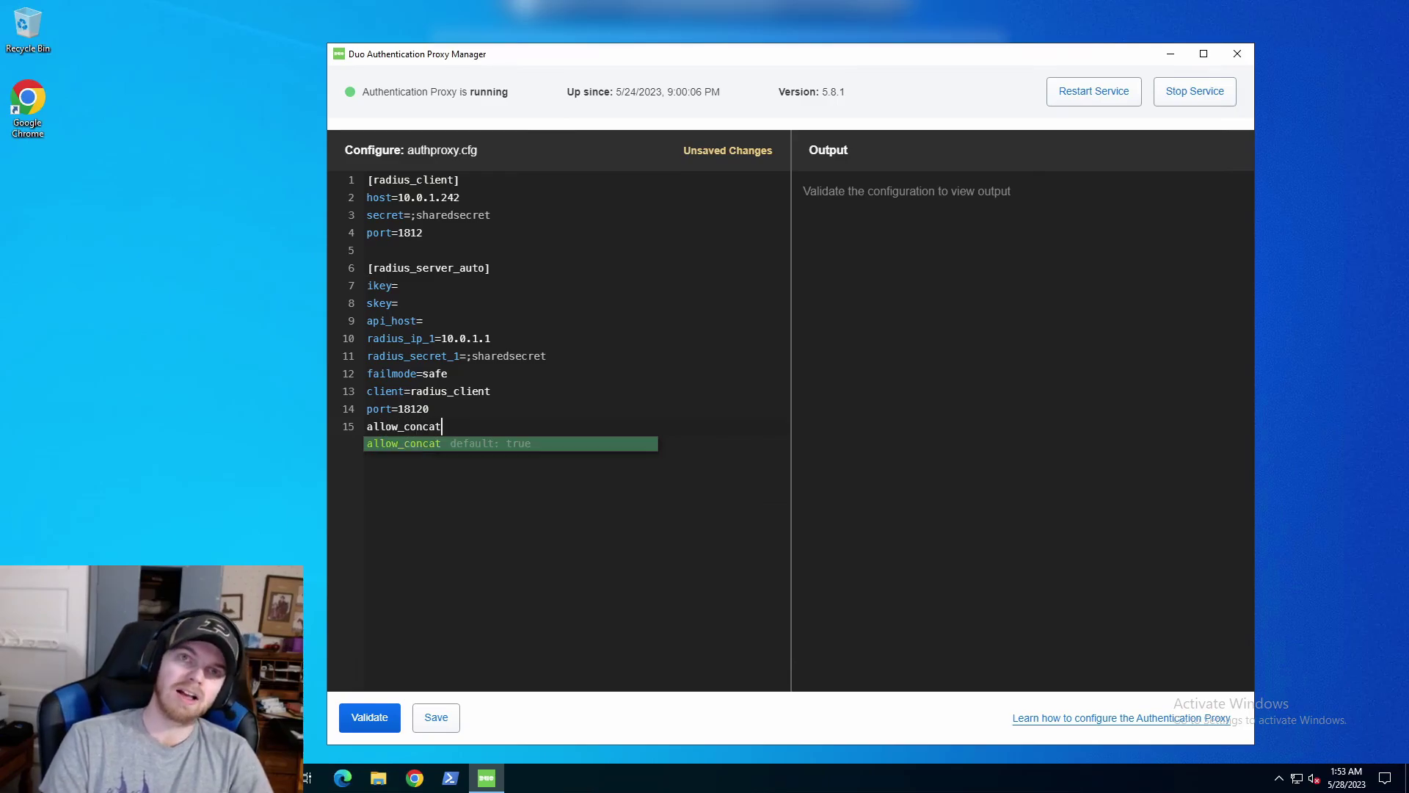
pyautogui.write('=f')
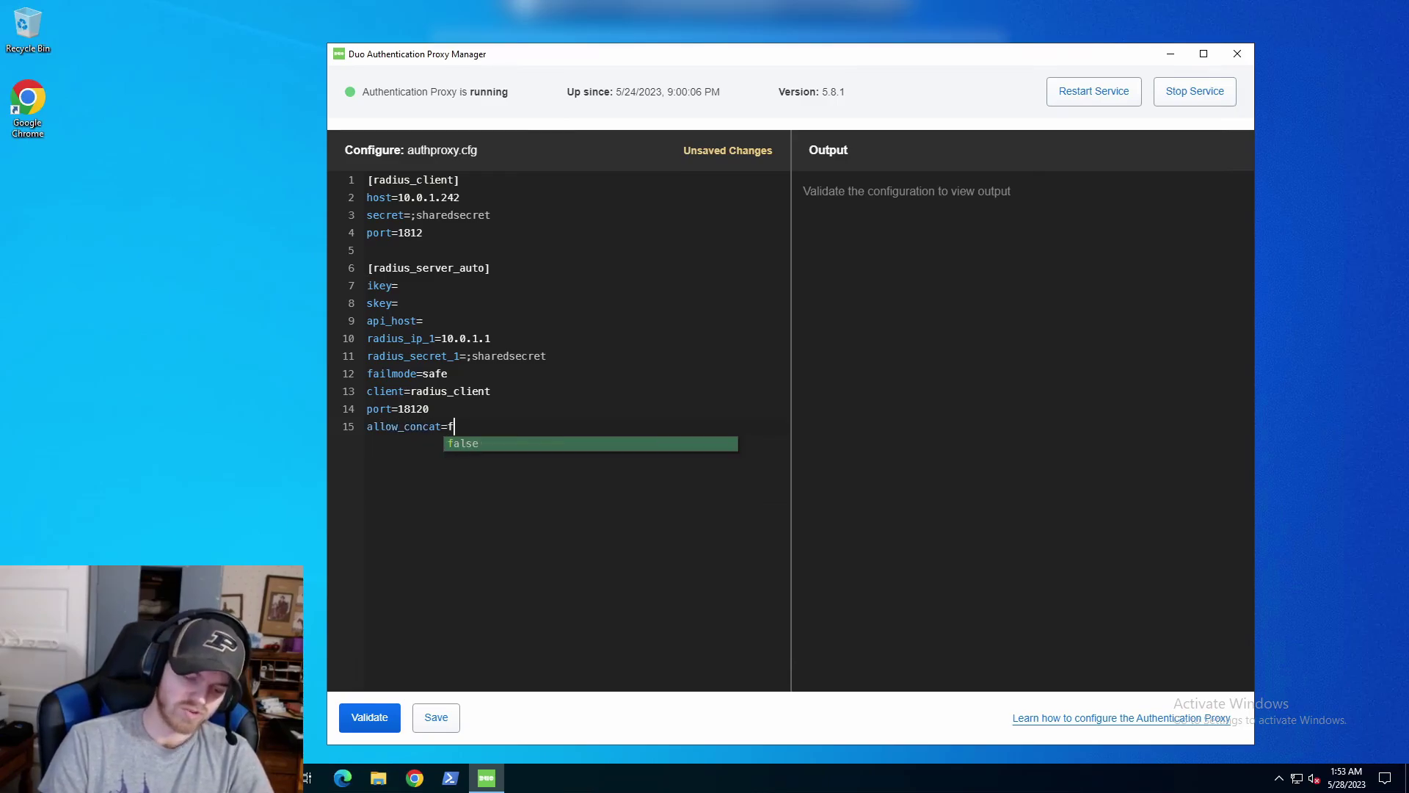
pyautogui.write('alse')
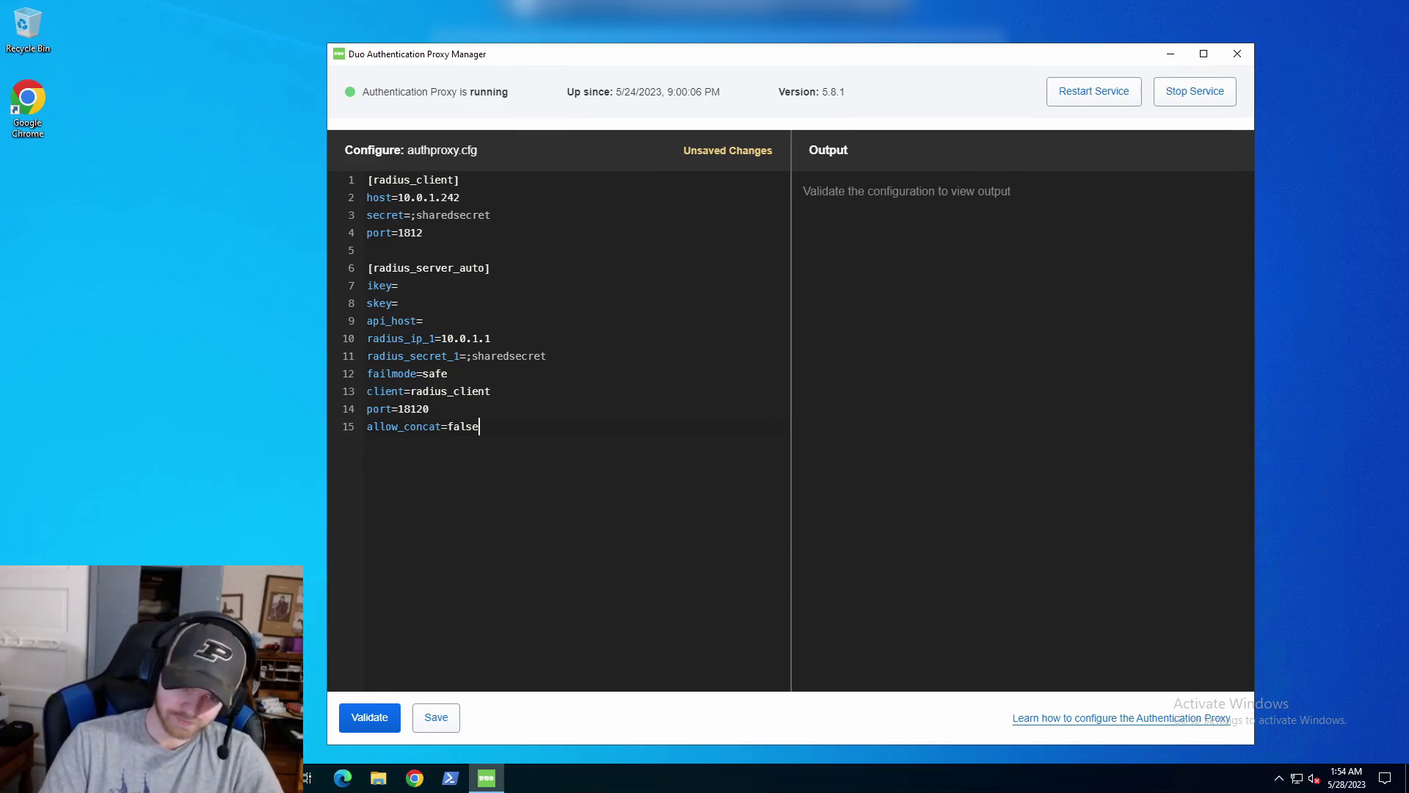
pyautogui.press('Return')
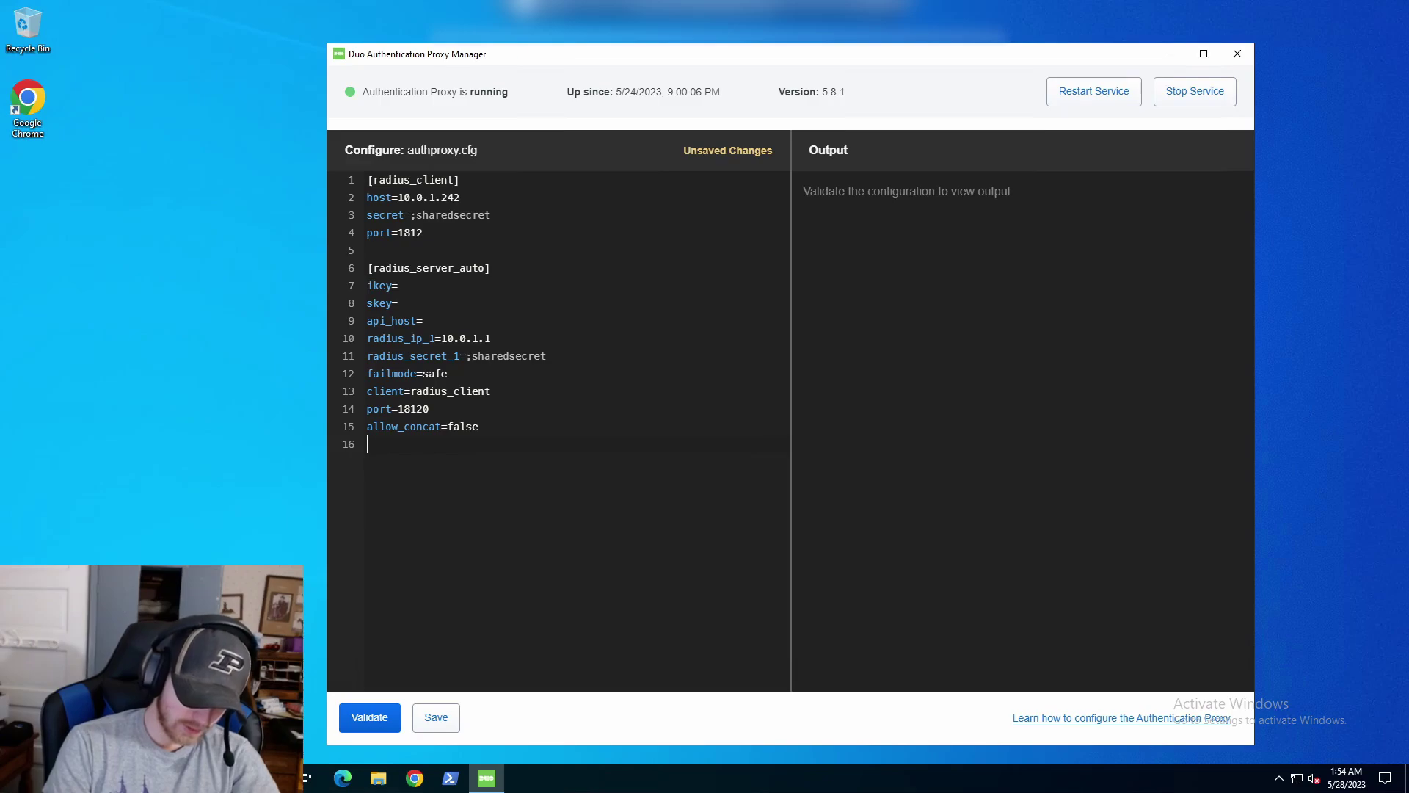
# Add debug=true and pass_through_all=true after allow_concat=false.
pyautogui.write('debug=')
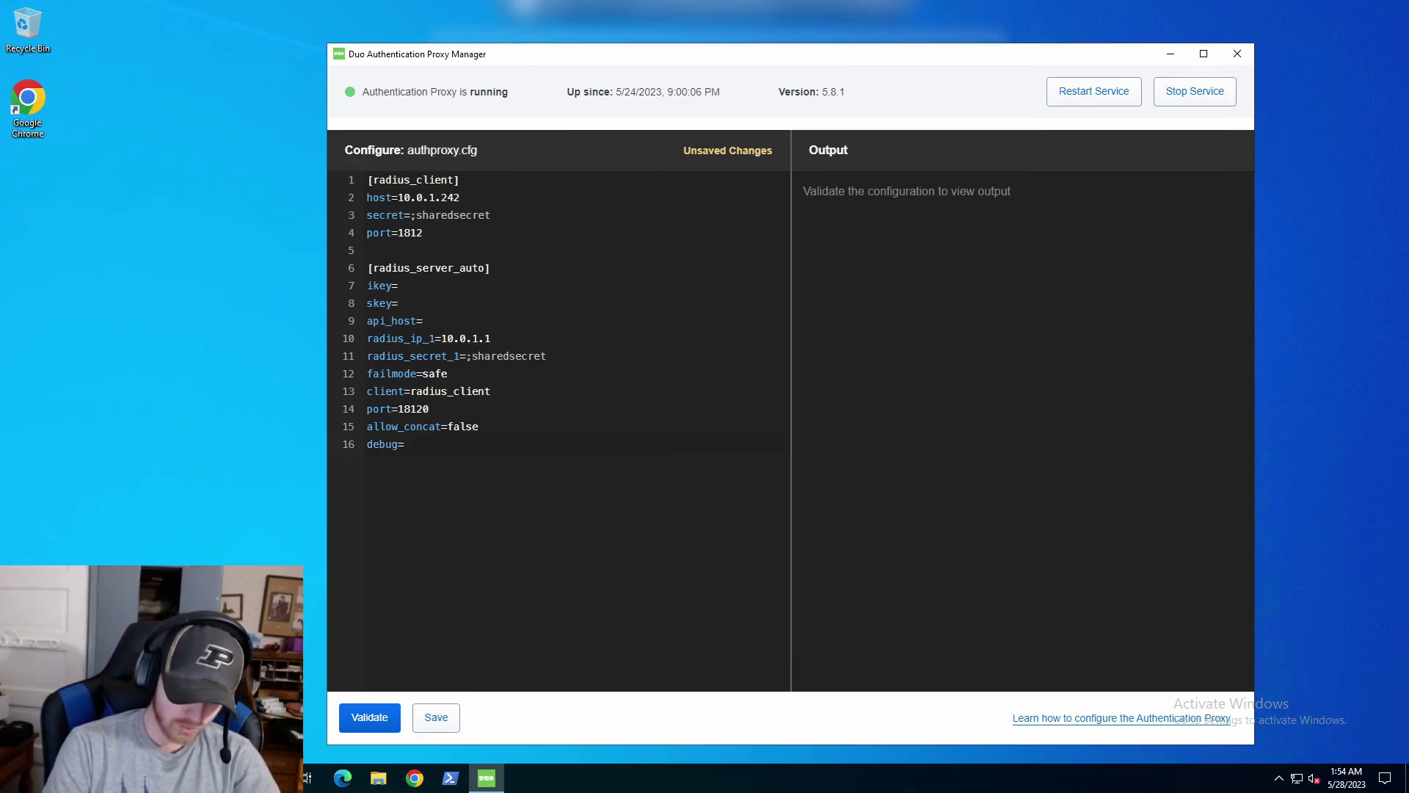
pyautogui.write('true')
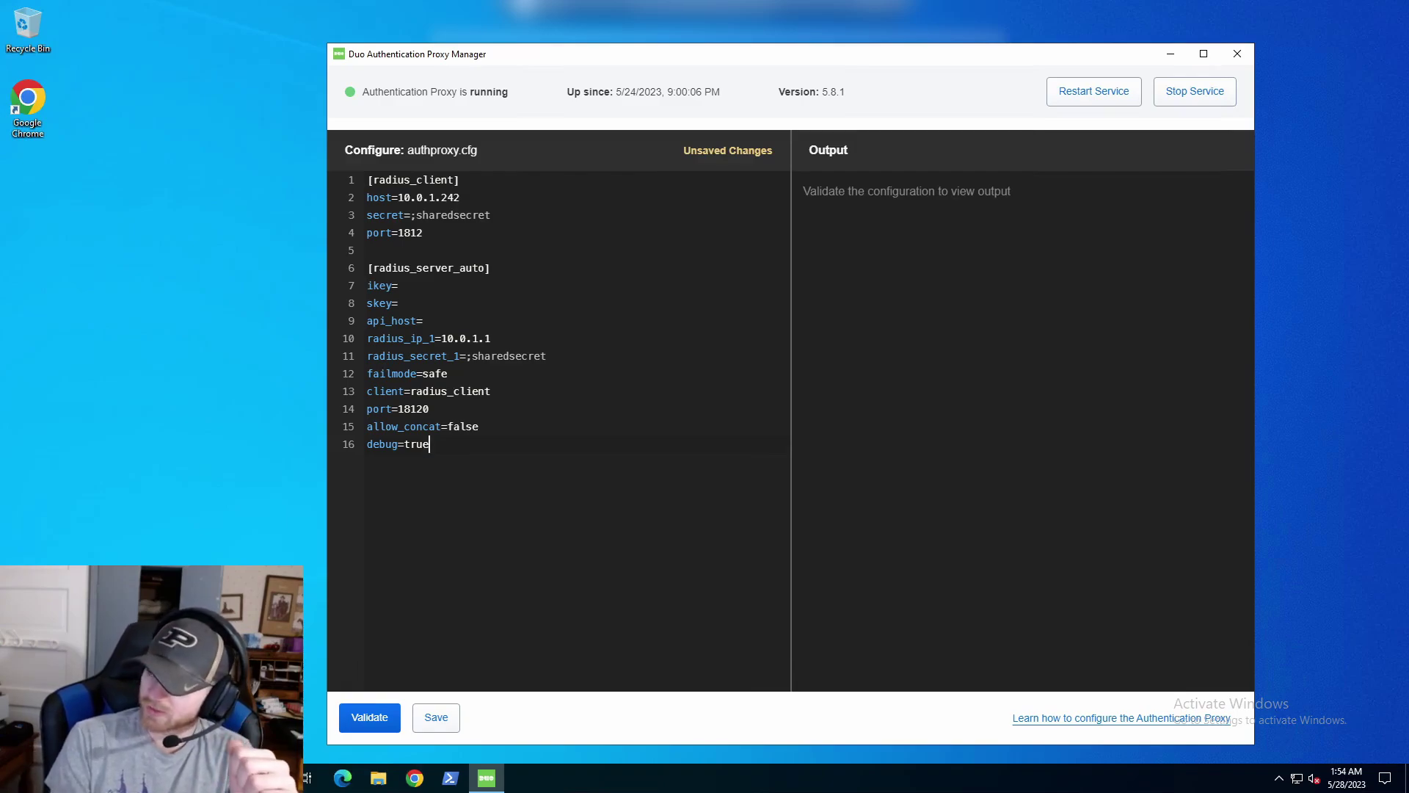
pyautogui.press('Return')
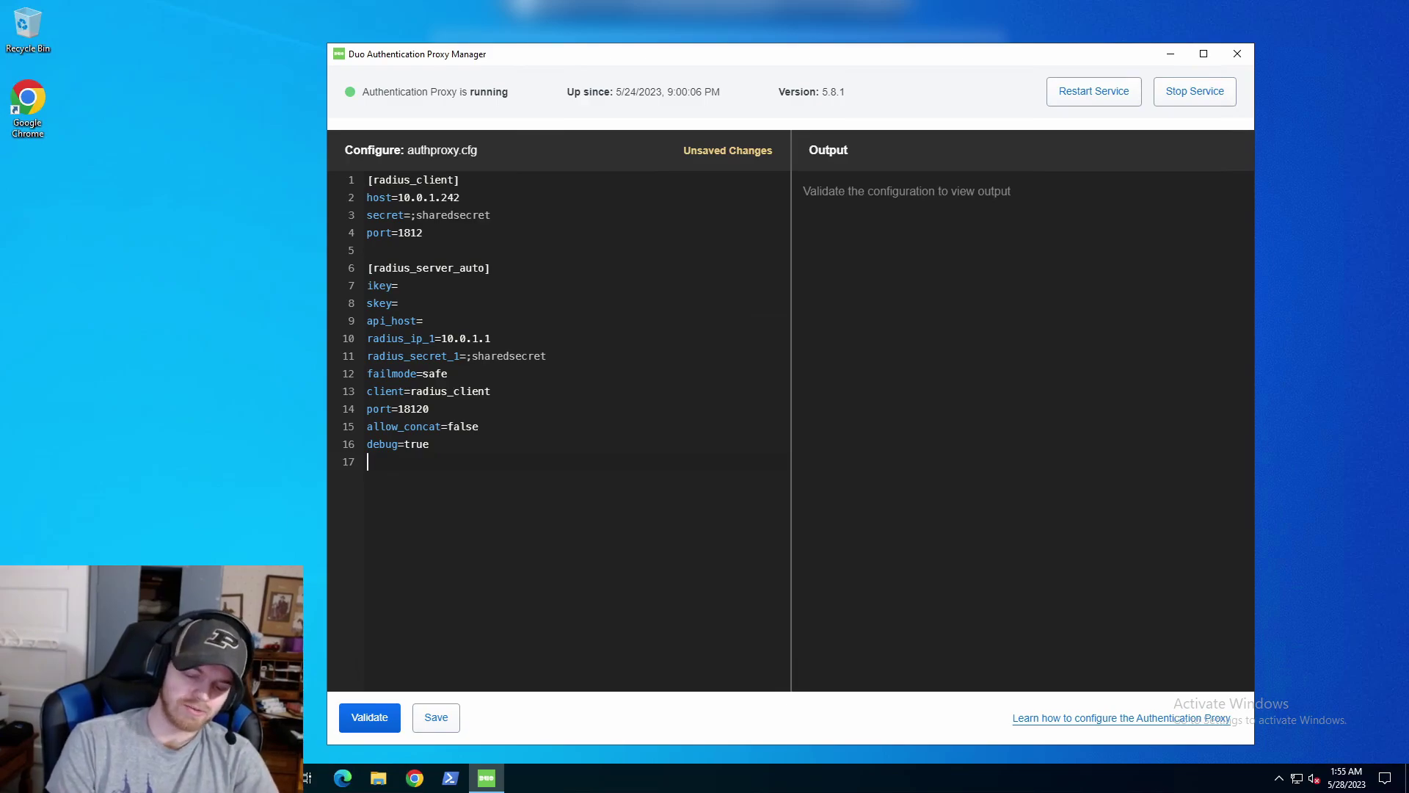
pyautogui.write('pass')
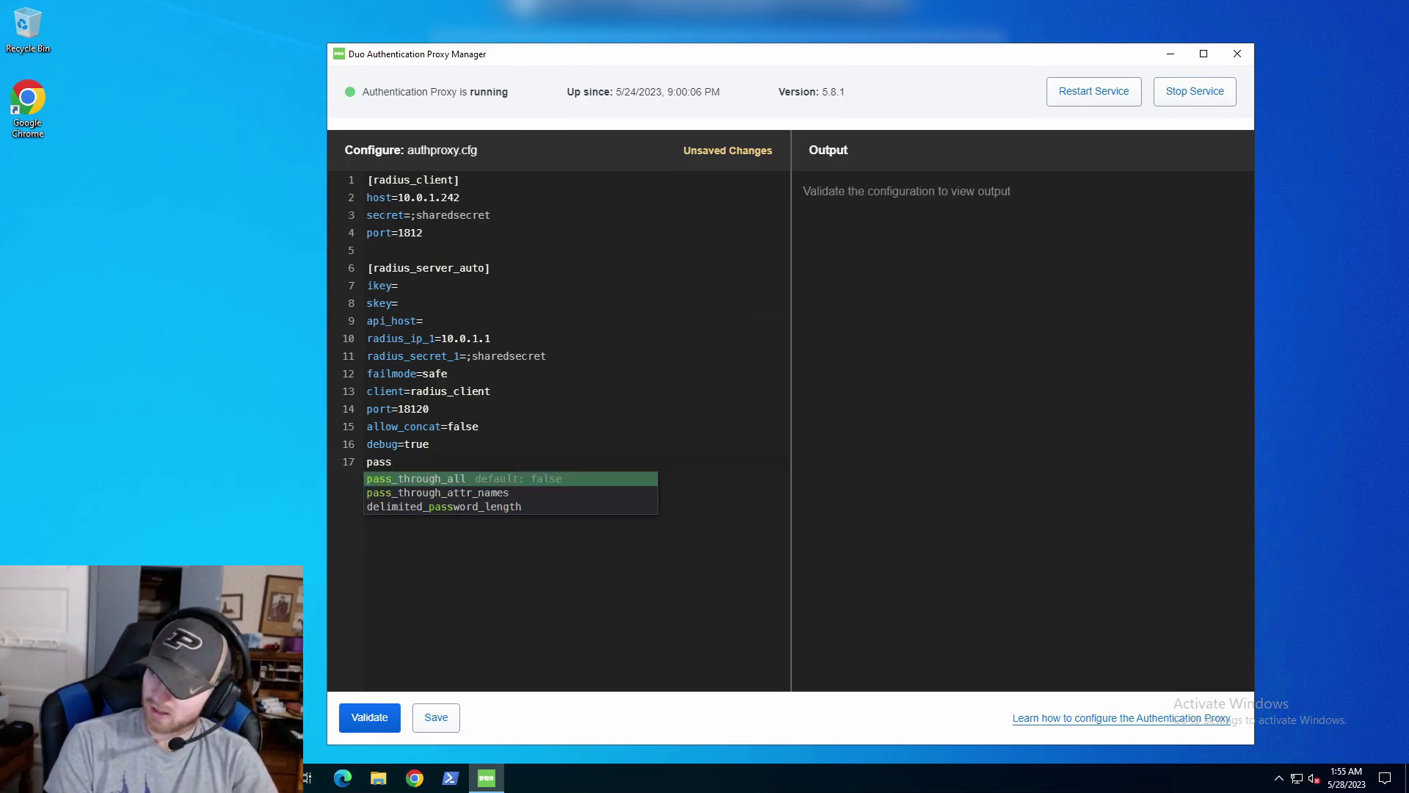
pyautogui.press('Return')
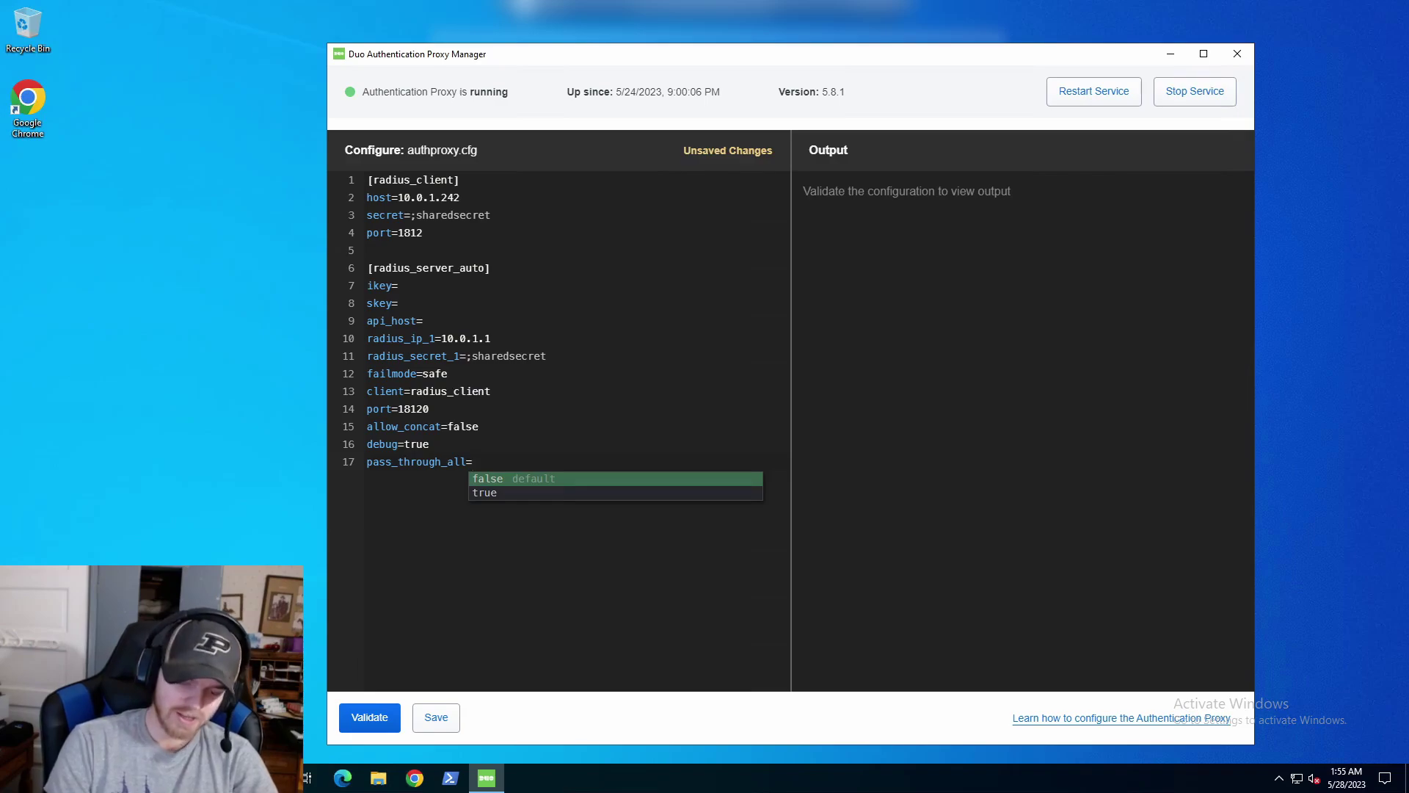
pyautogui.write('t')
pyautogui.press('Return')
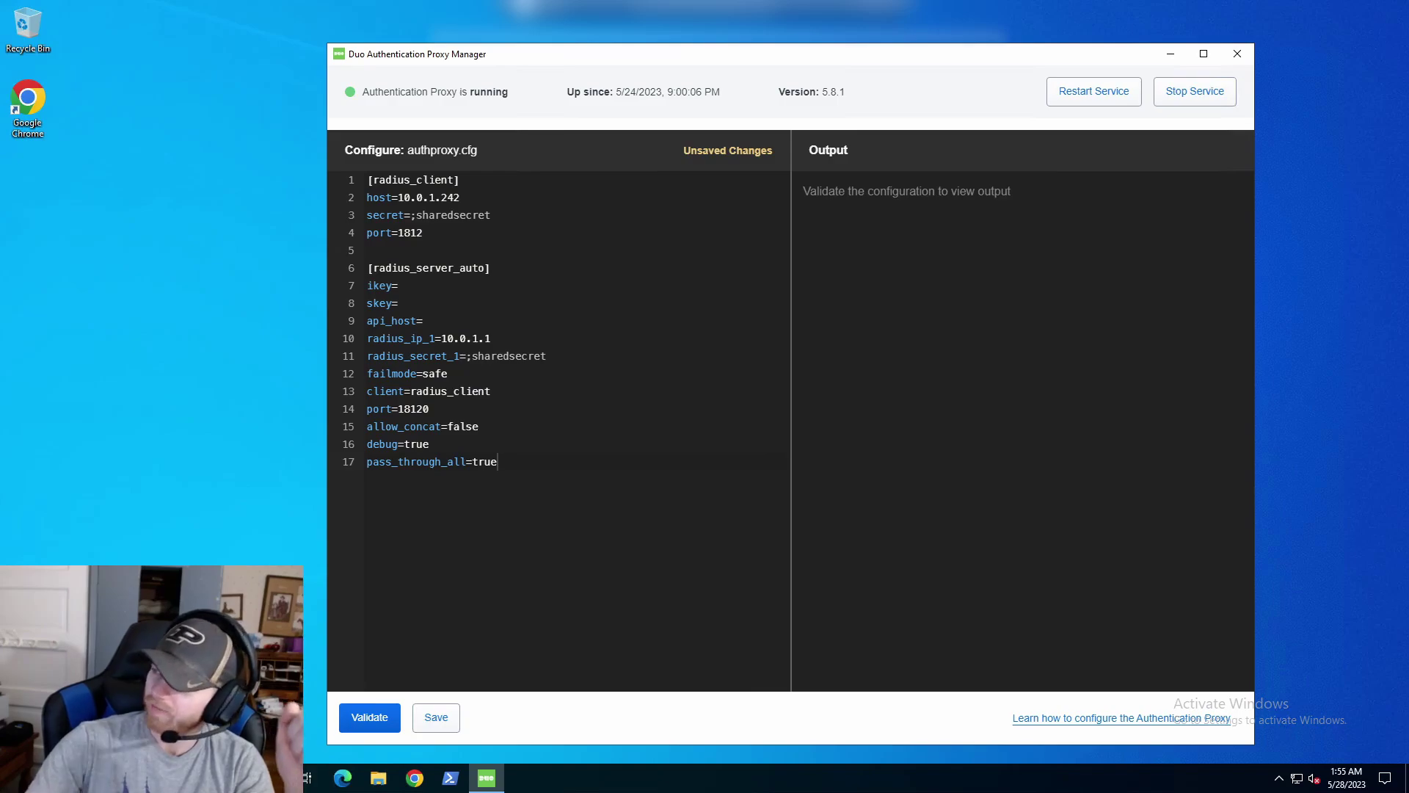
# Delete all authproxy.cfg text, stop the proxy service and close the Proxy Manager.
pyautogui.hotkey('shift', 'Up')
pyautogui.hotkey('shift', 'Up')
pyautogui.hotkey('shift', 'Up')
pyautogui.hotkey('shift', 'Up')
pyautogui.hotkey('shift', 'Up')
pyautogui.hotkey('shift', 'Up')
pyautogui.hotkey('shift', 'Up')
pyautogui.hotkey('shift', 'Up')
pyautogui.hotkey('shift', 'Up')
pyautogui.hotkey('shift', 'Up')
pyautogui.hotkey('shift', 'Up')
pyautogui.hotkey('shift', 'Up')
pyautogui.hotkey('shift', 'Up')
pyautogui.hotkey('shift', 'Up')
pyautogui.hotkey('shift', 'Up')
pyautogui.hotkey('shift', 'Up')
pyautogui.hotkey('shift', 'Up')
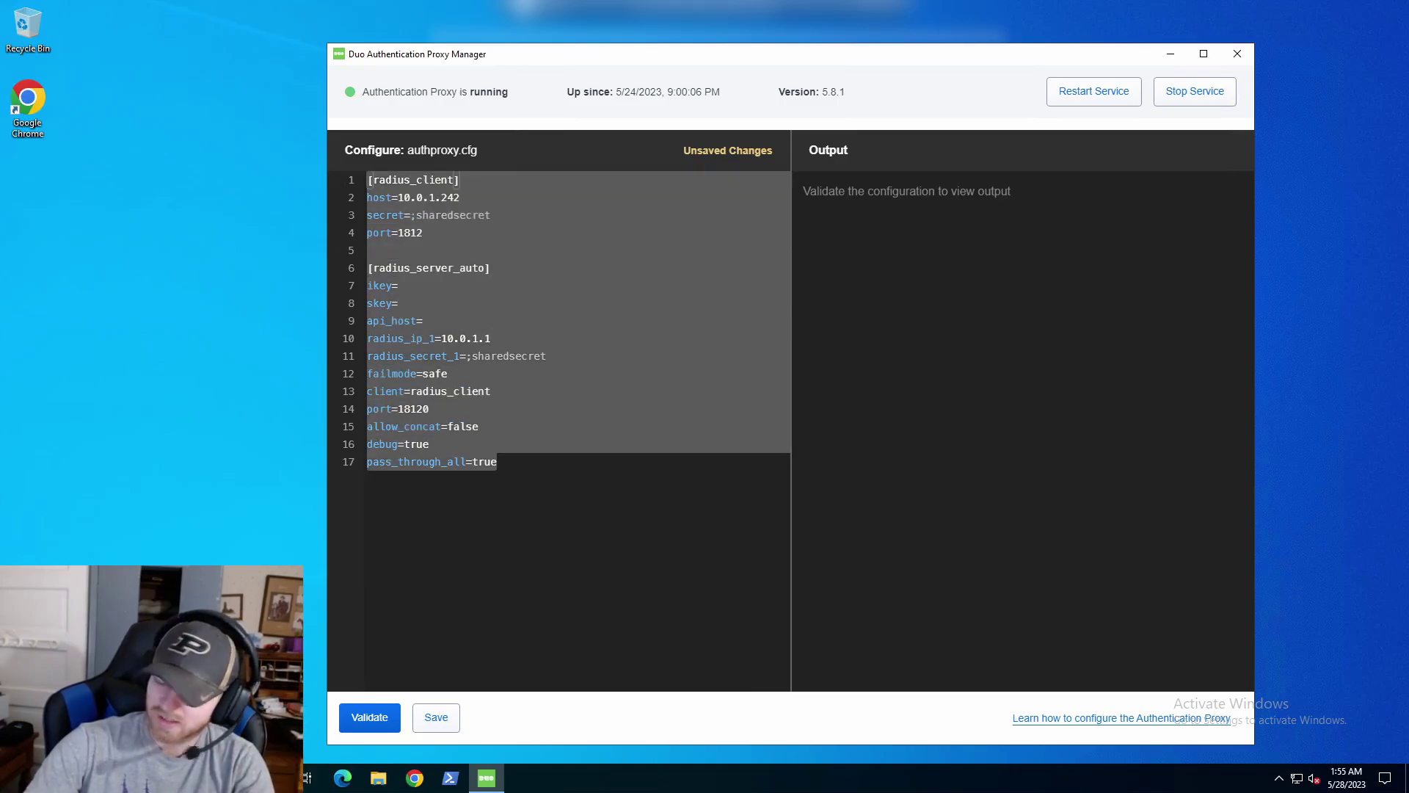
pyautogui.press('BackSpace')
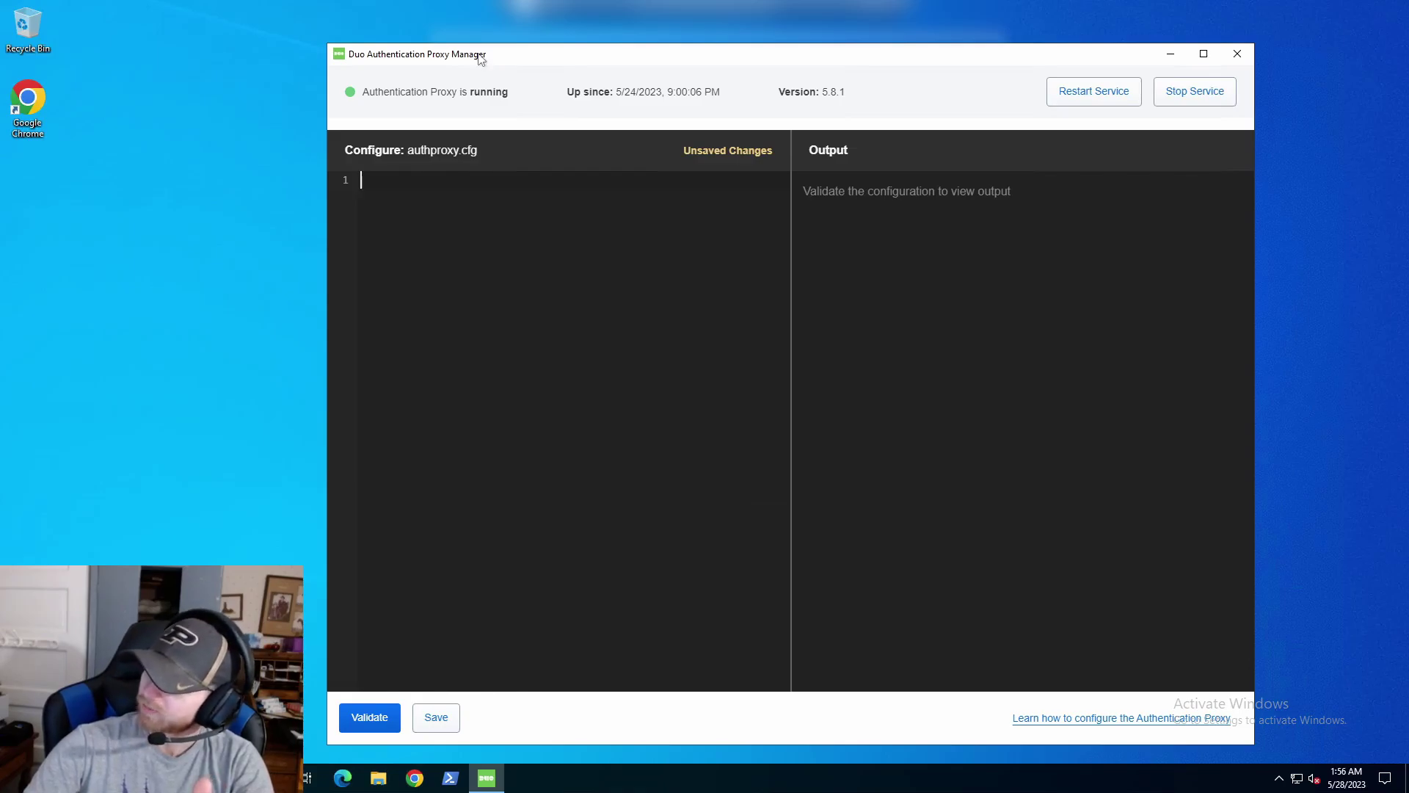
pyautogui.moveTo(480, 54); pyautogui.dragTo(467, 45)
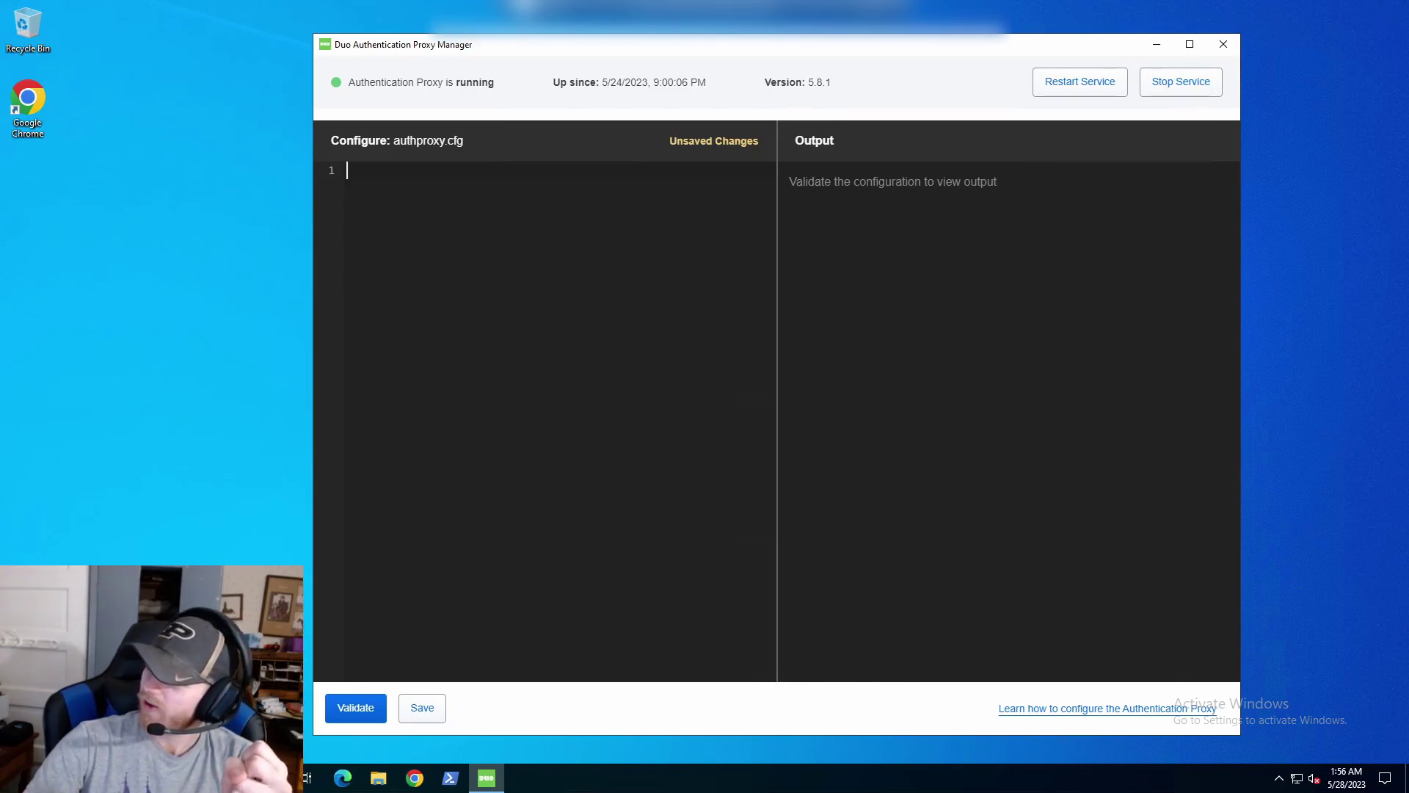
pyautogui.click(1180, 82)
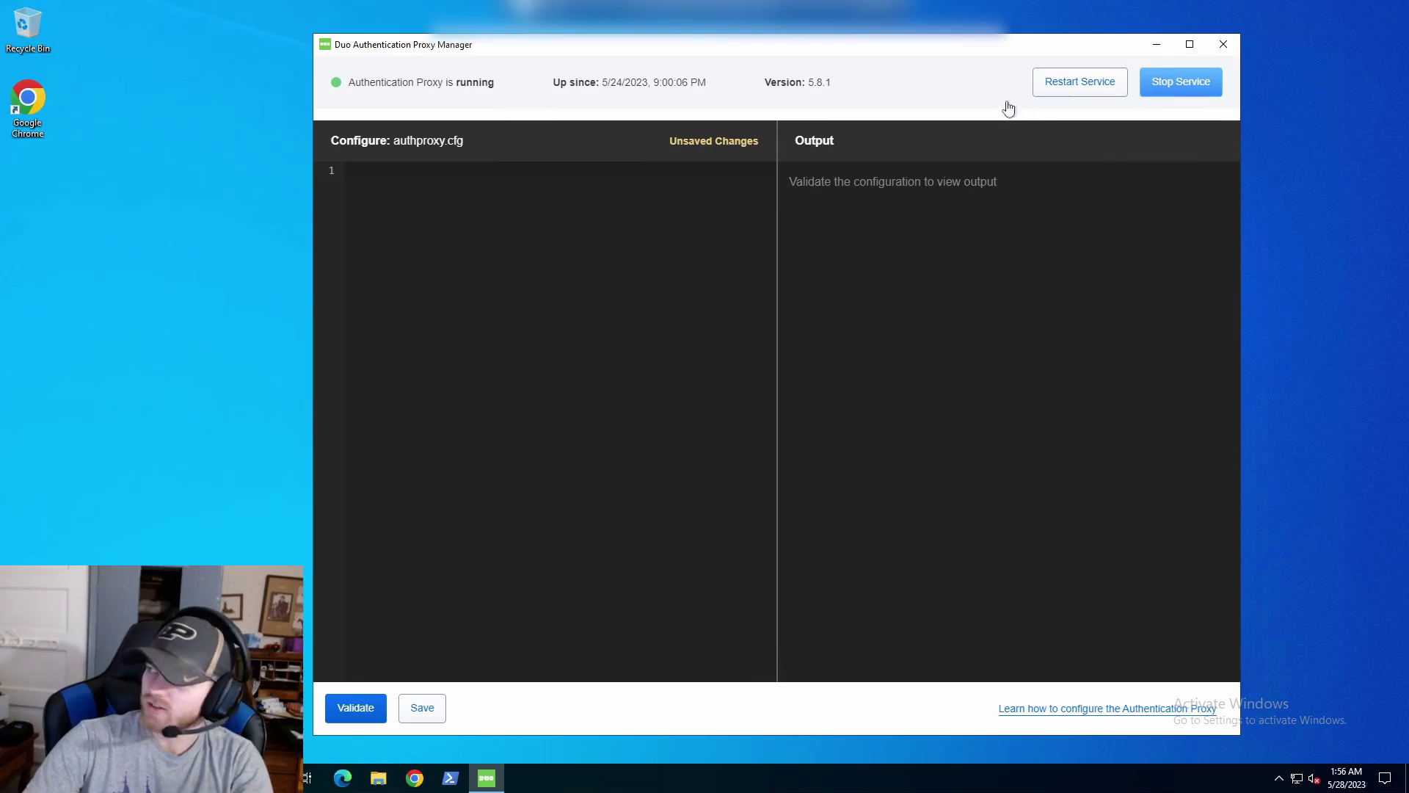
pyautogui.click(1224, 45)
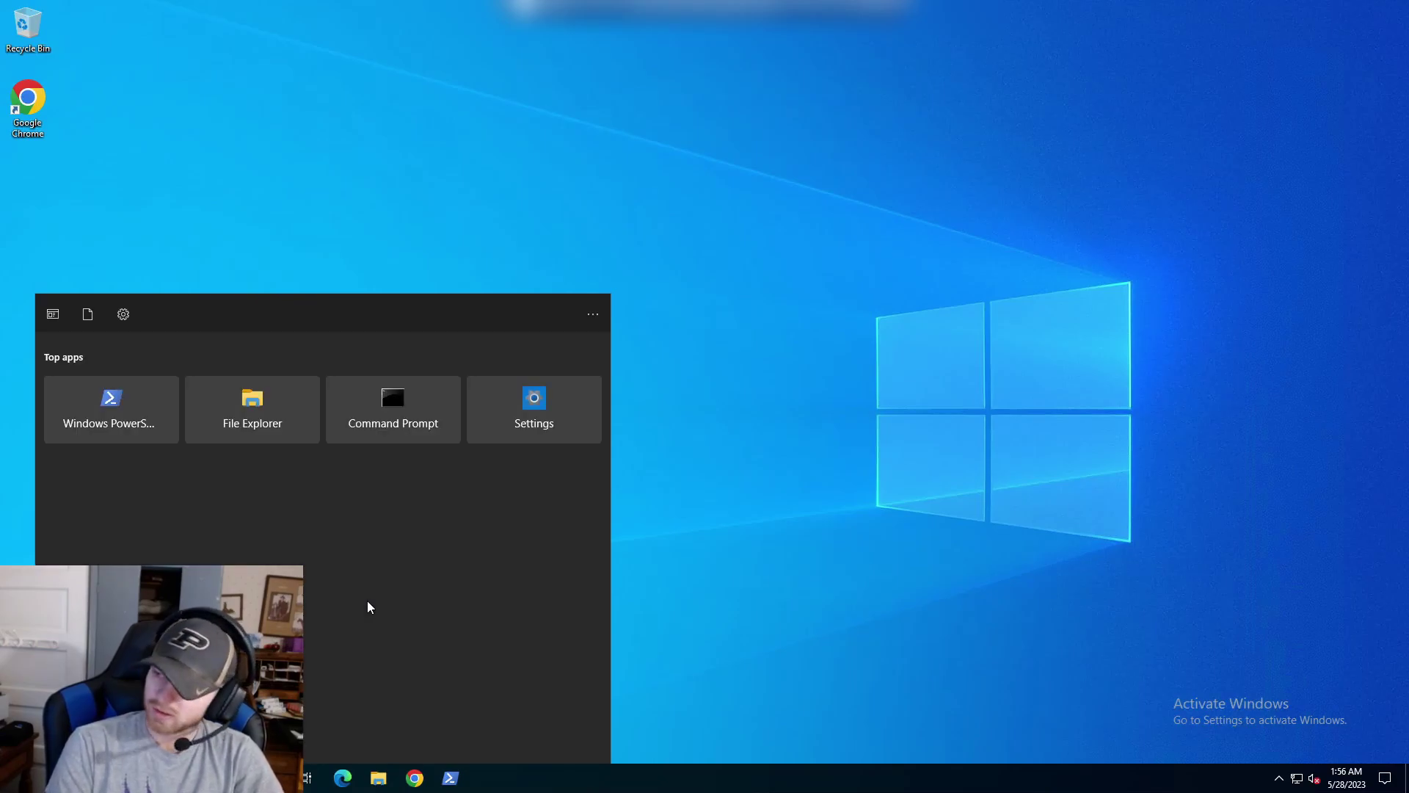
pyautogui.write('services')
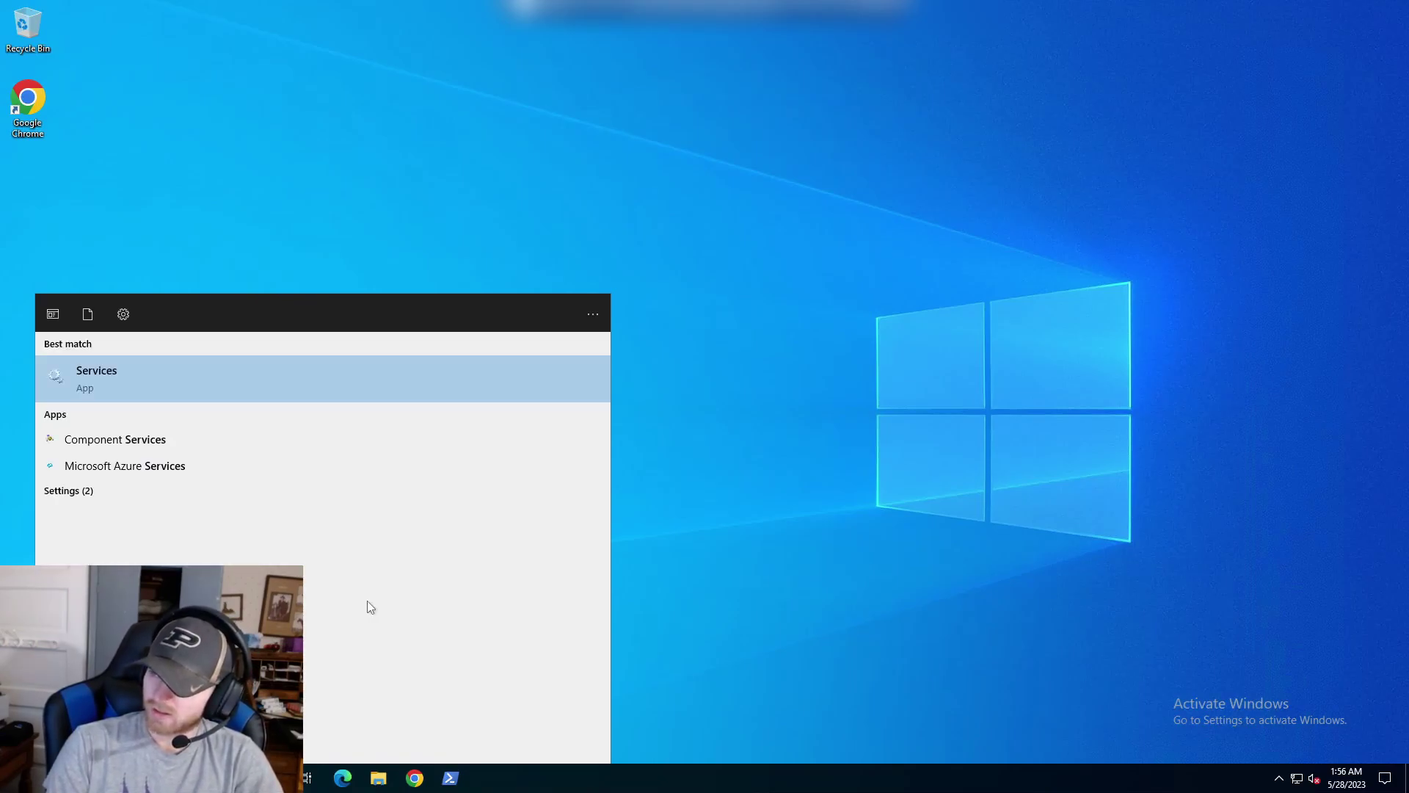
pyautogui.press('Return')
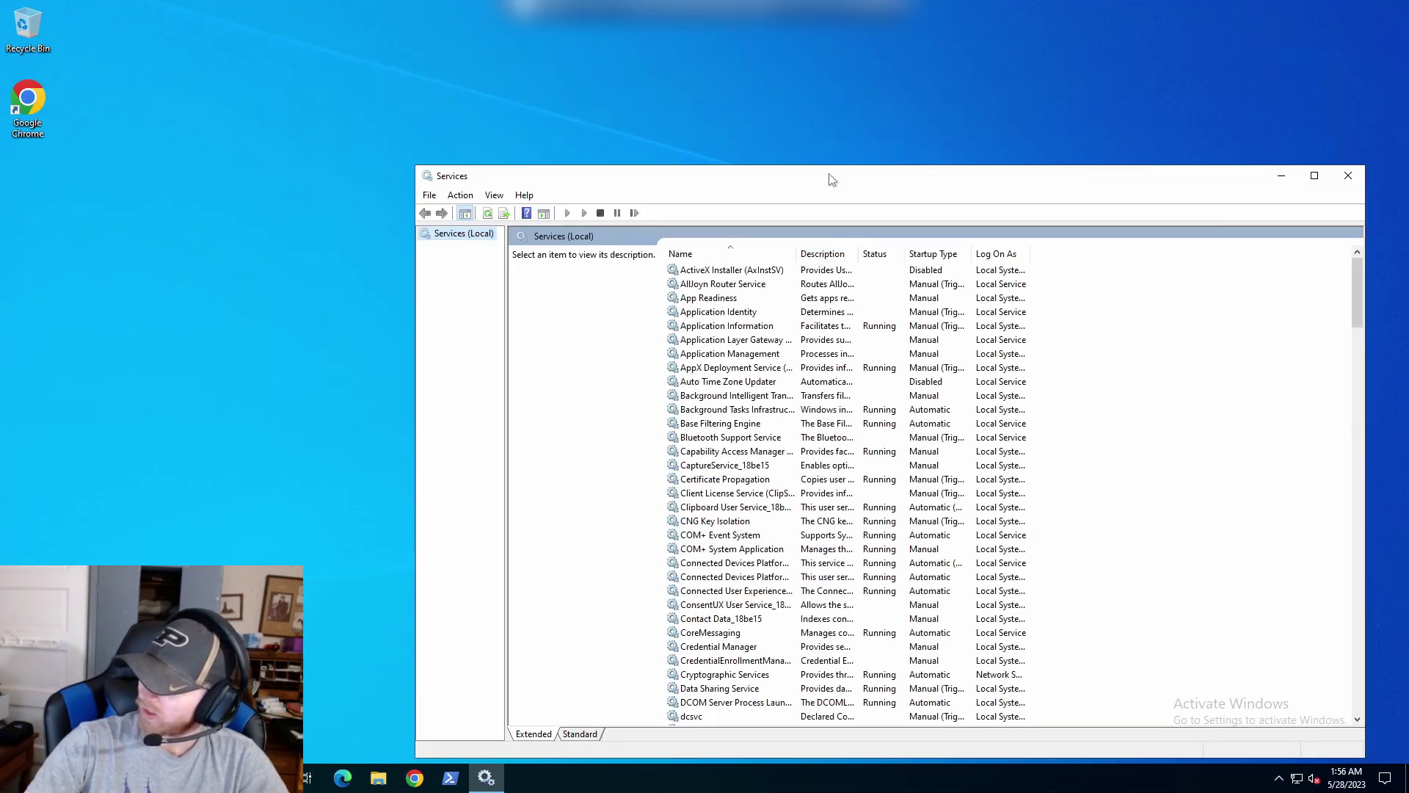
pyautogui.moveTo(834, 176); pyautogui.dragTo(636, 142)
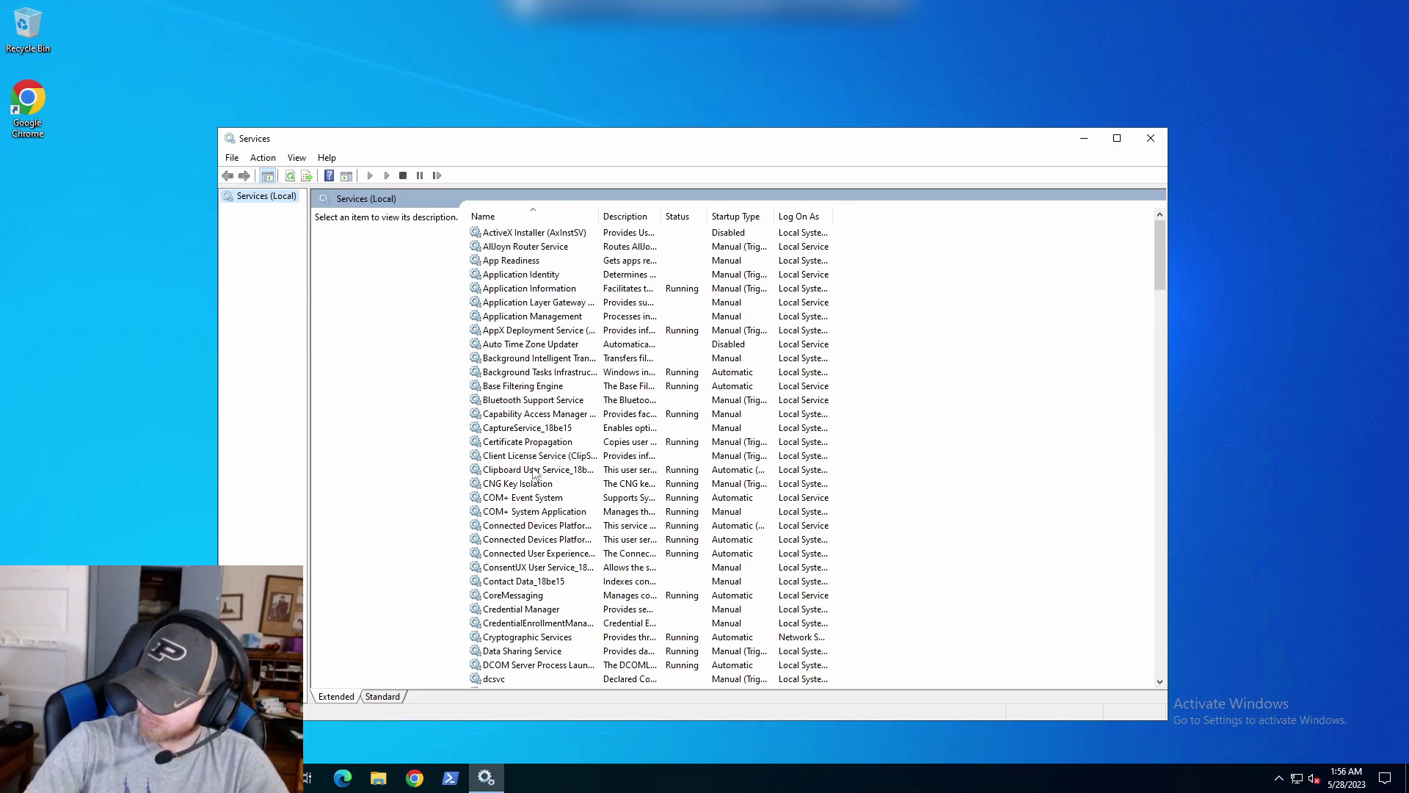
pyautogui.scroll(-5, 543, 499)
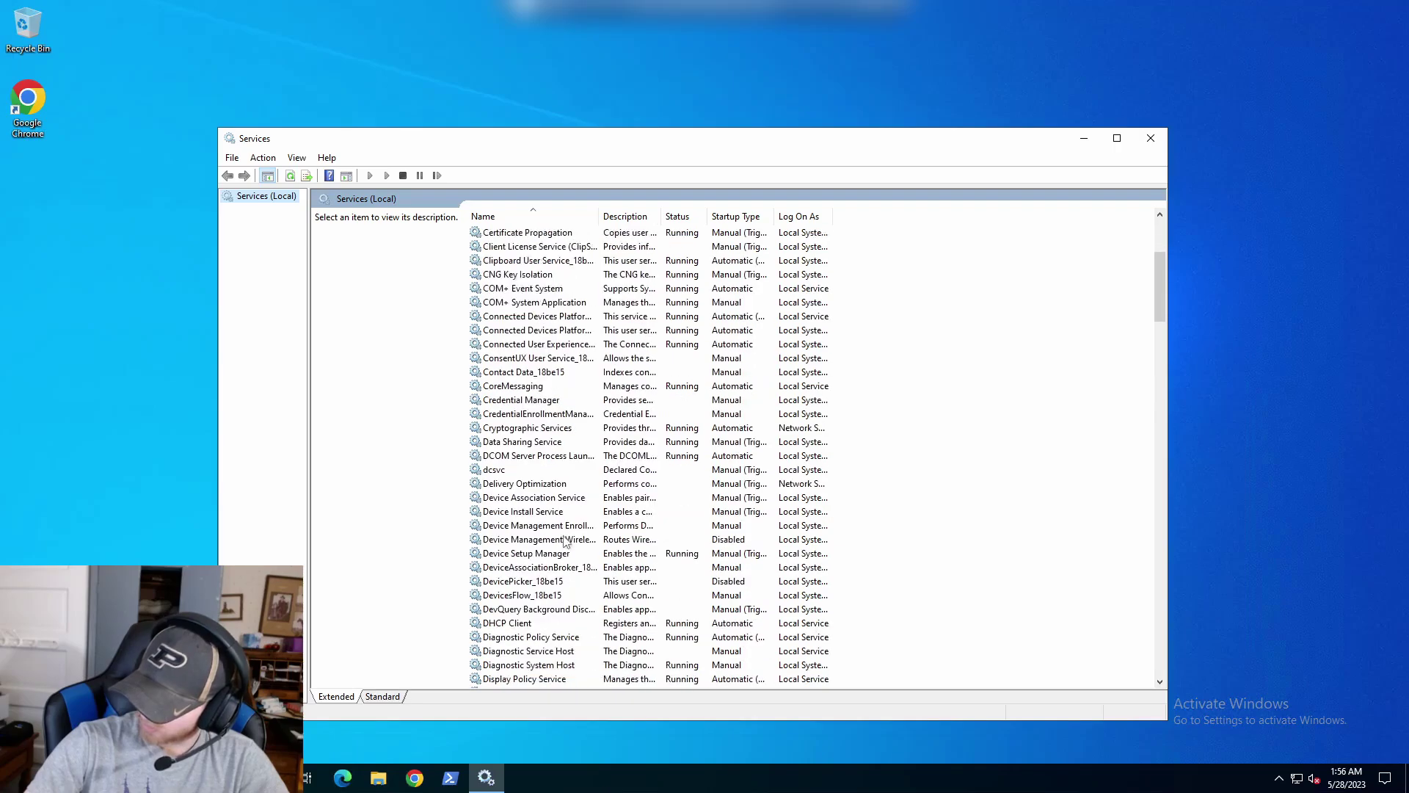
pyautogui.scroll(-4, 565, 541)
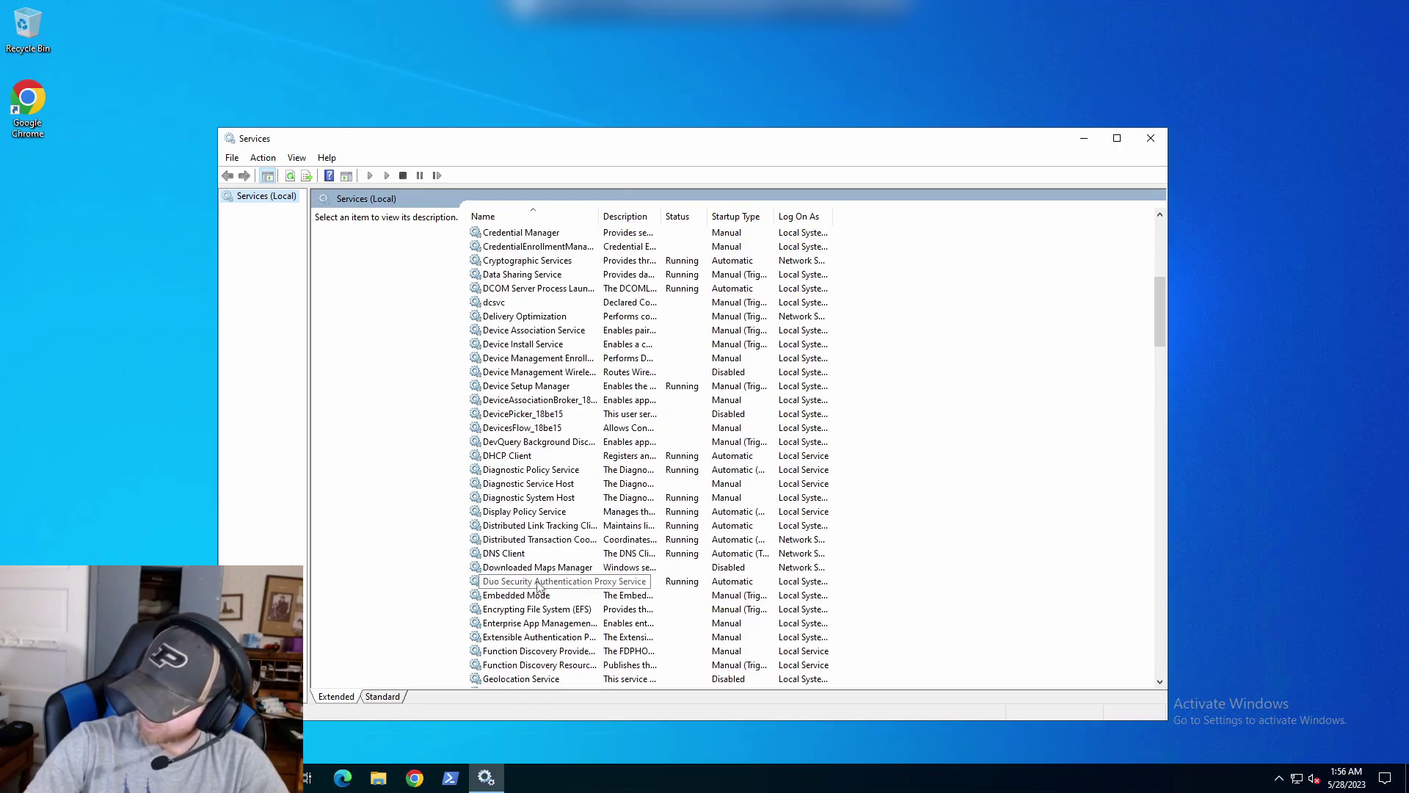
pyautogui.click(552, 582)
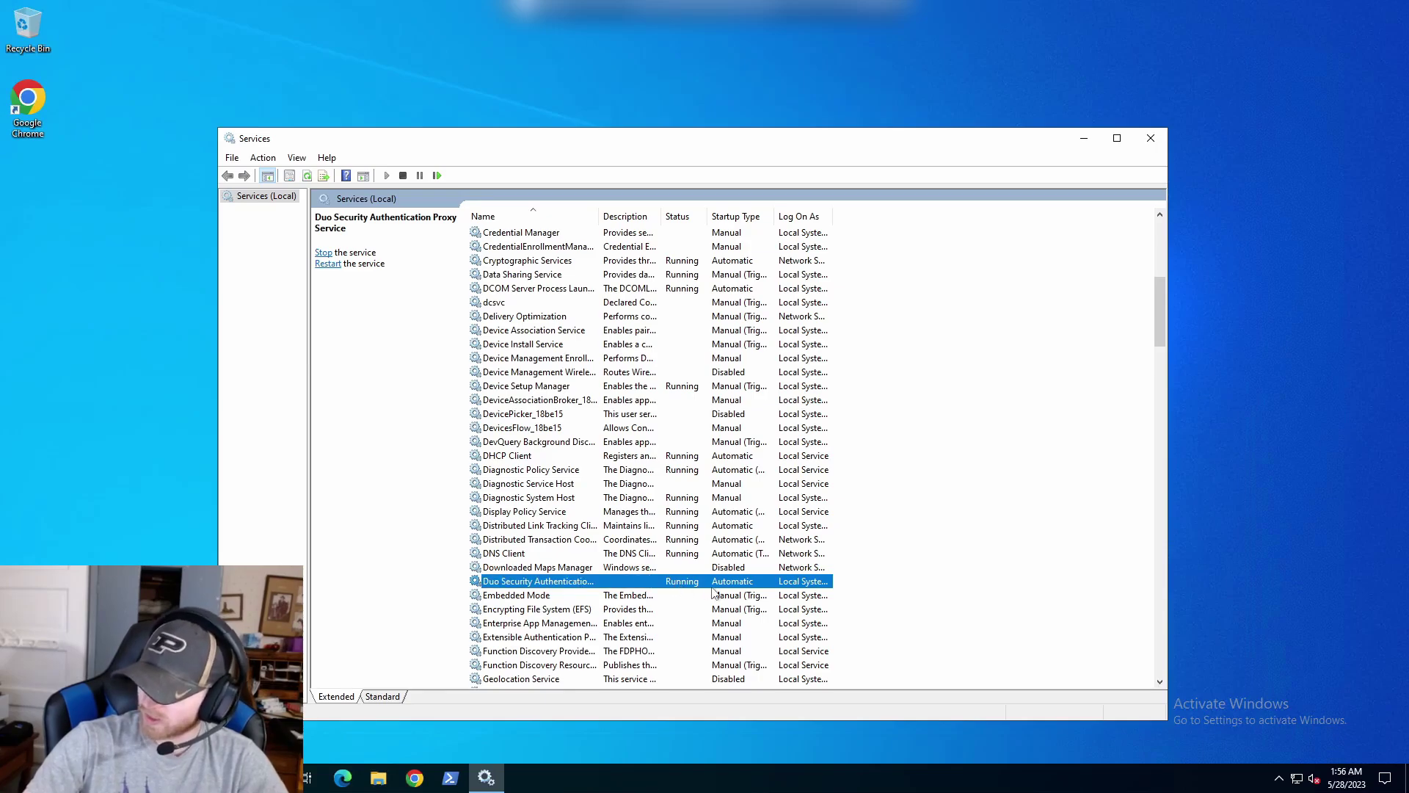
pyautogui.click(1150, 146)
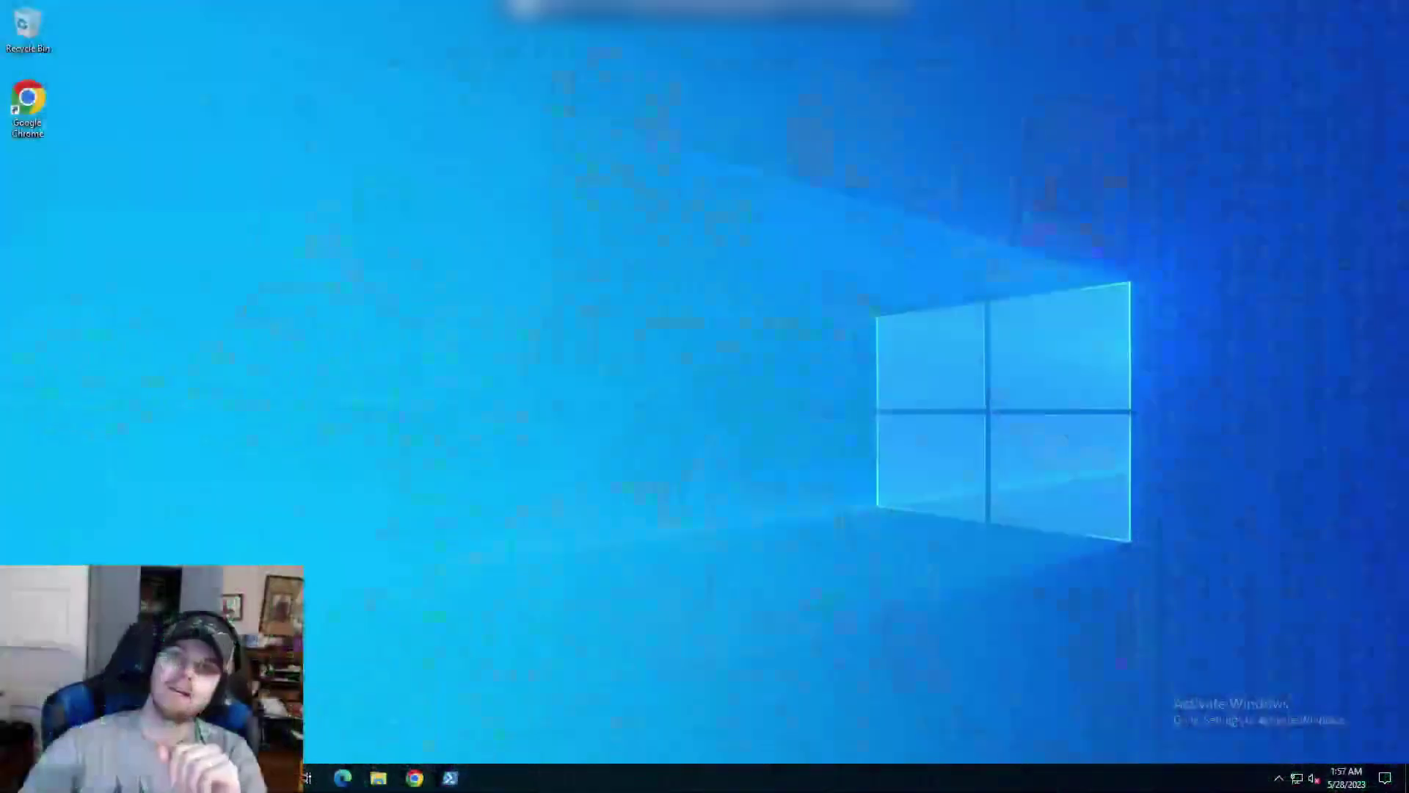
# Browse to C:\Program Files\Duo Security Authentication Proxy\log and select authproxy.log.
pyautogui.click(380, 779)
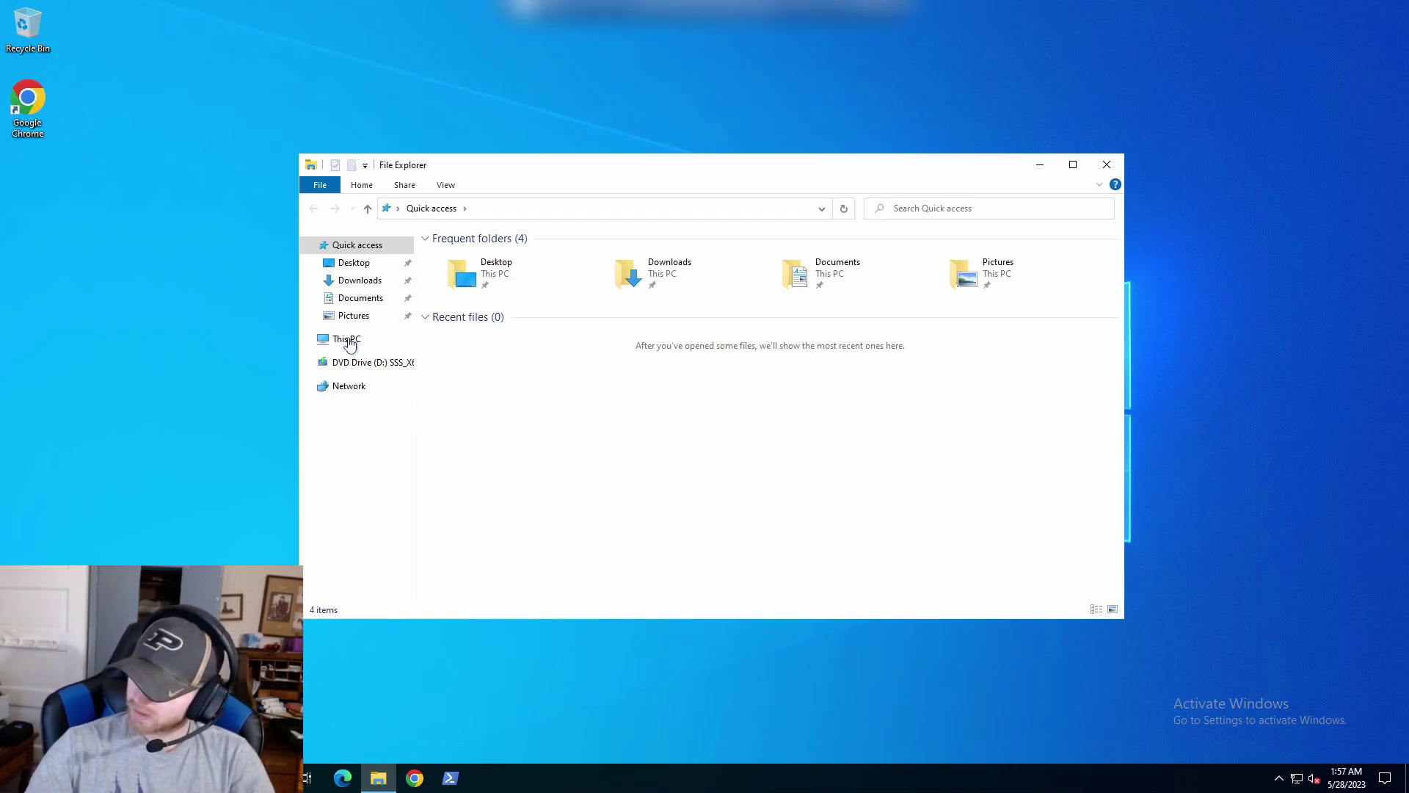
pyautogui.click(349, 340)
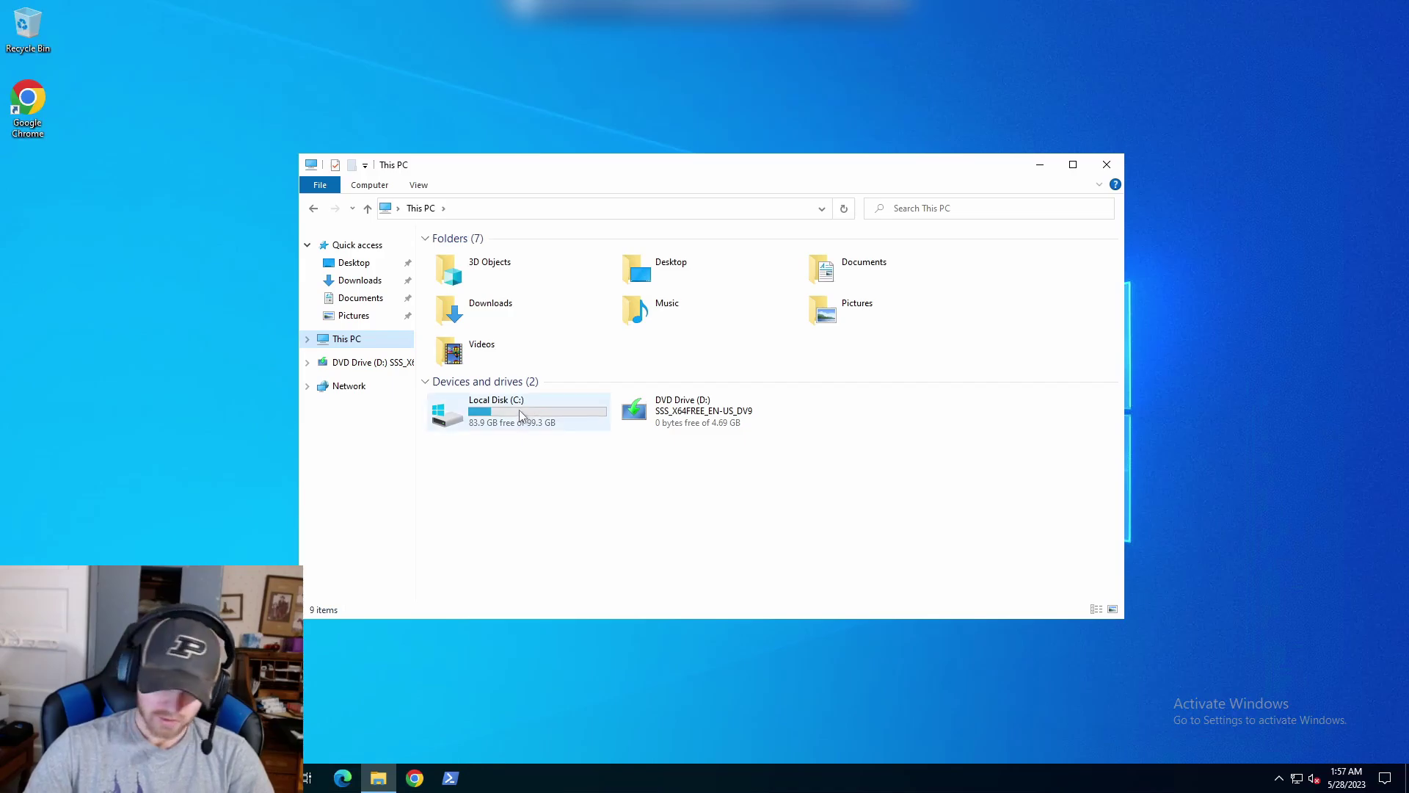
pyautogui.doubleClick(518, 408)
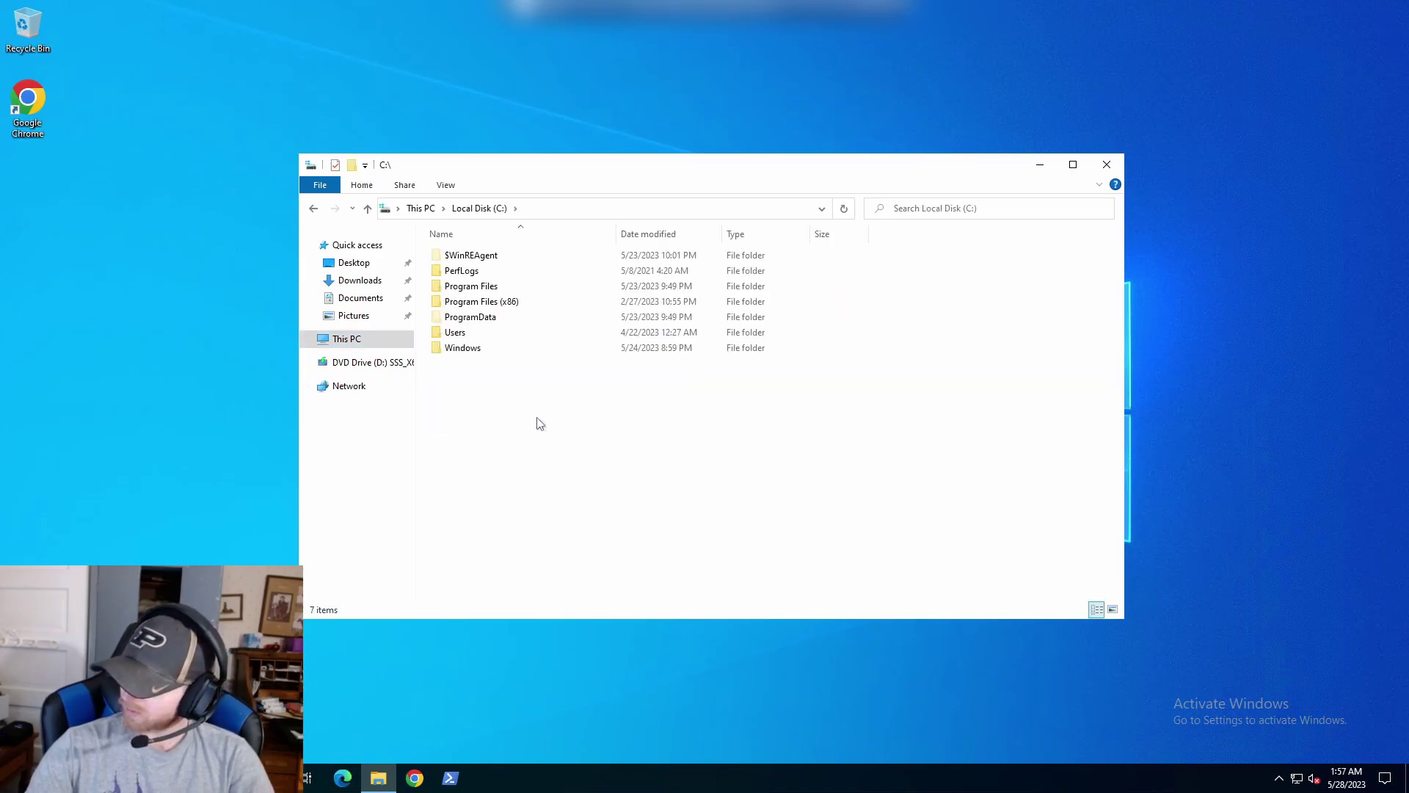
pyautogui.click(480, 290)
pyautogui.doubleClick(481, 289)
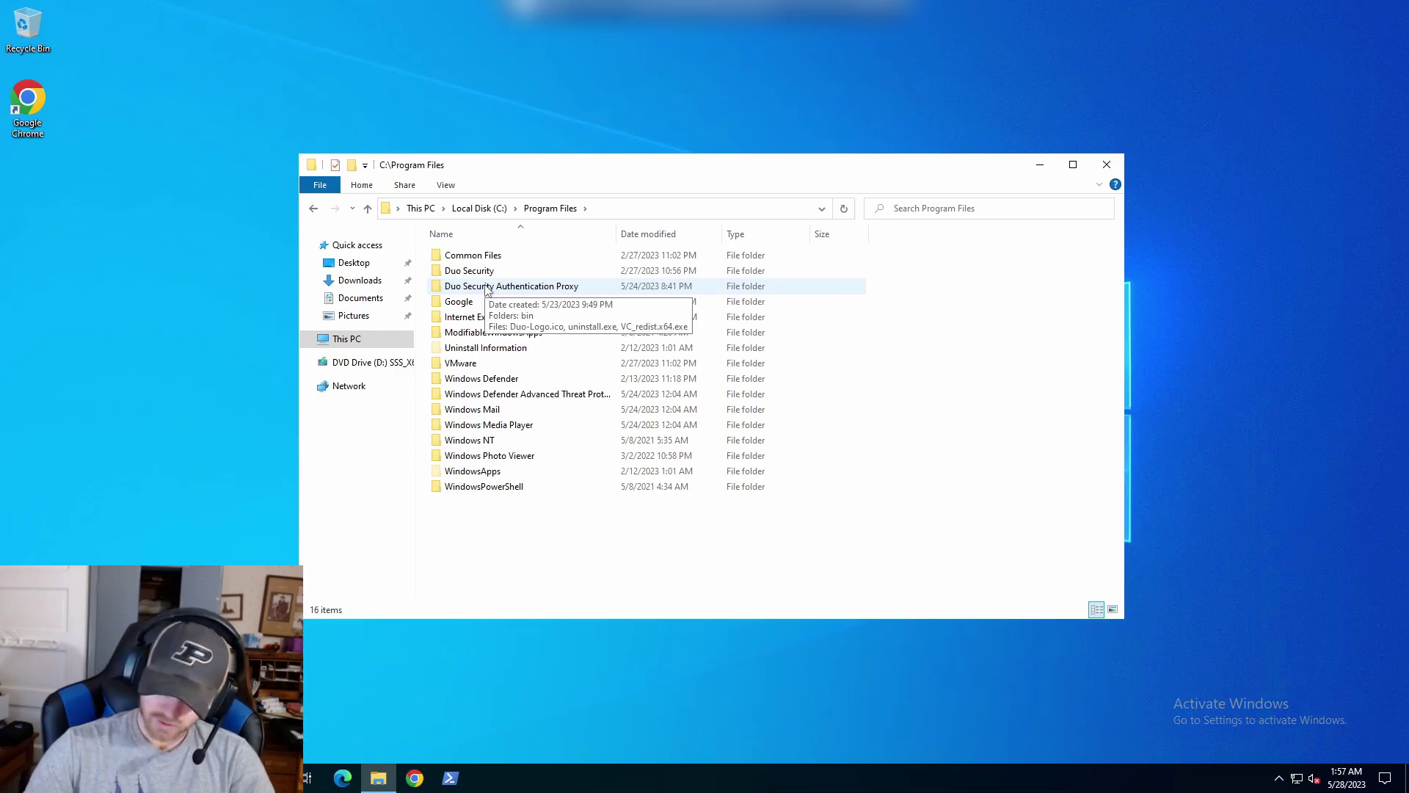
pyautogui.click(487, 290)
pyautogui.doubleClick(487, 290)
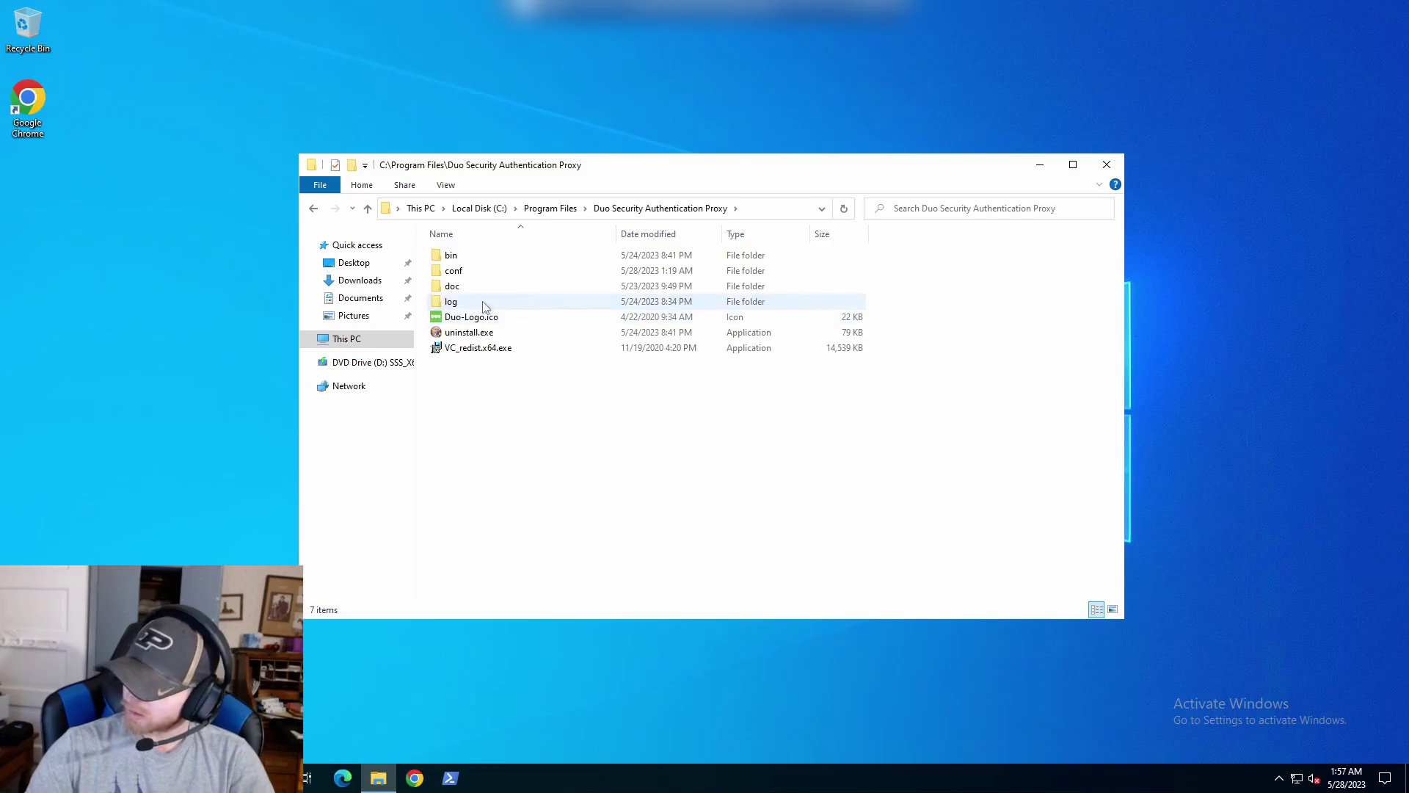
pyautogui.doubleClick(478, 301)
pyautogui.moveTo(584, 169); pyautogui.dragTo(479, 128)
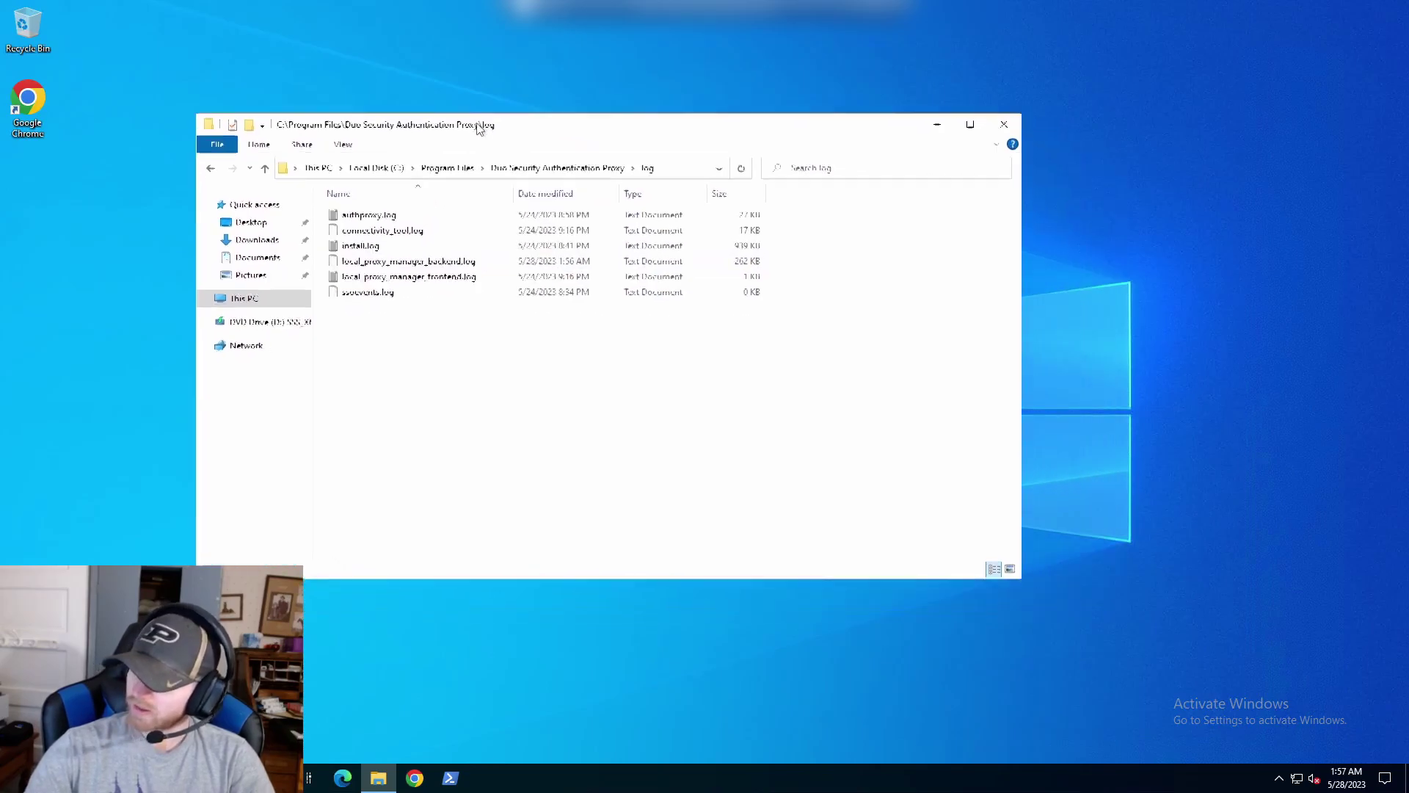
pyautogui.click(390, 216)
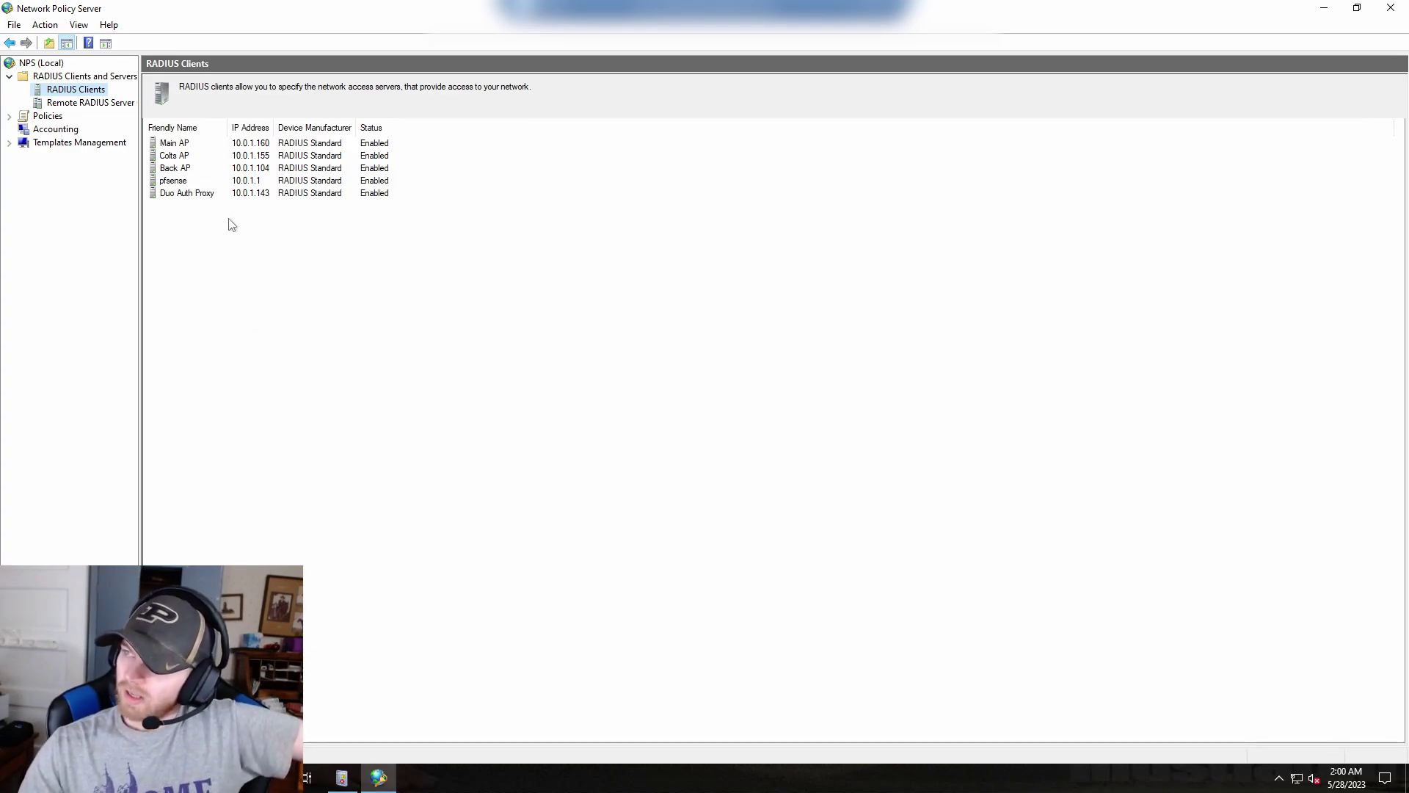
pyautogui.click(179, 184)
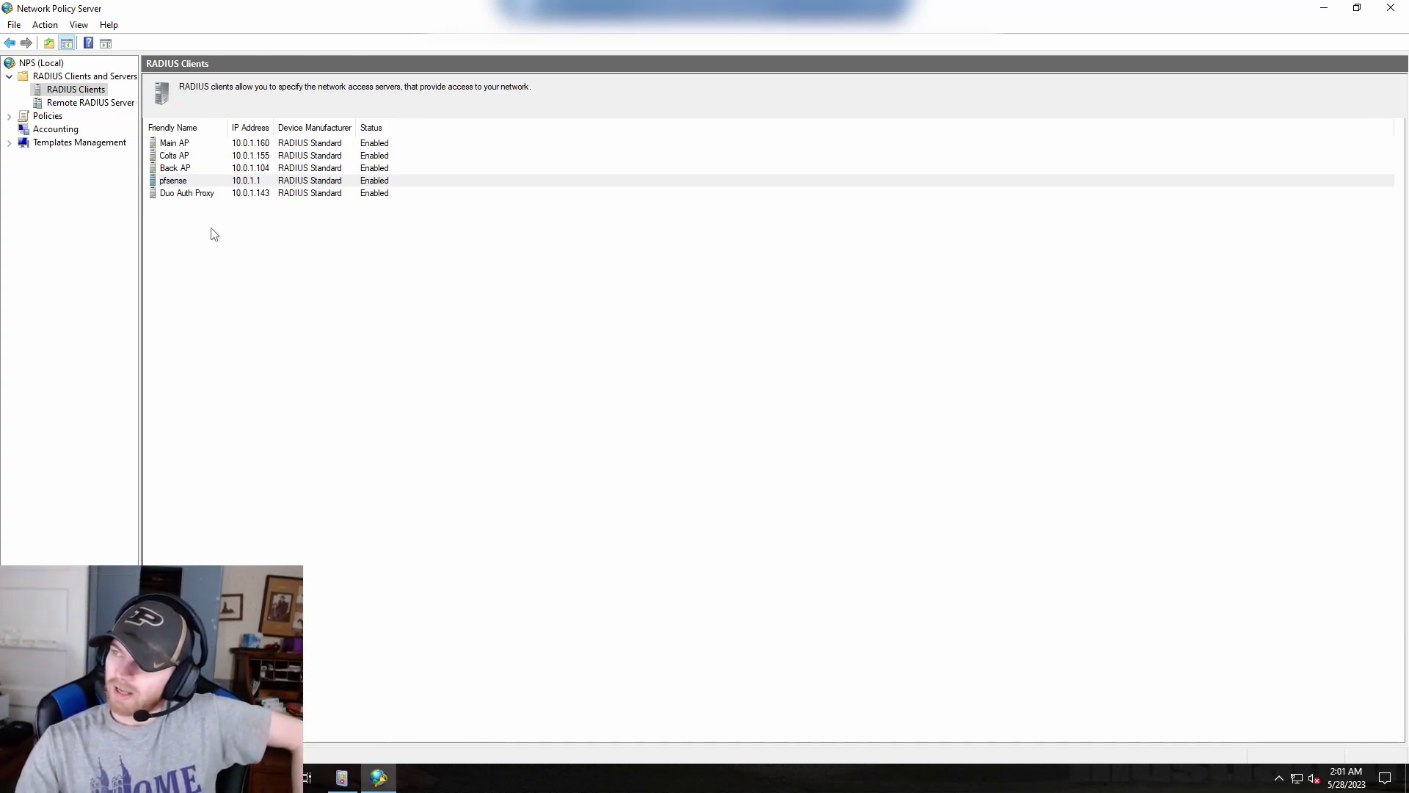
# Review the pfsense RADIUS client's Advanced properties, then expand Policies in the NPS tree.
pyautogui.rightClick(219, 187)
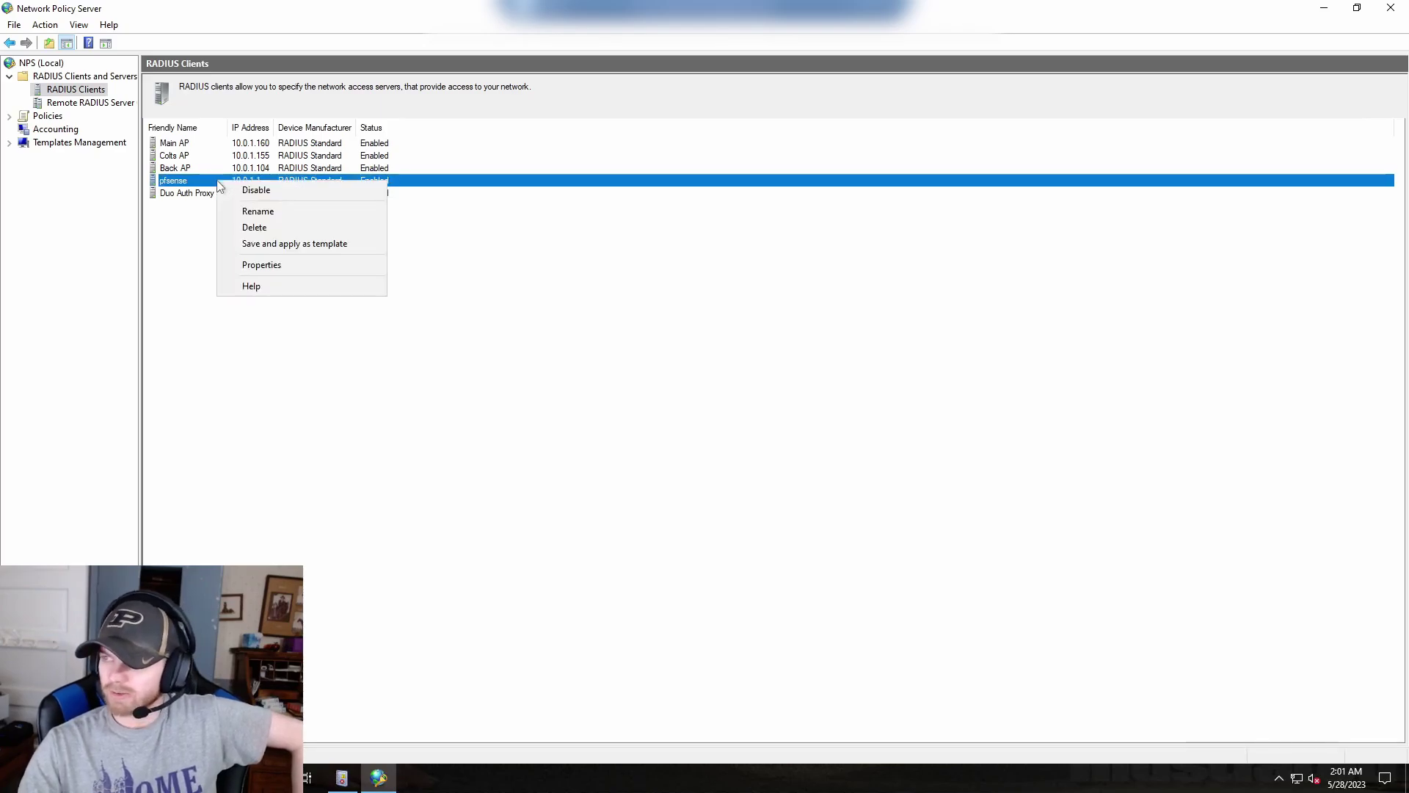
pyautogui.click(262, 265)
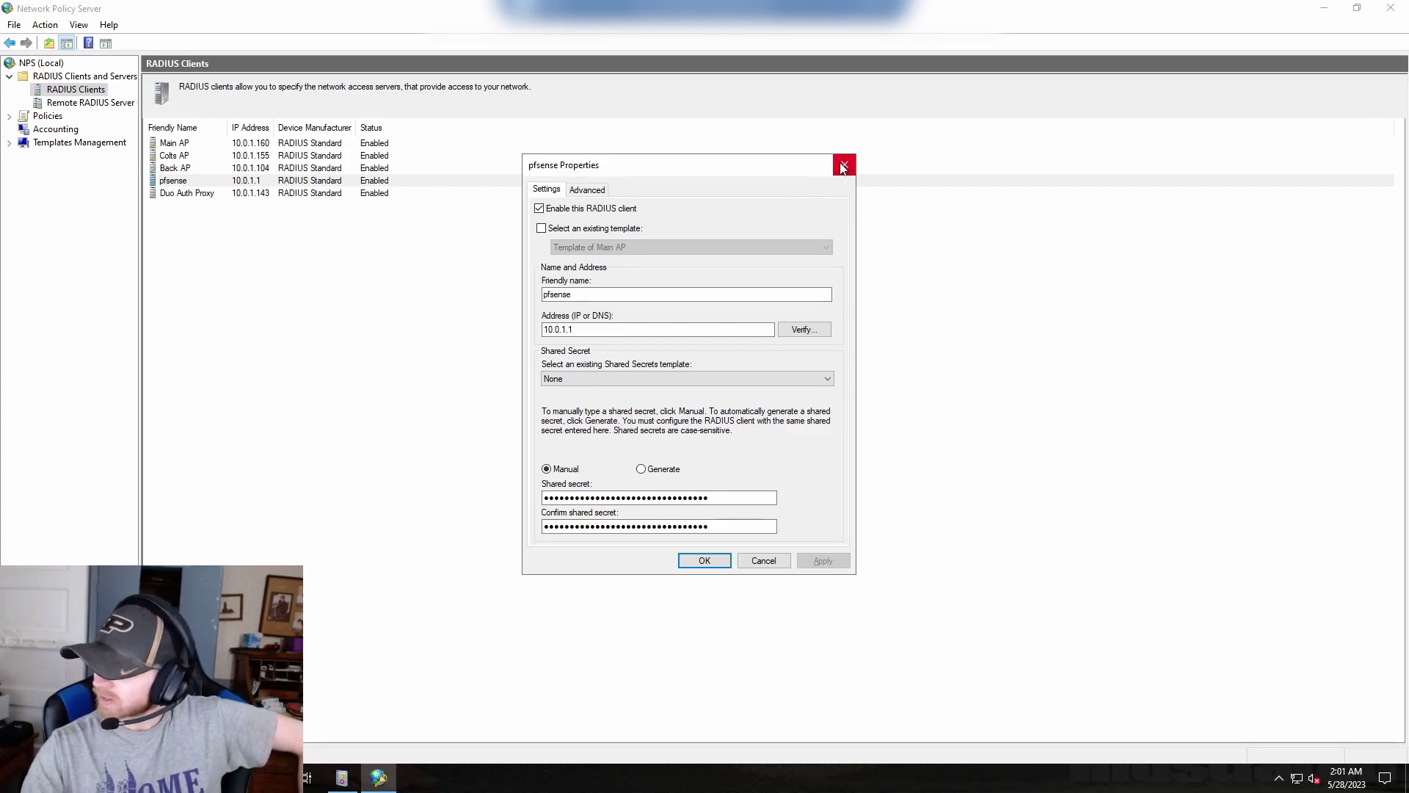
pyautogui.click(587, 189)
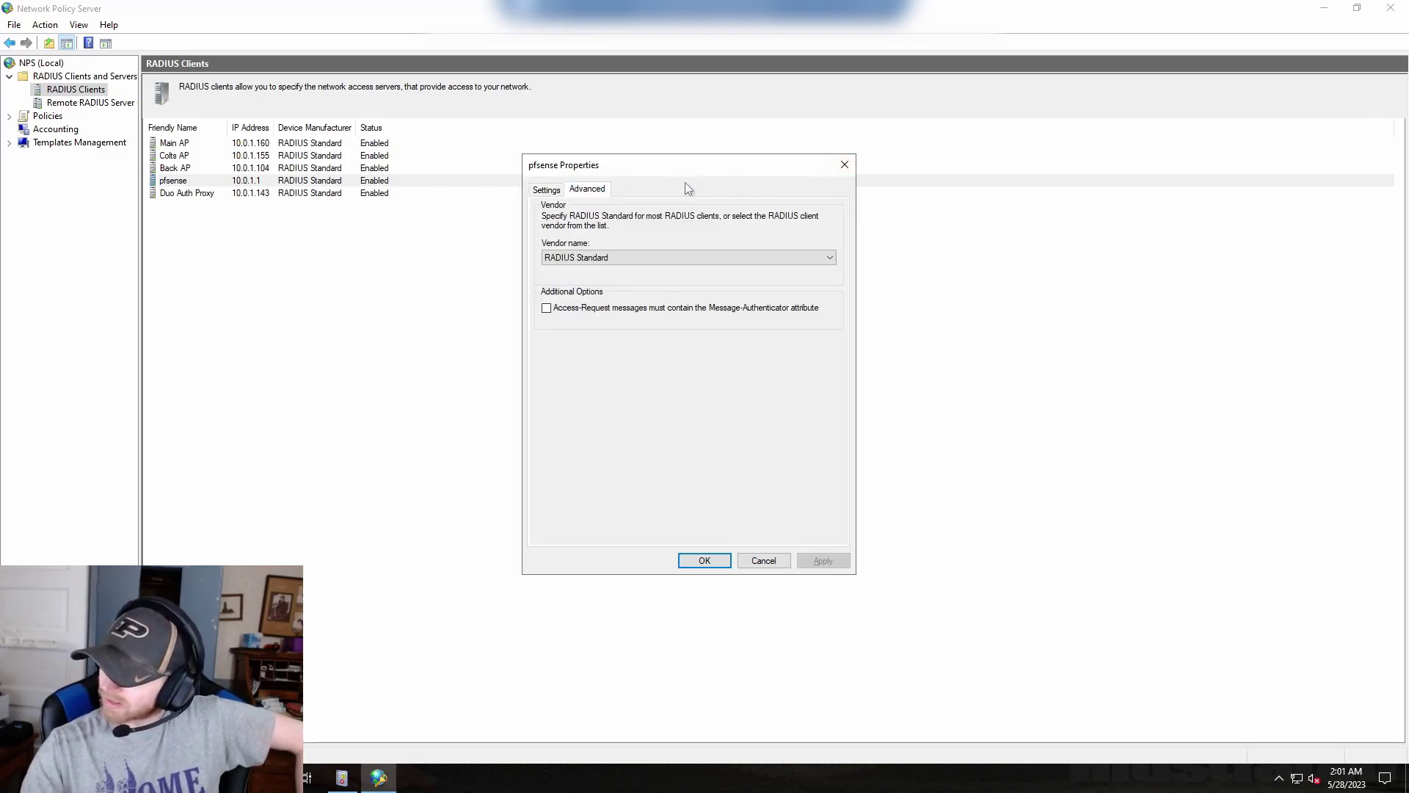
pyautogui.click(844, 165)
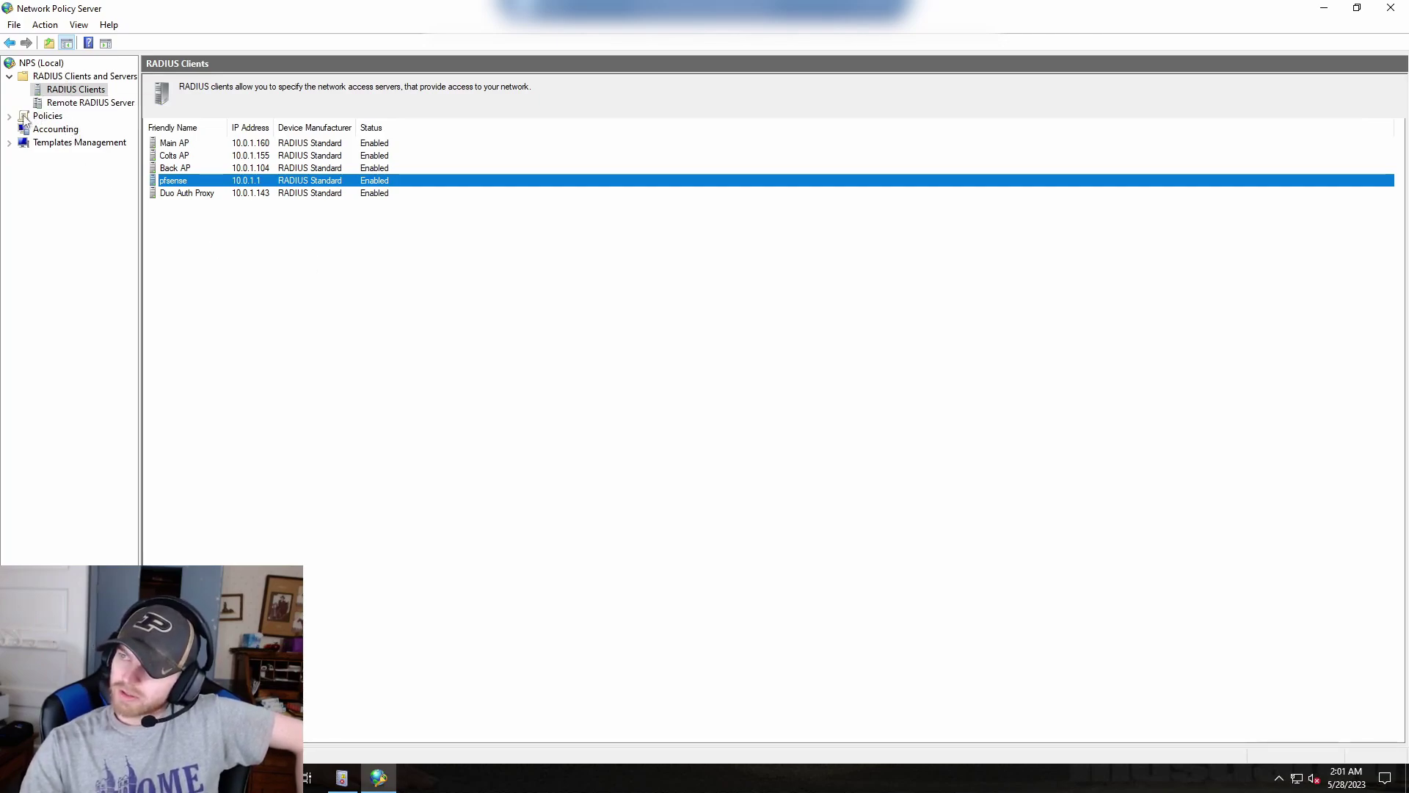
pyautogui.click(189, 193)
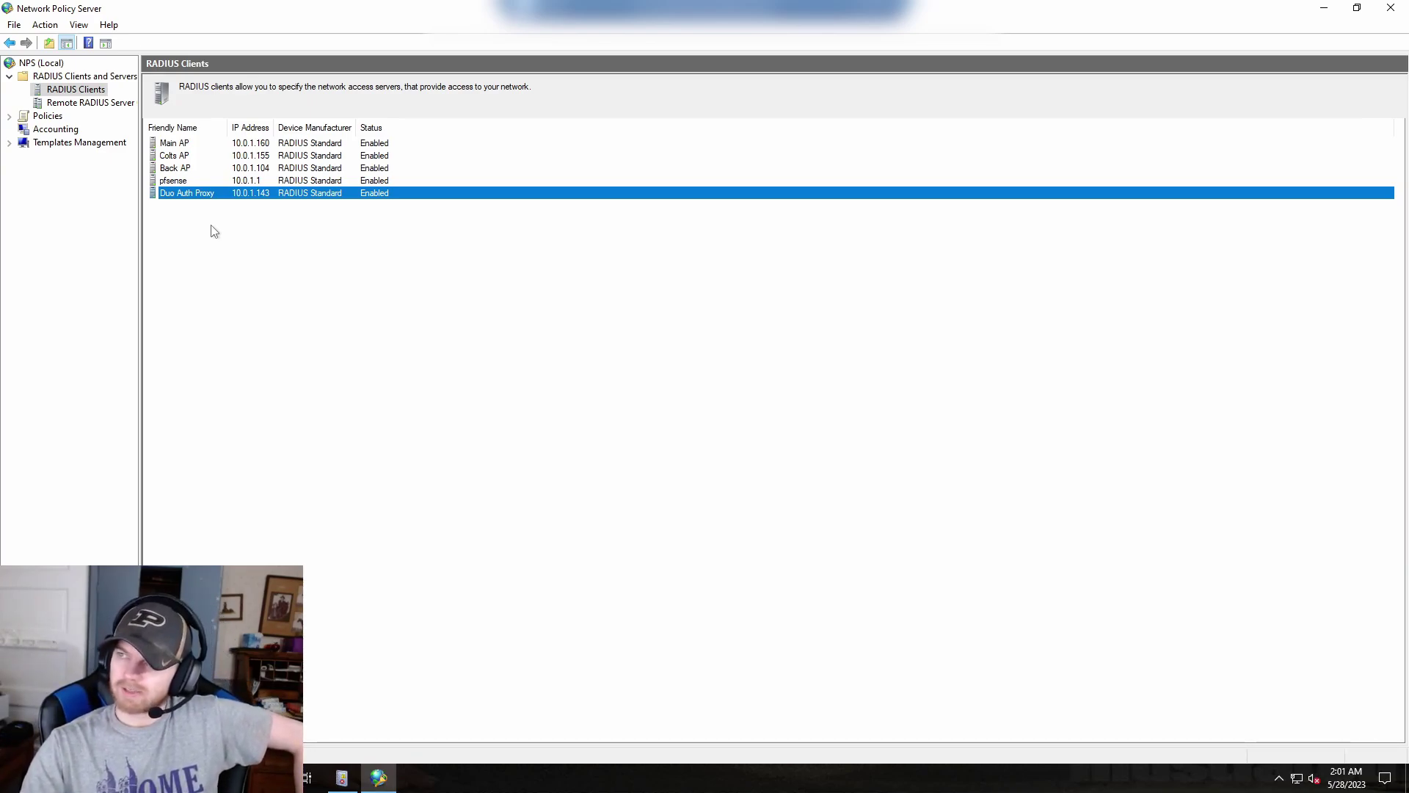
pyautogui.click(9, 117)
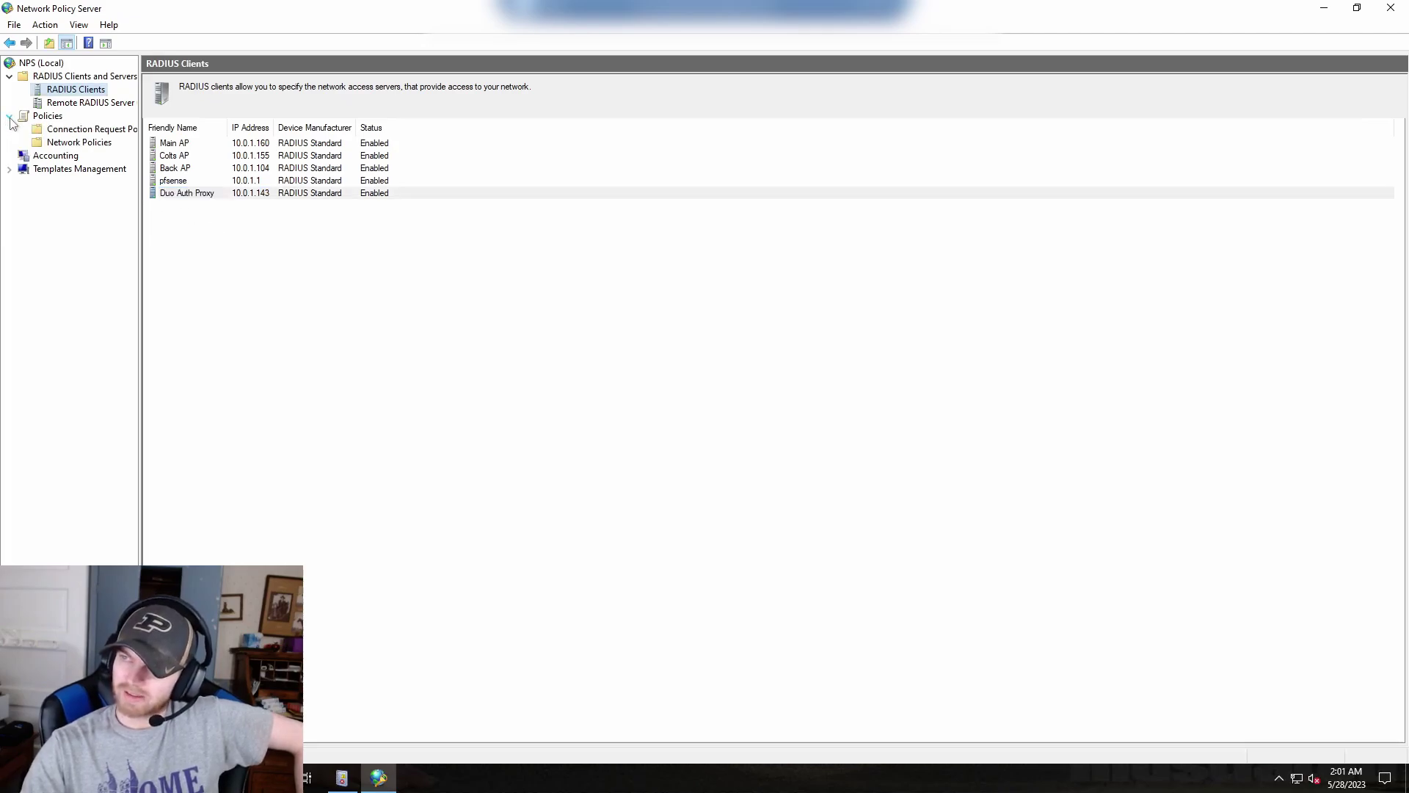
# Browse Connection Request Policies, then select the Pfsense Admin Login network policy.
pyautogui.click(70, 133)
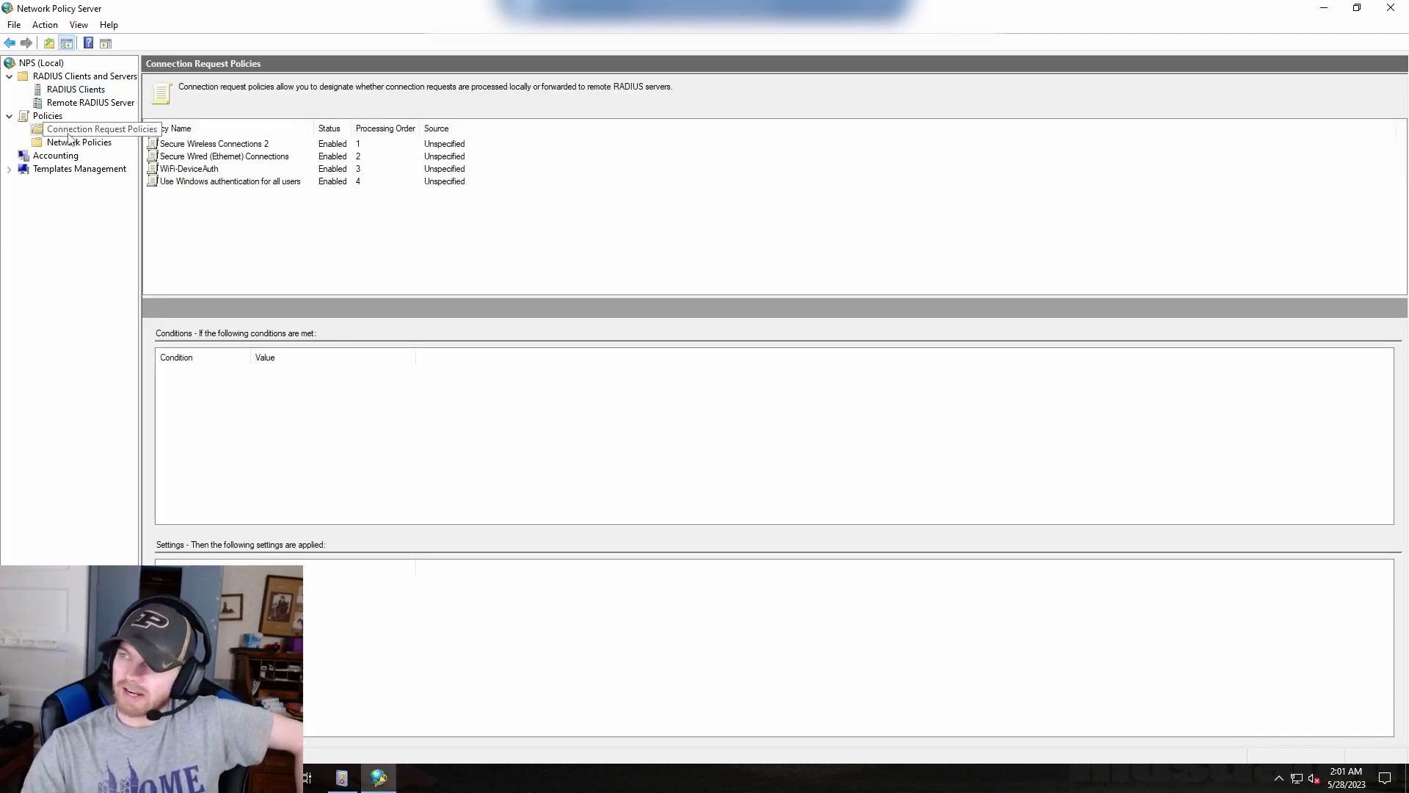
pyautogui.click(224, 236)
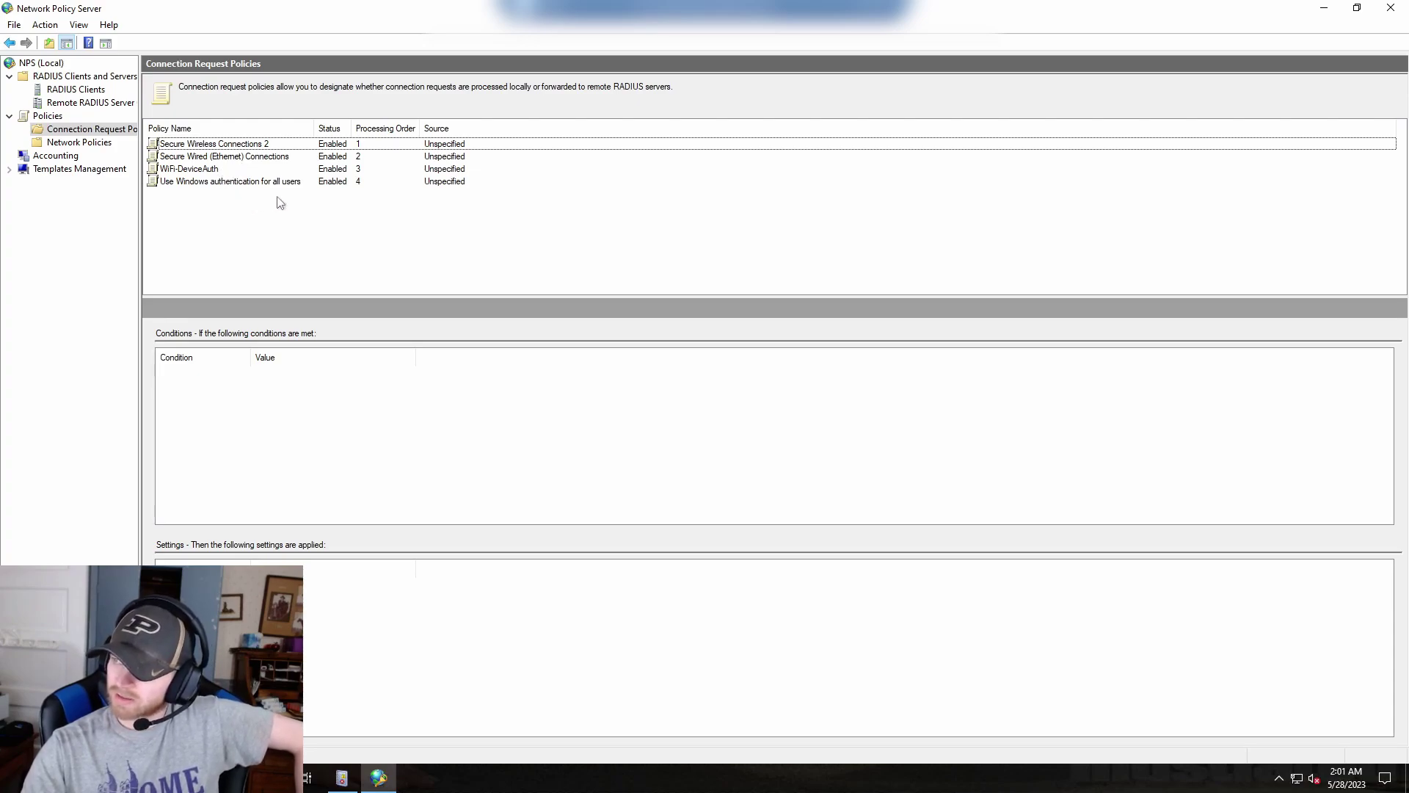
pyautogui.click(86, 144)
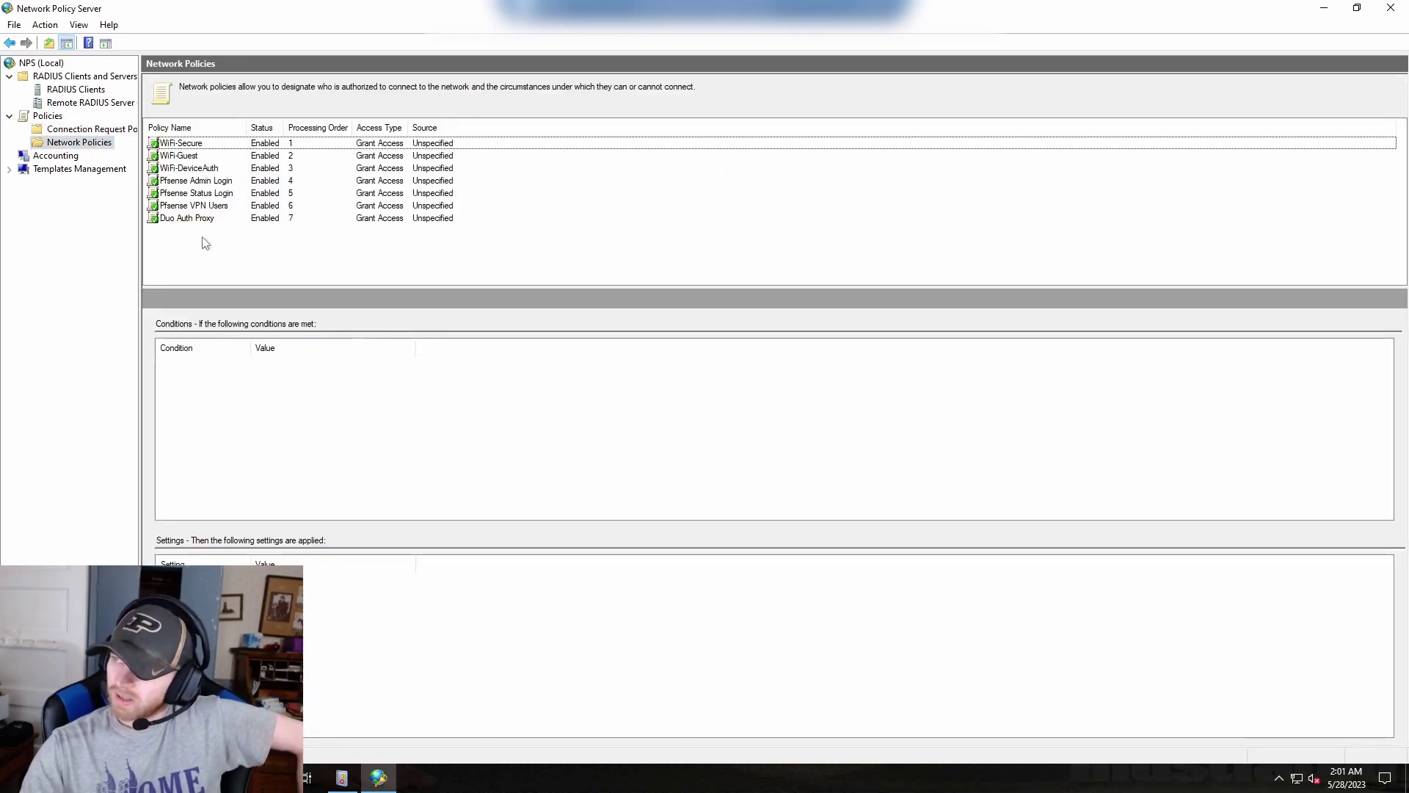
pyautogui.click(206, 168)
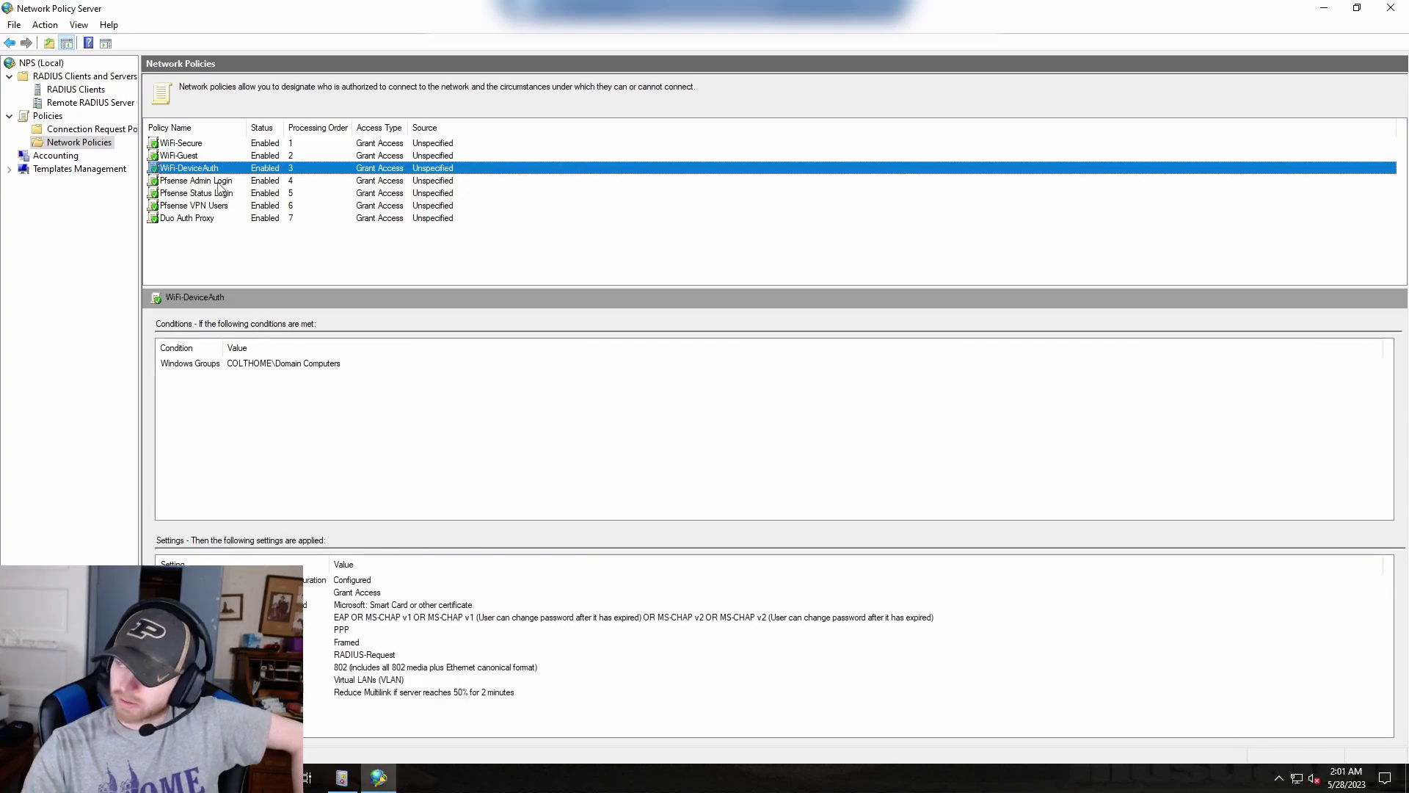
pyautogui.click(215, 182)
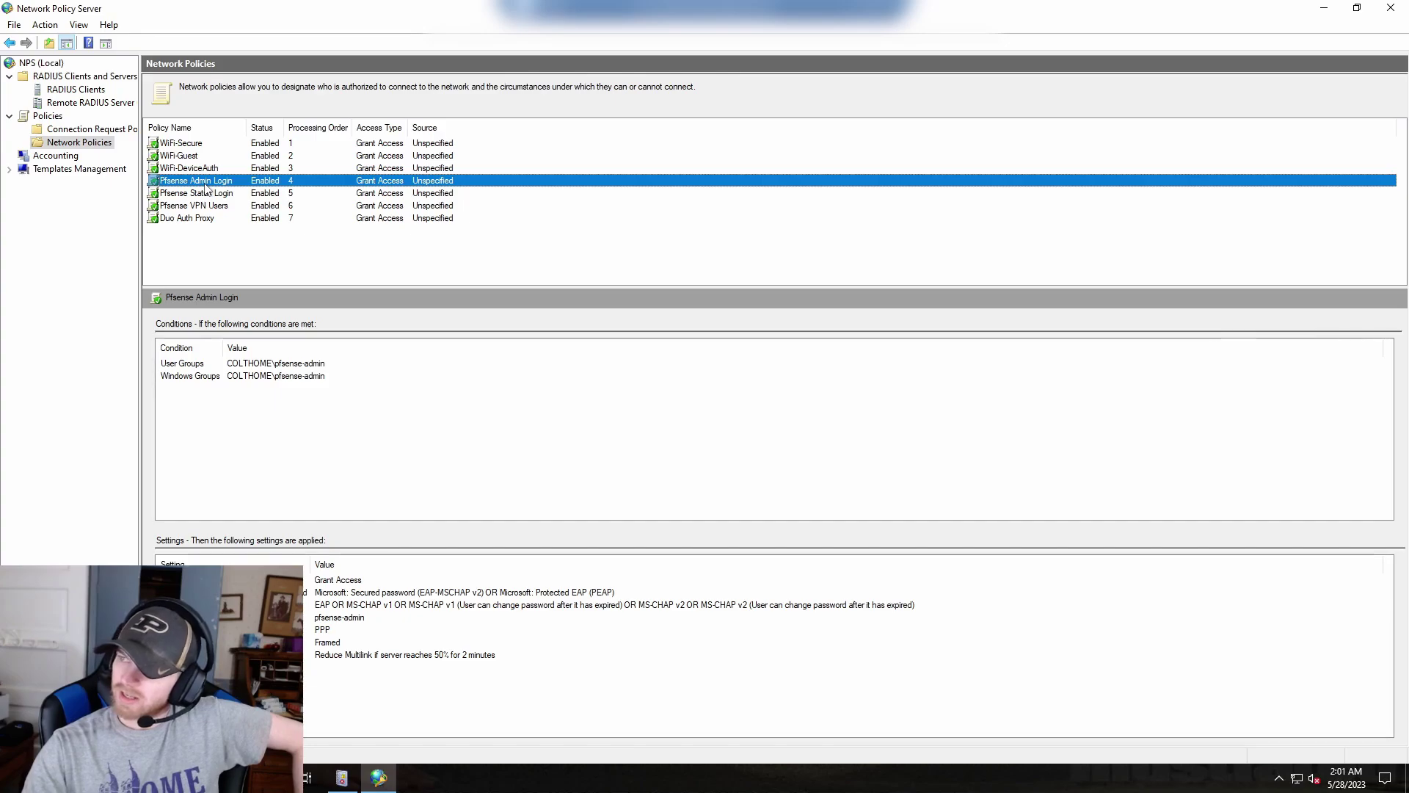
pyautogui.rightClick(207, 185)
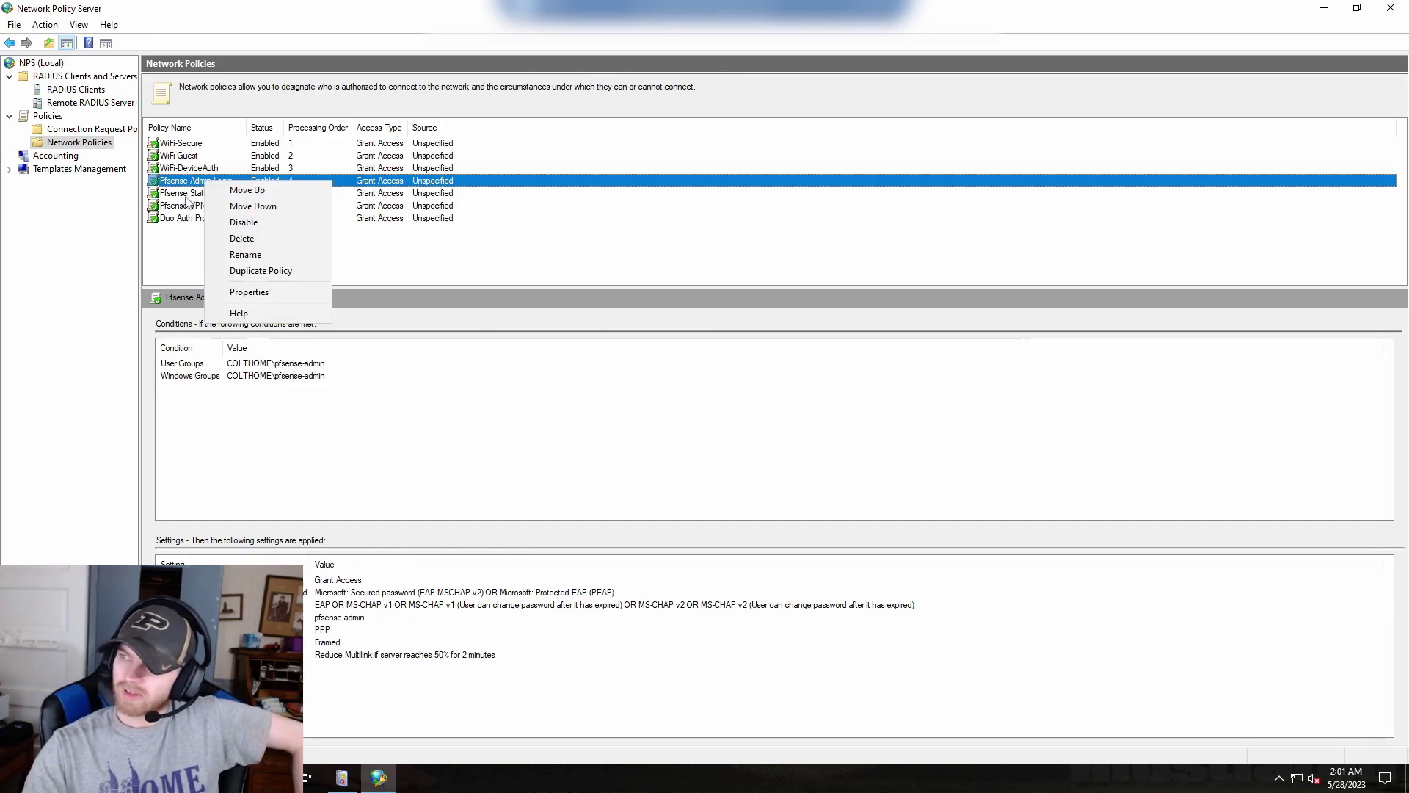
# Open Pfsense Admin Login's properties and inspect its Windows Groups condition.
pyautogui.click(244, 293)
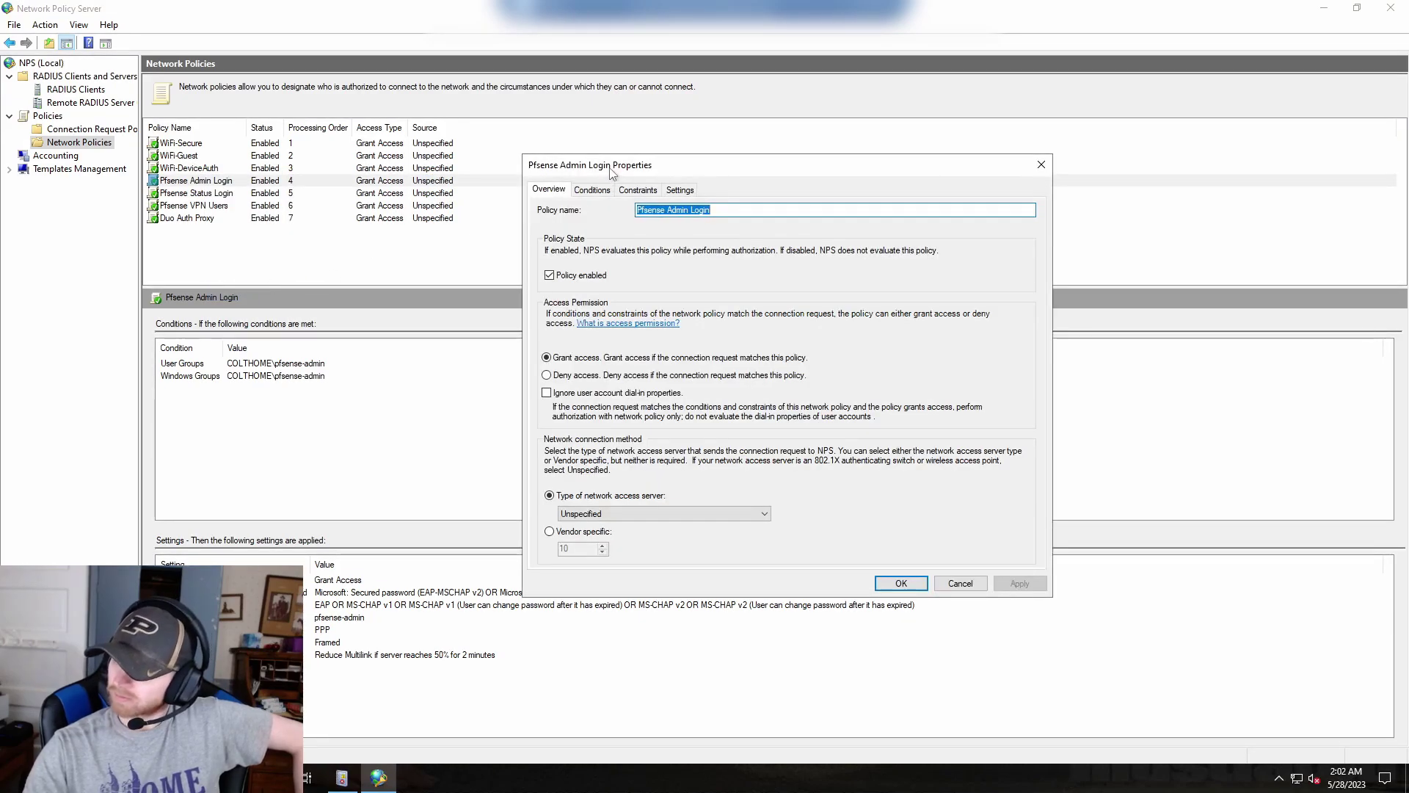
pyautogui.moveTo(613, 172); pyautogui.dragTo(167, 154)
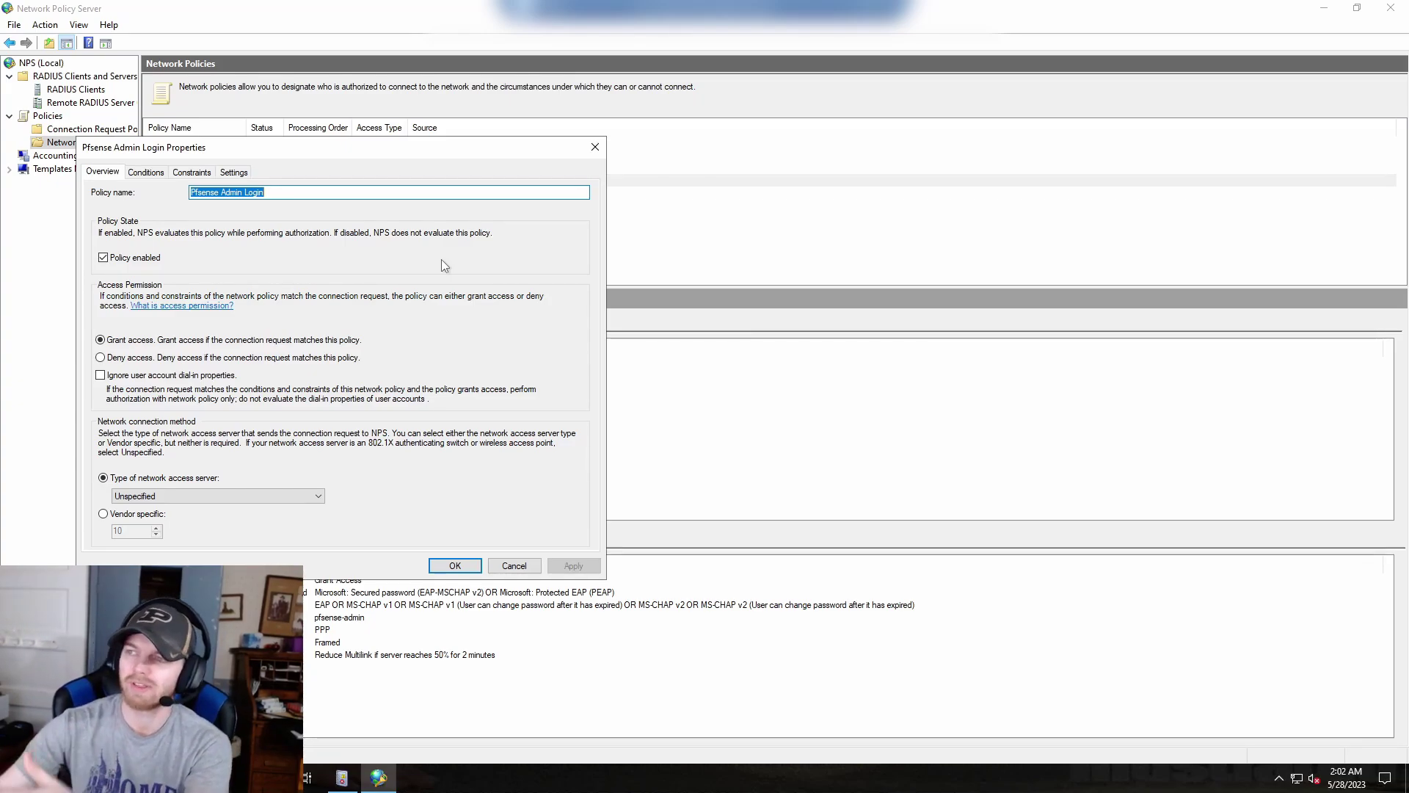
pyautogui.click(145, 172)
pyautogui.click(173, 344)
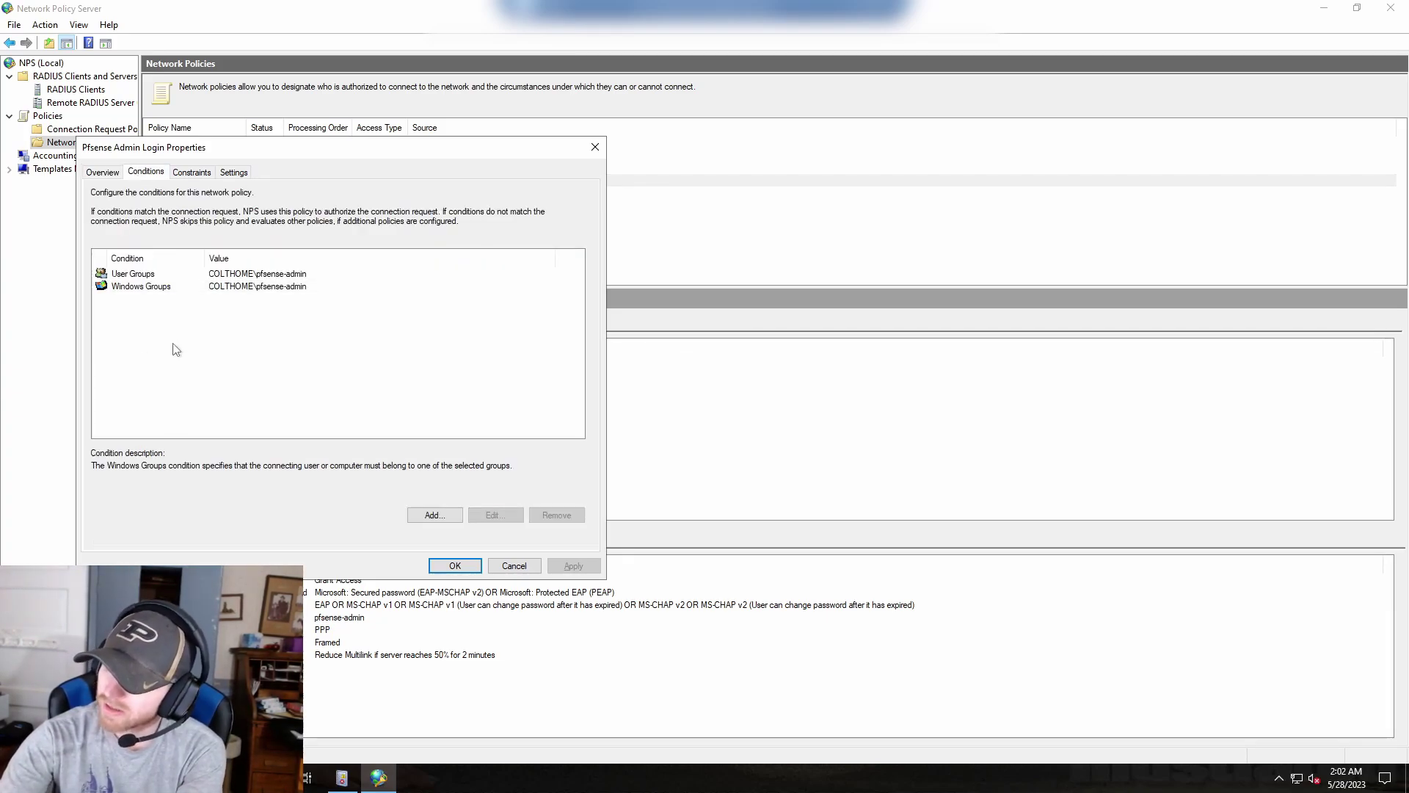
pyautogui.click(137, 276)
pyautogui.click(138, 287)
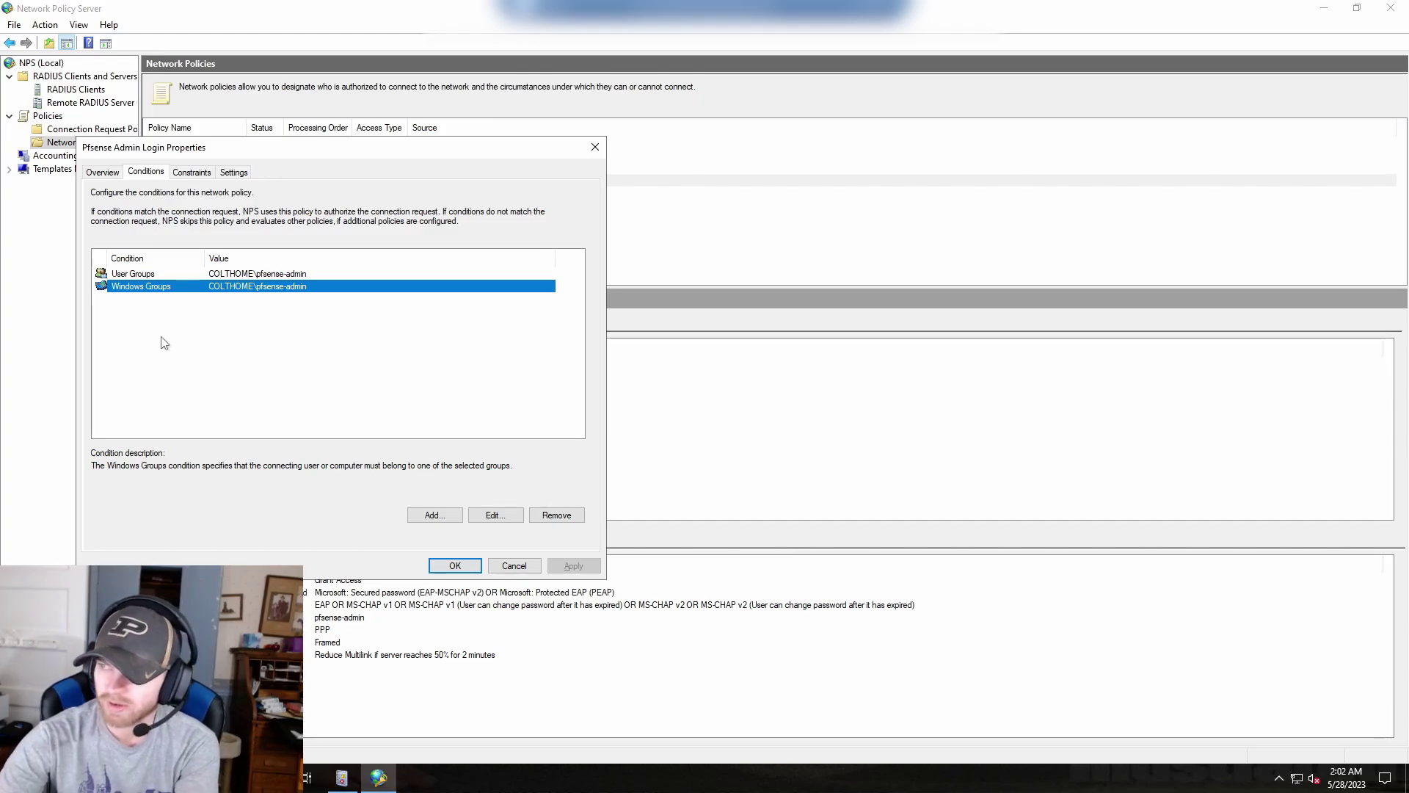
pyautogui.click(164, 343)
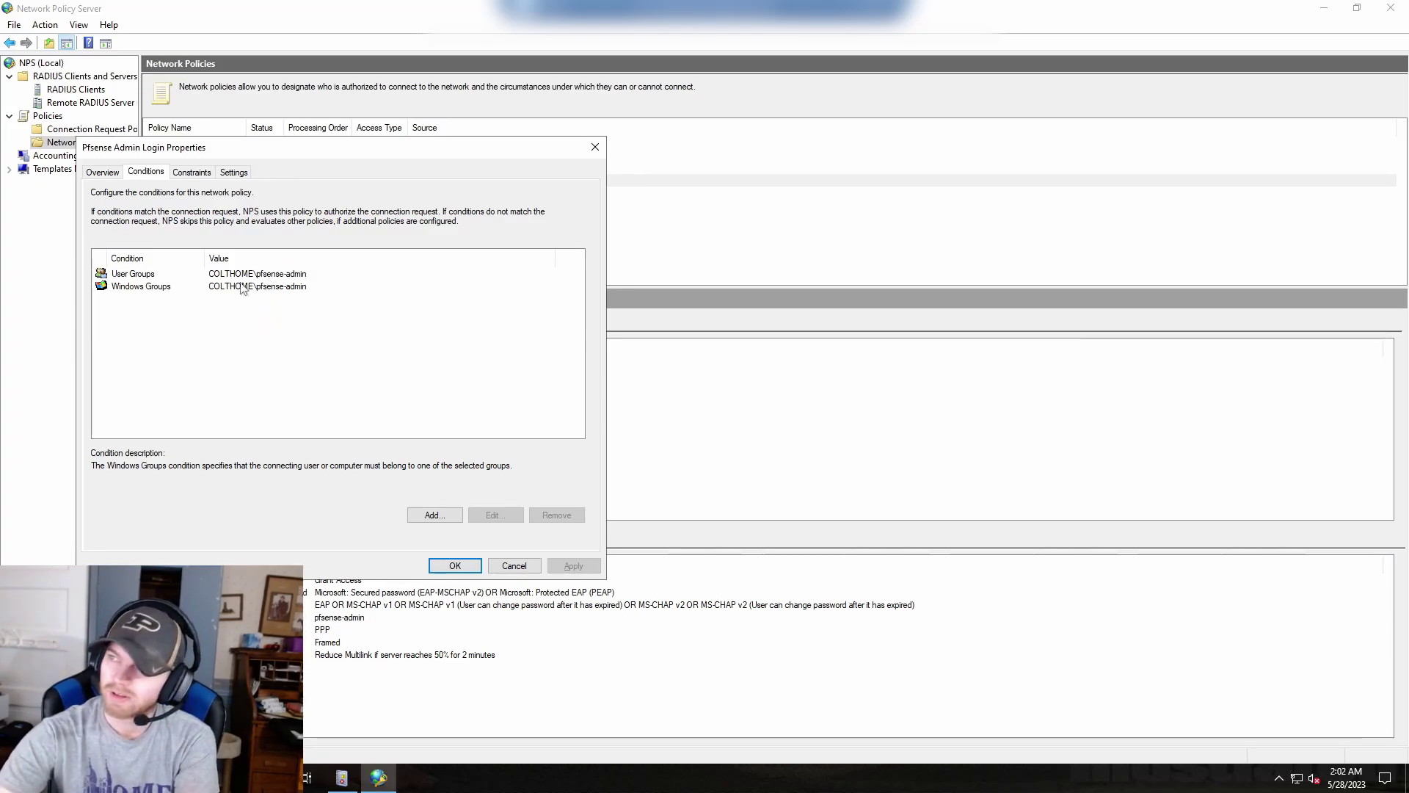
# Review the policy's constraints: Idle Timeout, Session Timeout, Called Station ID, day/time, NAS Port Type.
pyautogui.click(193, 174)
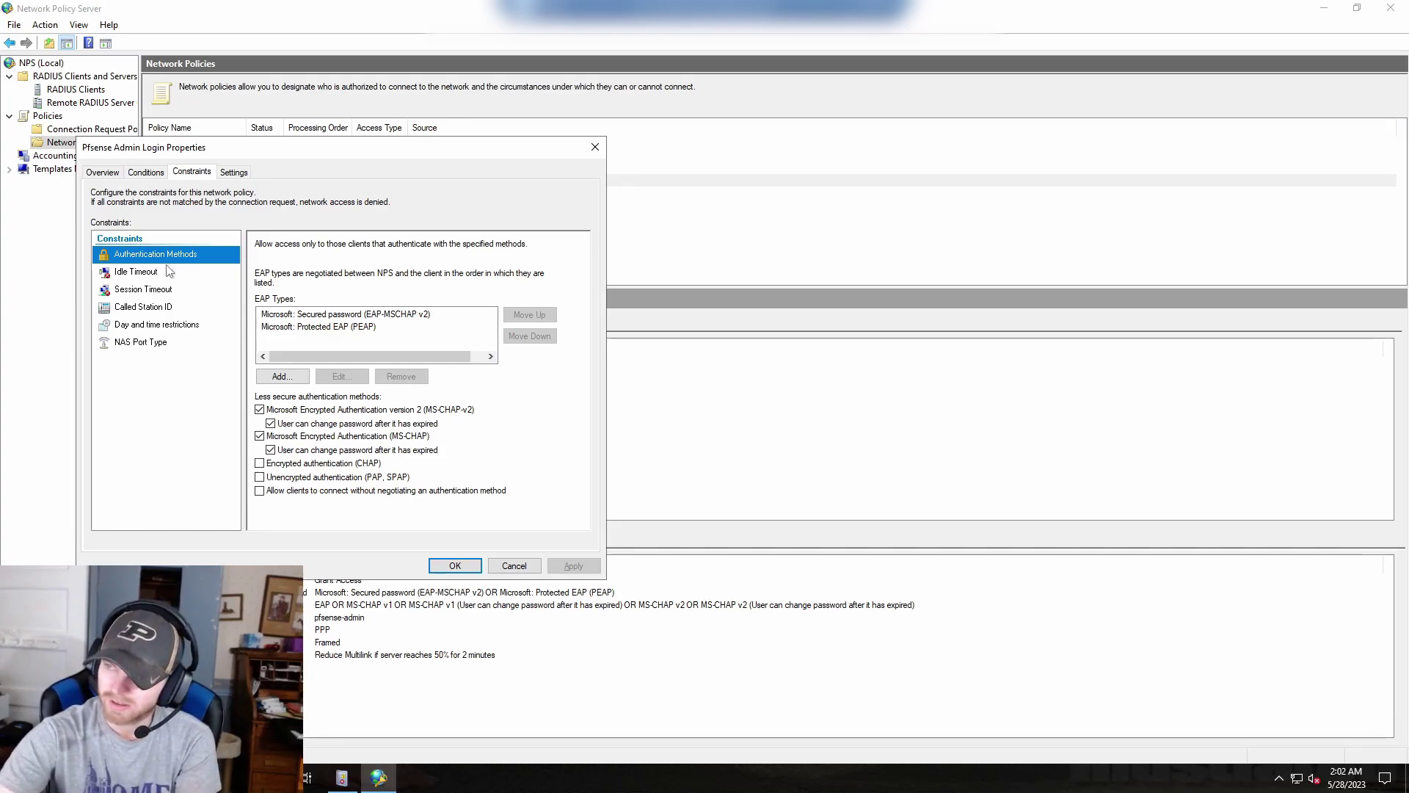
pyautogui.click(129, 274)
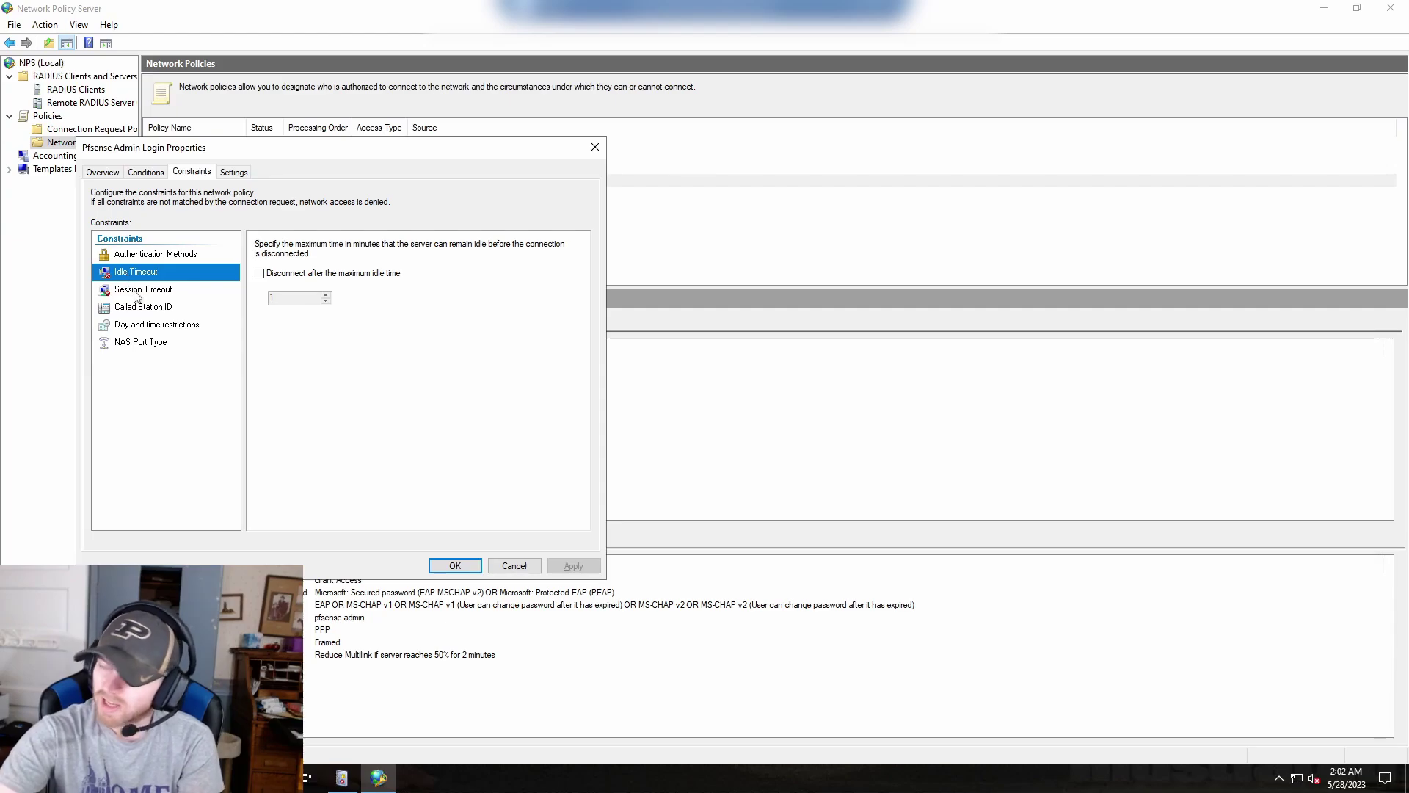
pyautogui.click(135, 291)
pyautogui.click(144, 308)
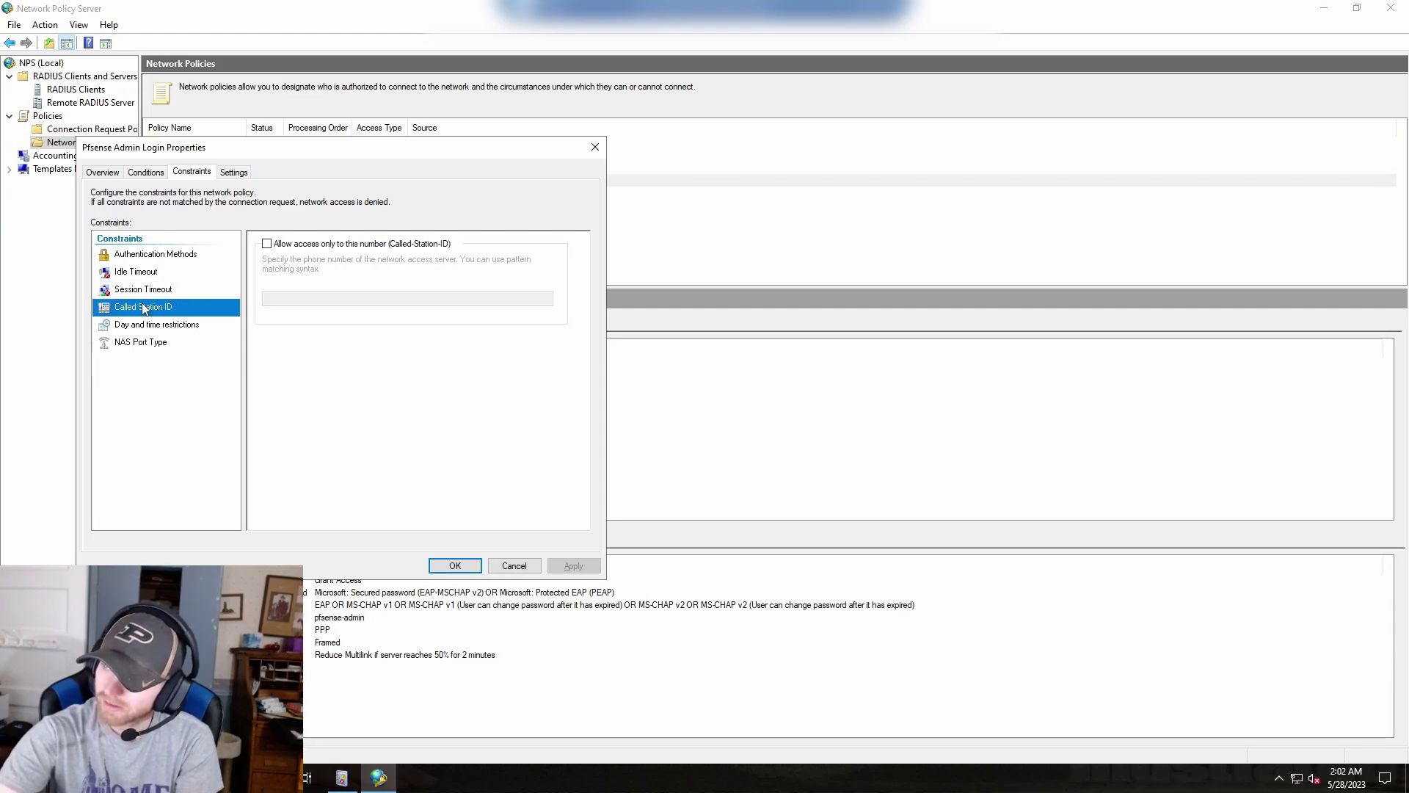
pyautogui.click(152, 326)
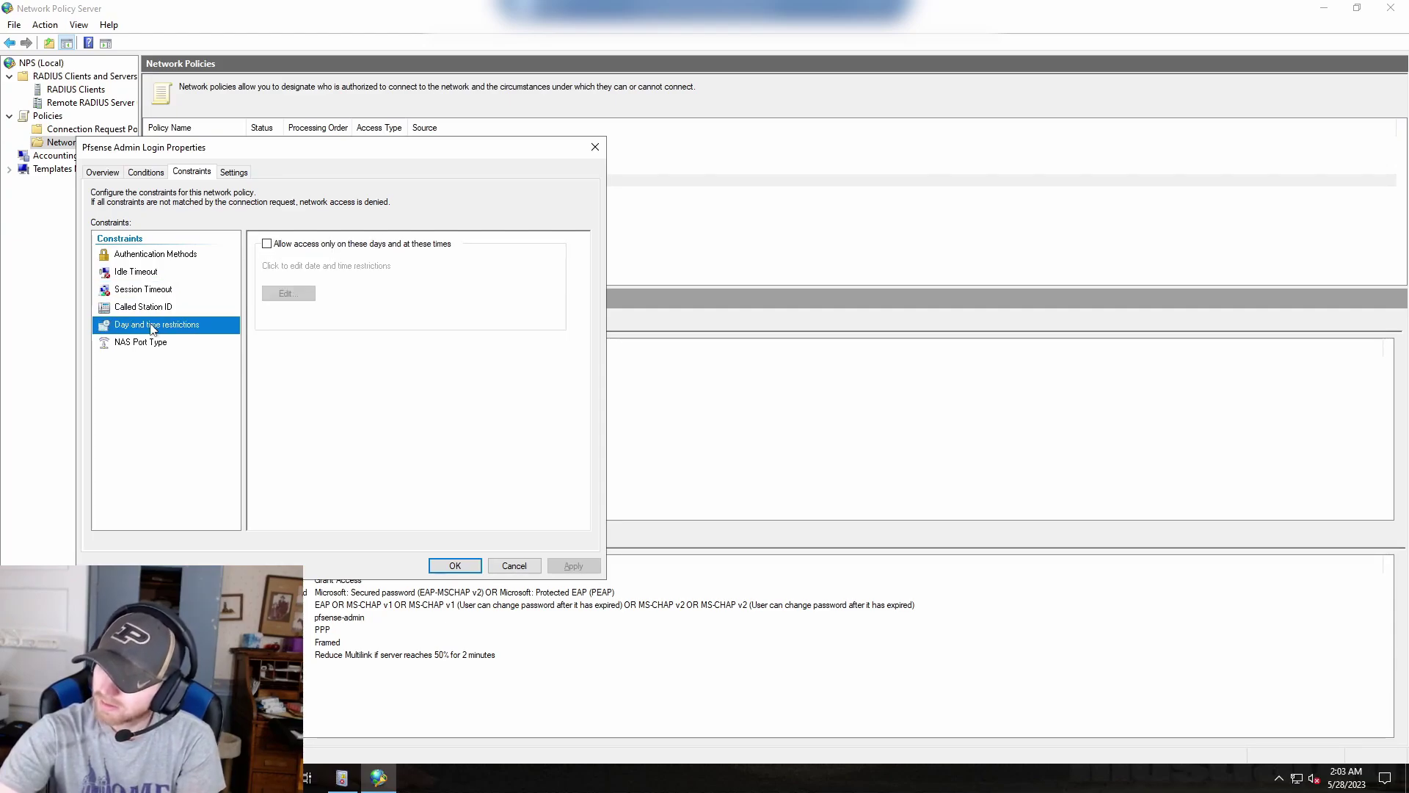
pyautogui.click(159, 343)
pyautogui.scroll(-6, 311, 417)
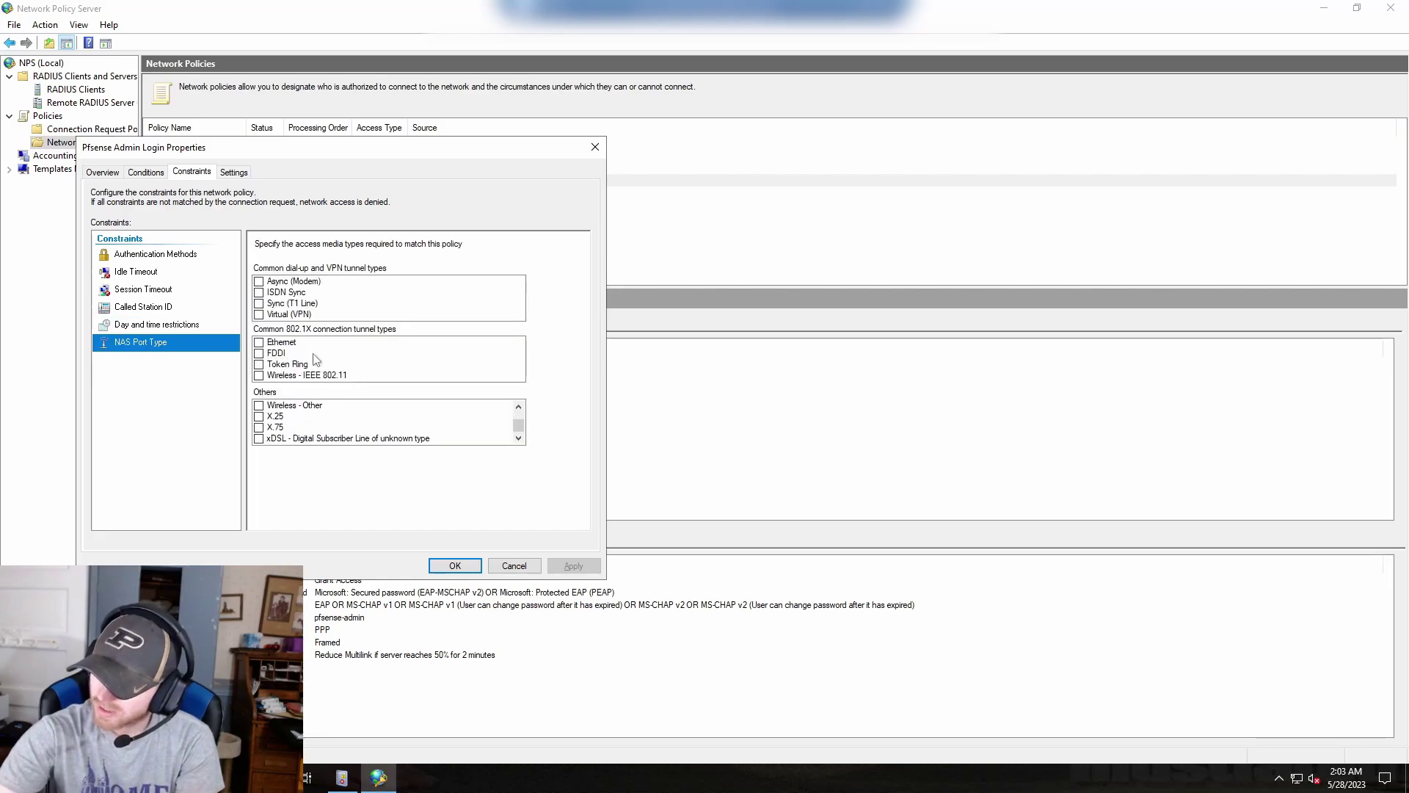
# Keep the Class RADIUS attribute at pfsense-admin and save the policy with OK.
pyautogui.click(231, 172)
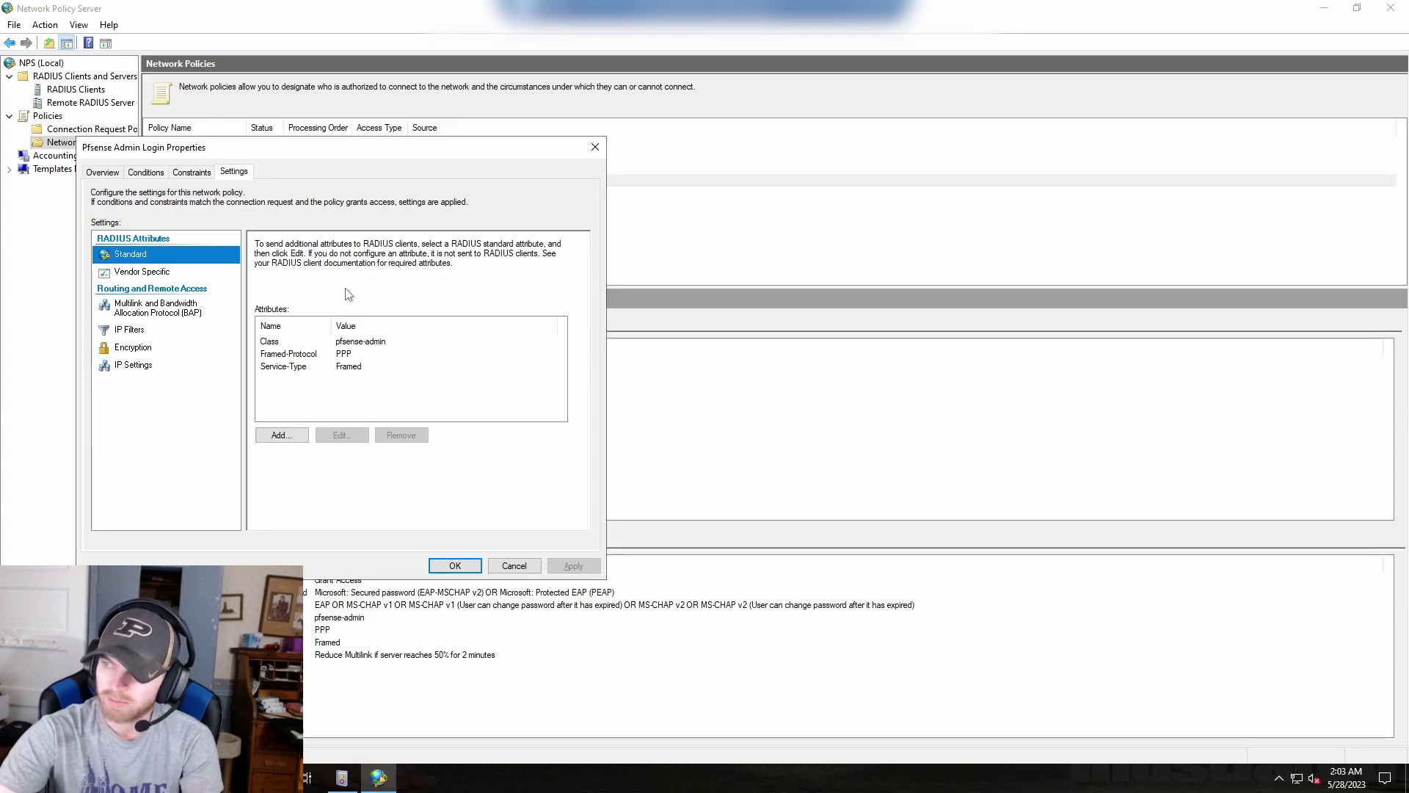
pyautogui.click(320, 343)
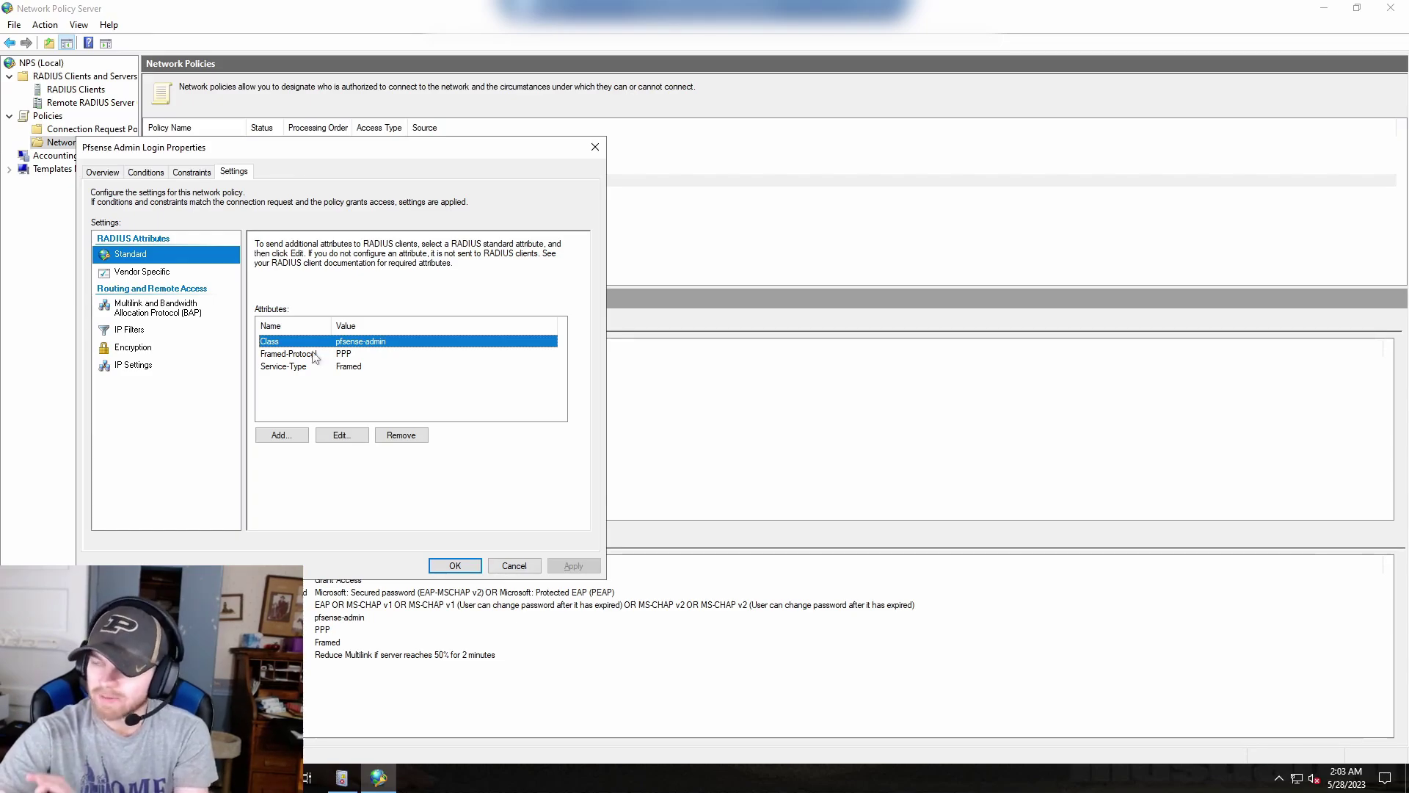
pyautogui.click(282, 434)
pyautogui.click(187, 373)
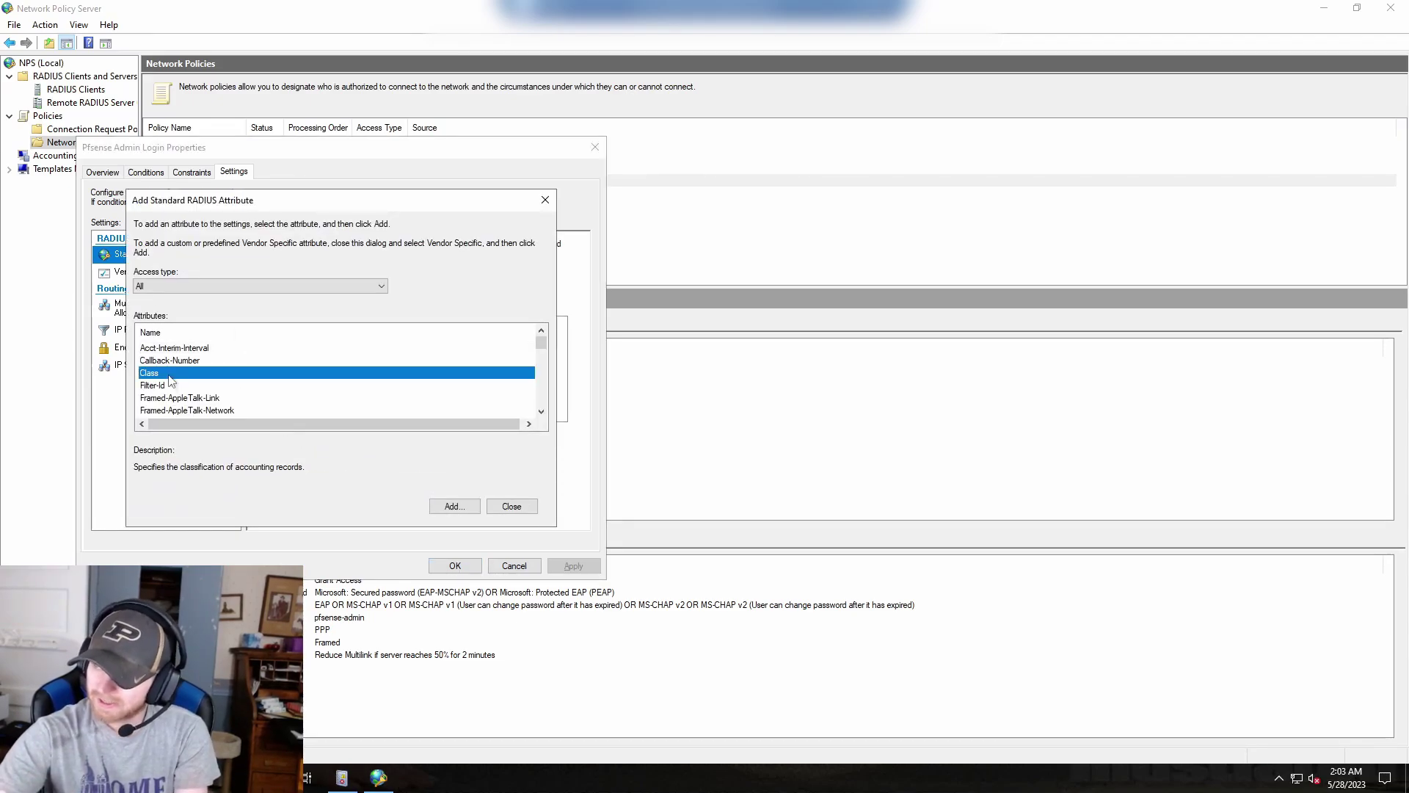
pyautogui.click(454, 506)
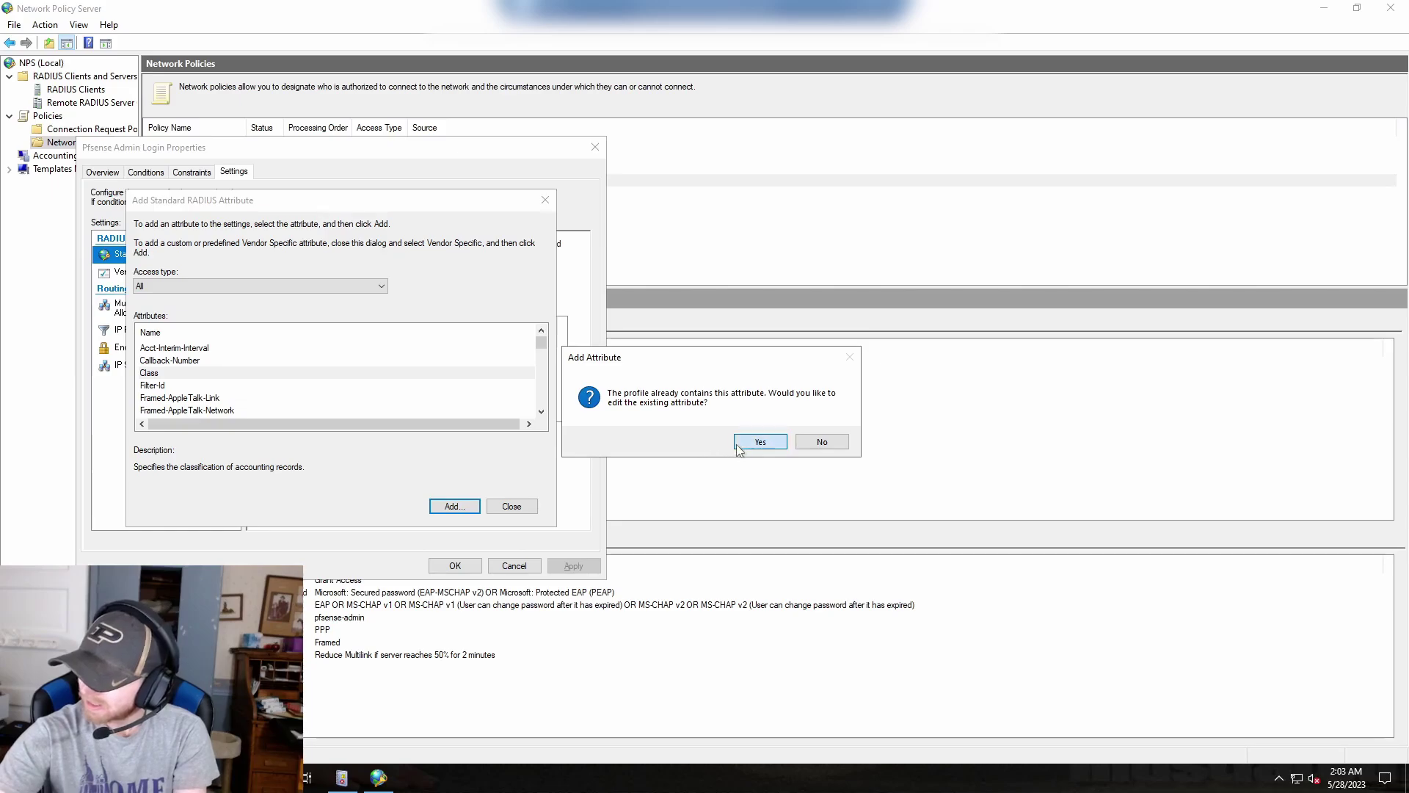
pyautogui.click(756, 443)
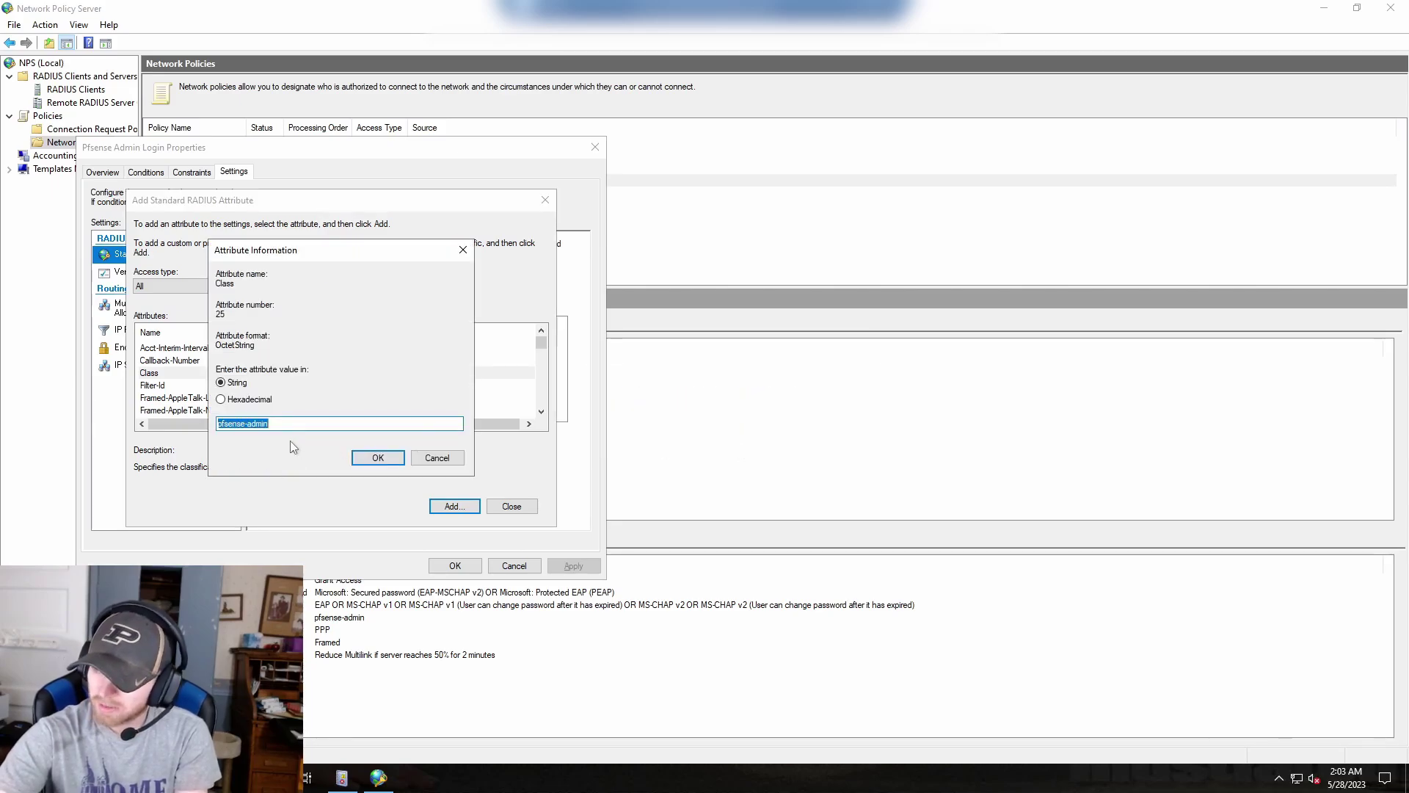
pyautogui.press('End')
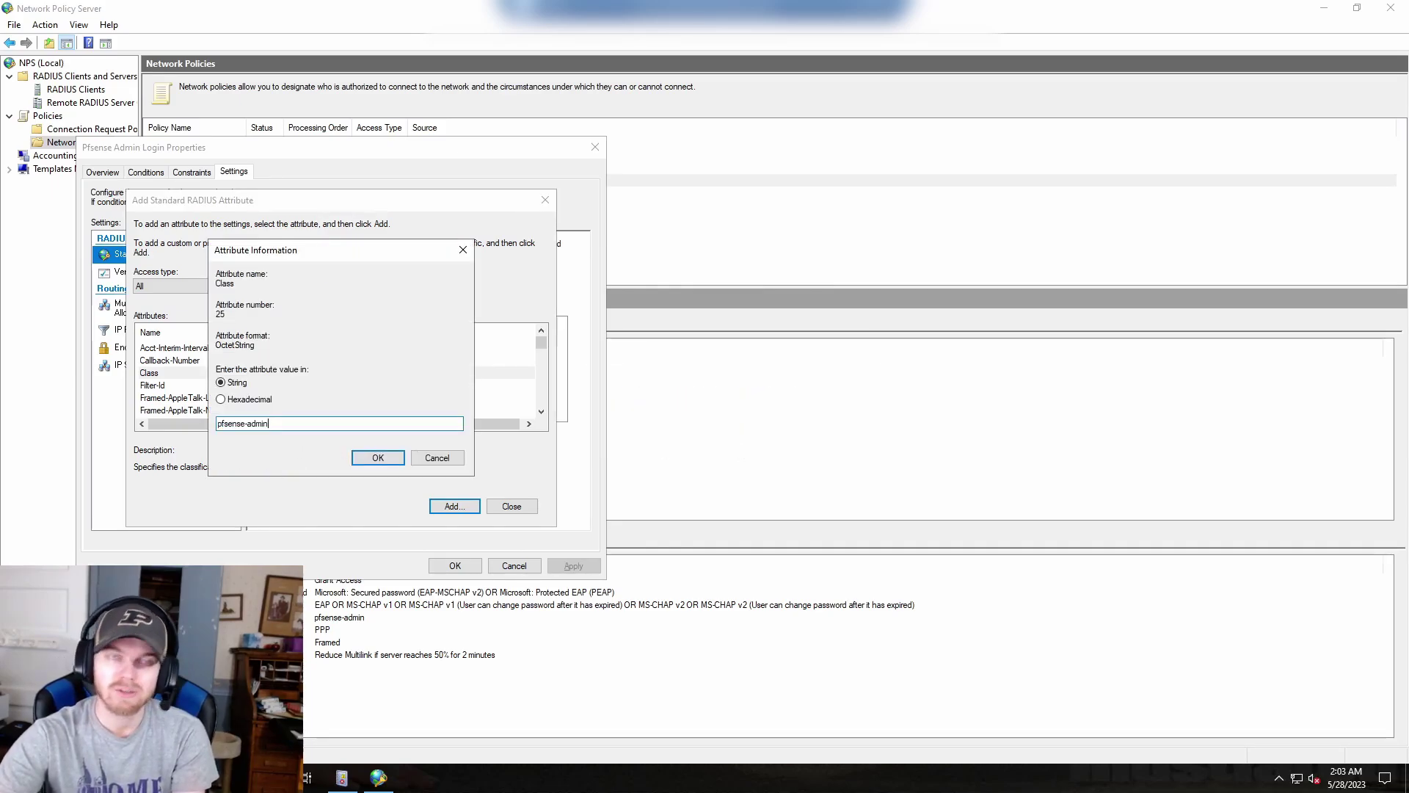
pyautogui.click(363, 456)
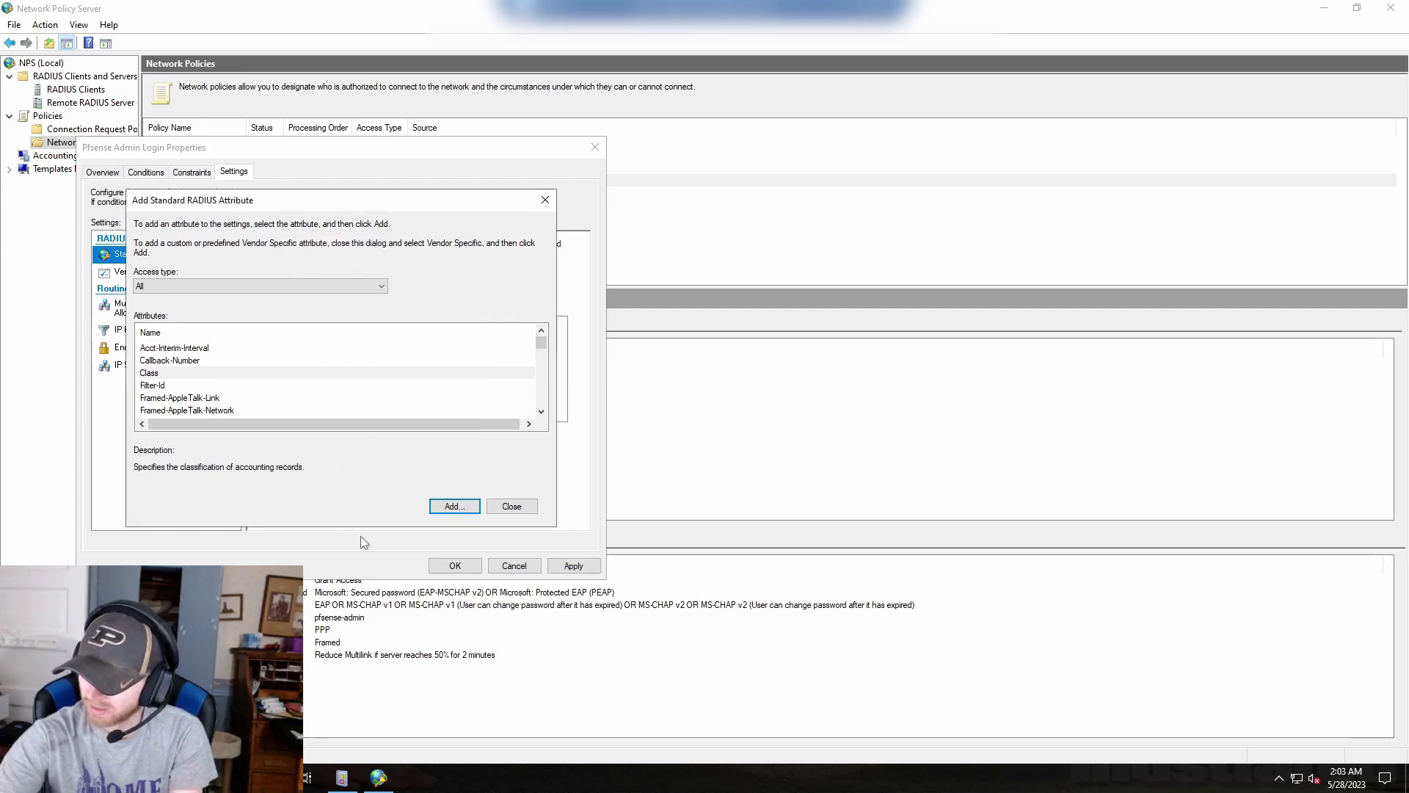
pyautogui.click(511, 506)
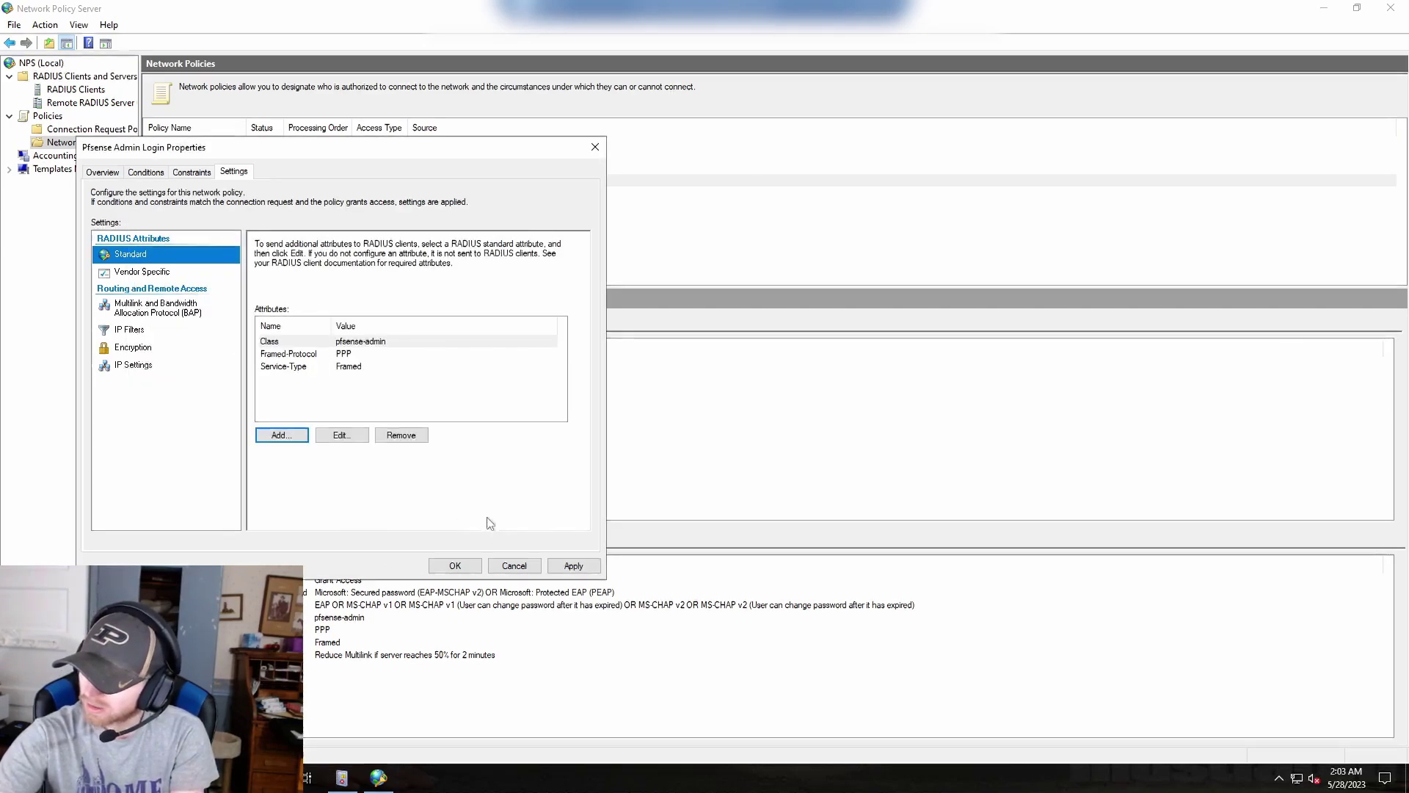
pyautogui.click(454, 565)
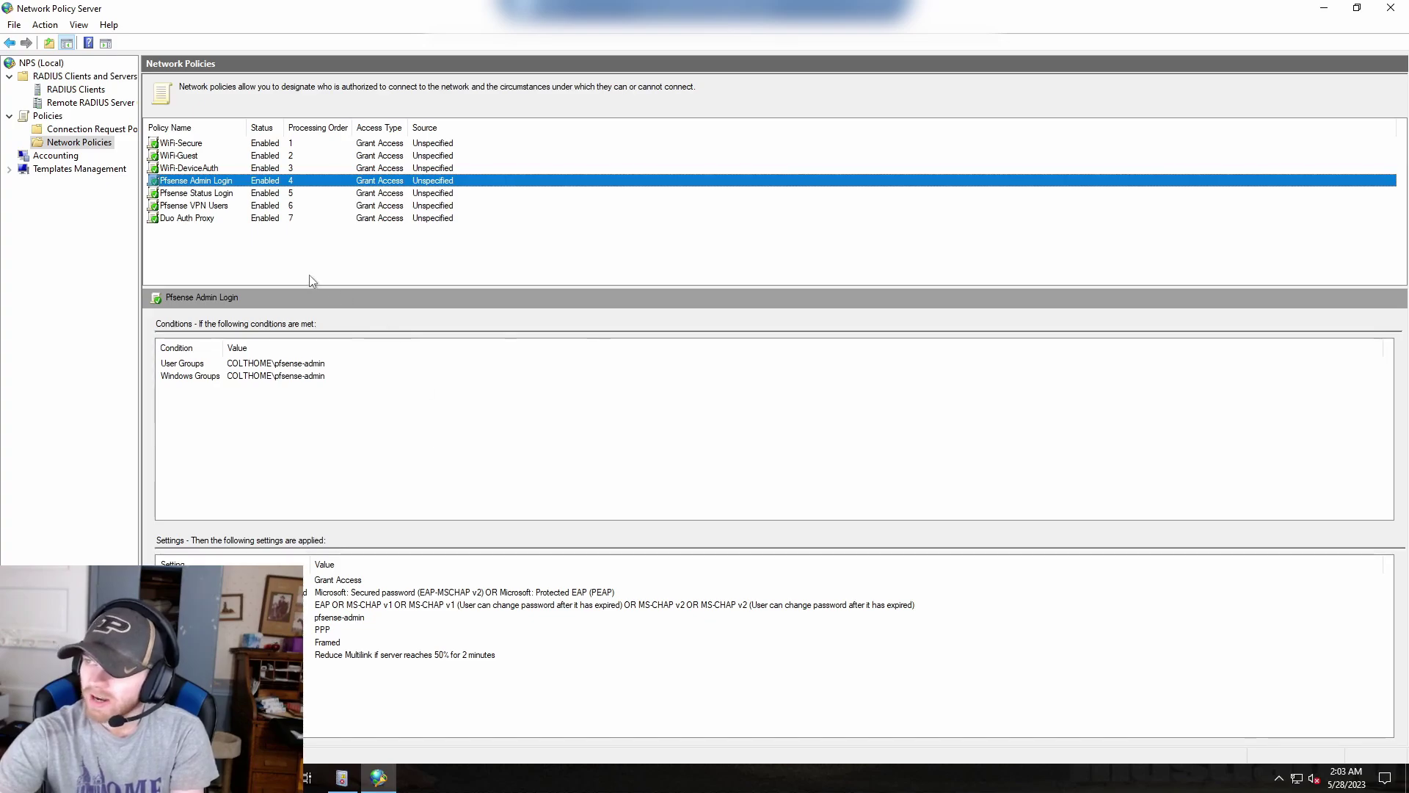
# Close the policy properties and view the Pfsense Status Login and Duo Auth Proxy policy details.
pyautogui.click(308, 279)
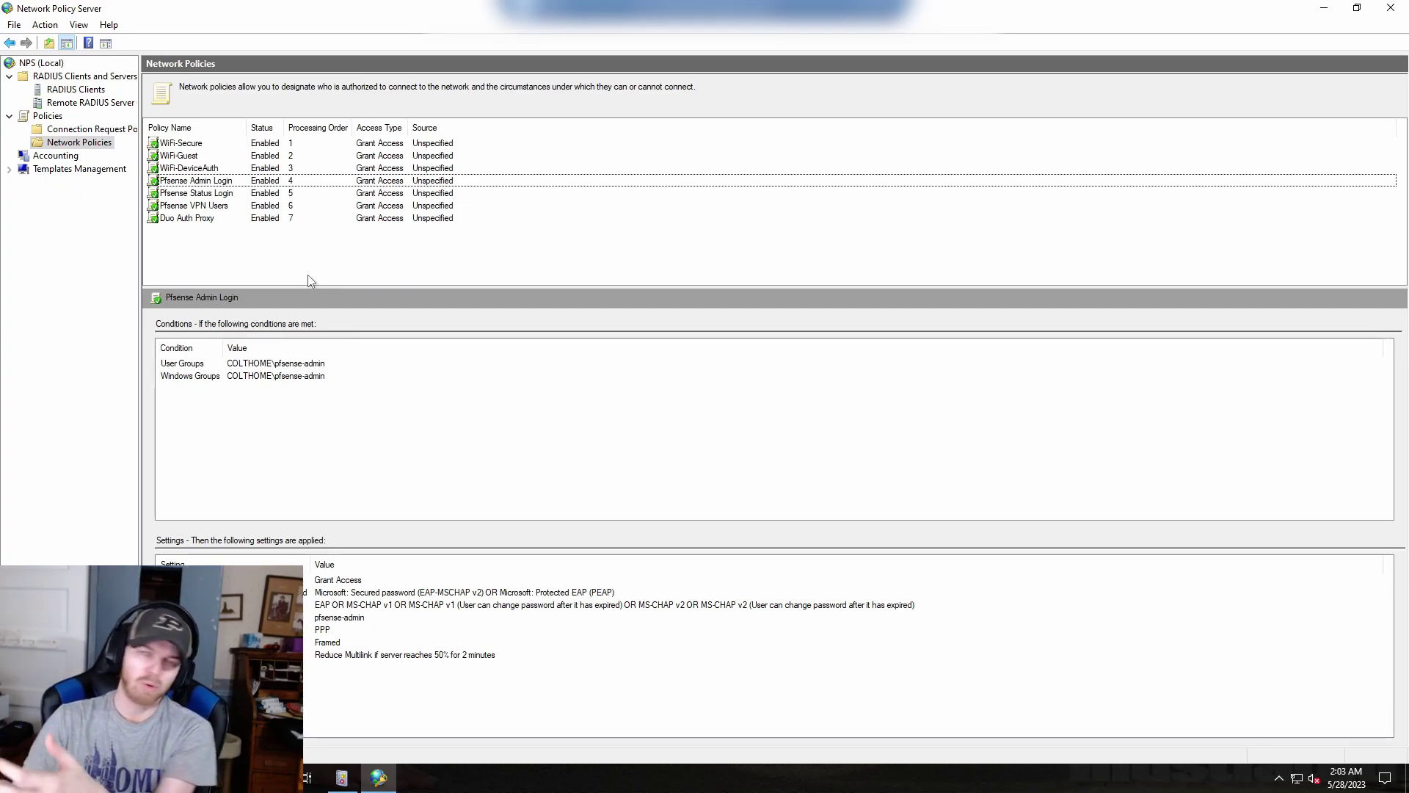
pyautogui.click(197, 195)
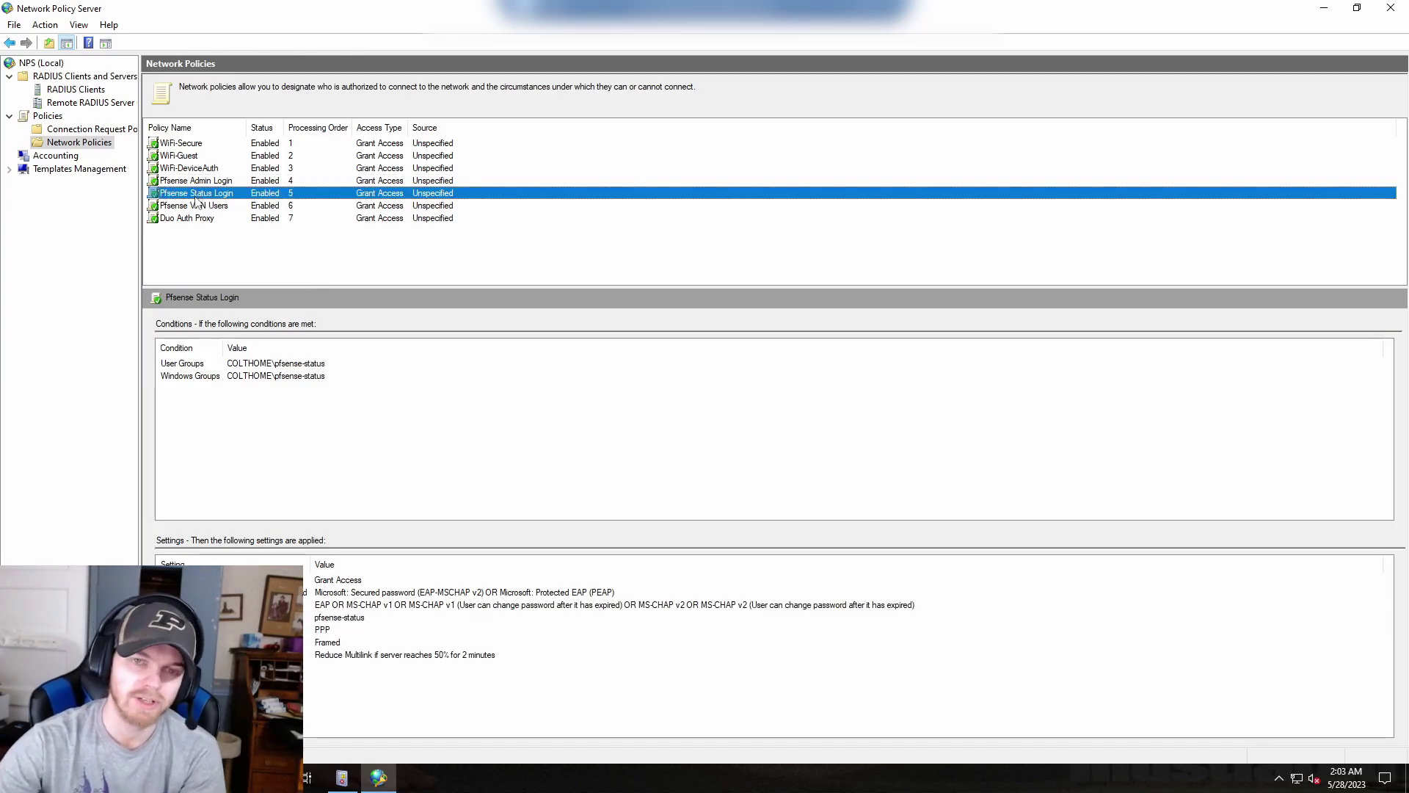
pyautogui.click(229, 218)
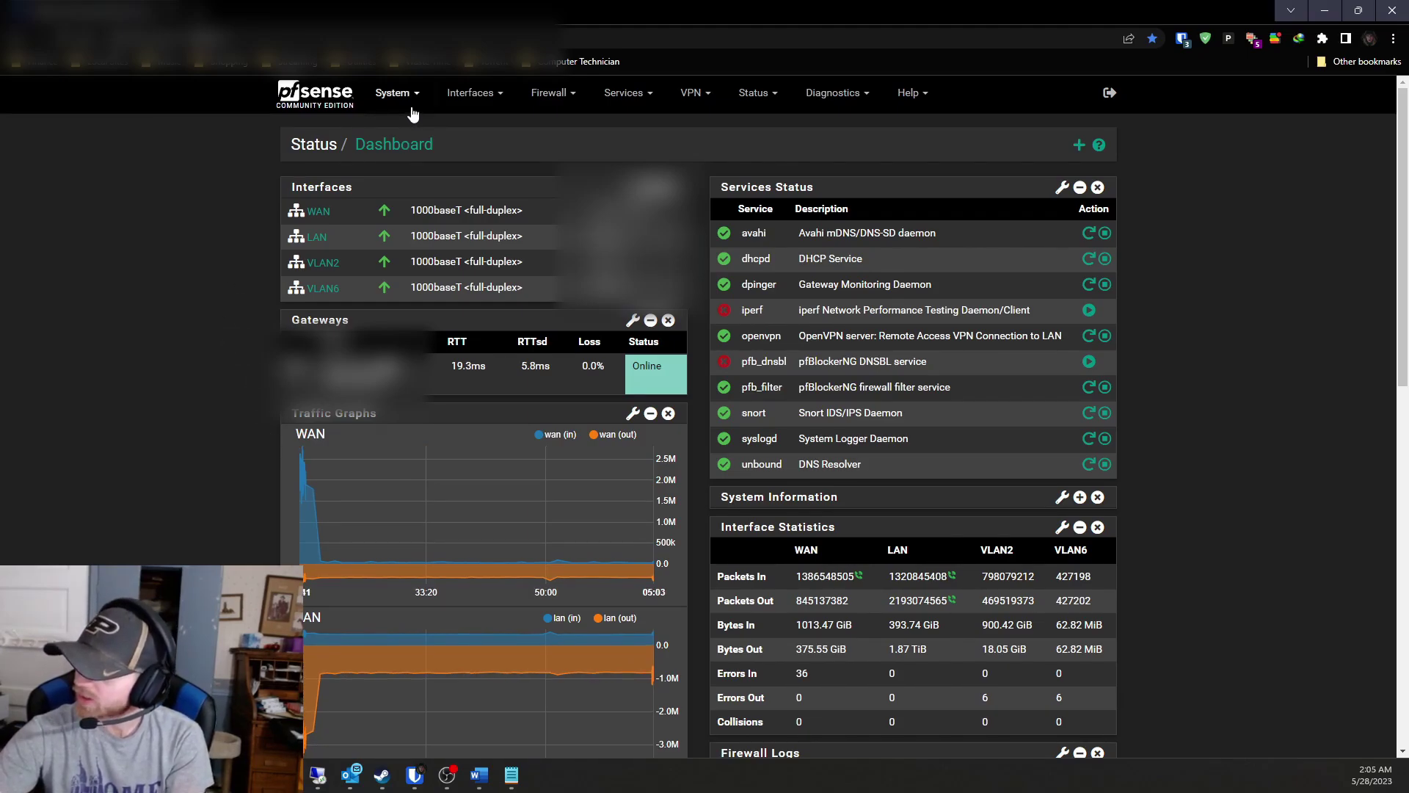
# View pfSense's User Manager Groups list, then bring the NPS window back to front.
pyautogui.hotkey('alt', 'Tab')
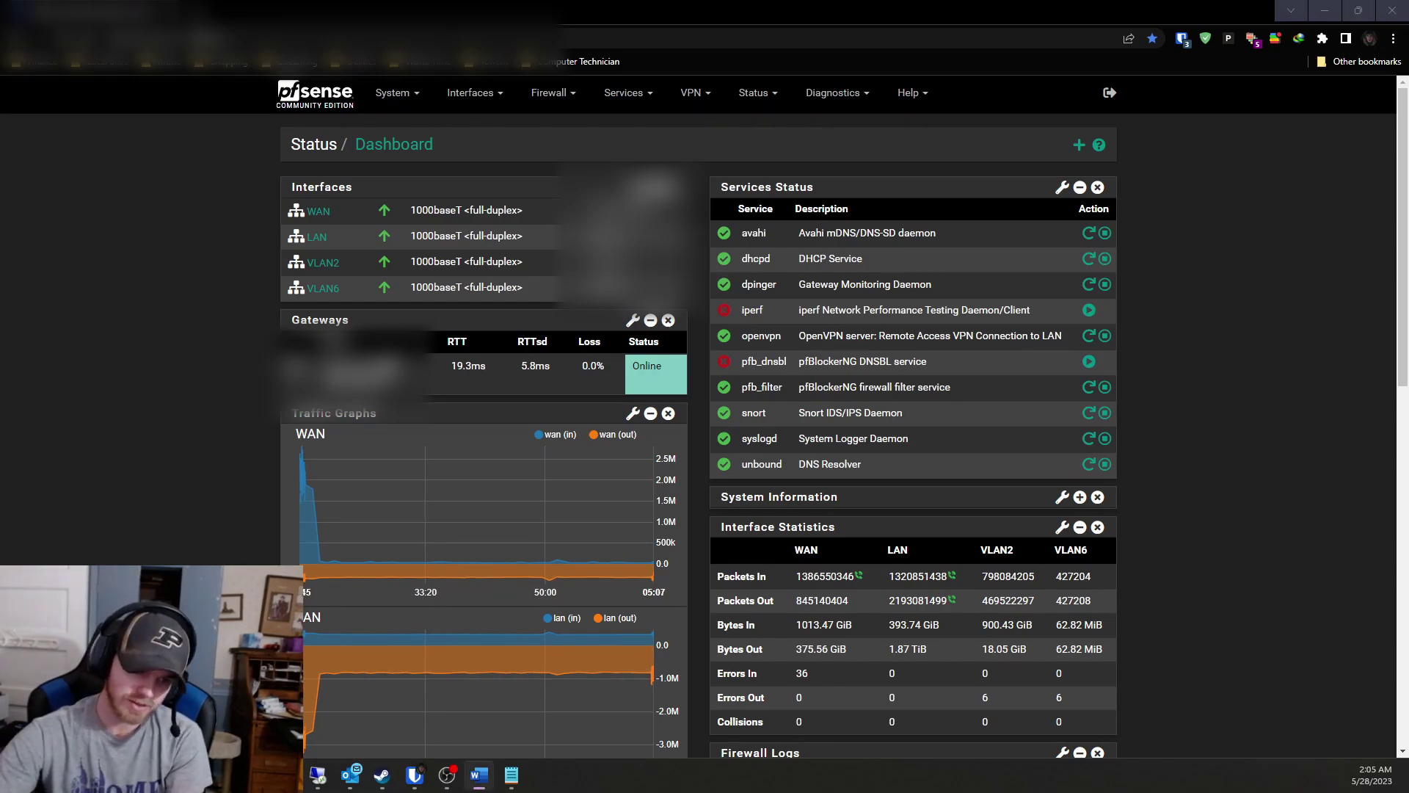
pyautogui.click(396, 106)
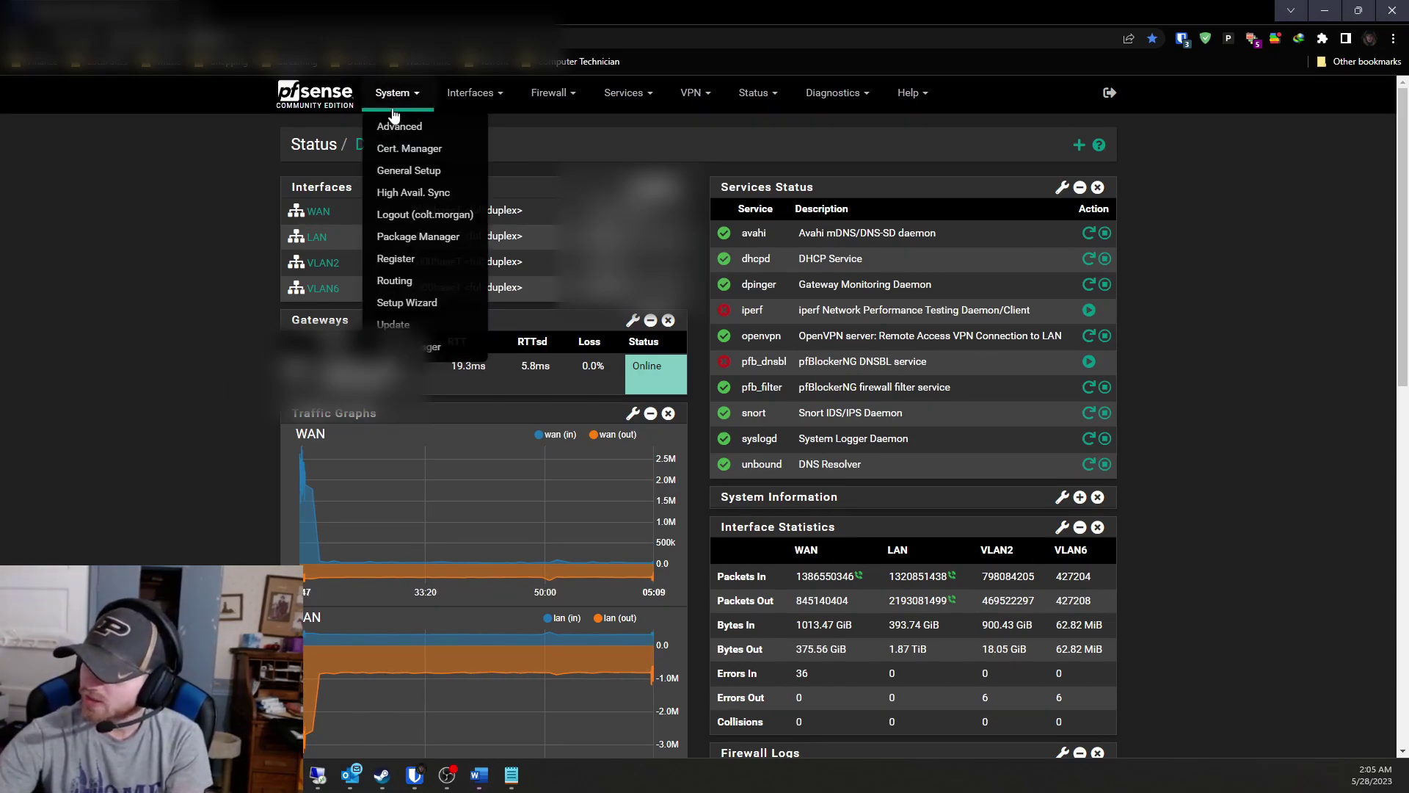
pyautogui.click(396, 346)
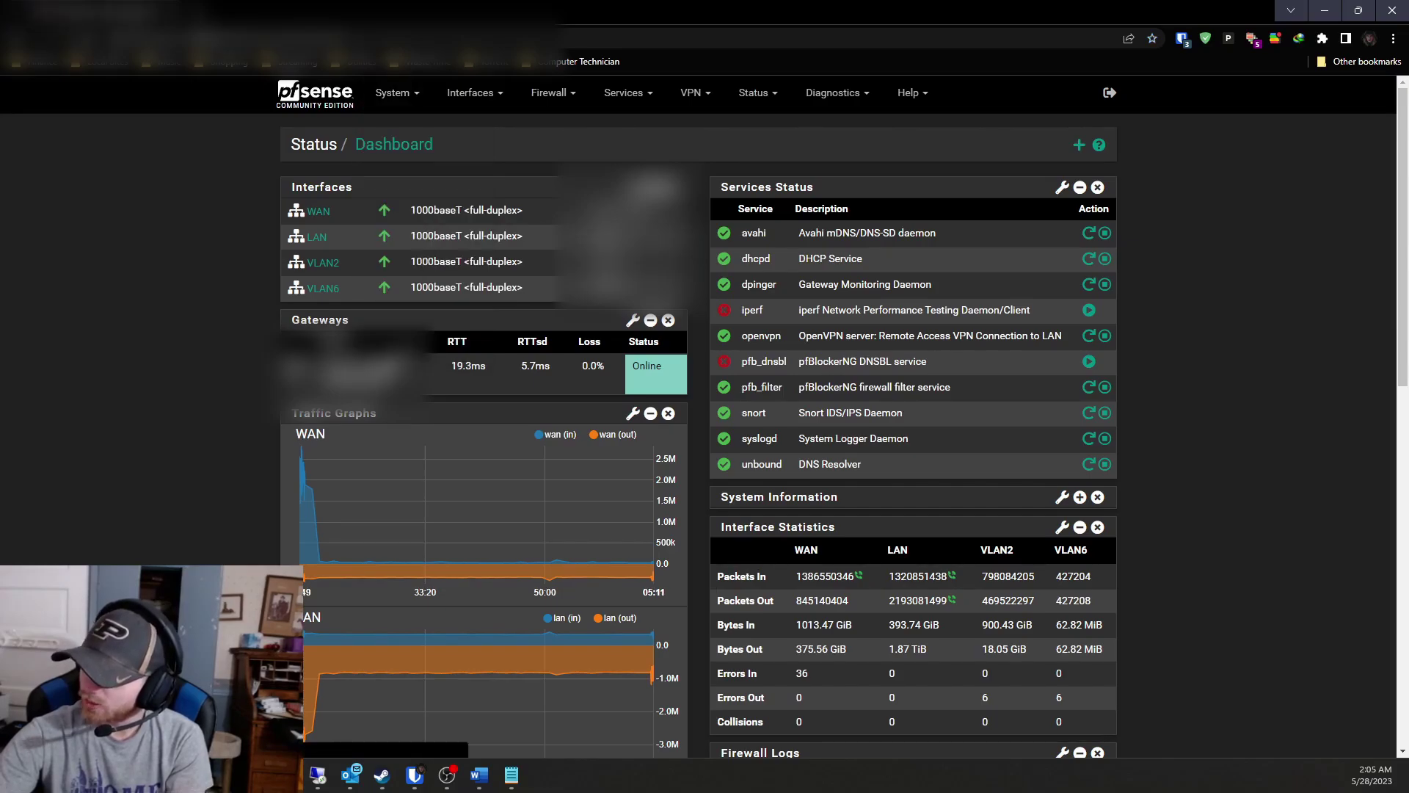
pyautogui.click(387, 200)
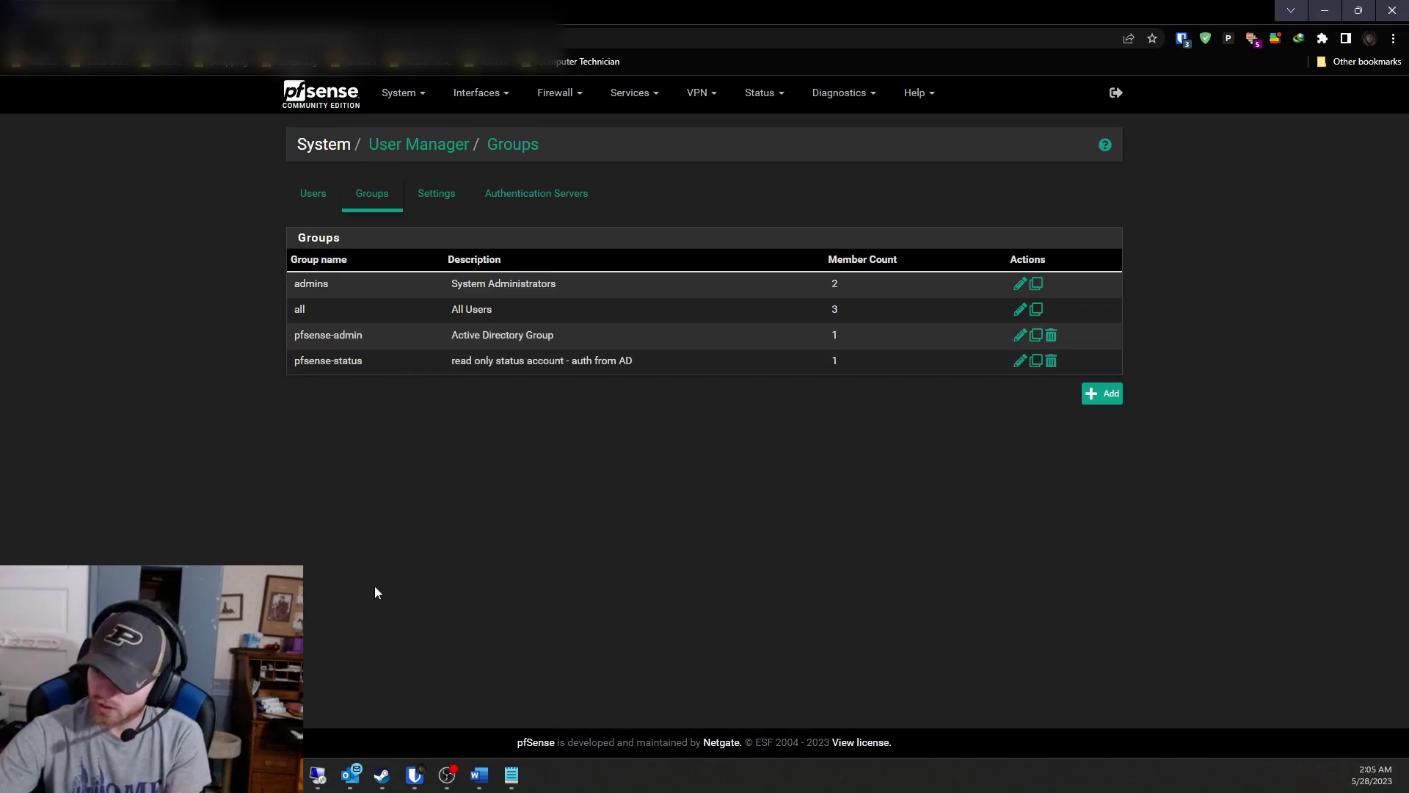
pyautogui.click(318, 774)
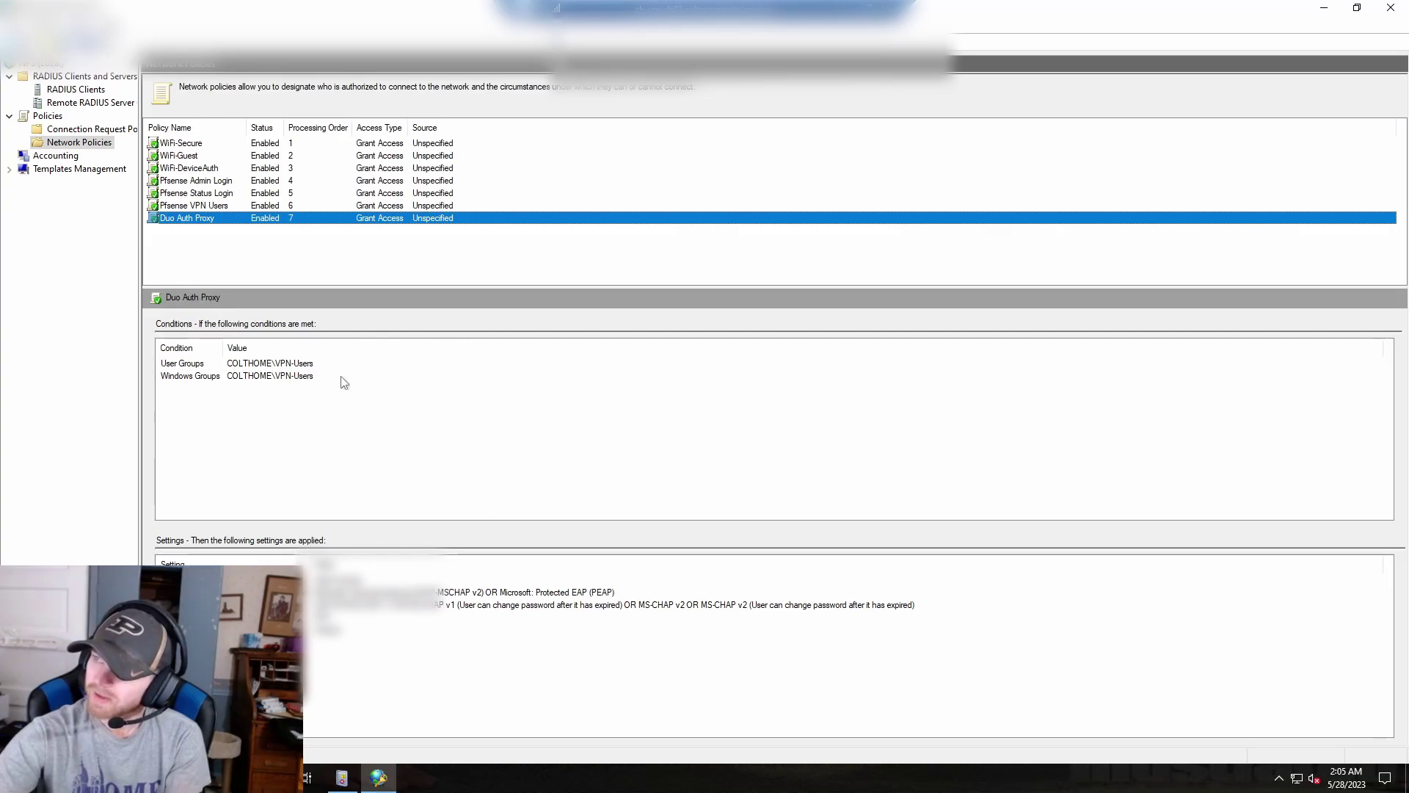
# Check Pfsense Admin Login's Class attribute pfsense-admin, then return to the pfSense groups page.
pyautogui.click(215, 181)
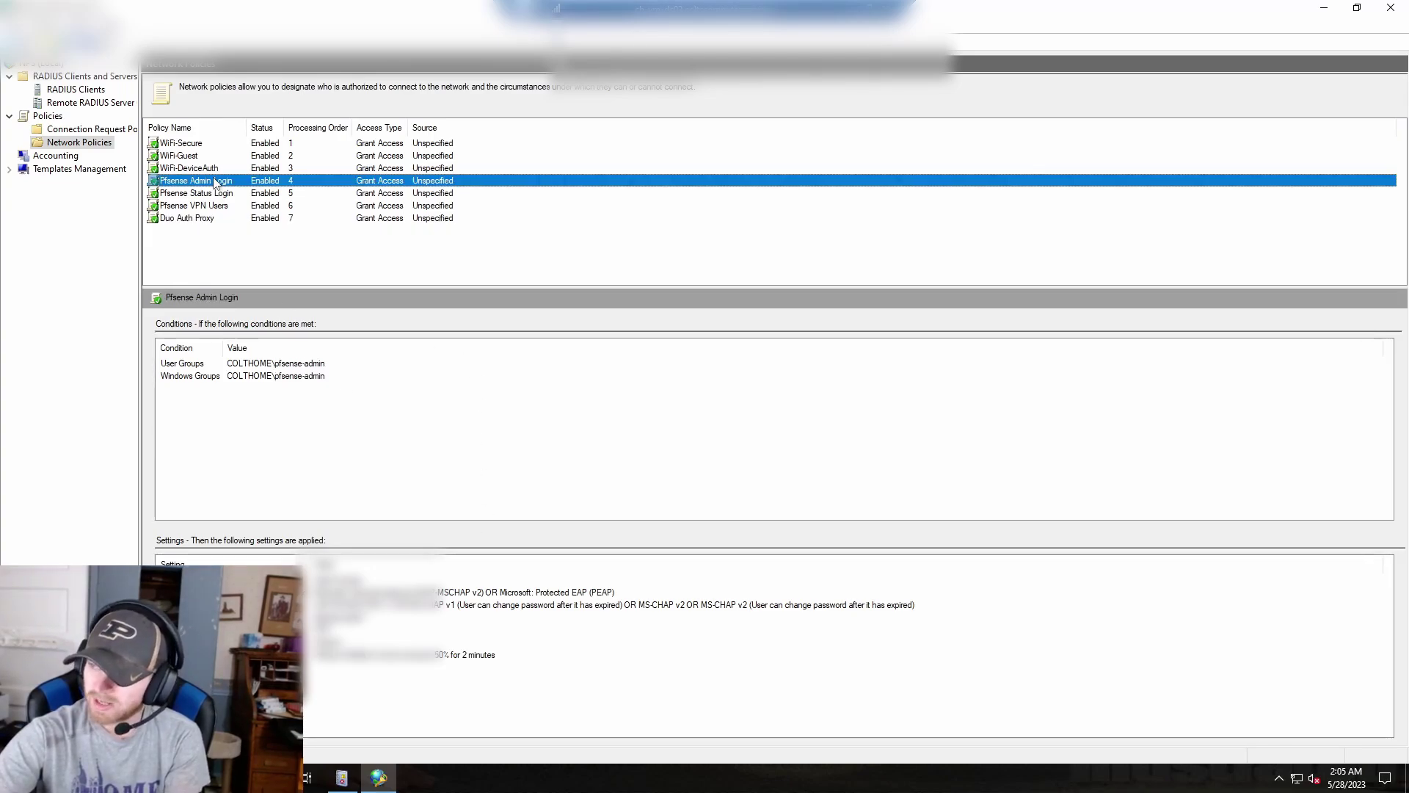
pyautogui.rightClick(215, 181)
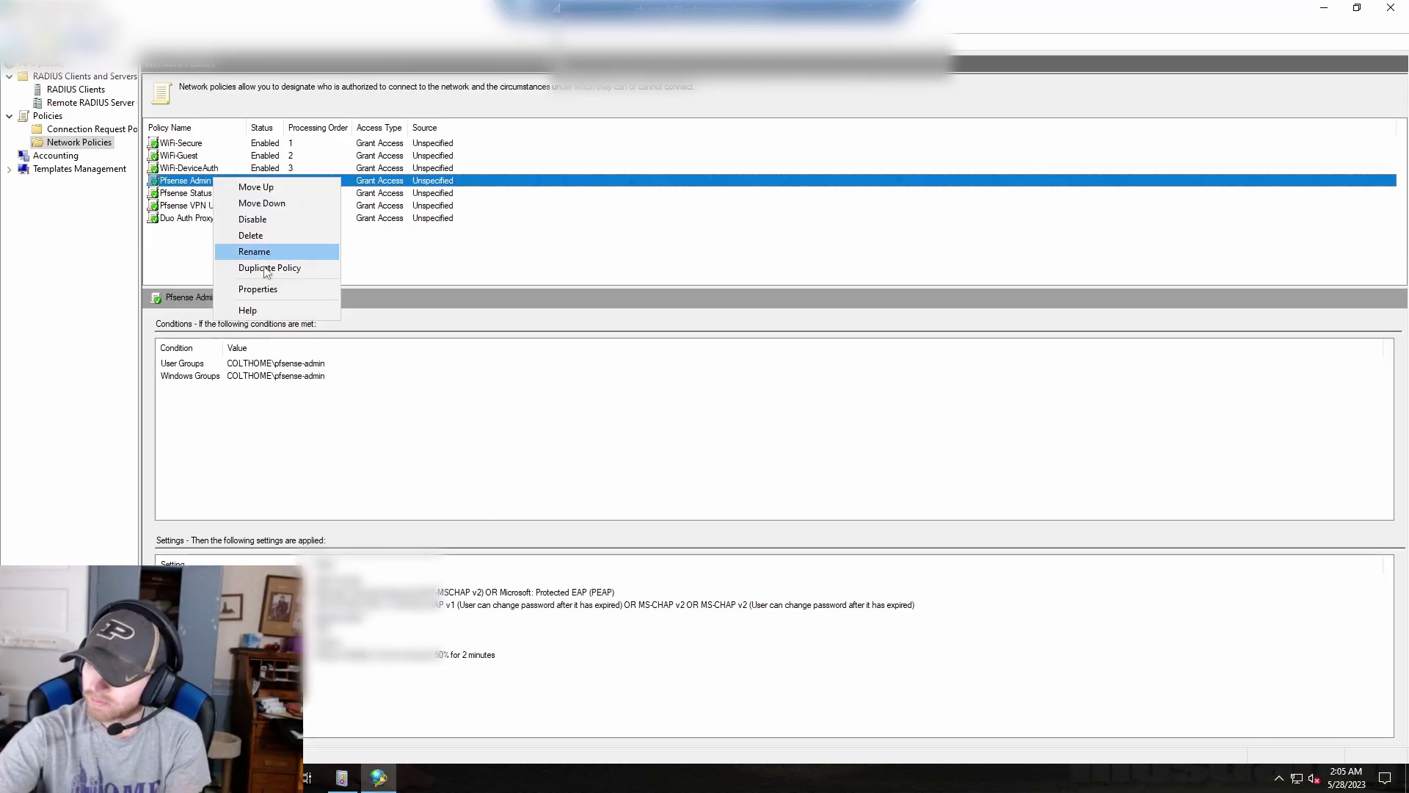
pyautogui.click(280, 289)
pyautogui.click(231, 174)
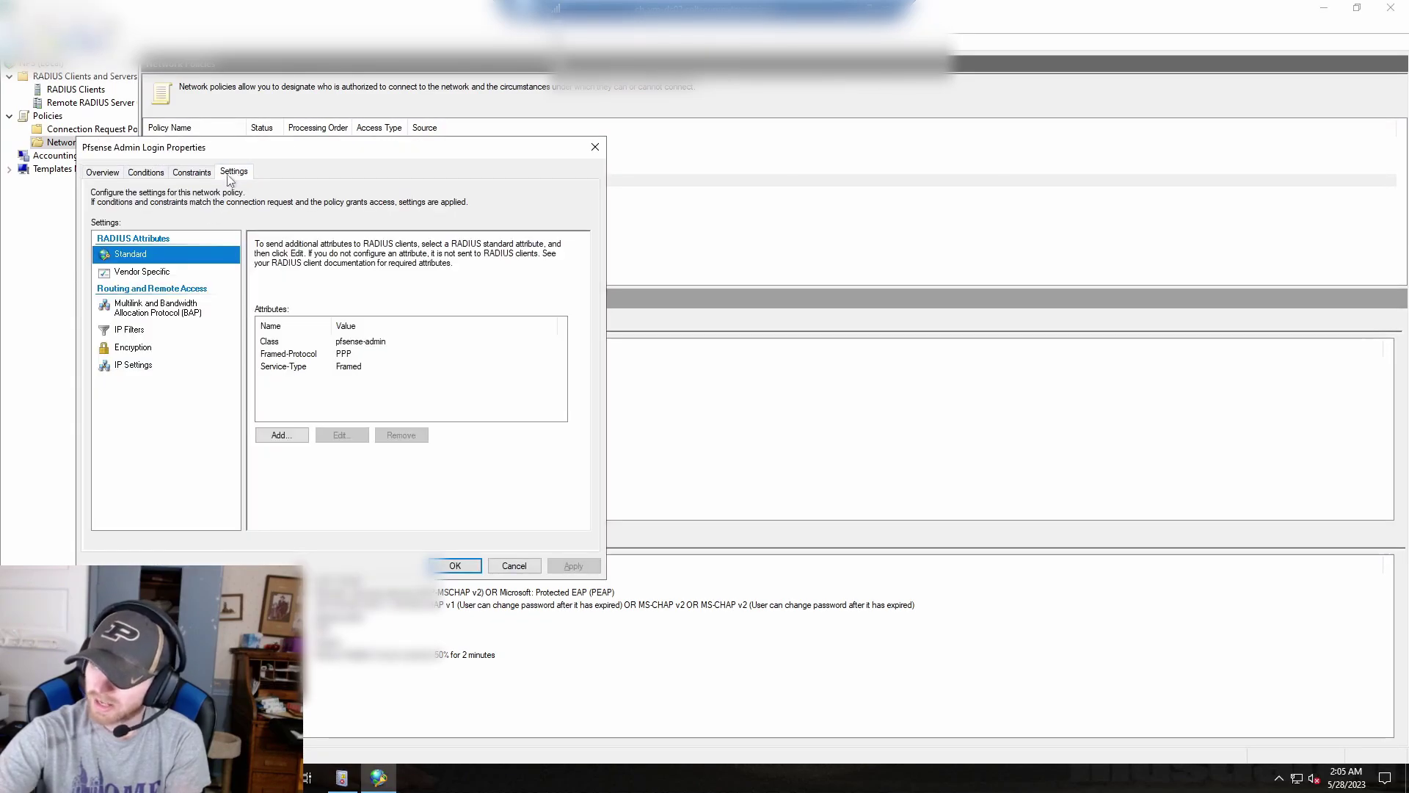
pyautogui.click(281, 343)
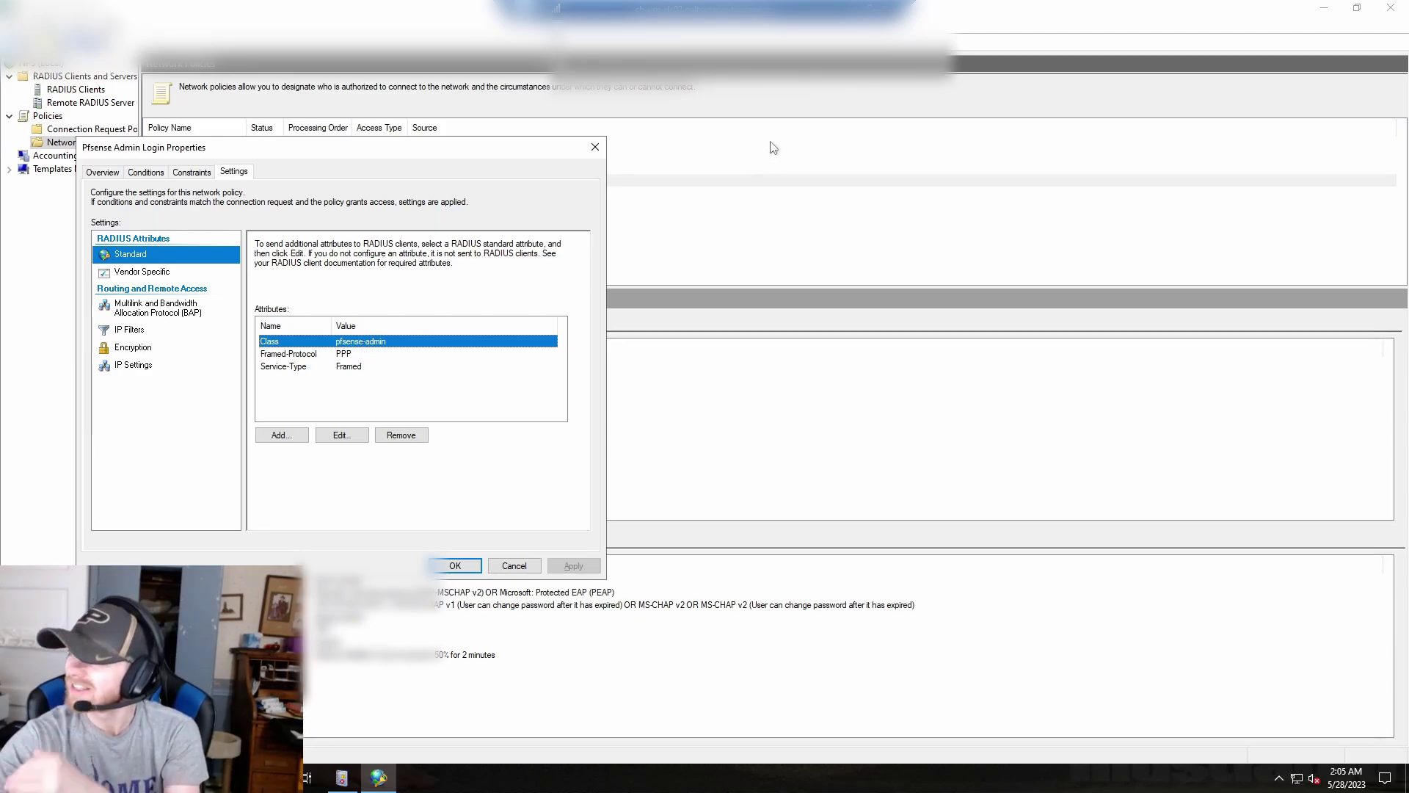
pyautogui.click(855, 10)
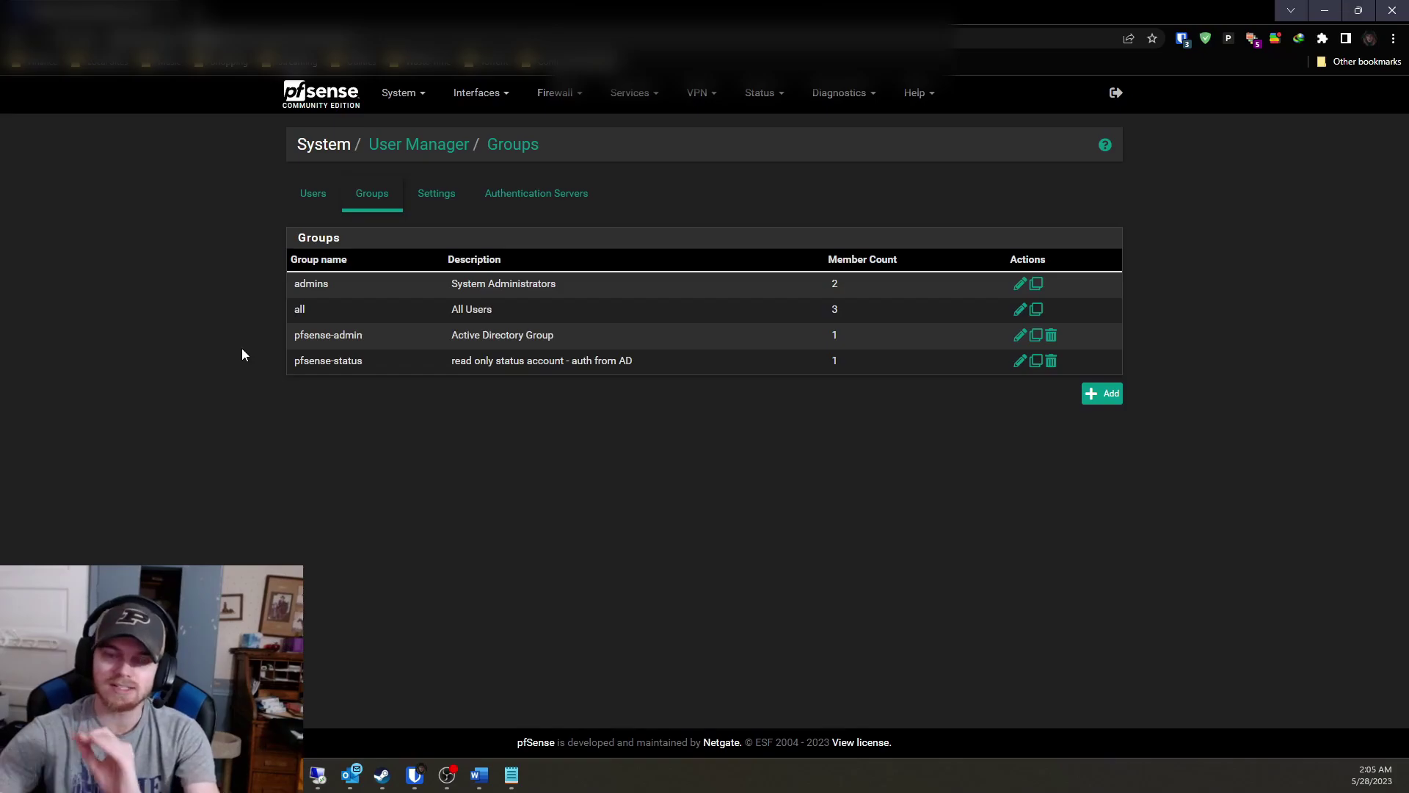
# Inspect the pfsense-admin group without saving, then view the pfSense Authentication Servers list.
pyautogui.click(1021, 336)
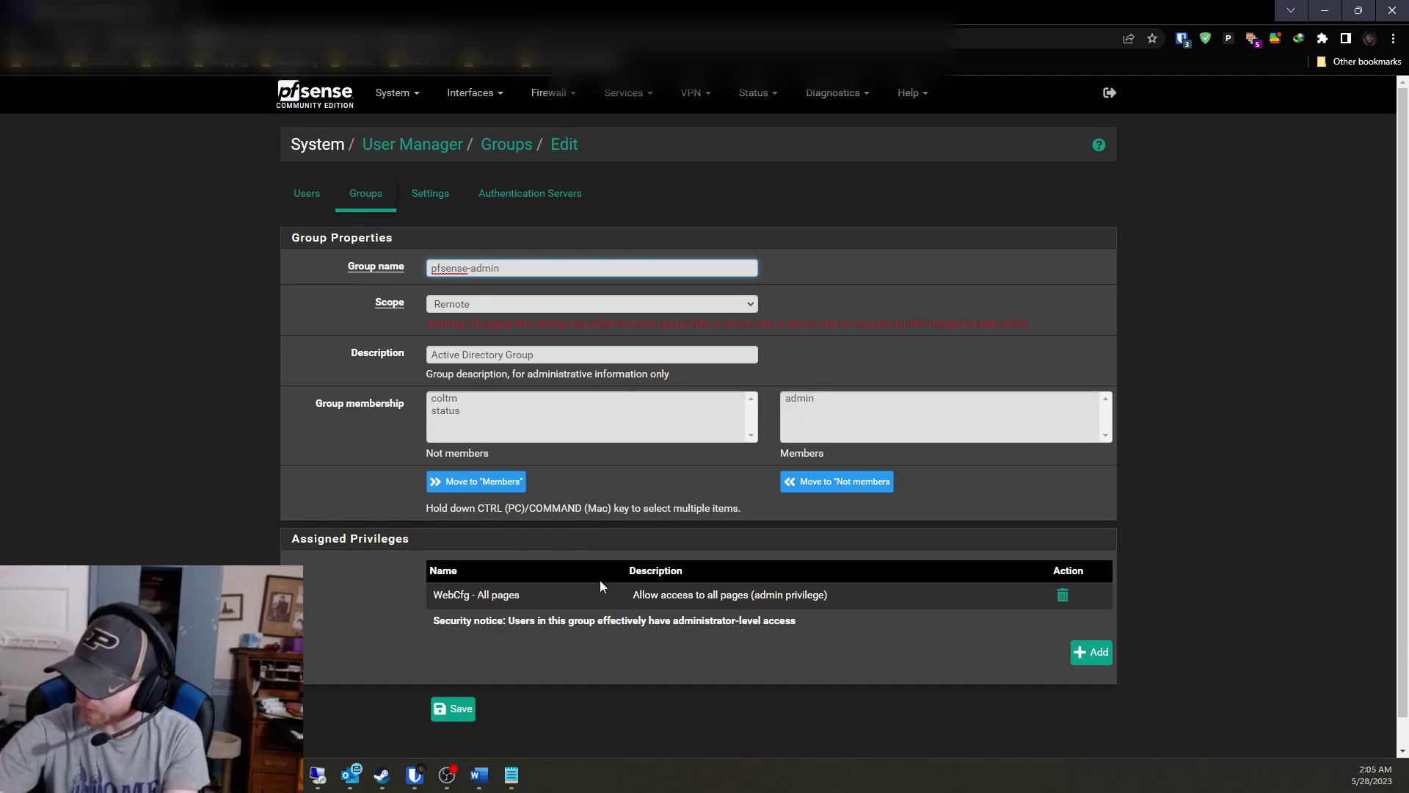
pyautogui.scroll(-1, 601, 585)
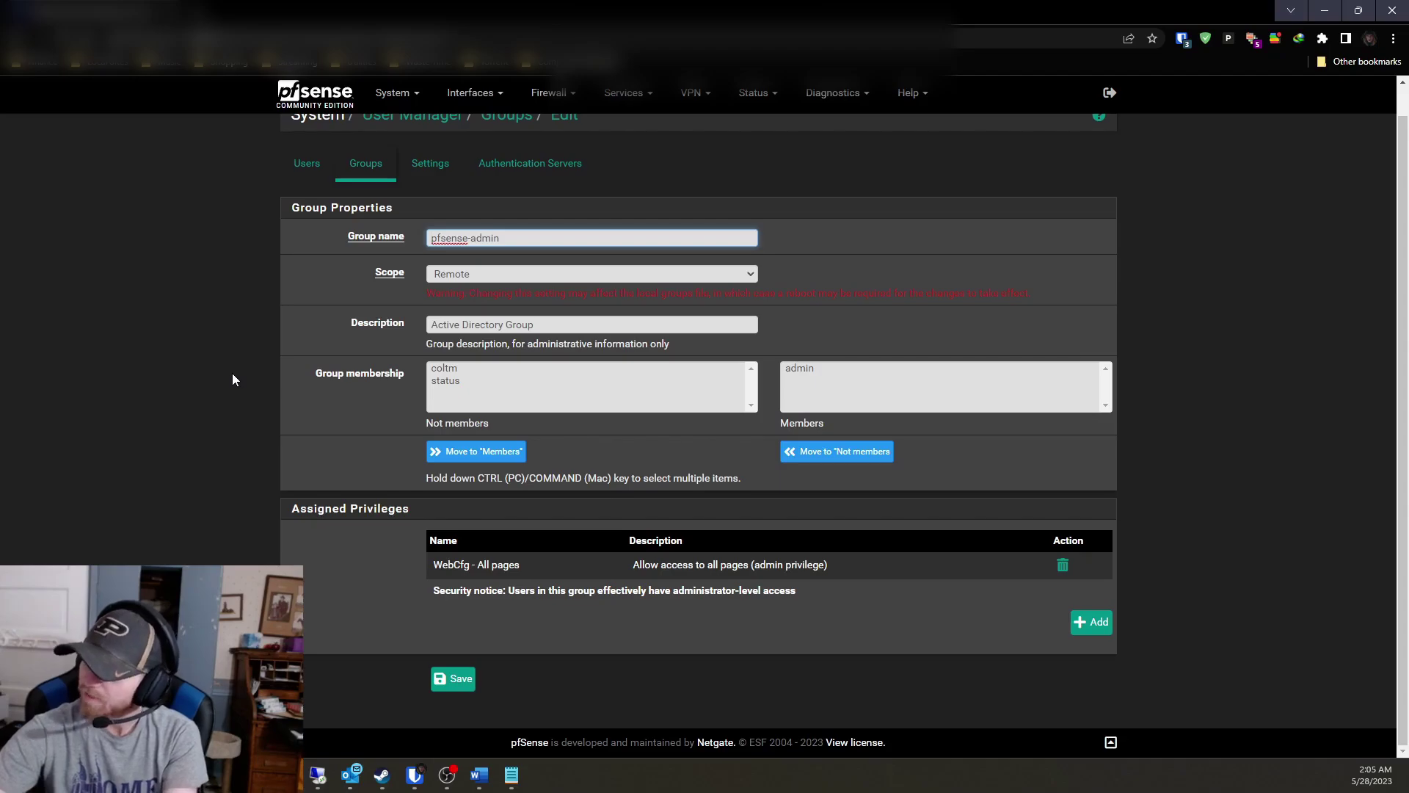
pyautogui.press('Return')
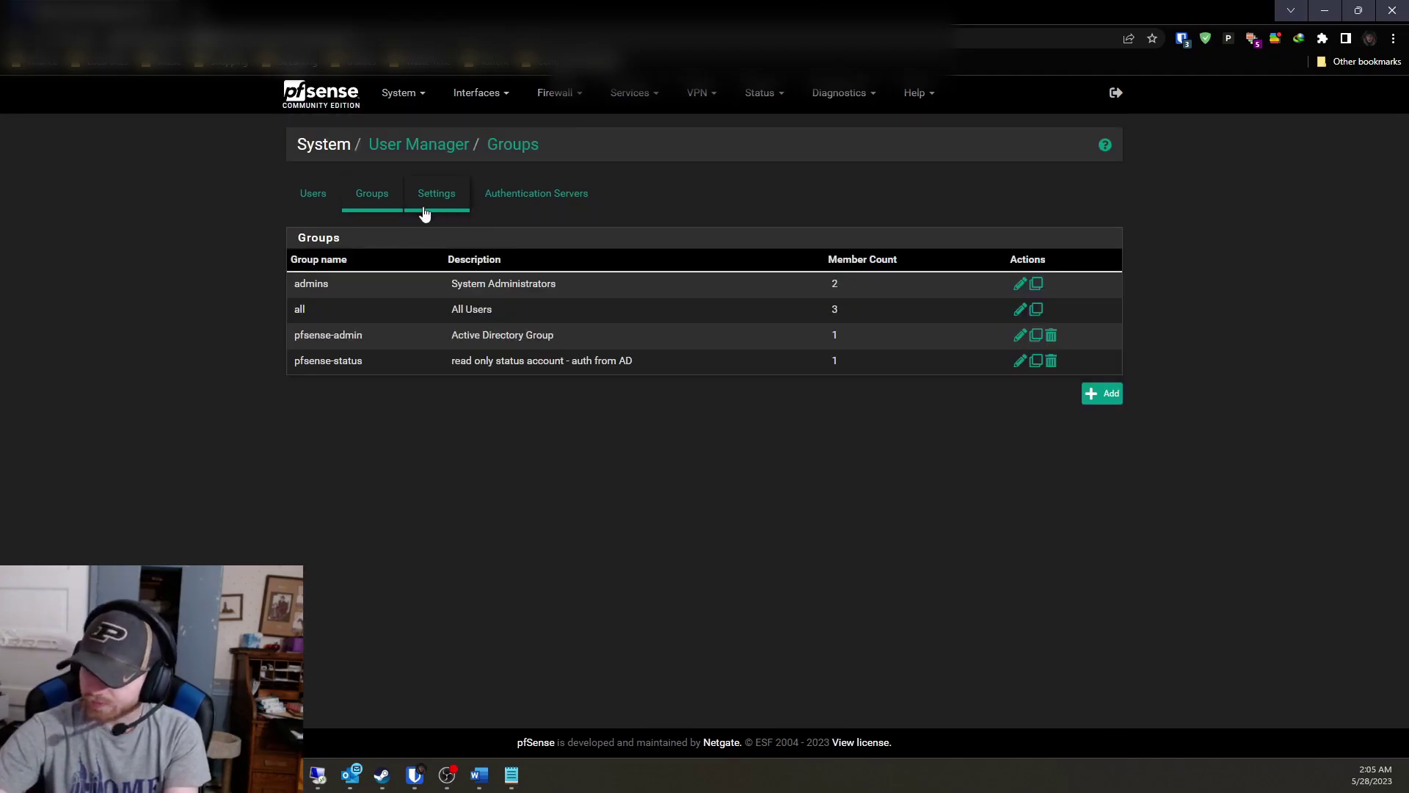
pyautogui.click(502, 203)
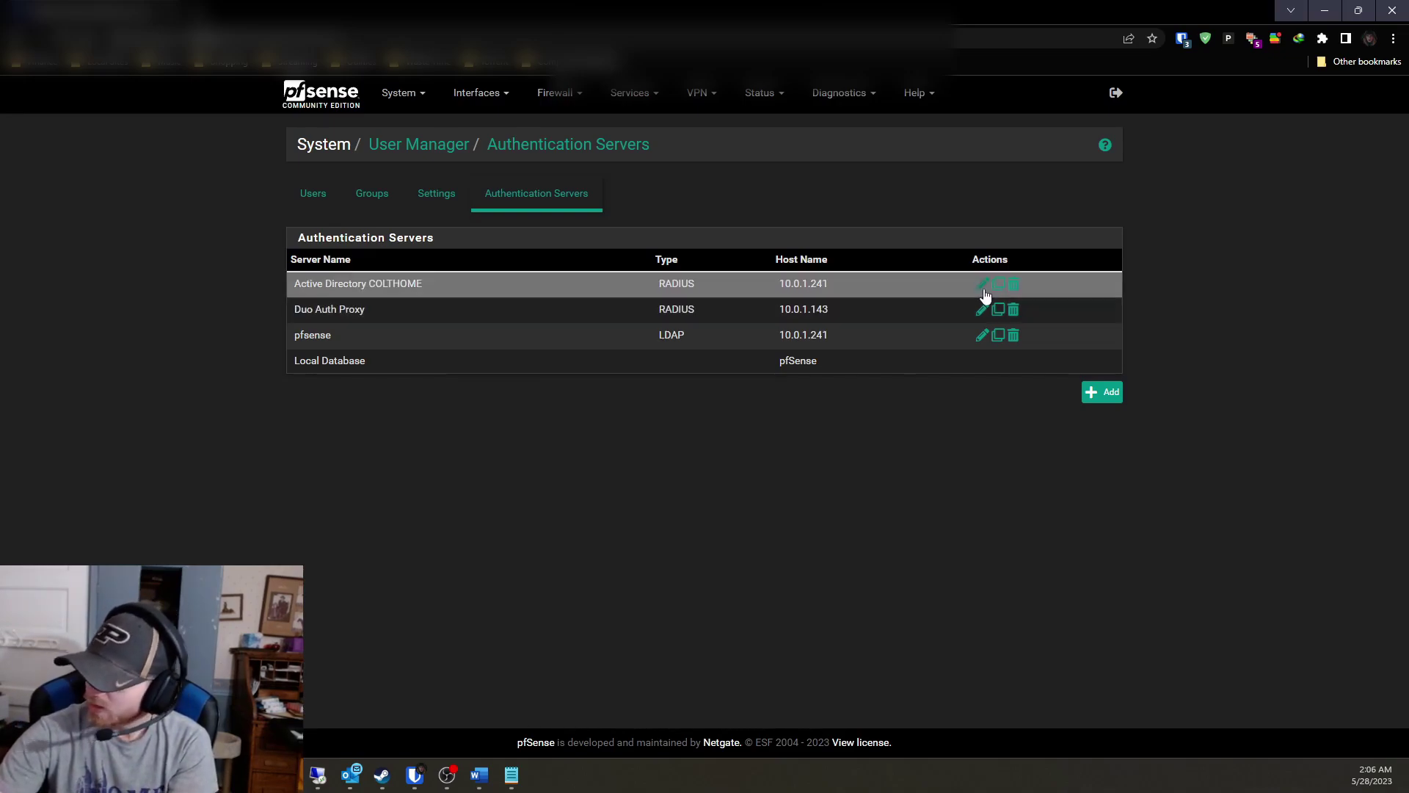
pyautogui.click(1118, 391)
pyautogui.click(618, 308)
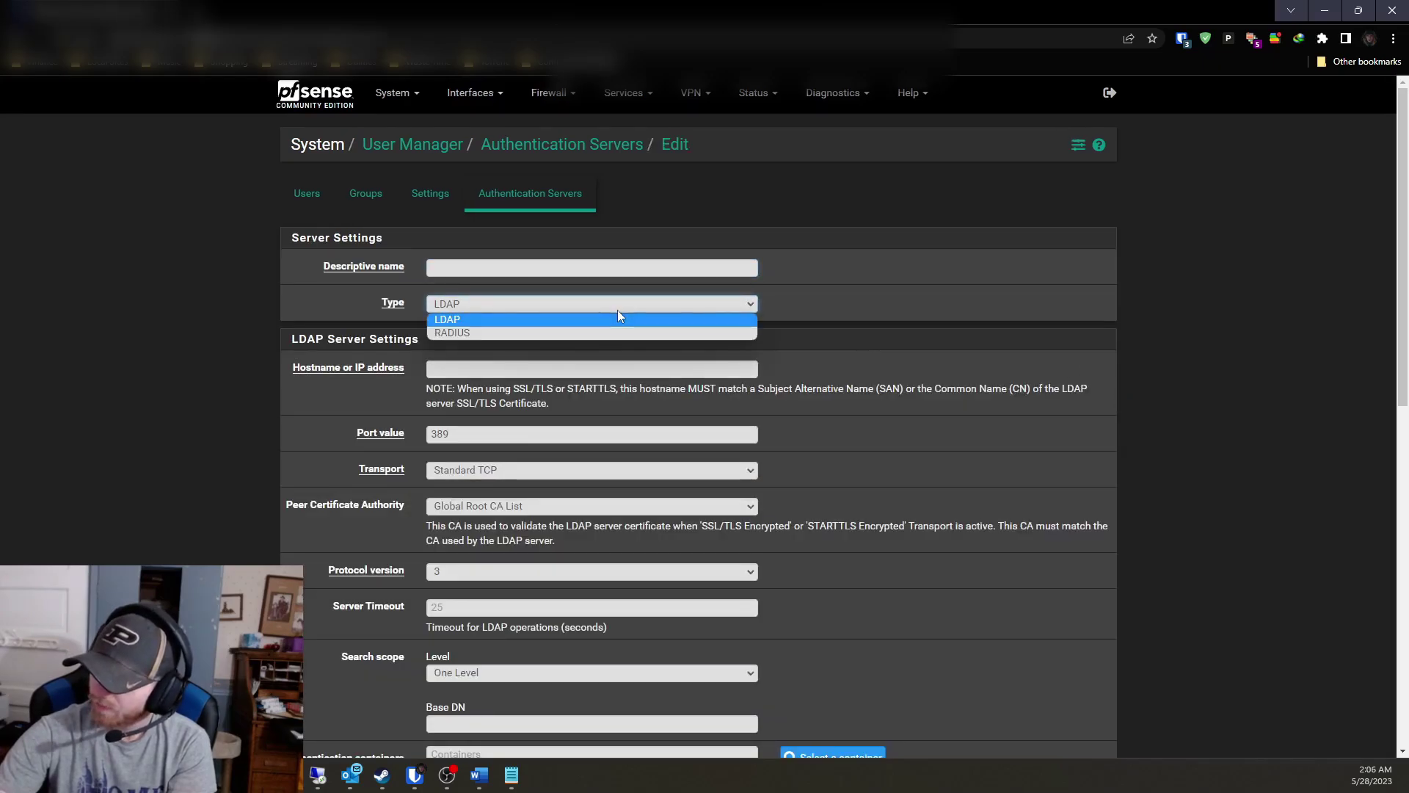
pyautogui.click(587, 333)
pyautogui.click(487, 267)
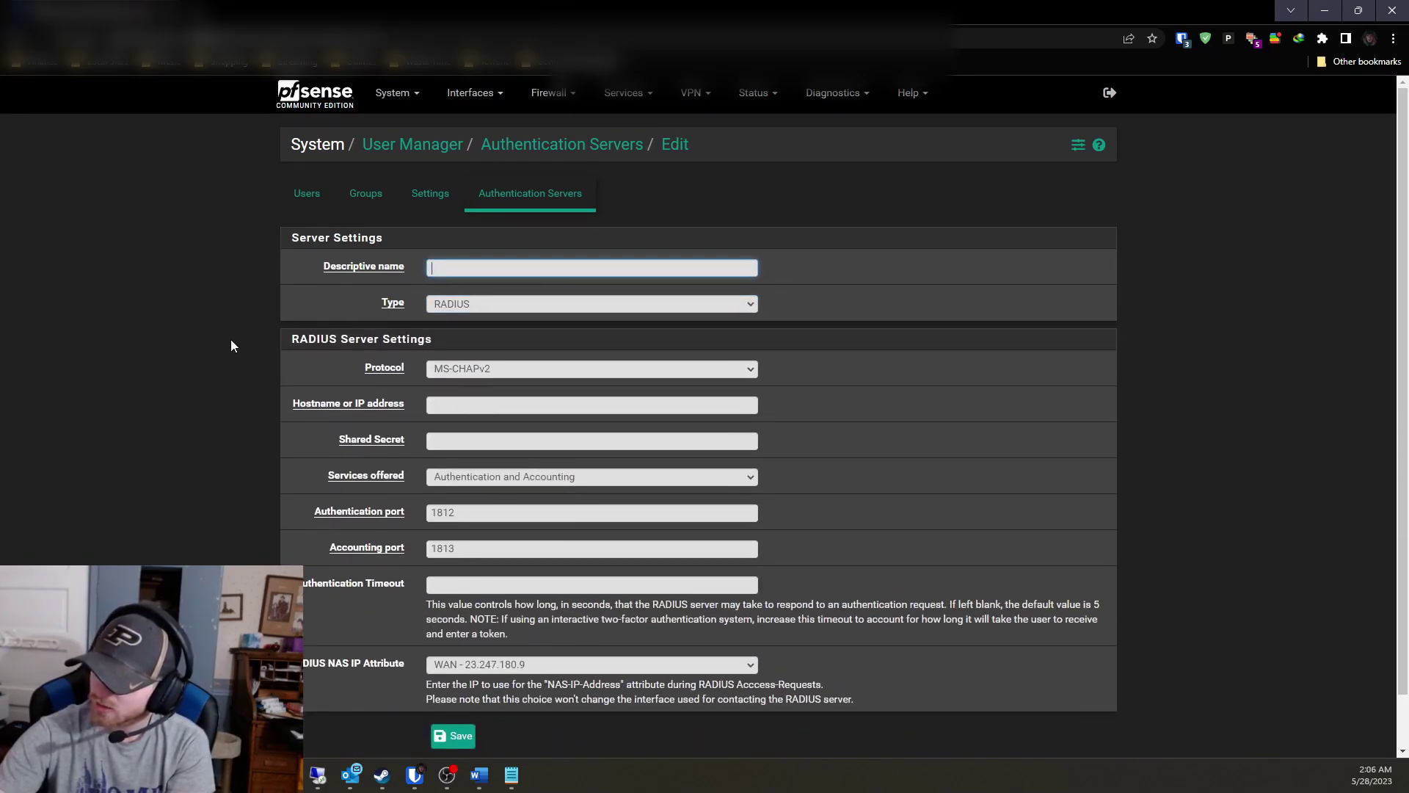
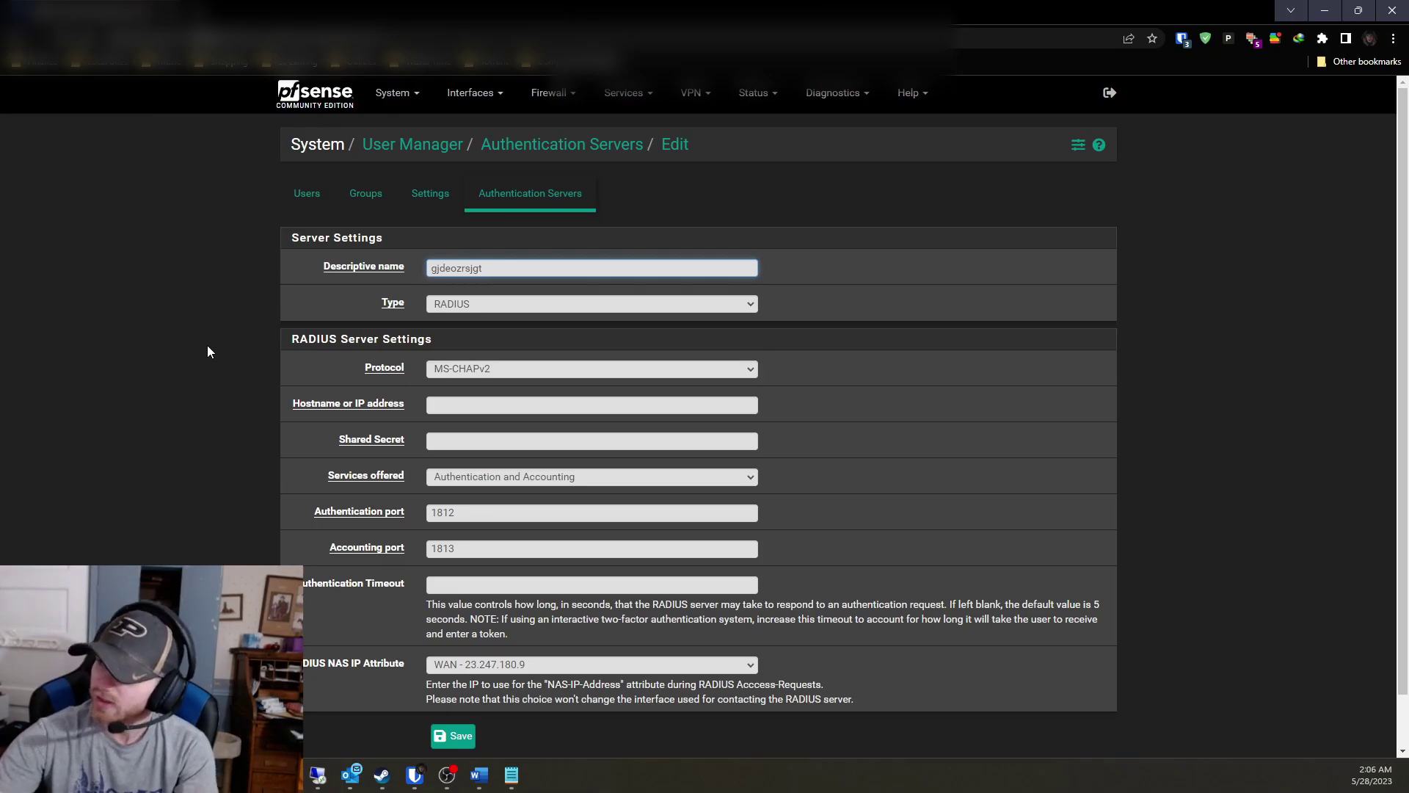
pyautogui.click(455, 403)
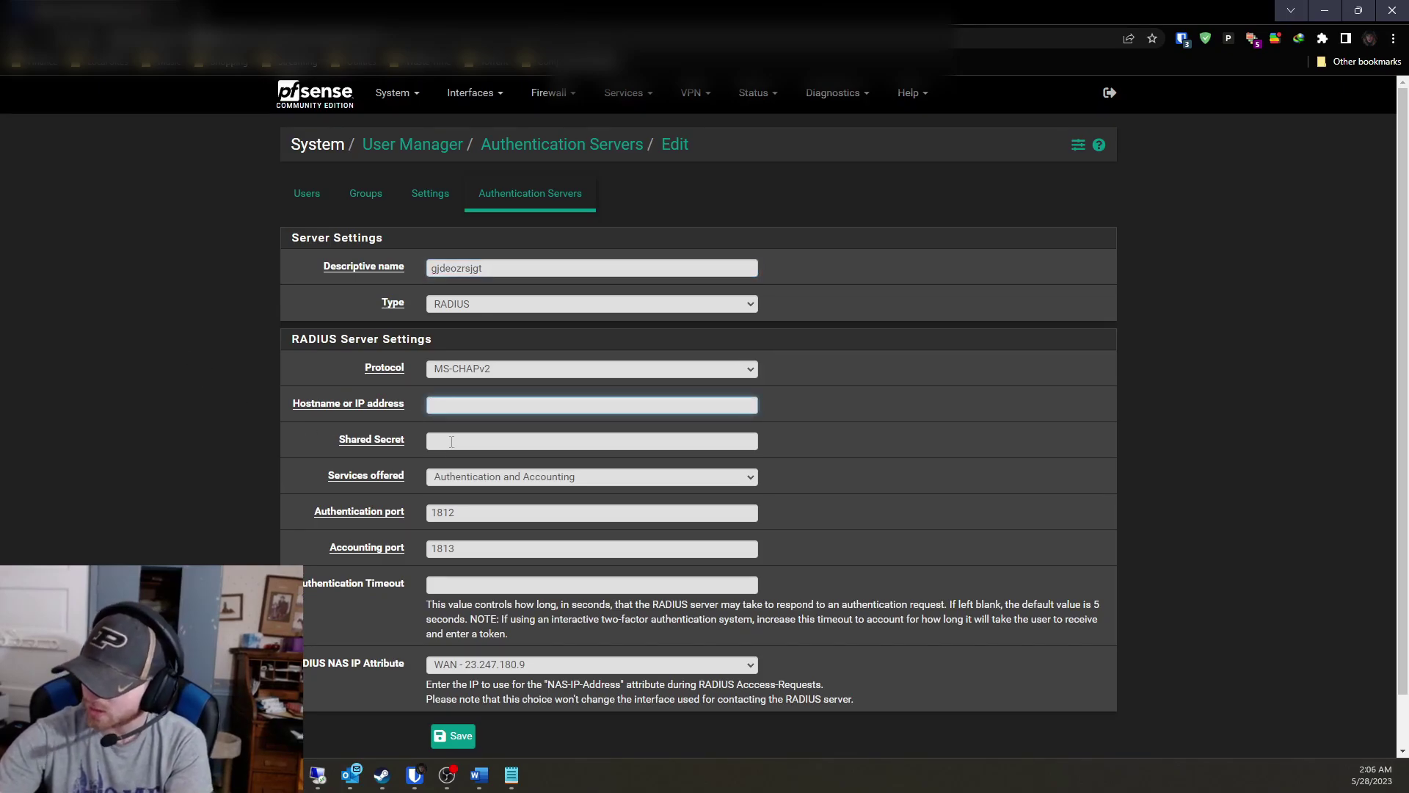
pyautogui.click(452, 440)
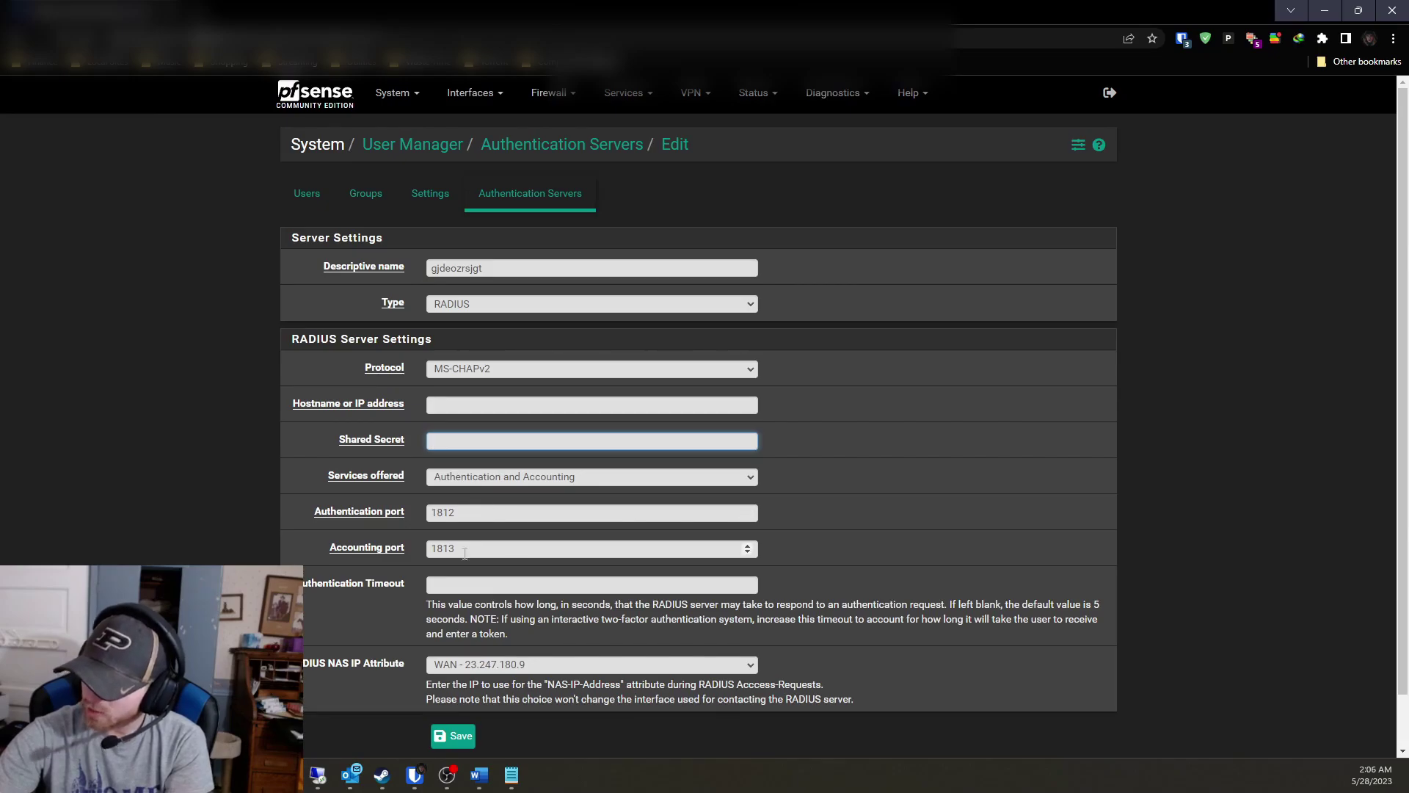
pyautogui.scroll(-1, 234, 517)
pyautogui.hotkey('alt', 'Left')
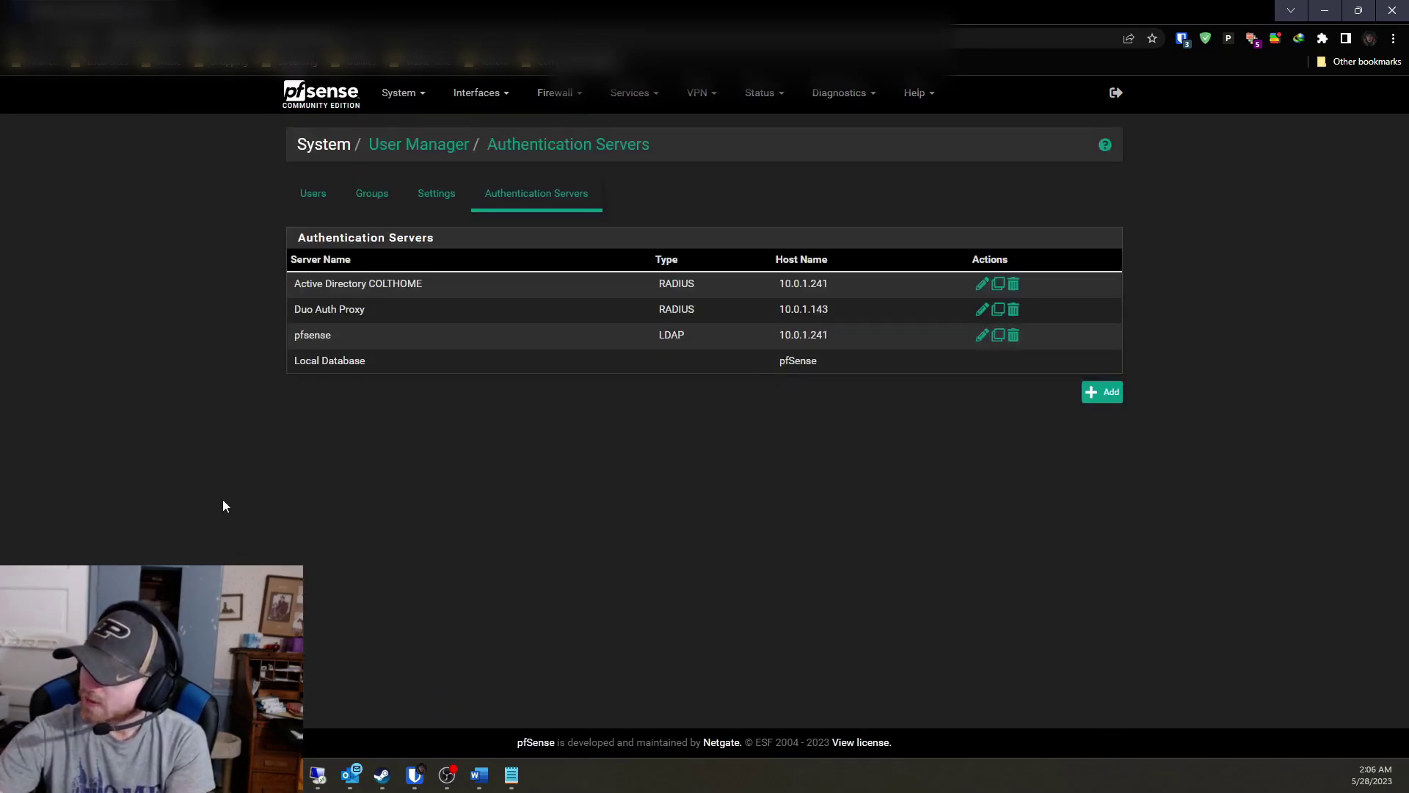
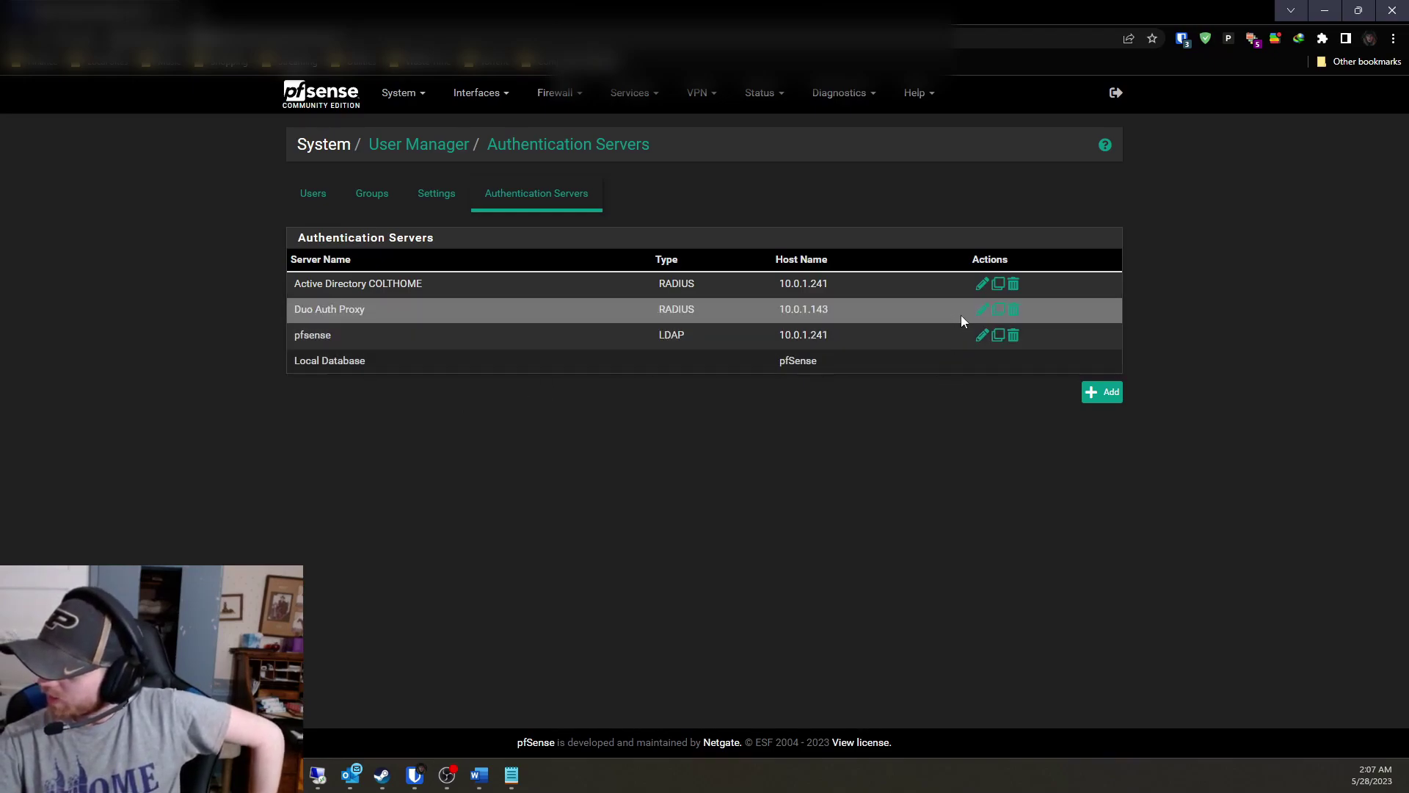
# Review the Duo Auth Proxy RADIUS server settings (host 10.0.1.143) and save them.
pyautogui.click(981, 312)
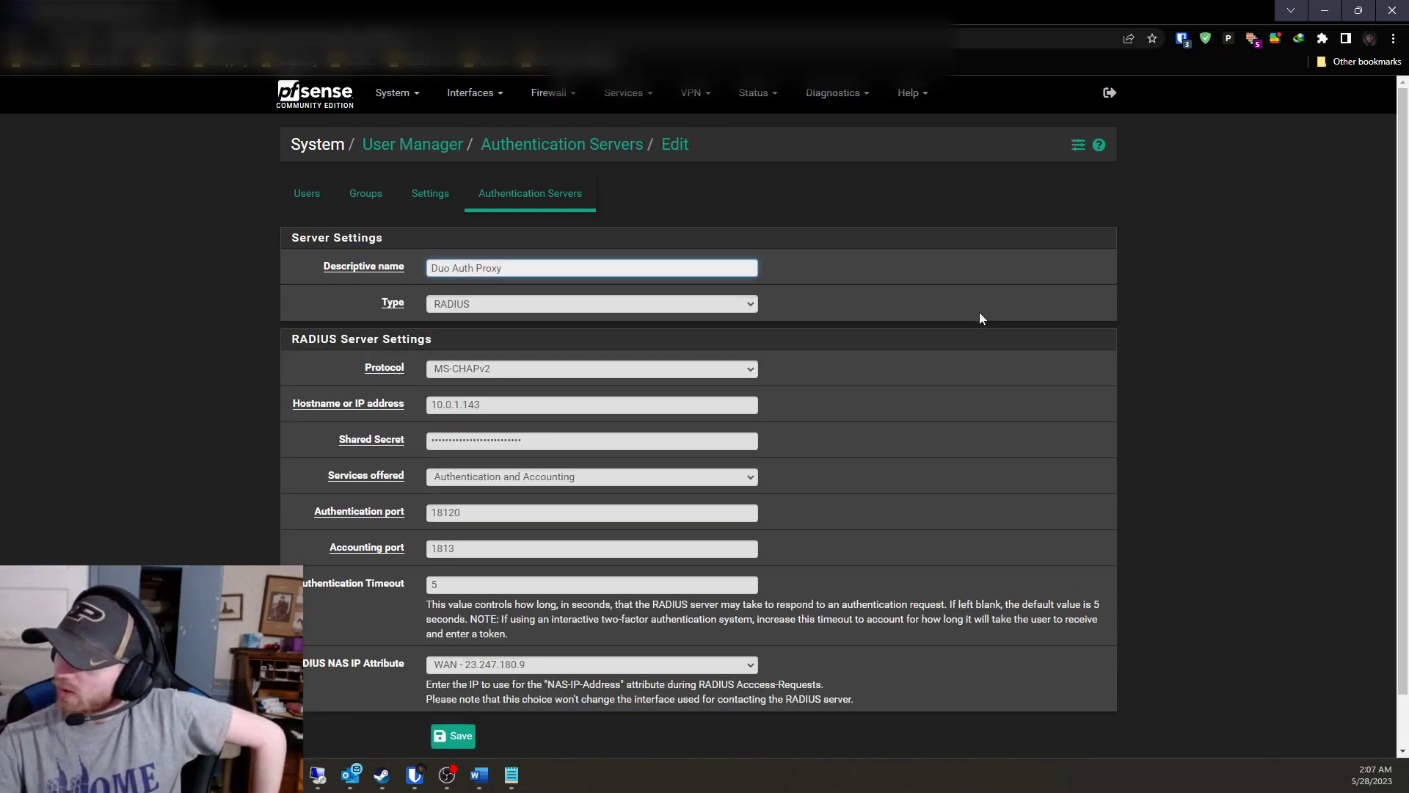
pyautogui.scroll(-1, 141, 348)
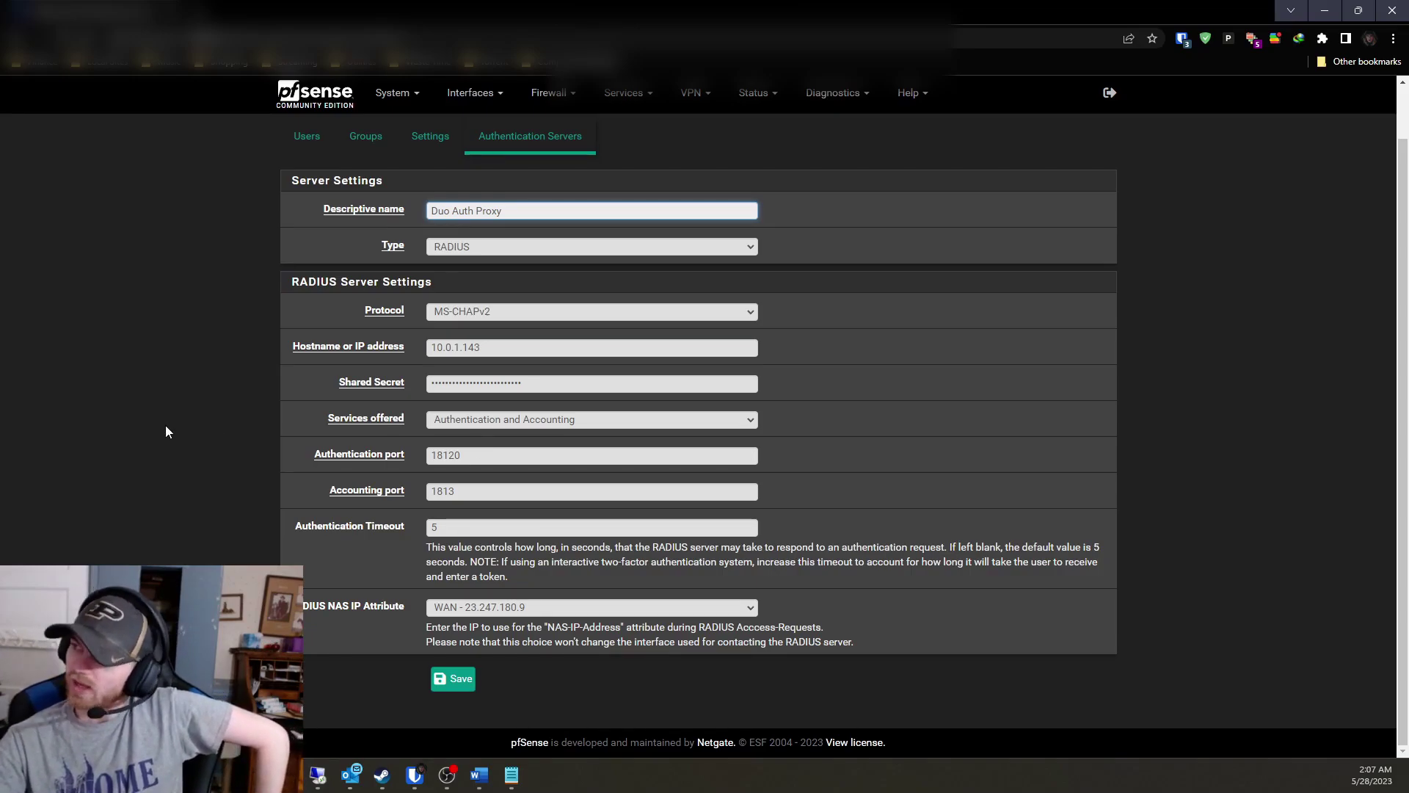
pyautogui.scroll(1, 167, 430)
pyautogui.press('Return')
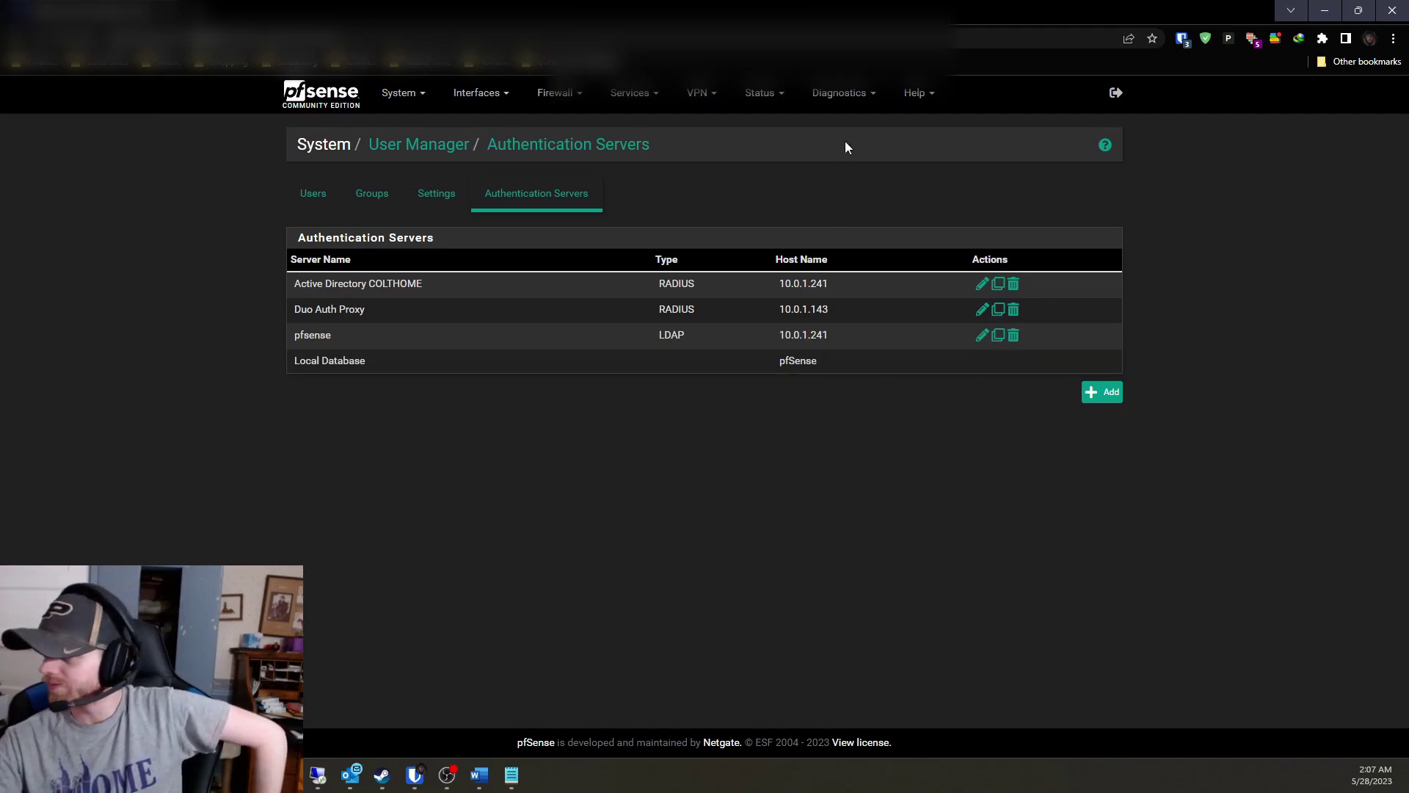
# Run a Diagnostics authentication test against Duo Auth Proxy with the saved test credentials.
pyautogui.click(841, 94)
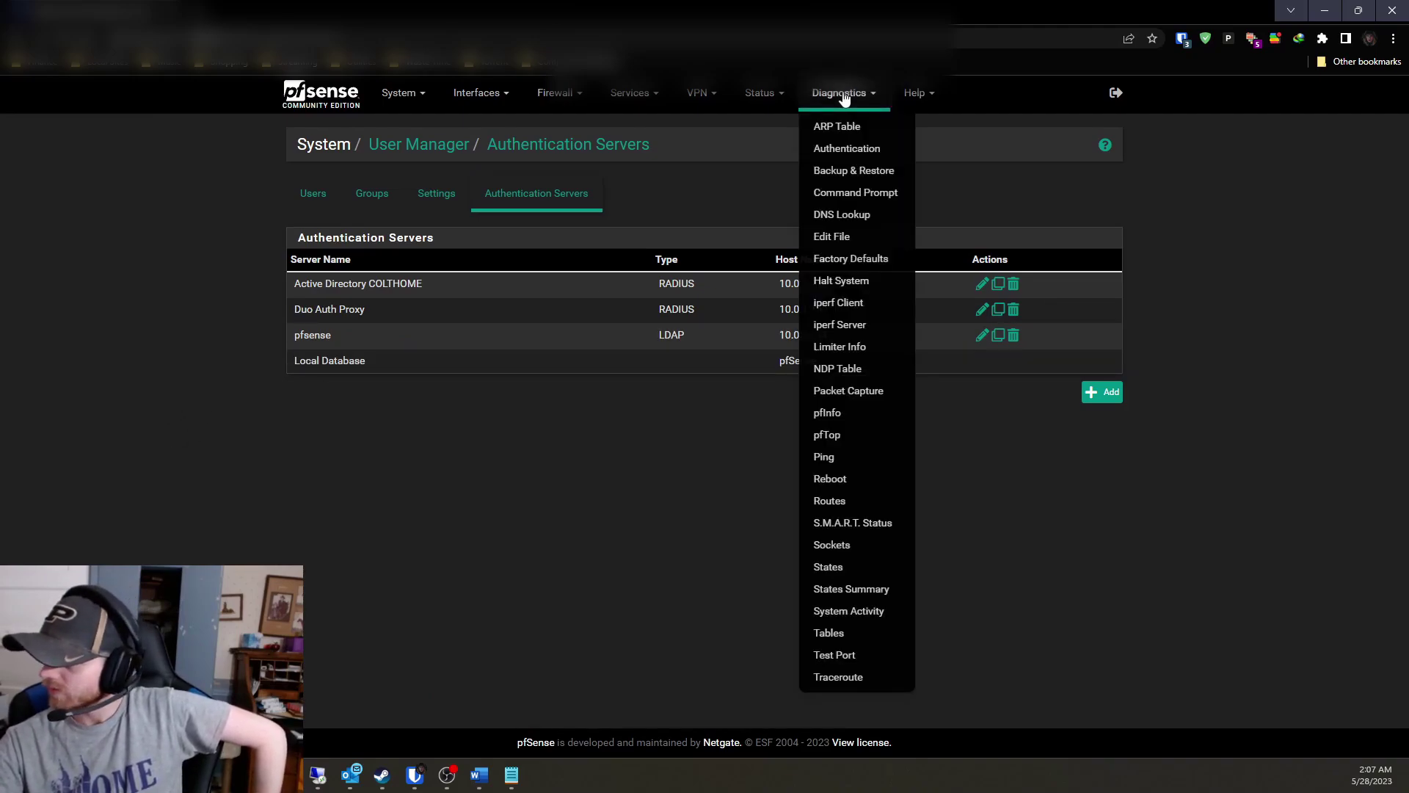
pyautogui.click(851, 148)
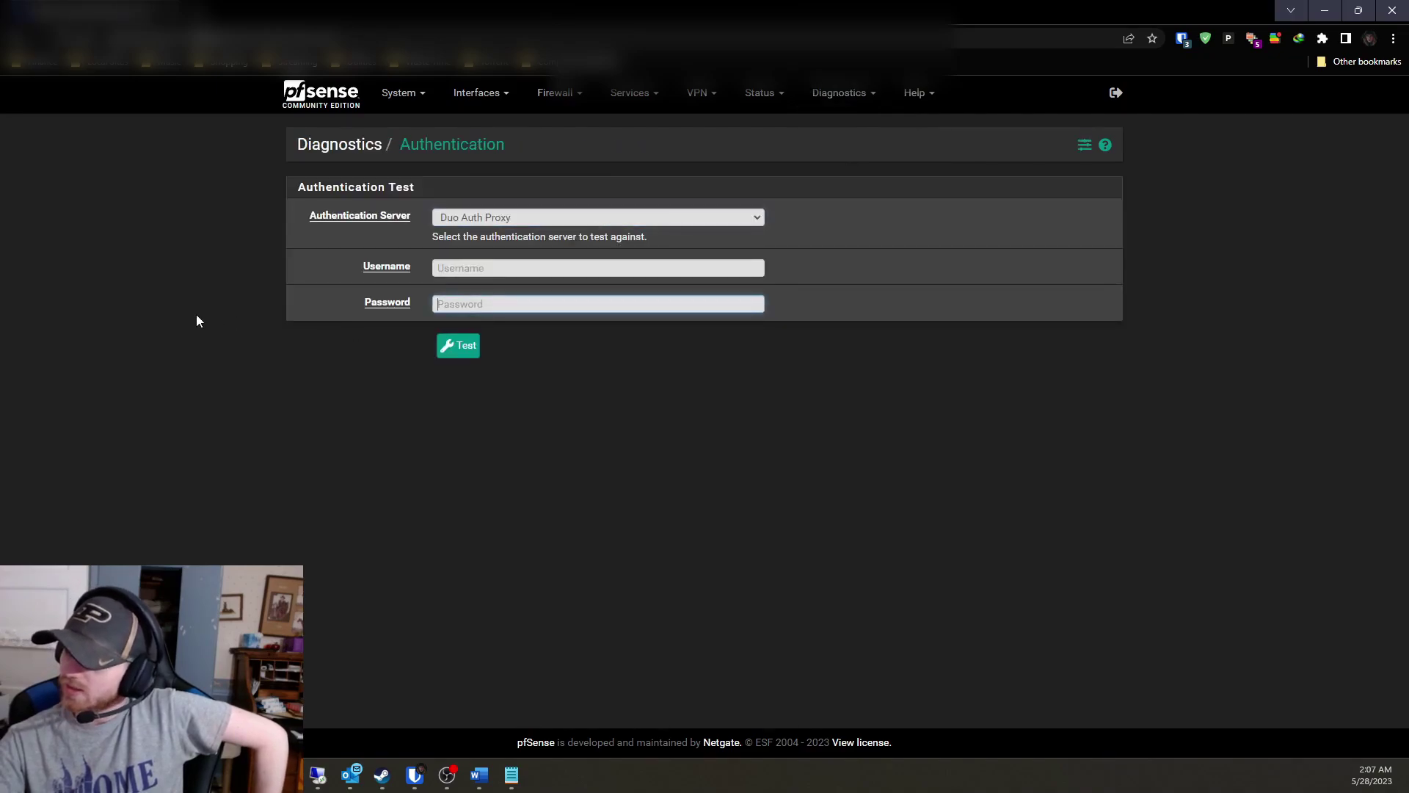
pyautogui.click(456, 219)
pyautogui.click(455, 220)
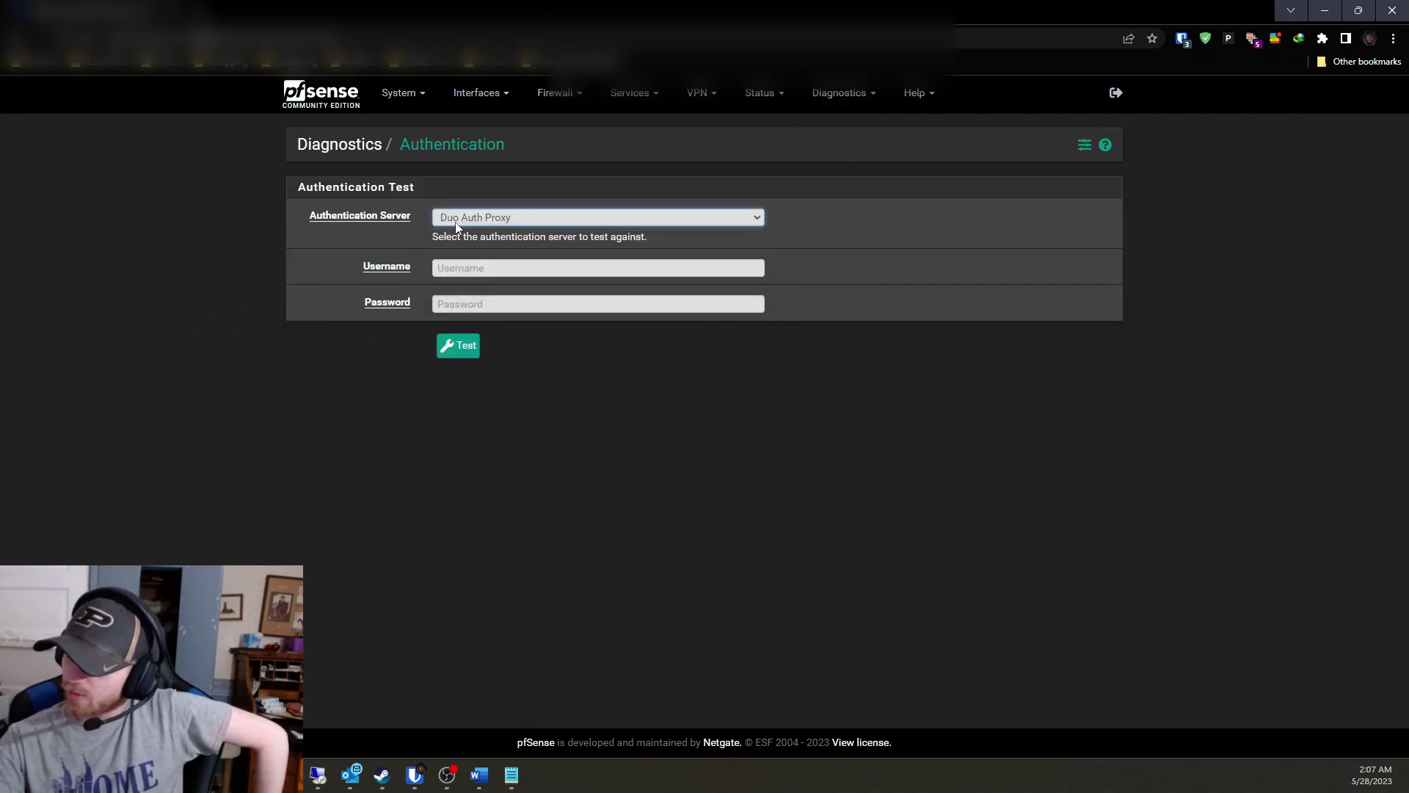
pyautogui.click(470, 267)
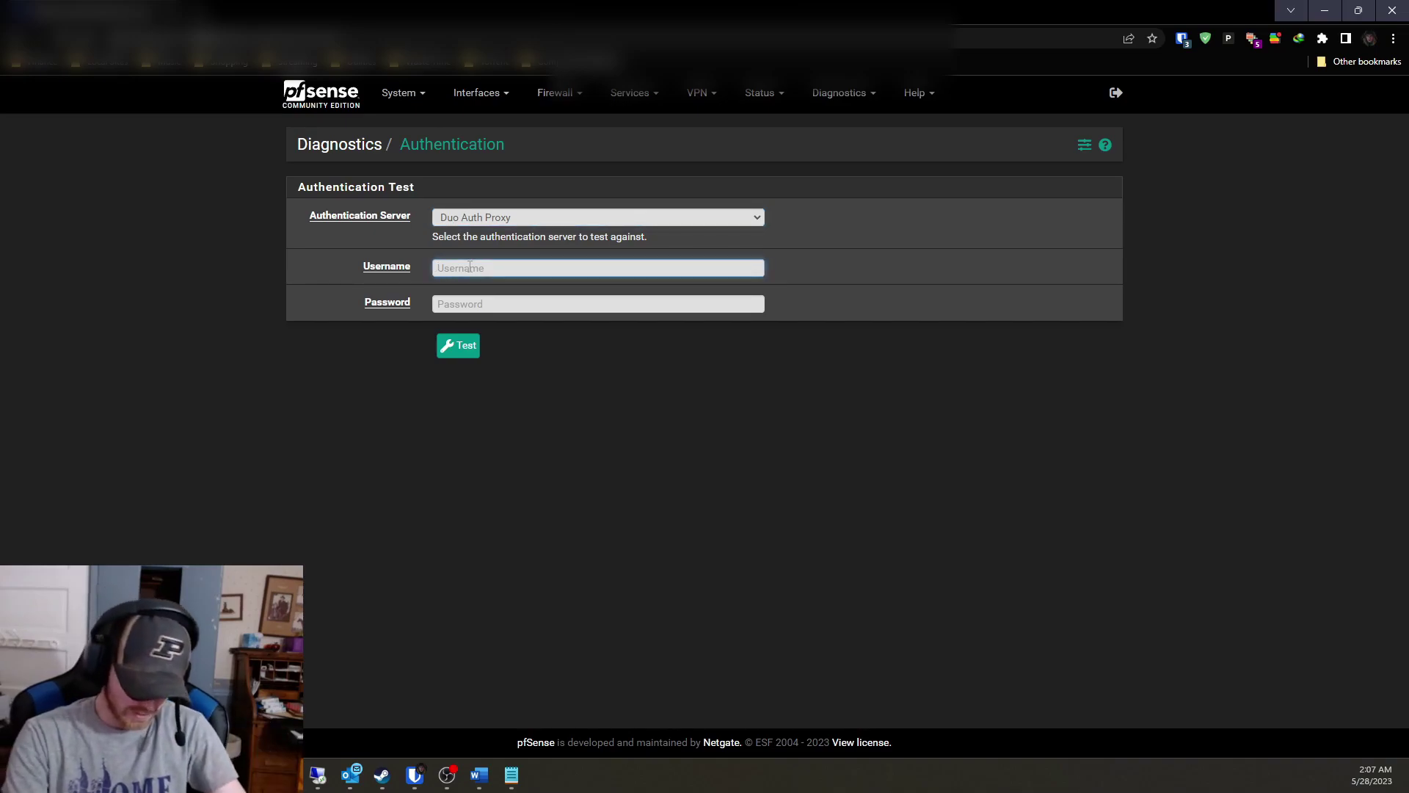
pyautogui.hotkey('ctrl', 'shift', 'l')
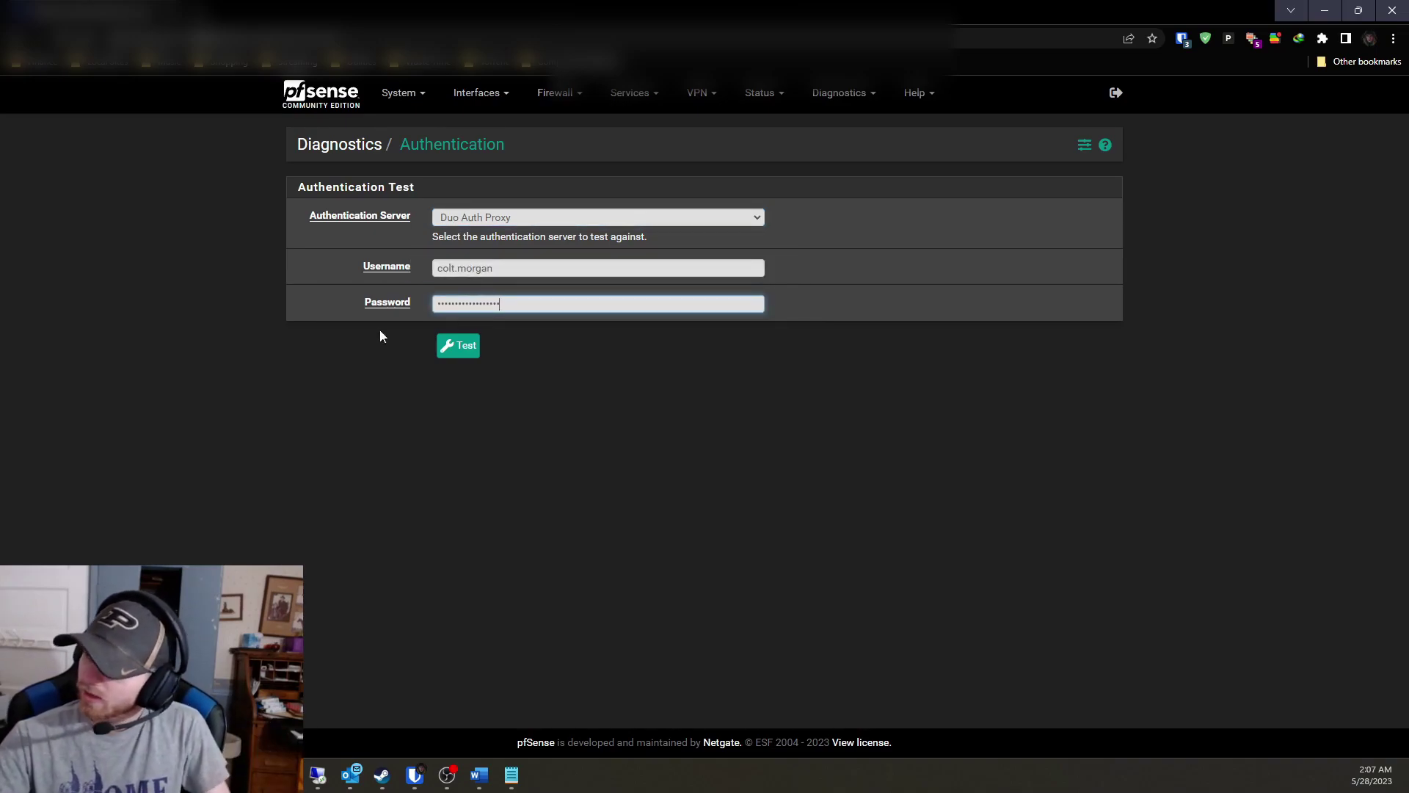
pyautogui.click(378, 358)
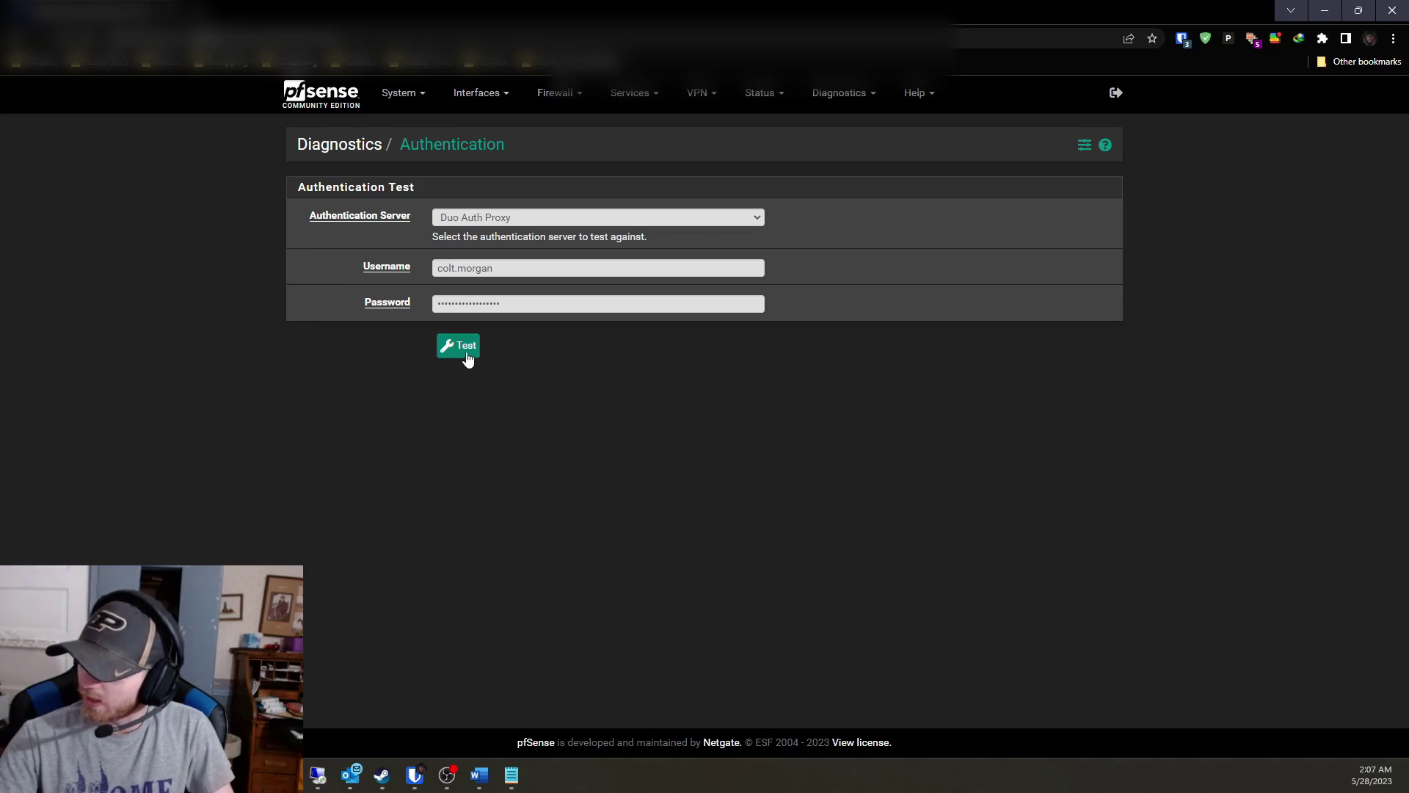
pyautogui.click(459, 353)
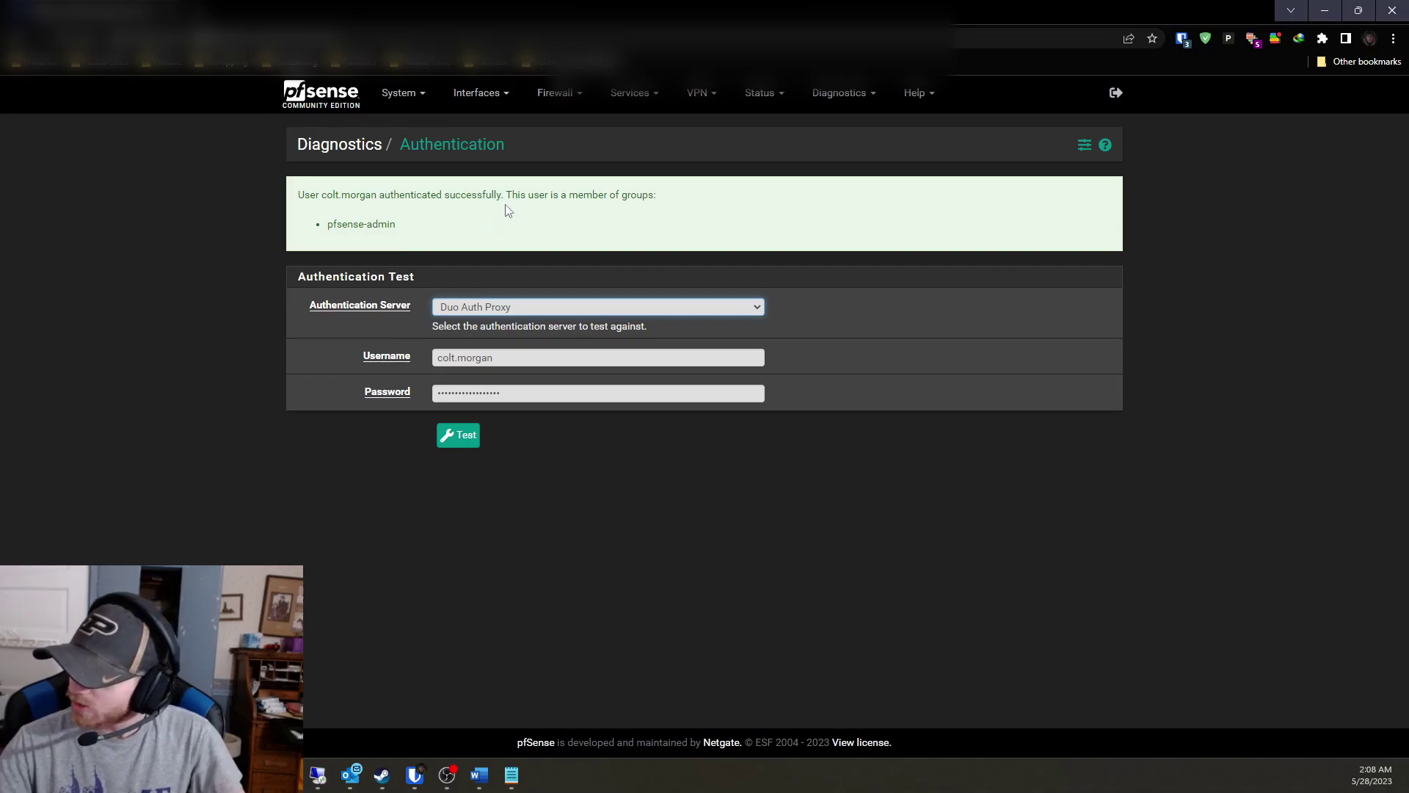
# Highlight the pfsense-admin group name in the successful test result.
pyautogui.moveTo(397, 224); pyautogui.dragTo(323, 232)
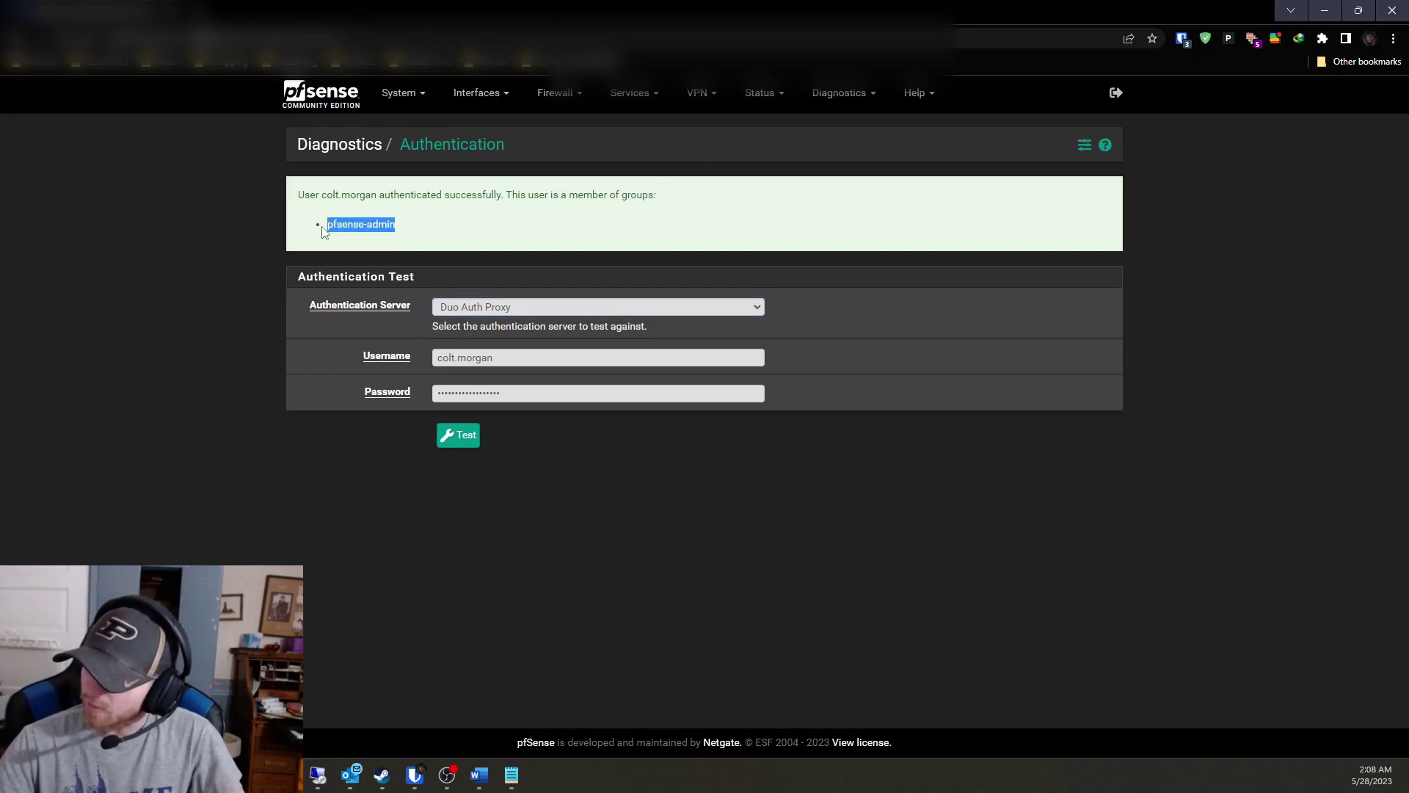
pyautogui.moveTo(411, 235); pyautogui.dragTo(327, 239)
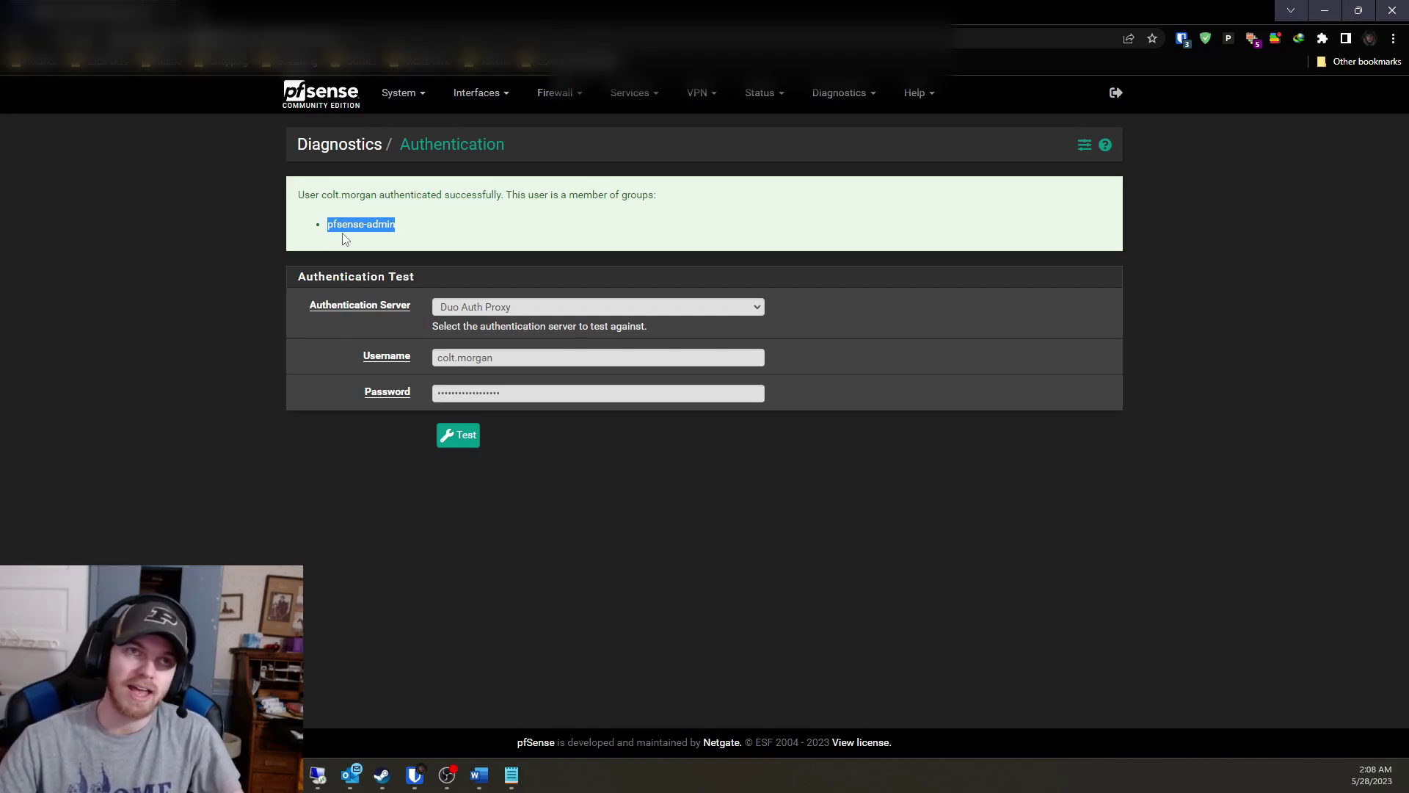
pyautogui.click(427, 229)
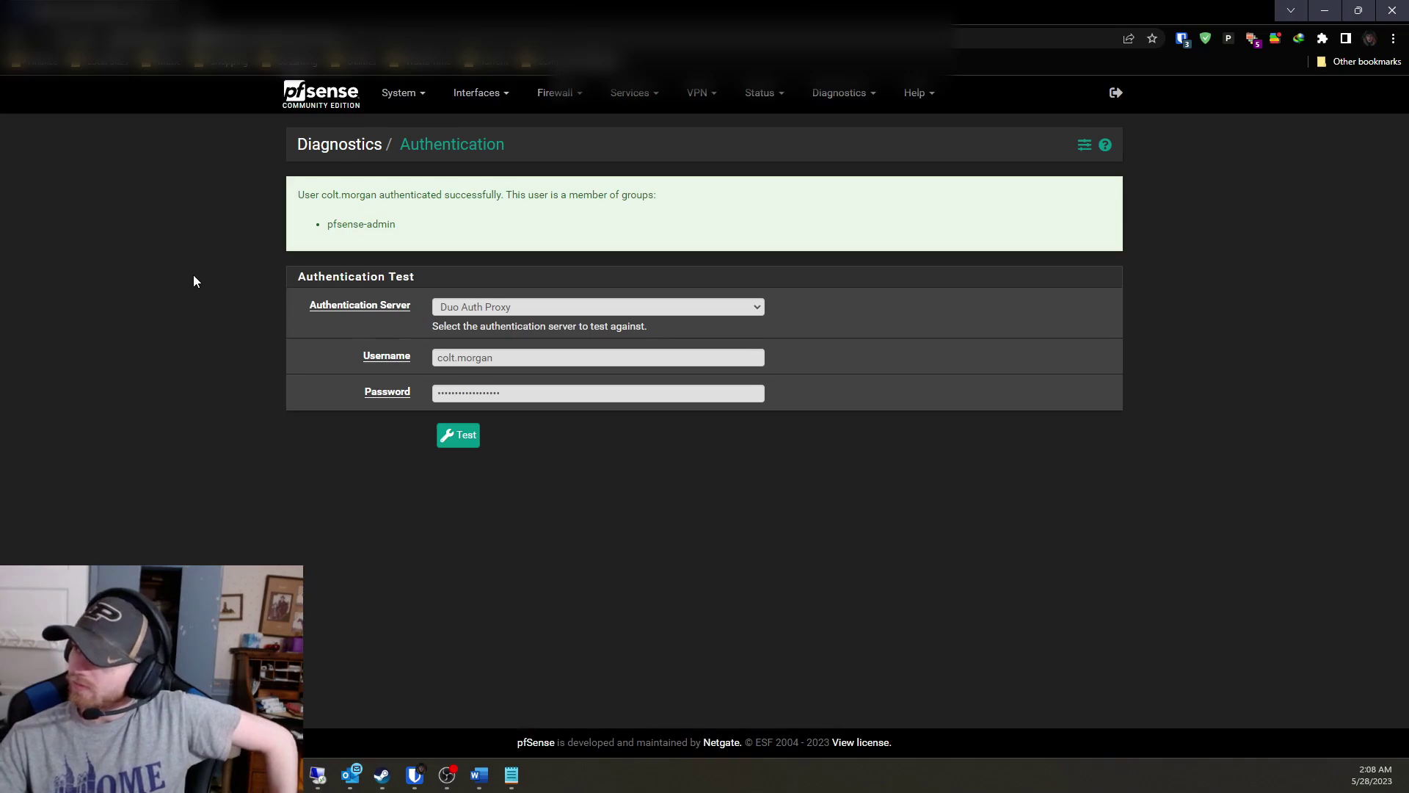
# Choose Duo Auth Proxy as the User Manager login authentication server and save.
pyautogui.click(403, 98)
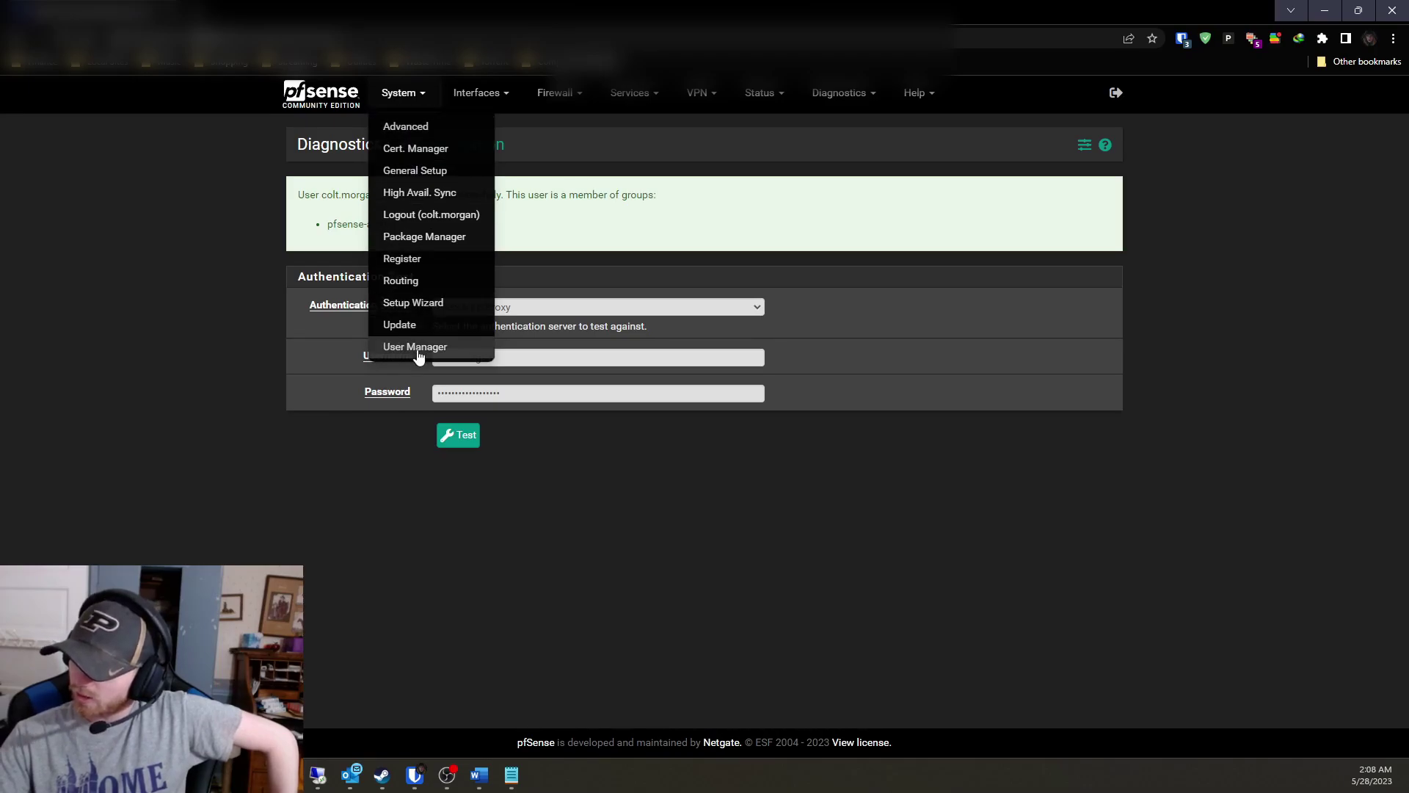
pyautogui.click(416, 348)
pyautogui.click(450, 202)
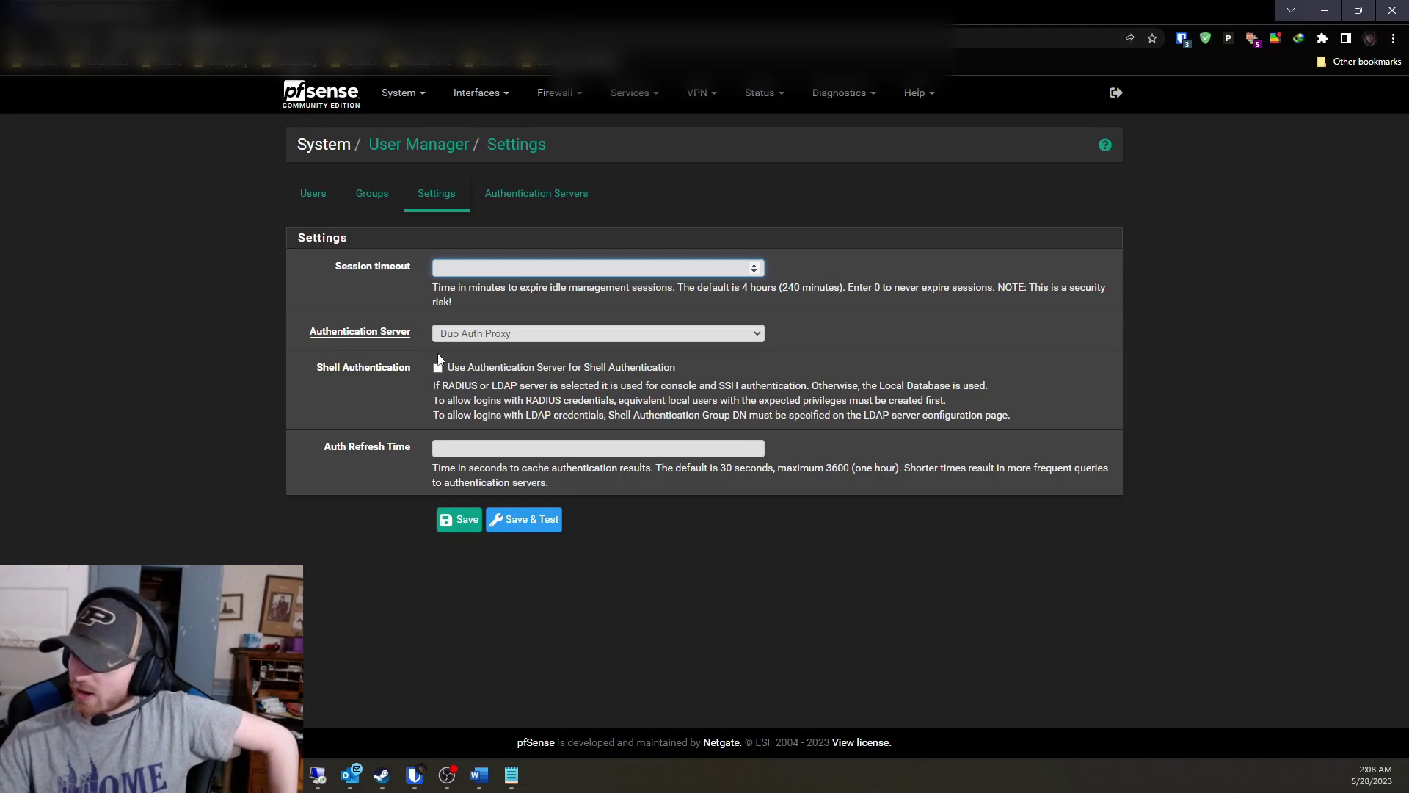
pyautogui.click(462, 337)
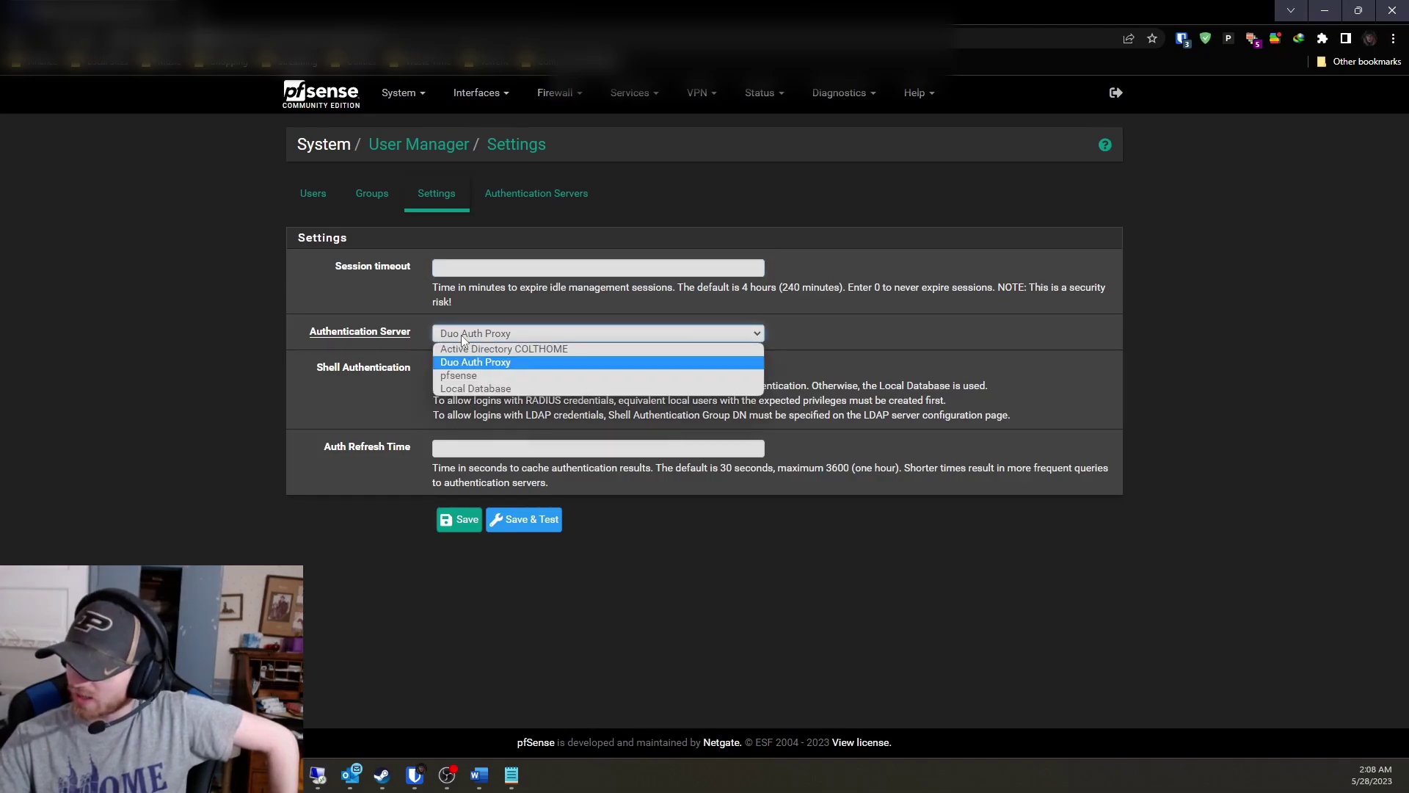
pyautogui.click(463, 340)
pyautogui.click(184, 399)
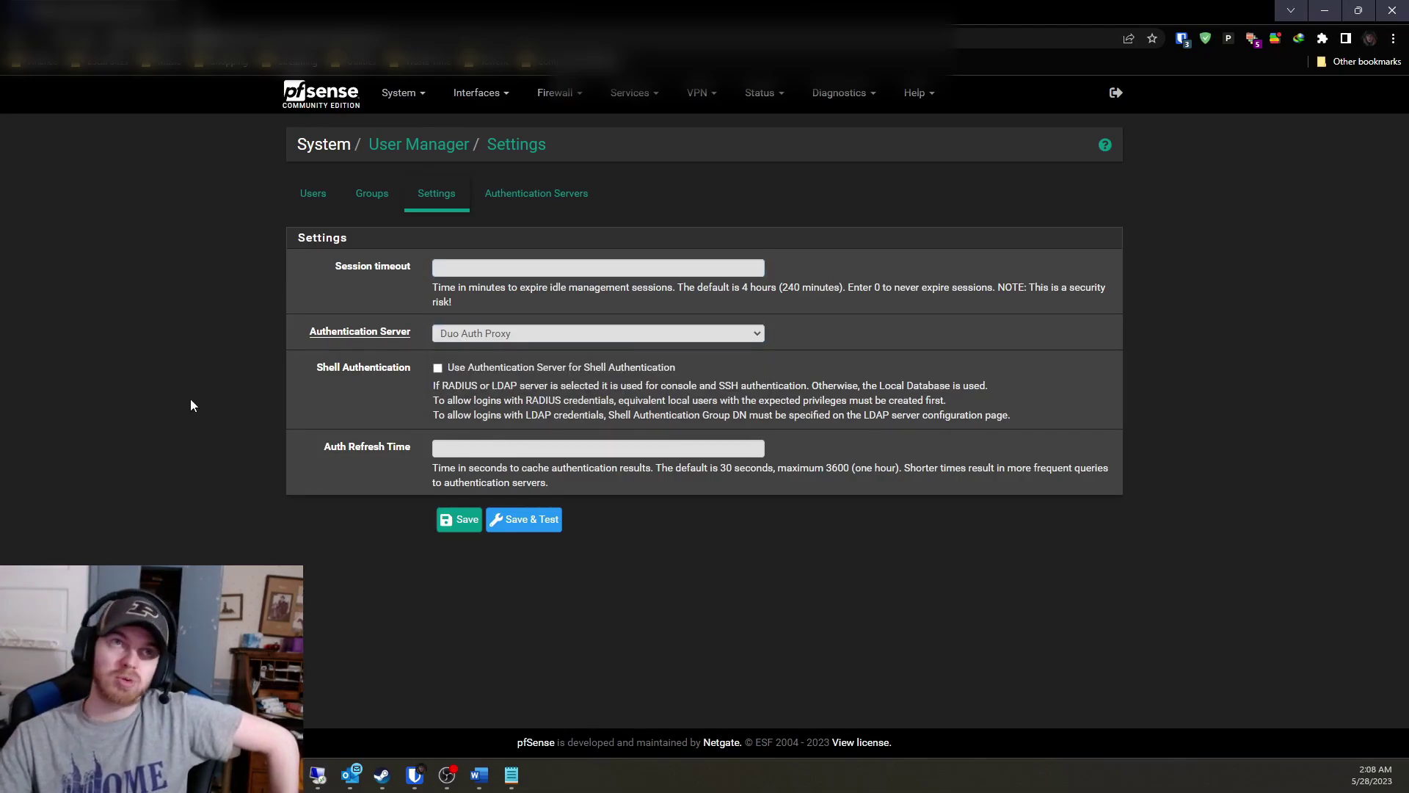
pyautogui.click(447, 523)
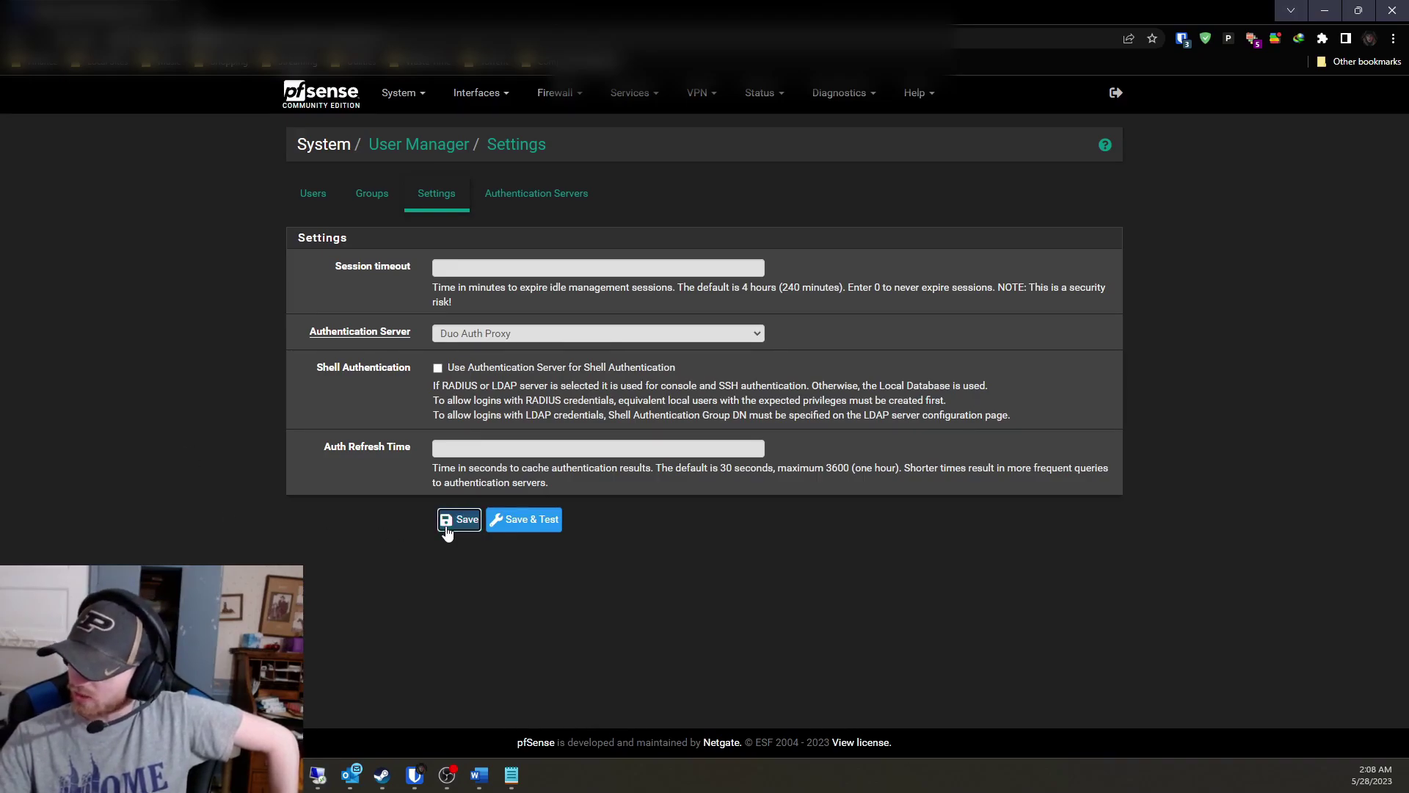
pyautogui.click(141, 405)
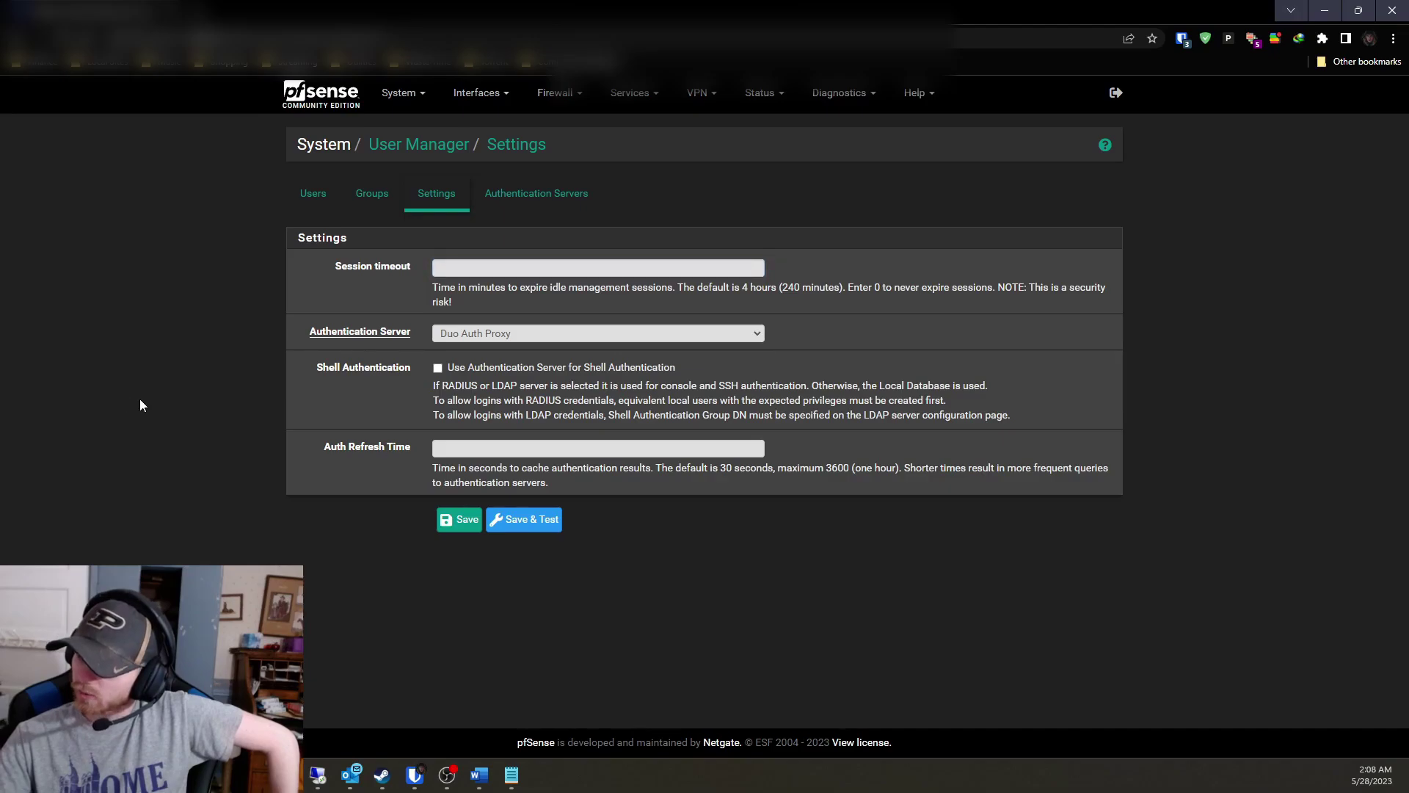
pyautogui.click(471, 272)
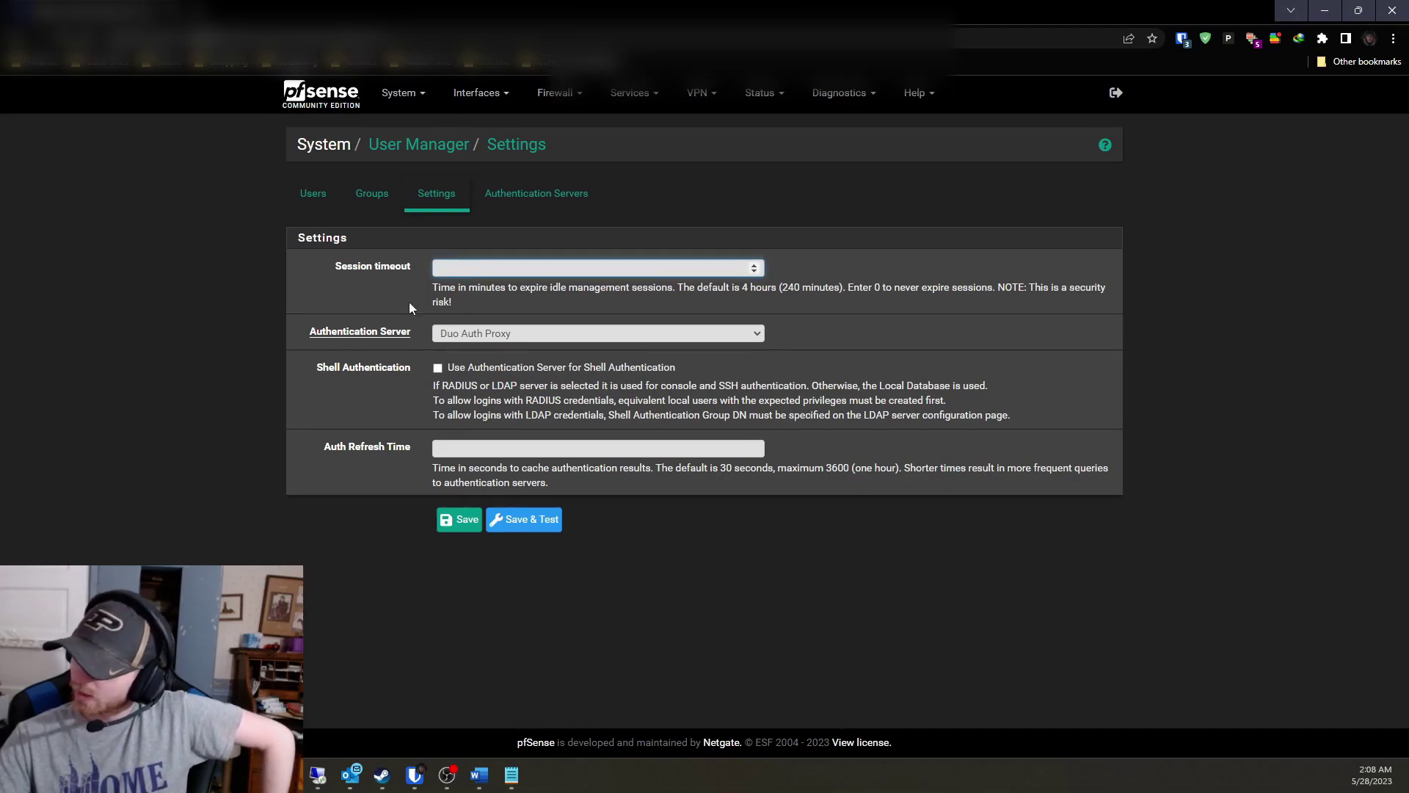
pyautogui.click(164, 373)
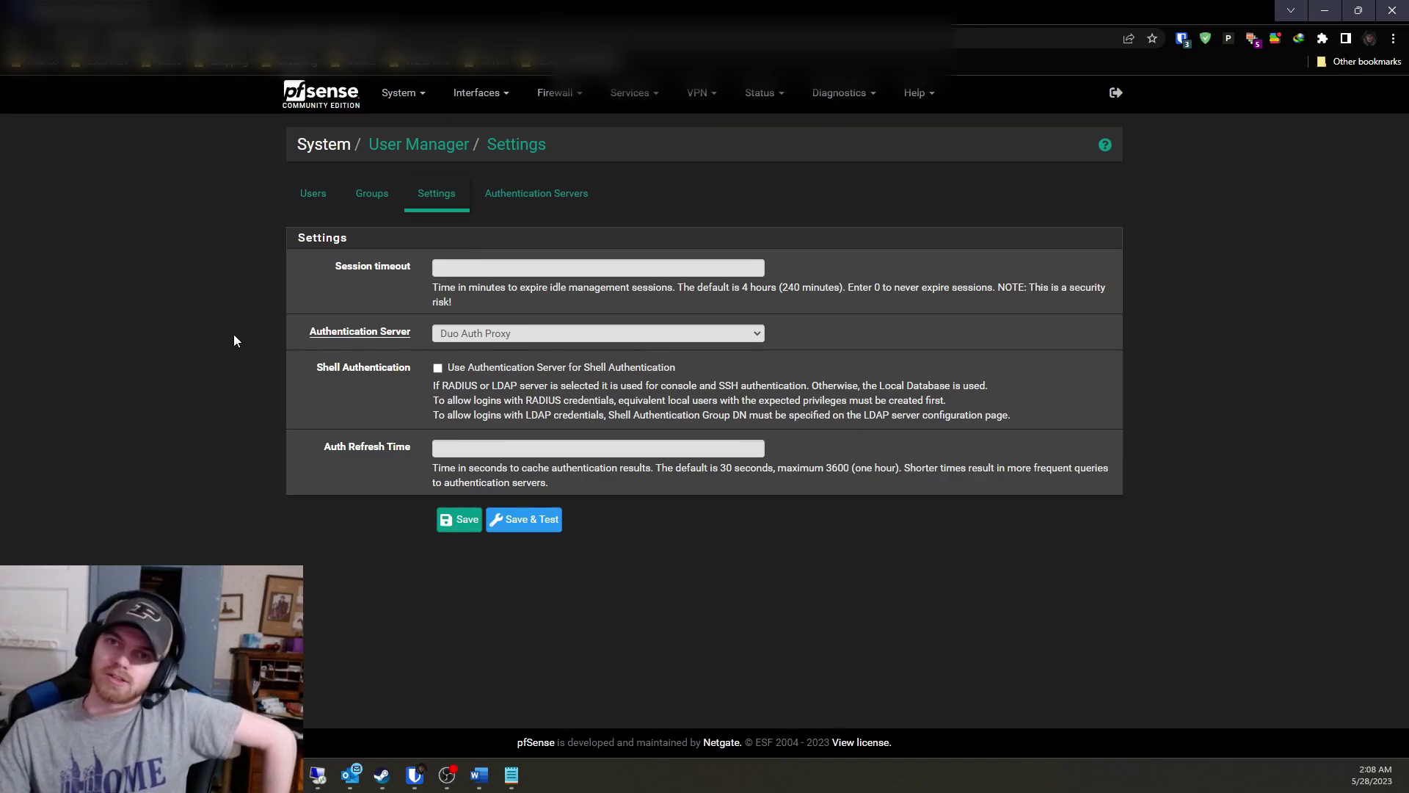
# Log out and sign back in with the saved credentials through Duo Auth Proxy.
pyautogui.click(1118, 96)
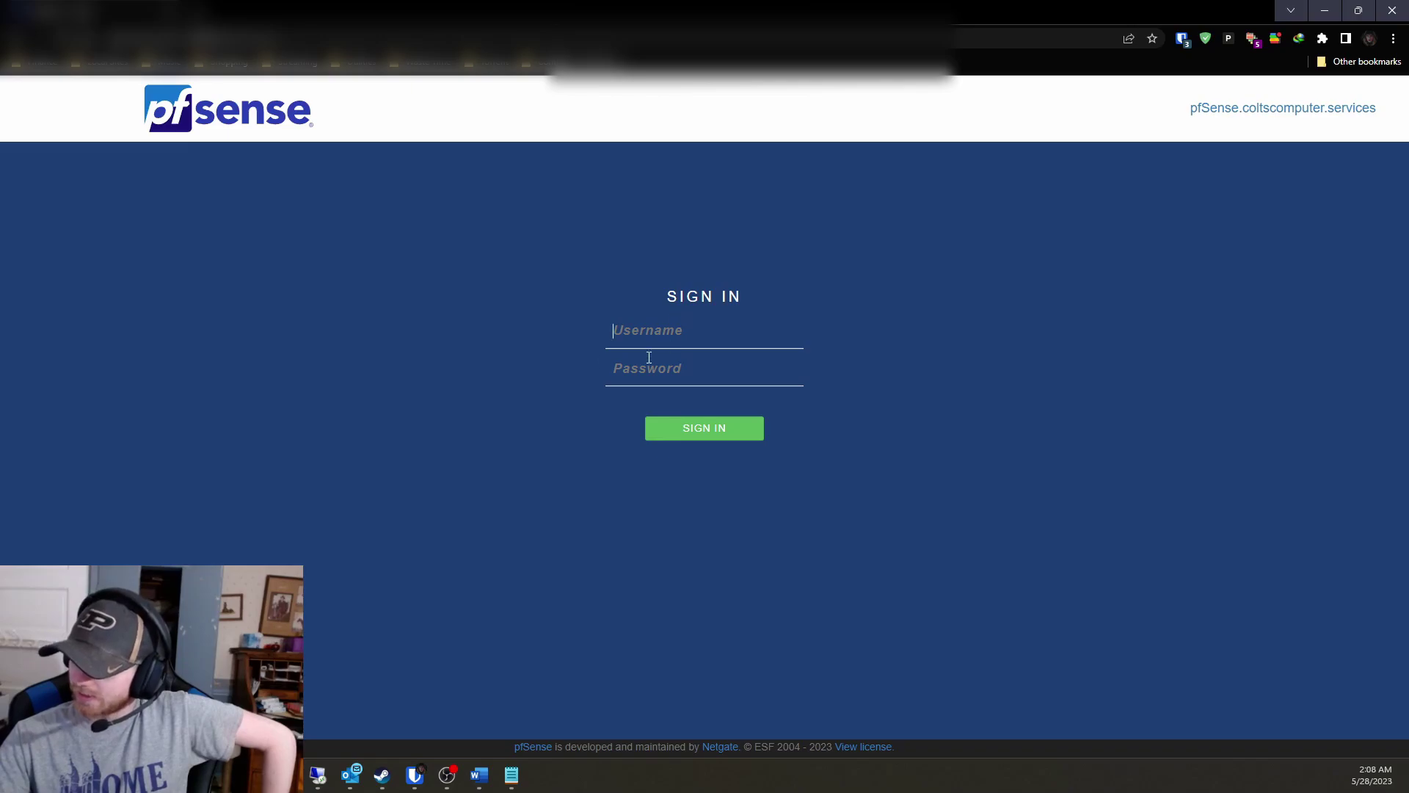
pyautogui.hotkey('ctrl', 'shift', 'l')
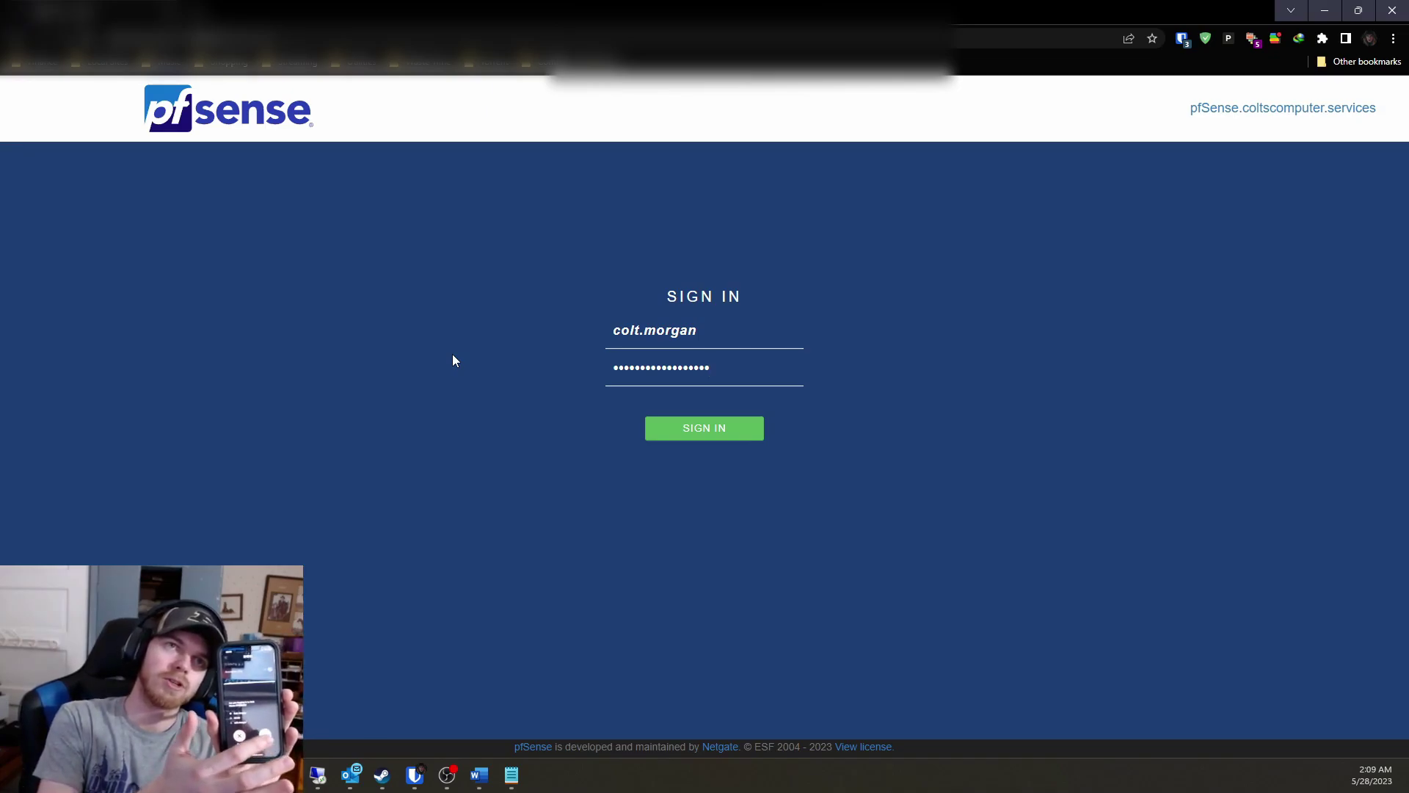
pyautogui.press('Return')
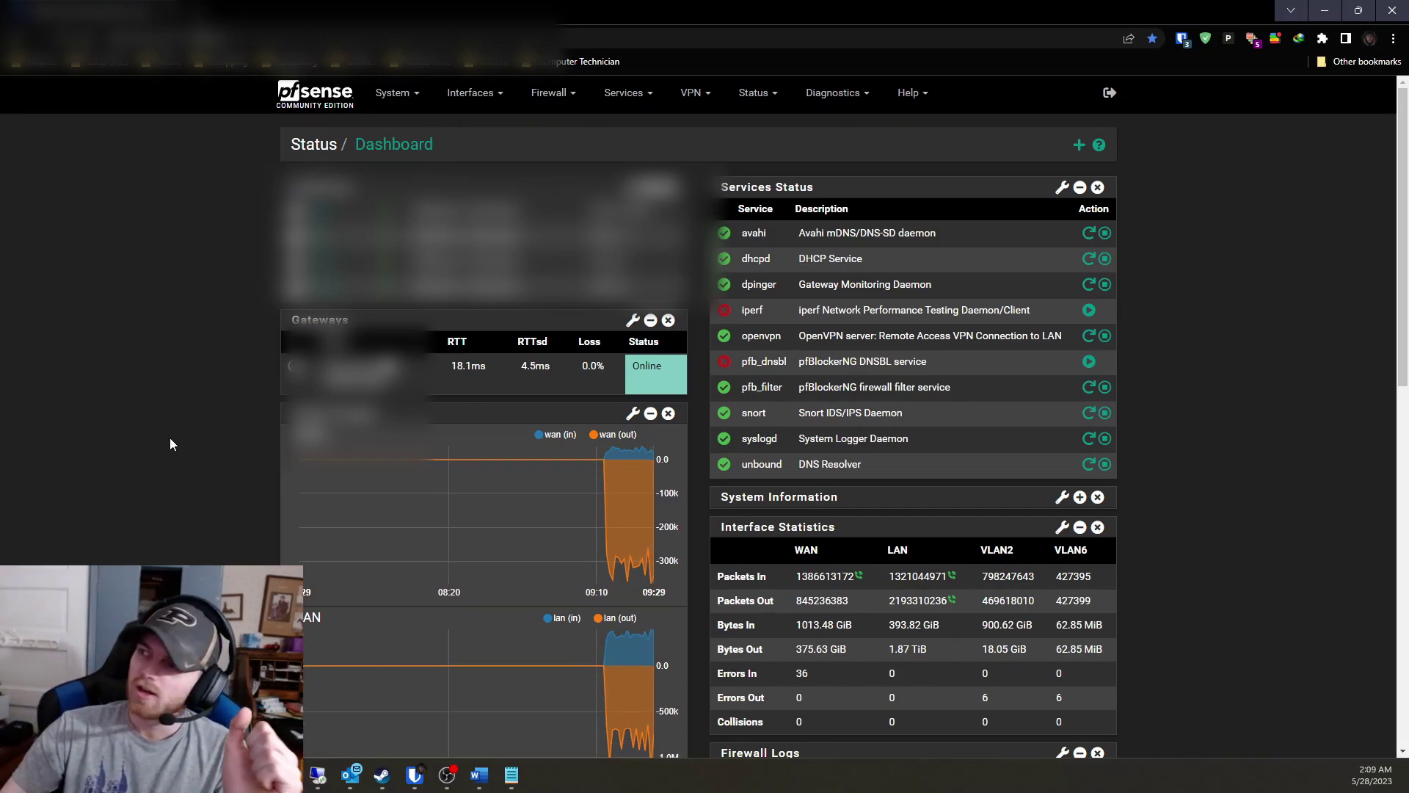
# Edit the OpenVPN remote-access server and confirm its mode is Remote Access (User Auth).
pyautogui.click(694, 94)
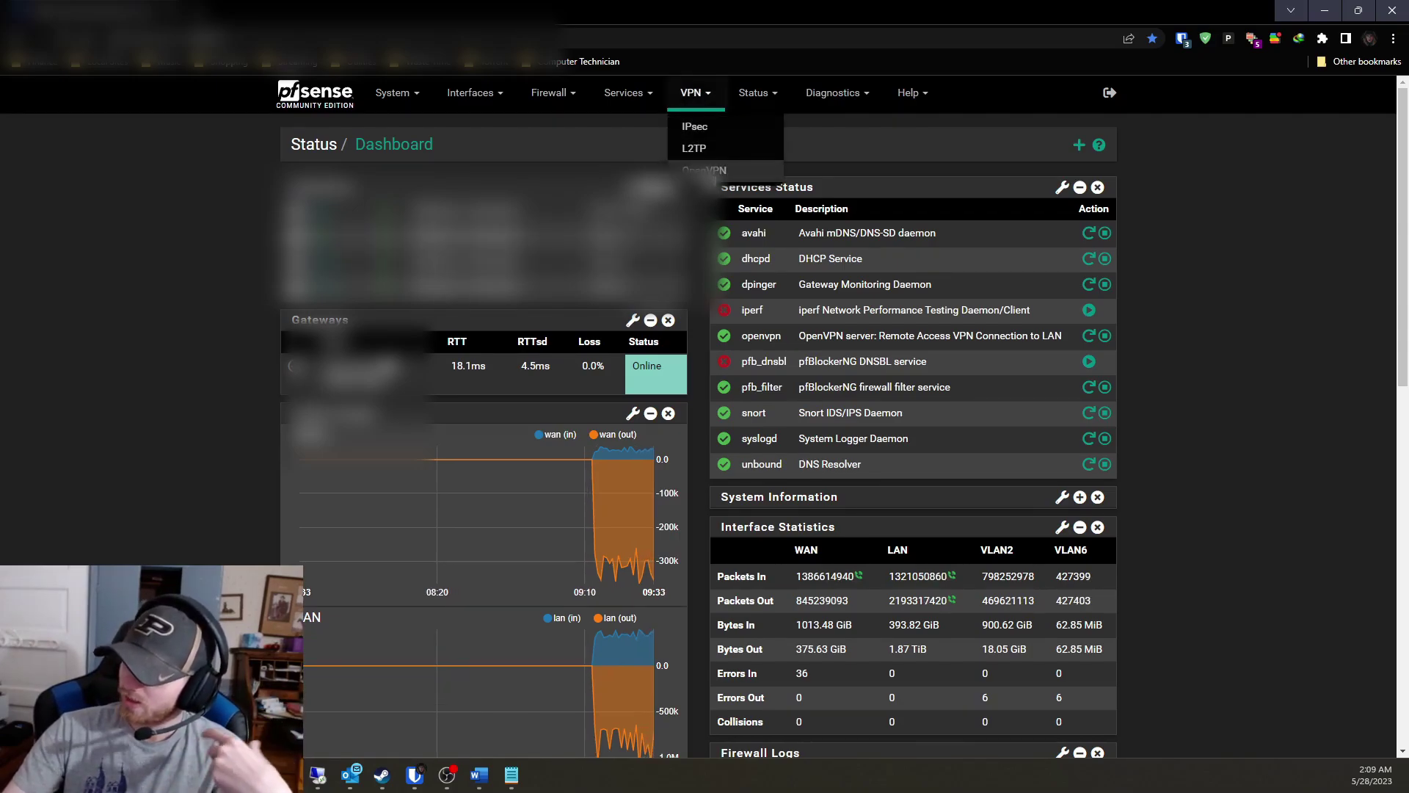
pyautogui.click(704, 169)
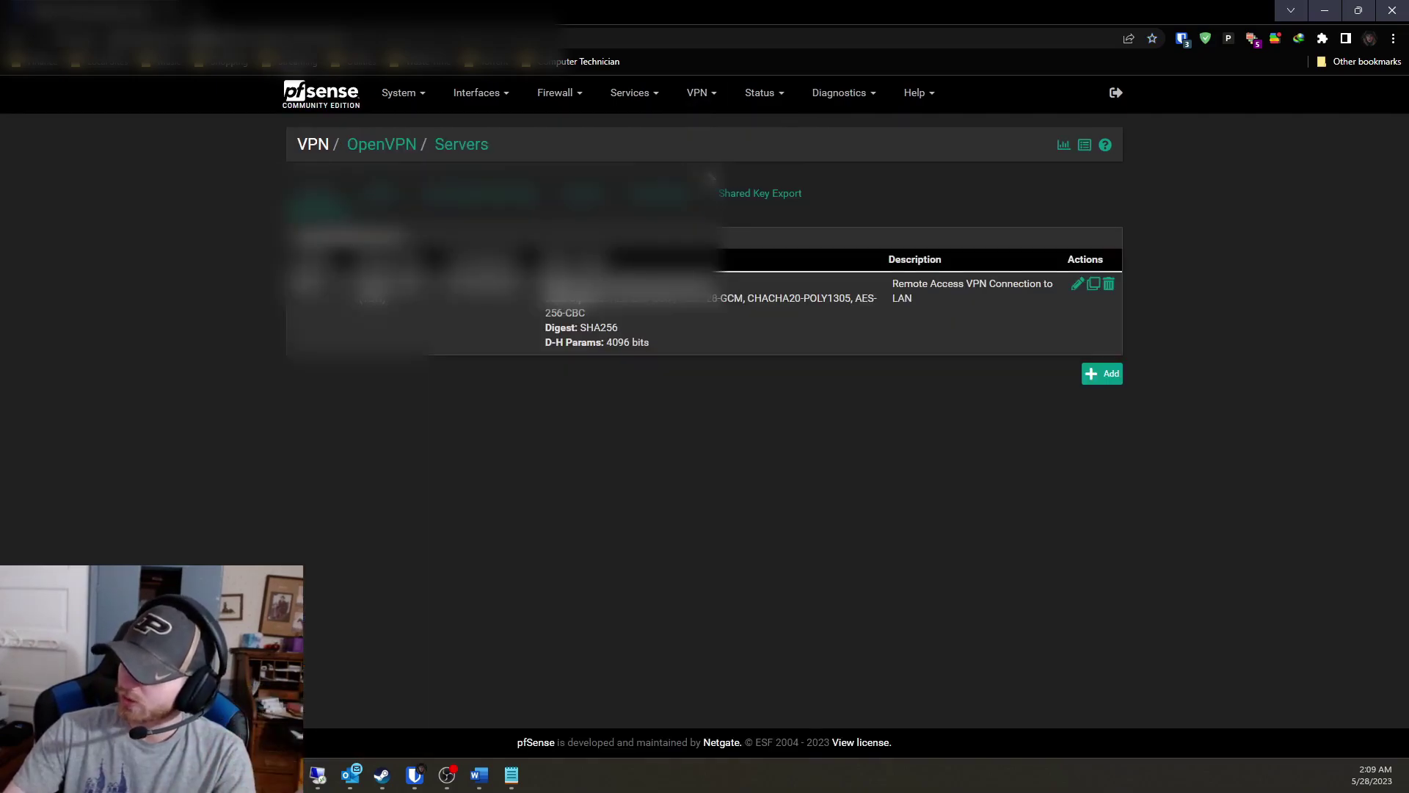
pyautogui.click(1076, 286)
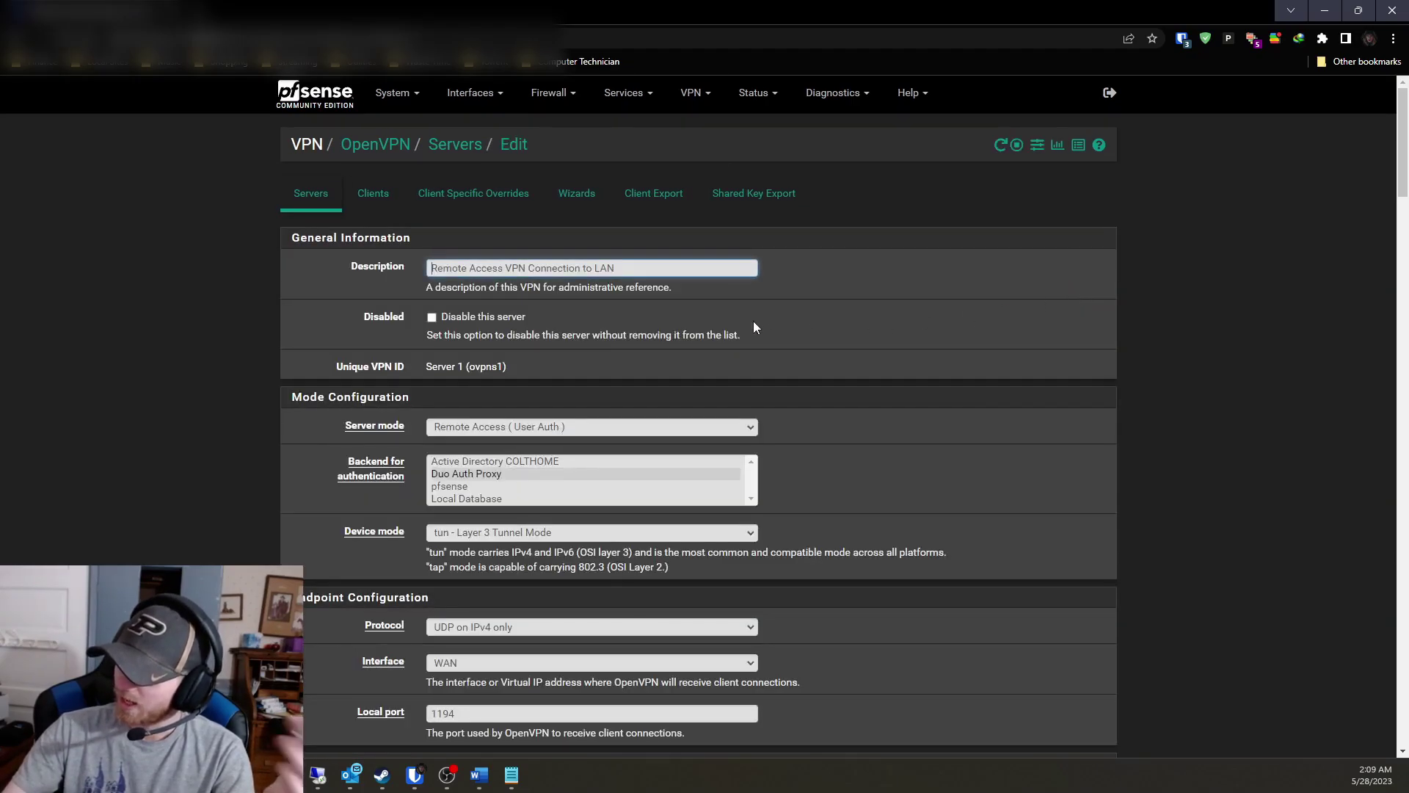
pyautogui.click(568, 429)
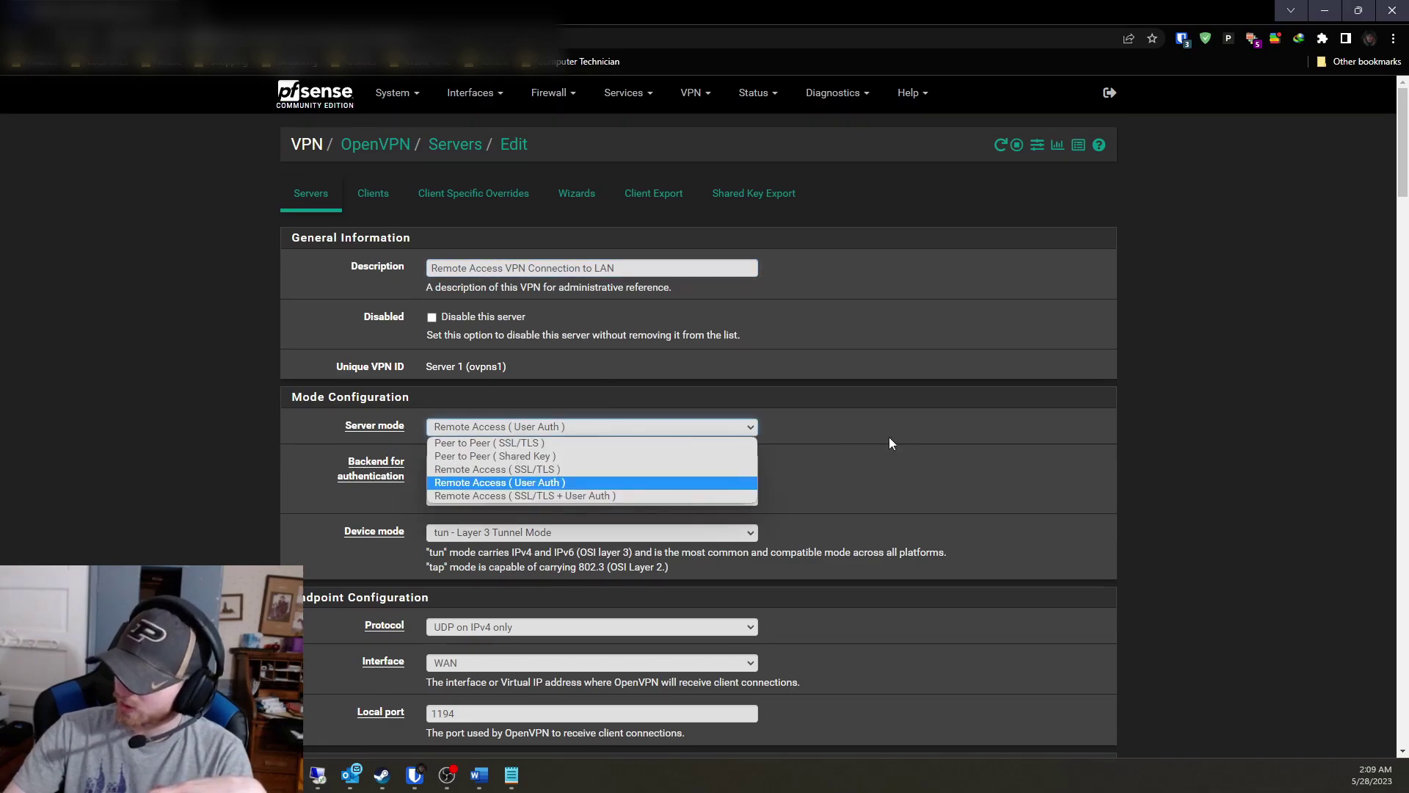
pyautogui.click(1169, 429)
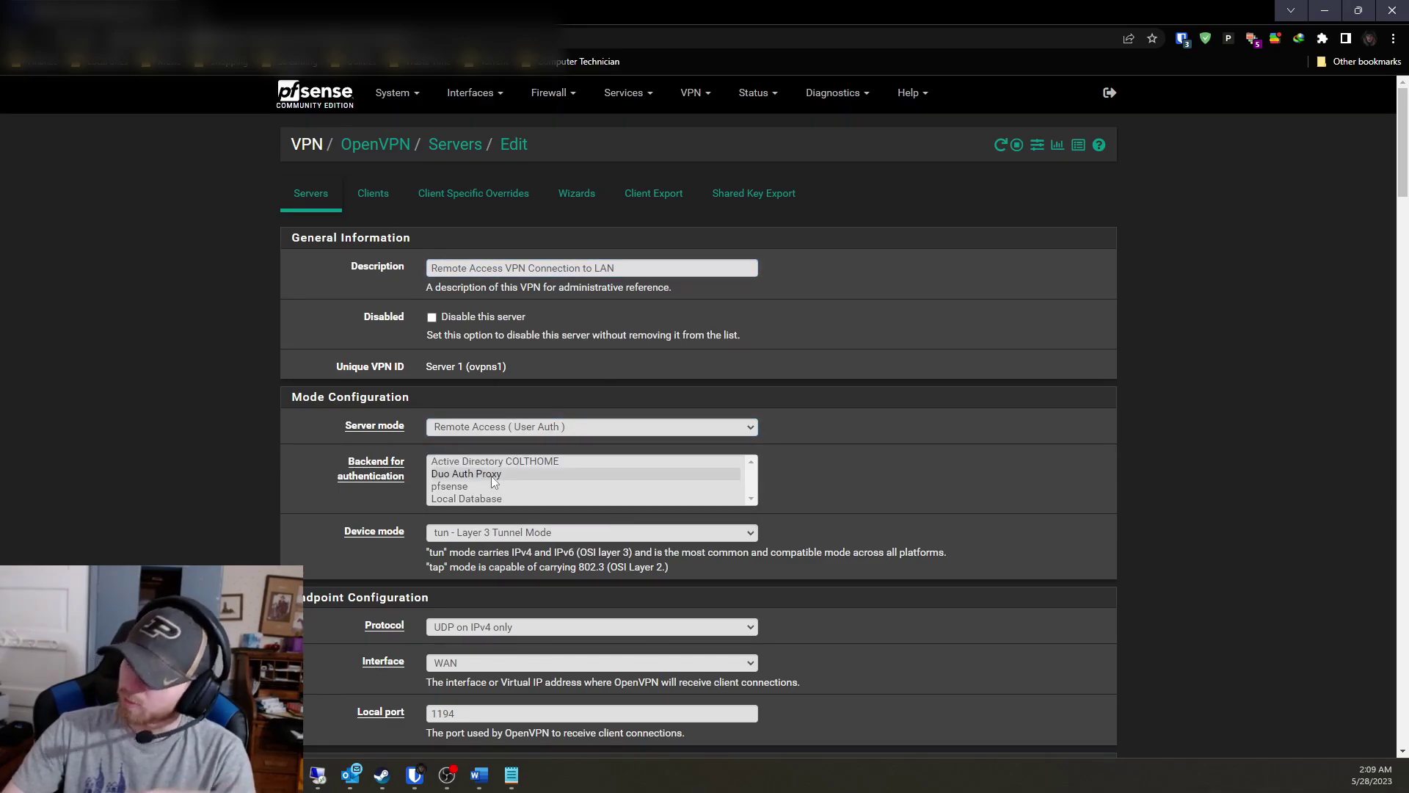